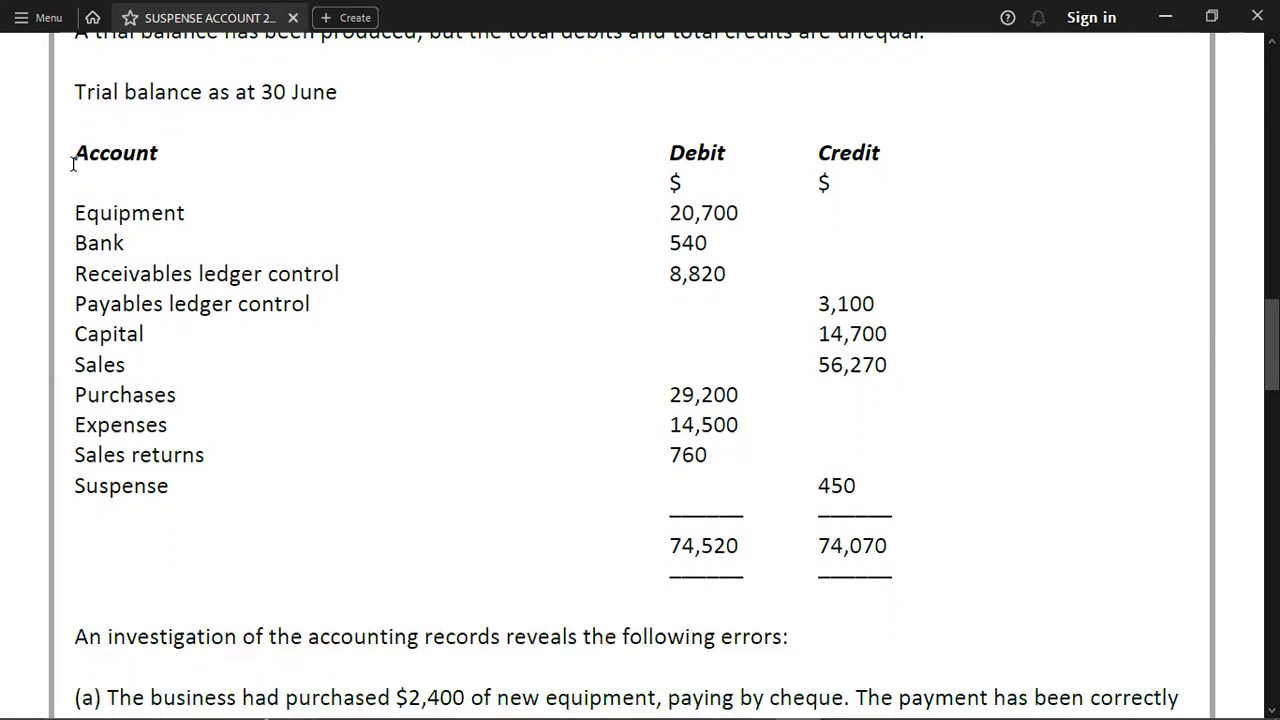
- Read the trial balance and the listed errors, and switch to the SUSPENSE ACCOUNT workbook in Excel at the first description row of entry A
scroll(73, 164, "down", 4)
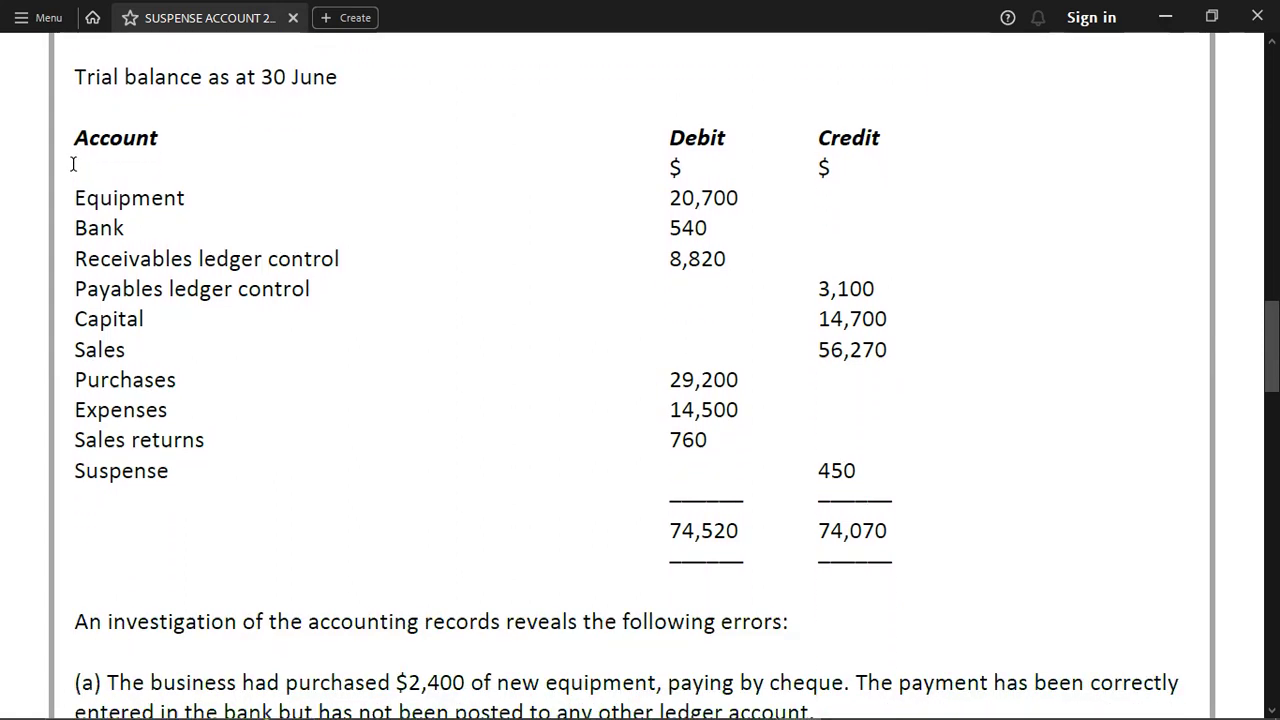
scroll(73, 164, "down", 5)
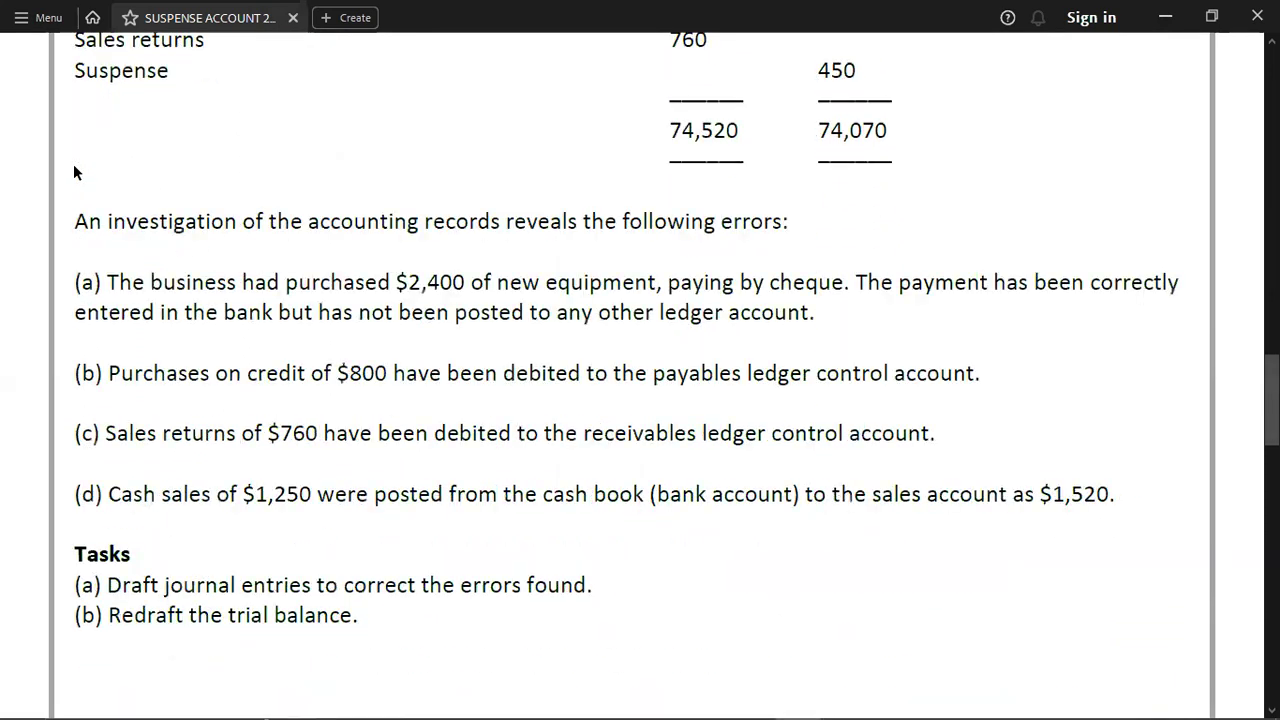
scroll(73, 164, "down", 1)
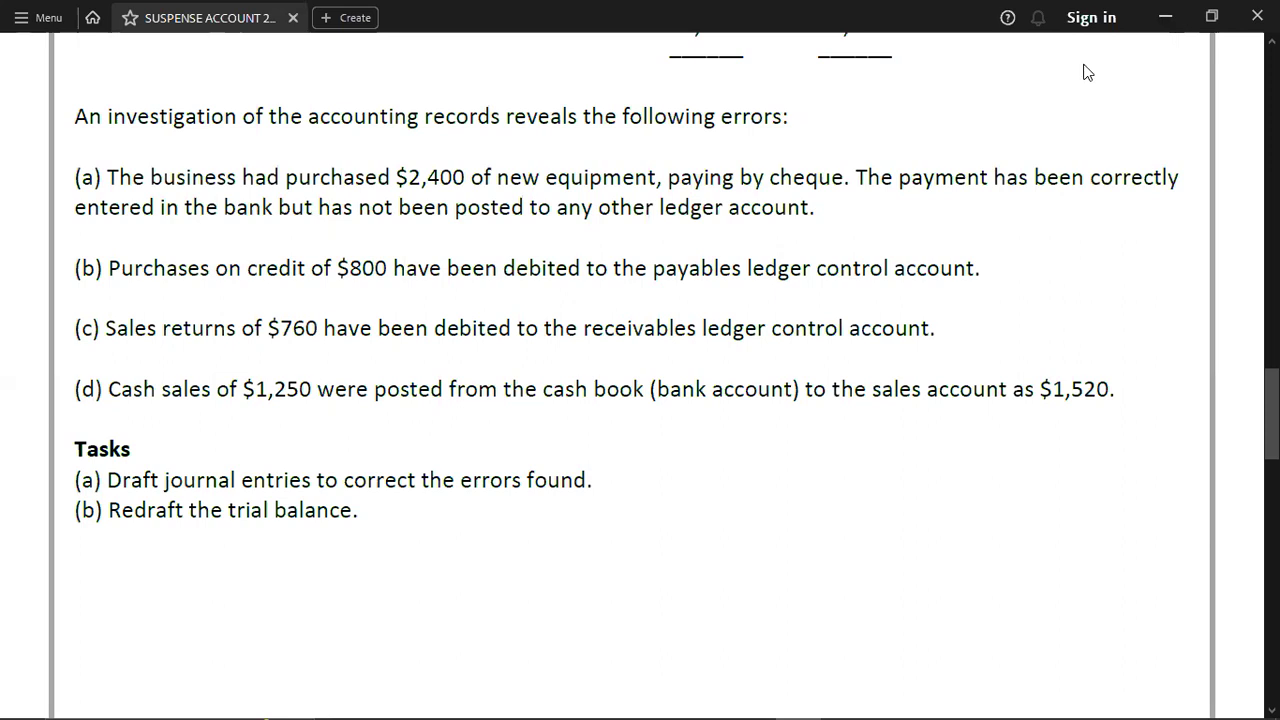
key("alt+Tab")
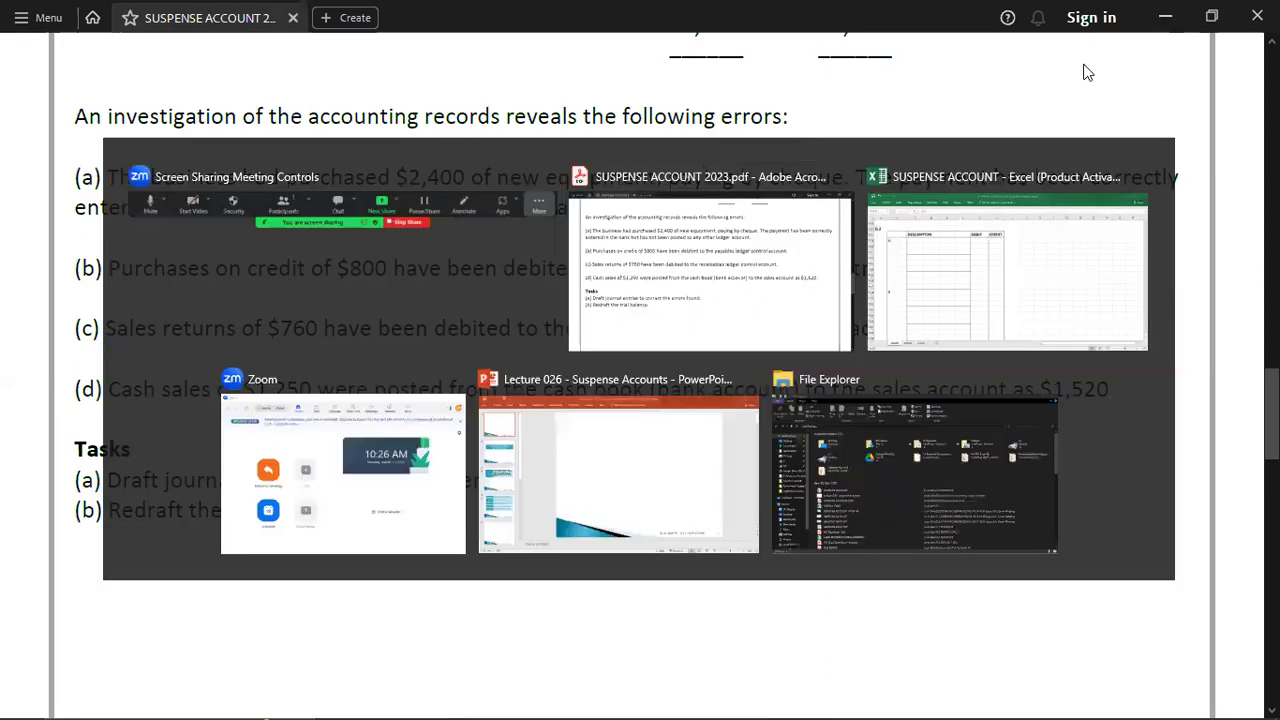
left_click(200, 213)
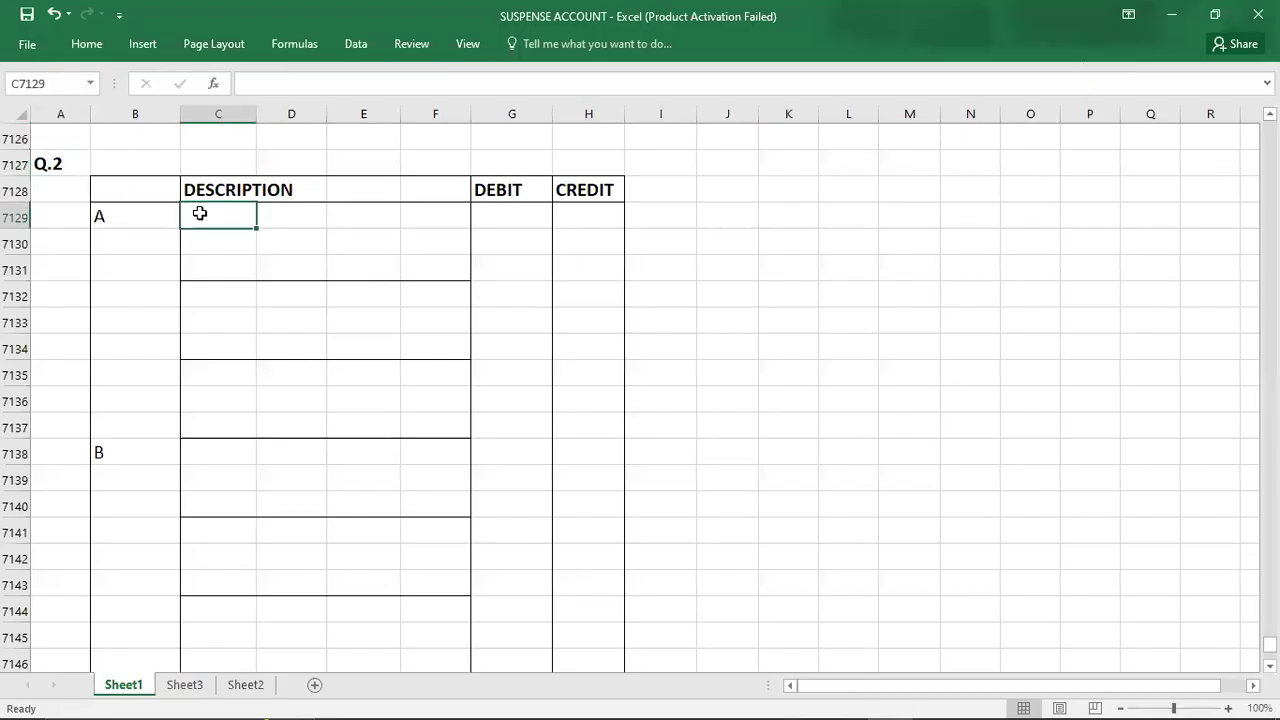
type("equipments")
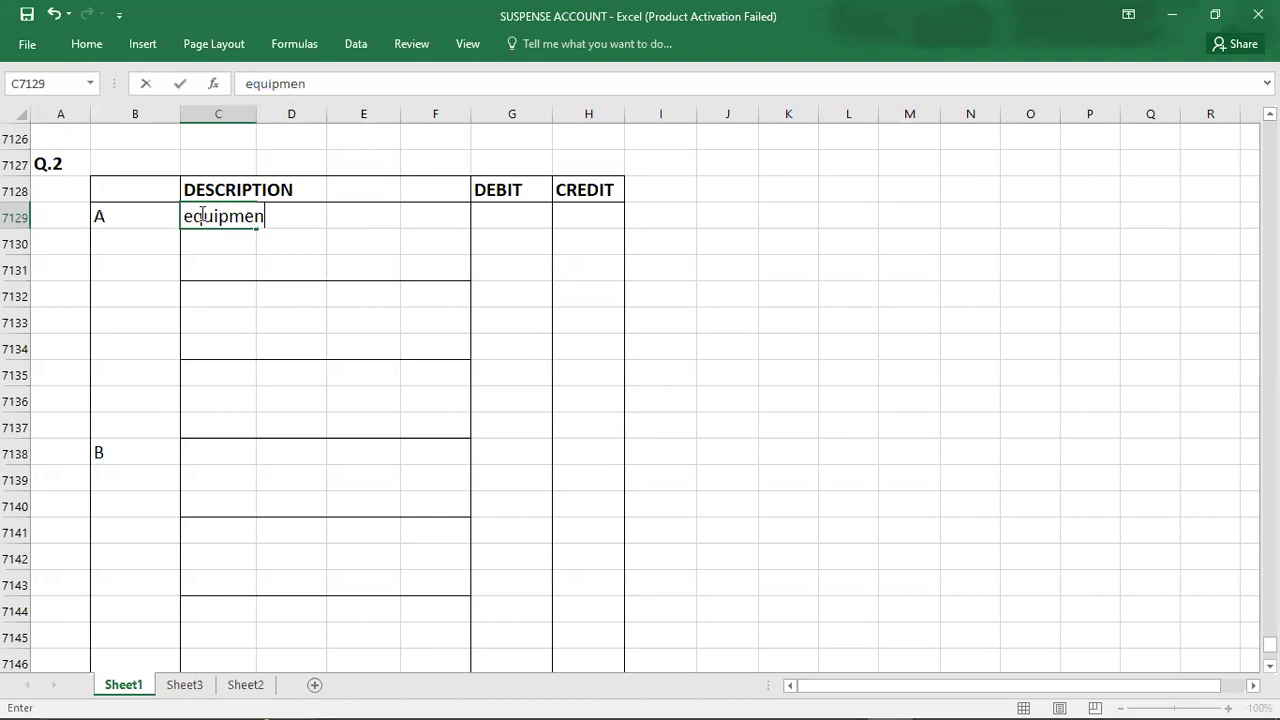
key("BackSpace")
key("BackSpace")
key("BackSpace")
key("BackSpace")
key("BackSpace")
key("BackSpace")
key("BackSpace")
key("BackSpace")
key("BackSpace")
key("BackSpace")
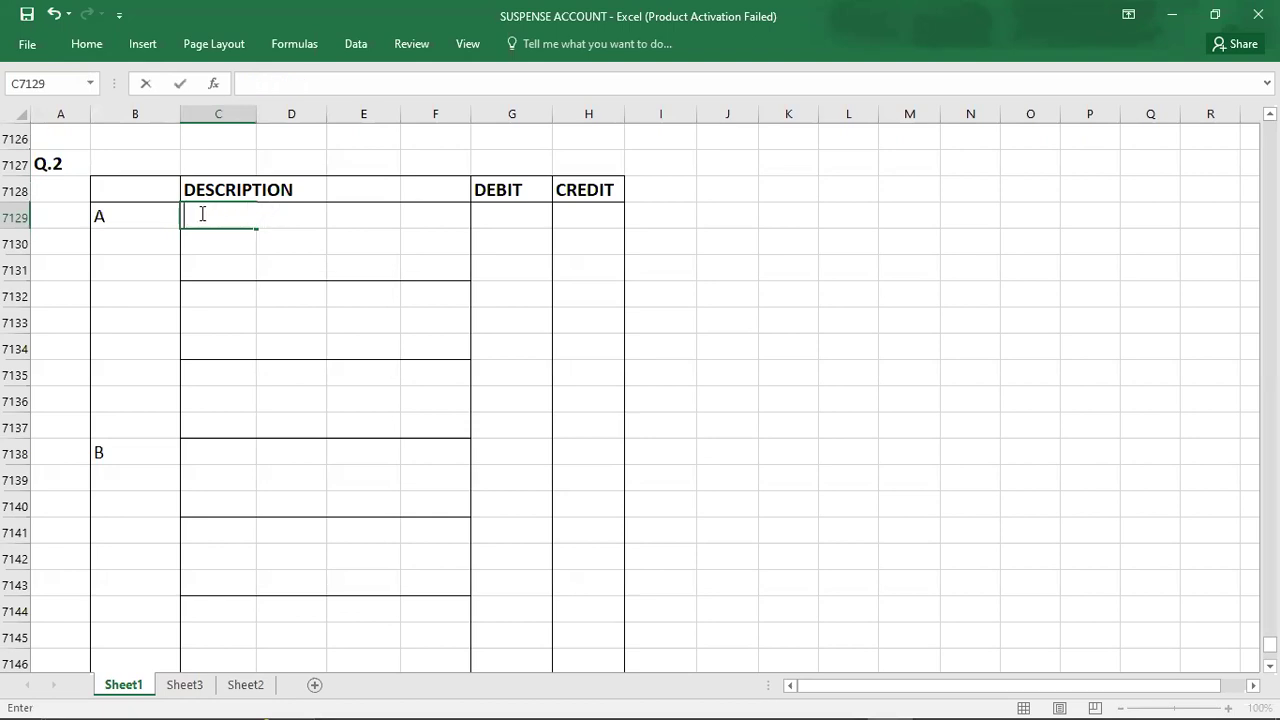
- Enter EQYIPMENTS in C7129 as entry A's debit account and BANK in D7130 as its credit account
type("EQYIPMENTS")
key("Return")
key("Right")
type("BANK")
key("Up")
key("Right")
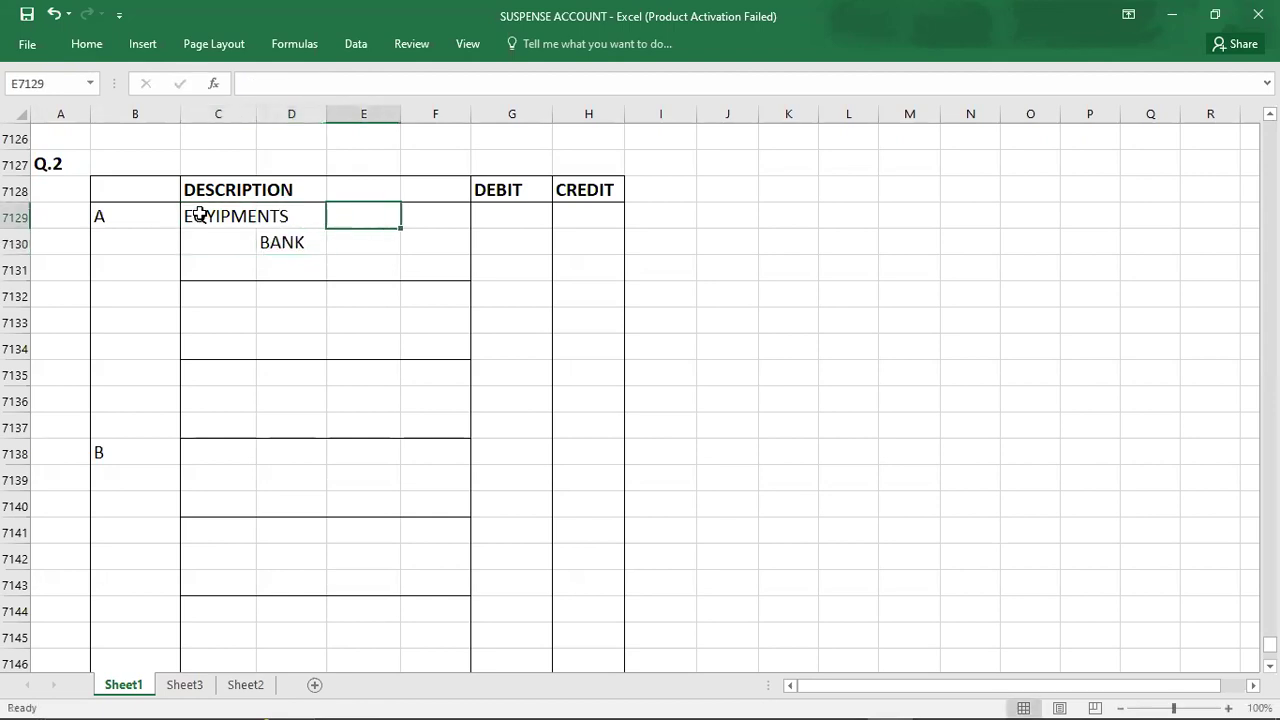
- Record 2400 as the debit in G7129 and 2400 as the credit in H7130 for the first journal of entry A
key("Right")
key("Right")
type("1")
key("BackSpace")
type("2400")
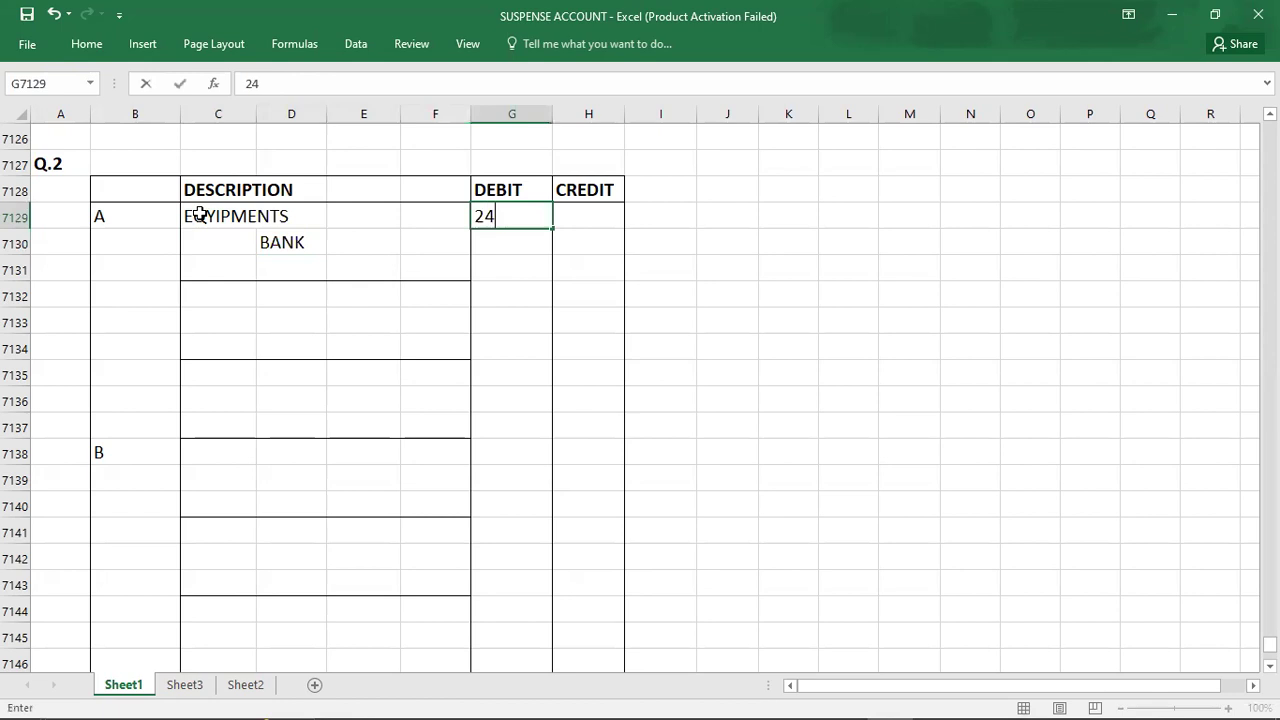
key("Right")
type("2")
key("BackSpace")
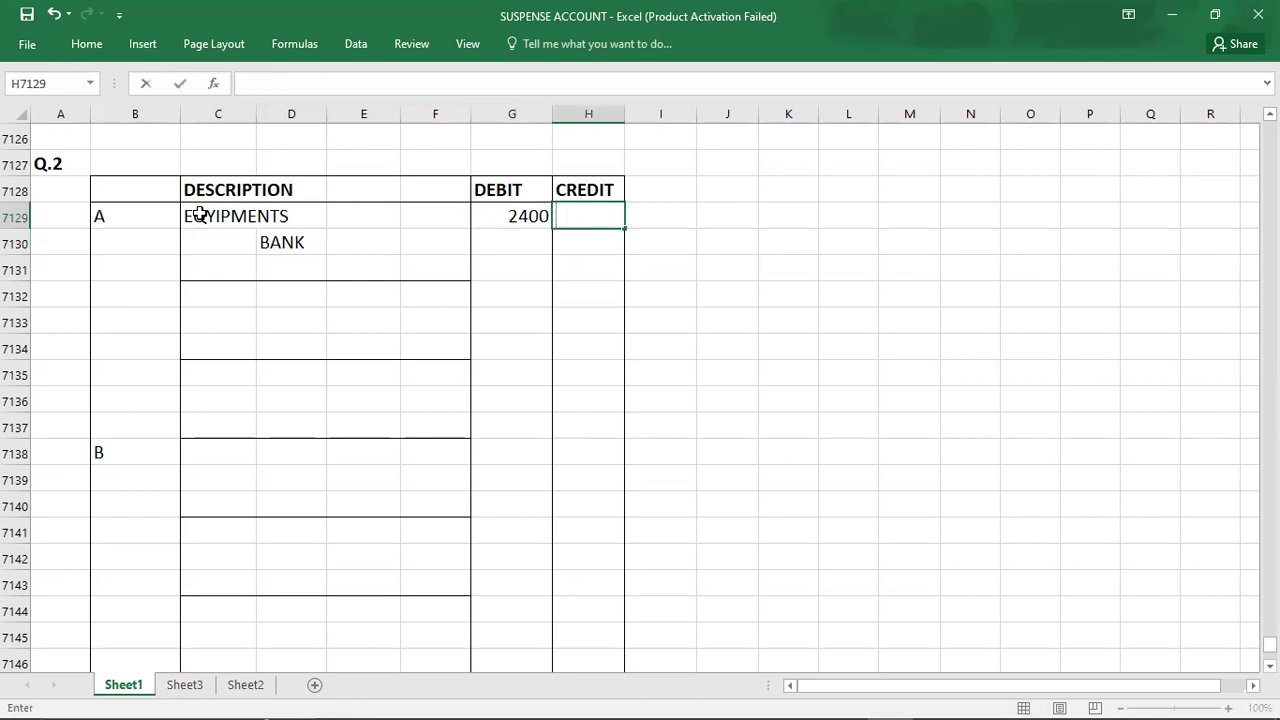
key("Down")
type("2400")
key("Return")
- Check error (a) in the PDF question and record BANK in D7133 with a credit of 2400 in Excel
key("Down")
key("Left")
key("Left")
key("Left")
key("Left")
key("Left")
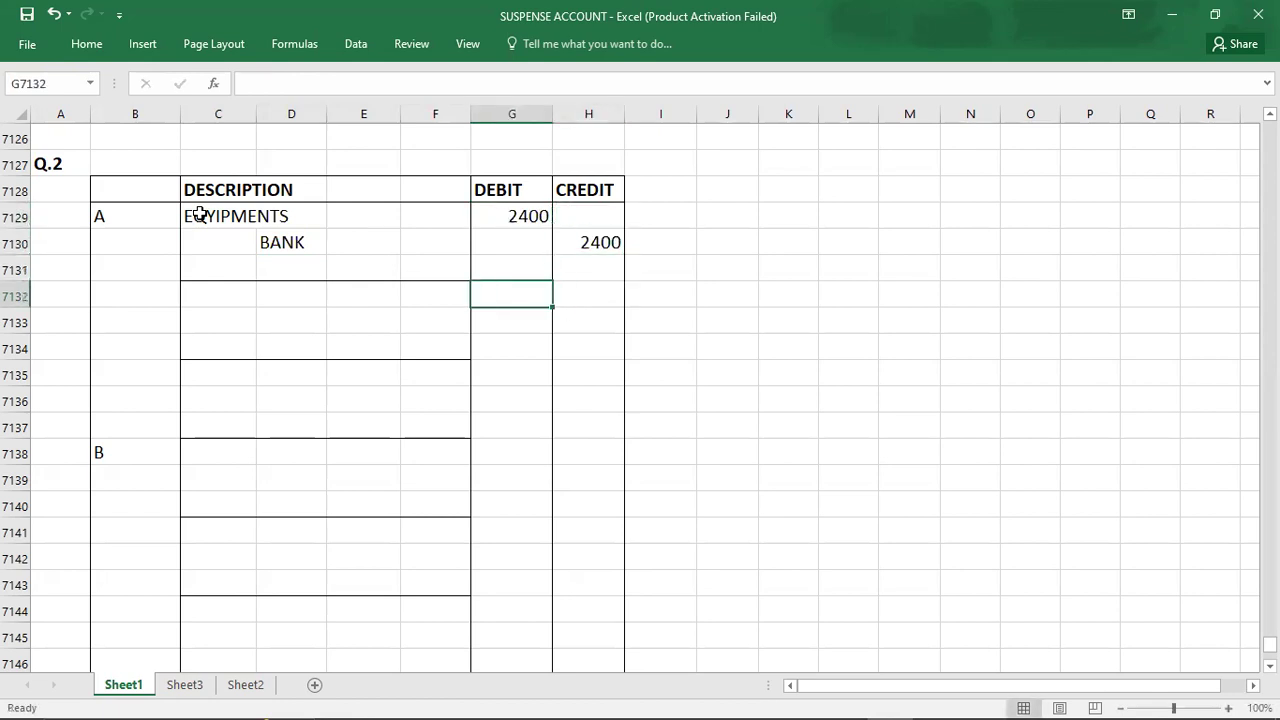
key("alt+Tab")
key("alt+Tab")
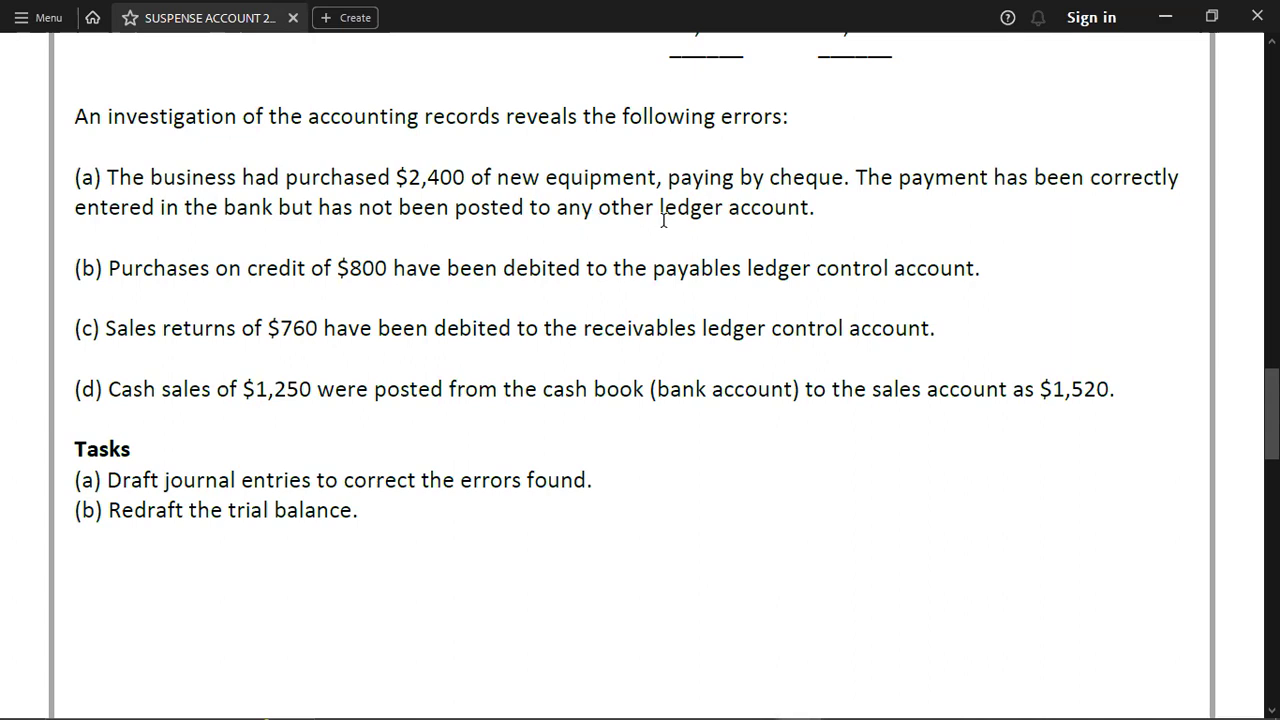
key("alt+Tab")
key("Right")
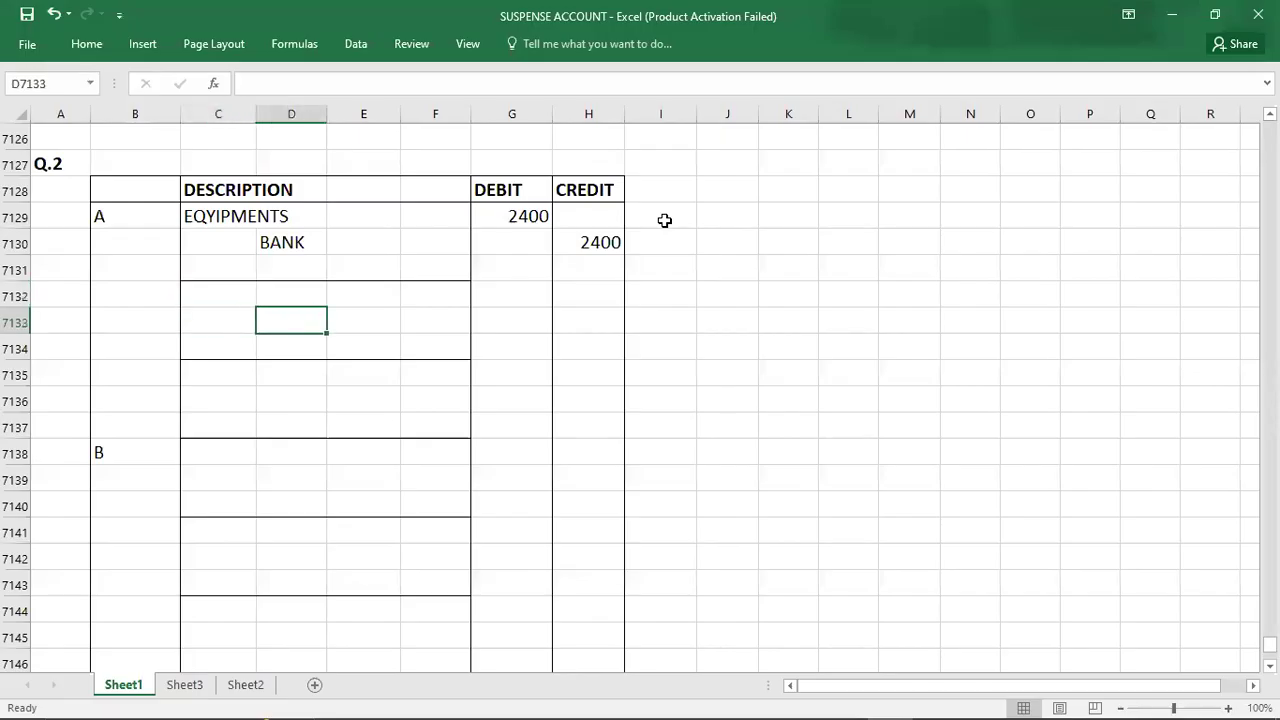
key("alt+Tab")
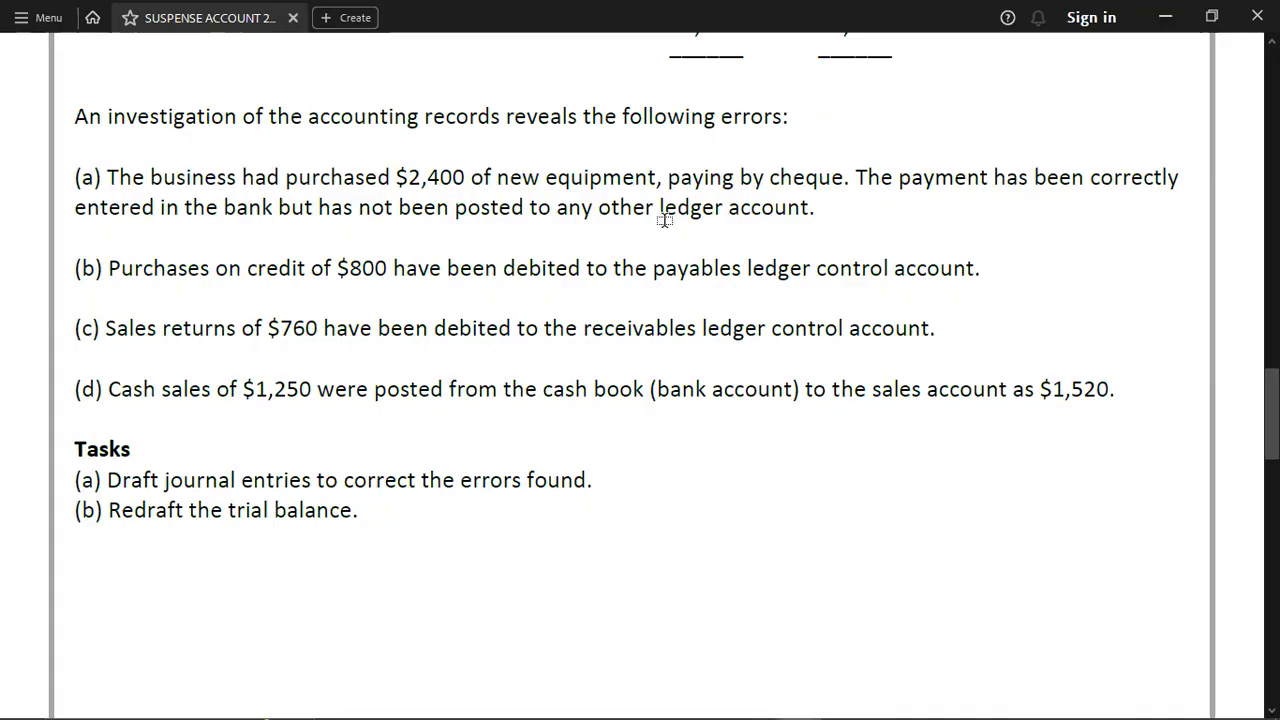
key("alt+Tab")
type("BANK")
key("Right")
key("Right")
key("Right")
key("Right")
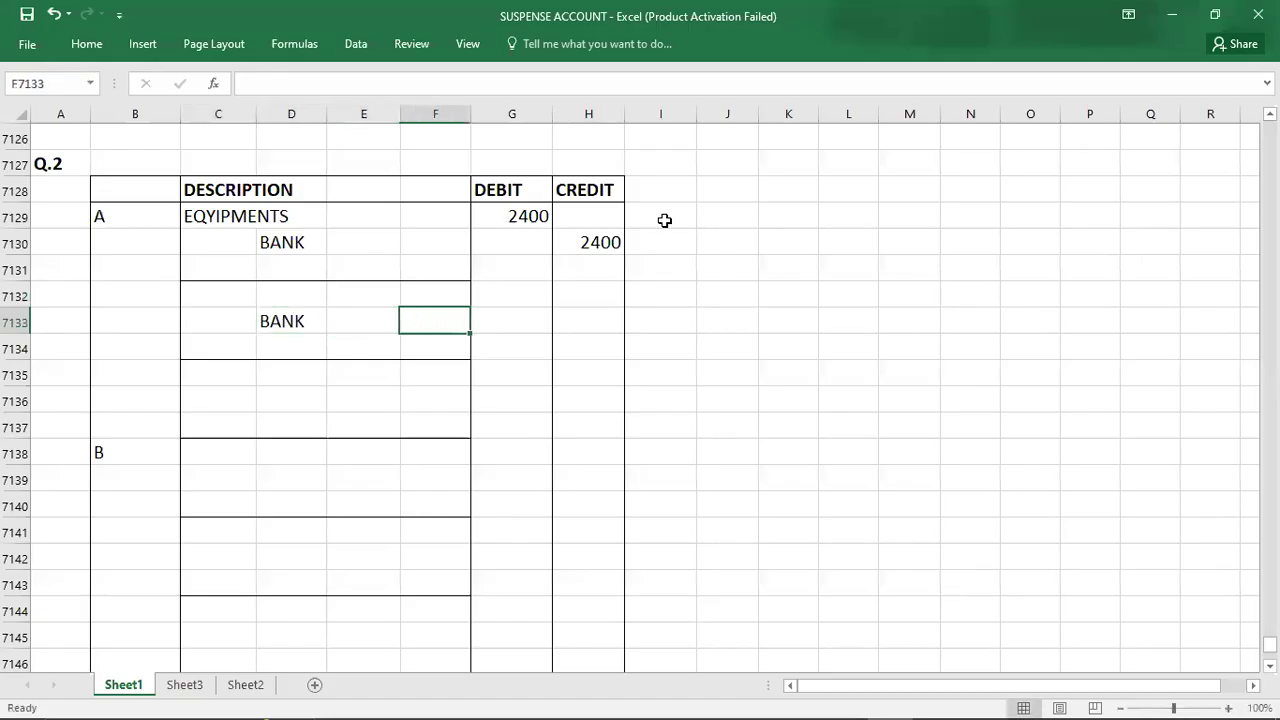
type("2400")
key("Return")
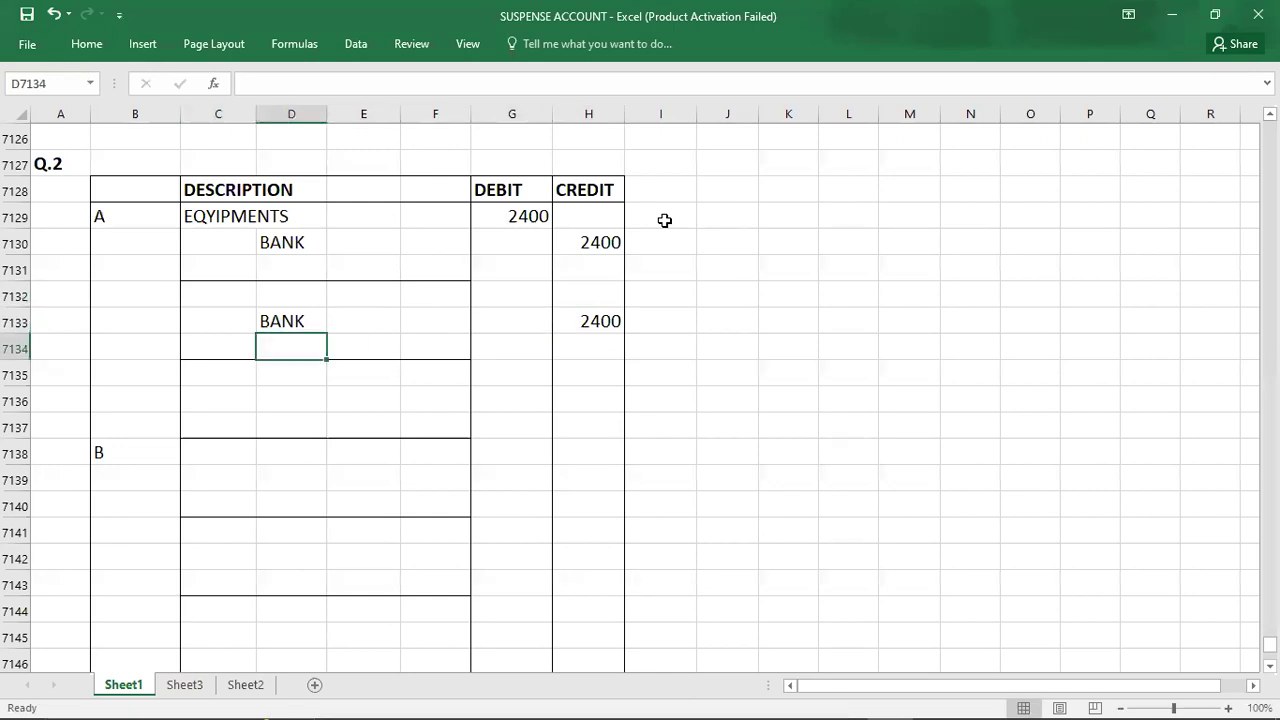
- Check the question again and enter XX placeholders for the debit account in C7132 and its debit amount in G7132
key("Left")
key("Up")
key("Up")
key("alt+Tab")
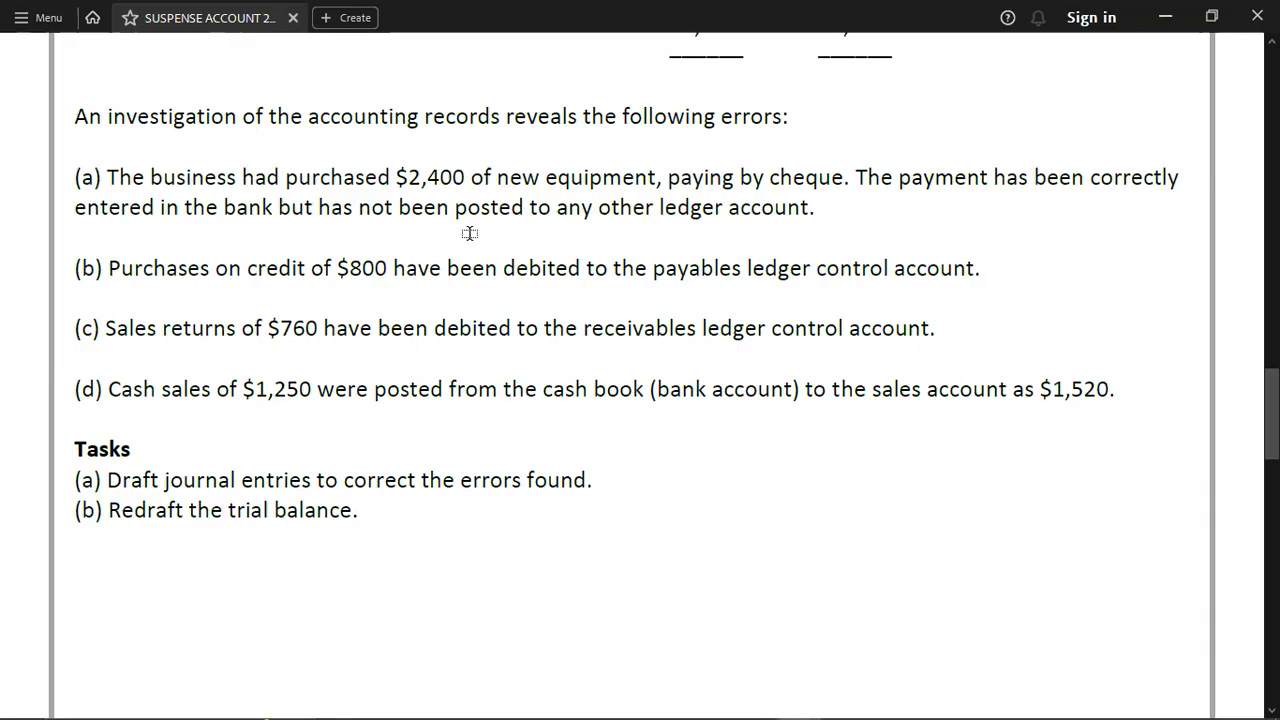
key("alt+Tab")
type("XX")
key("Right")
key("Right")
key("Right")
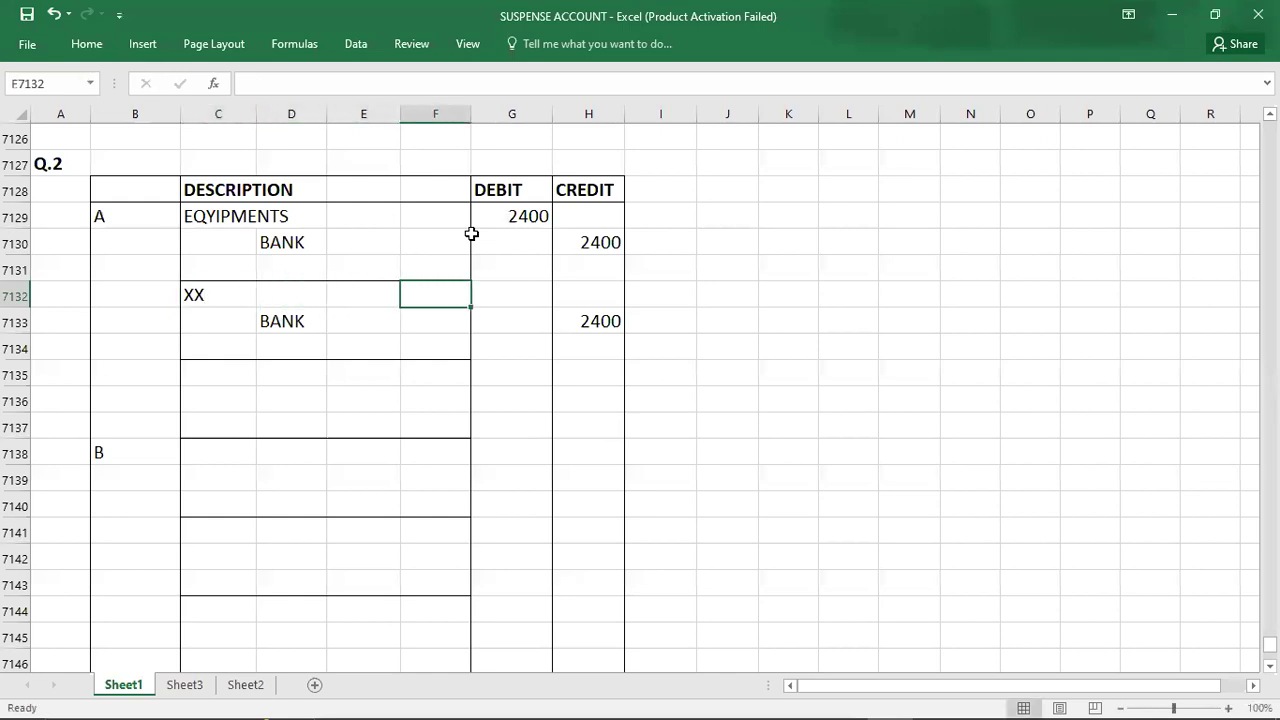
key("Right")
type("XX")
key("Return")
key("Return")
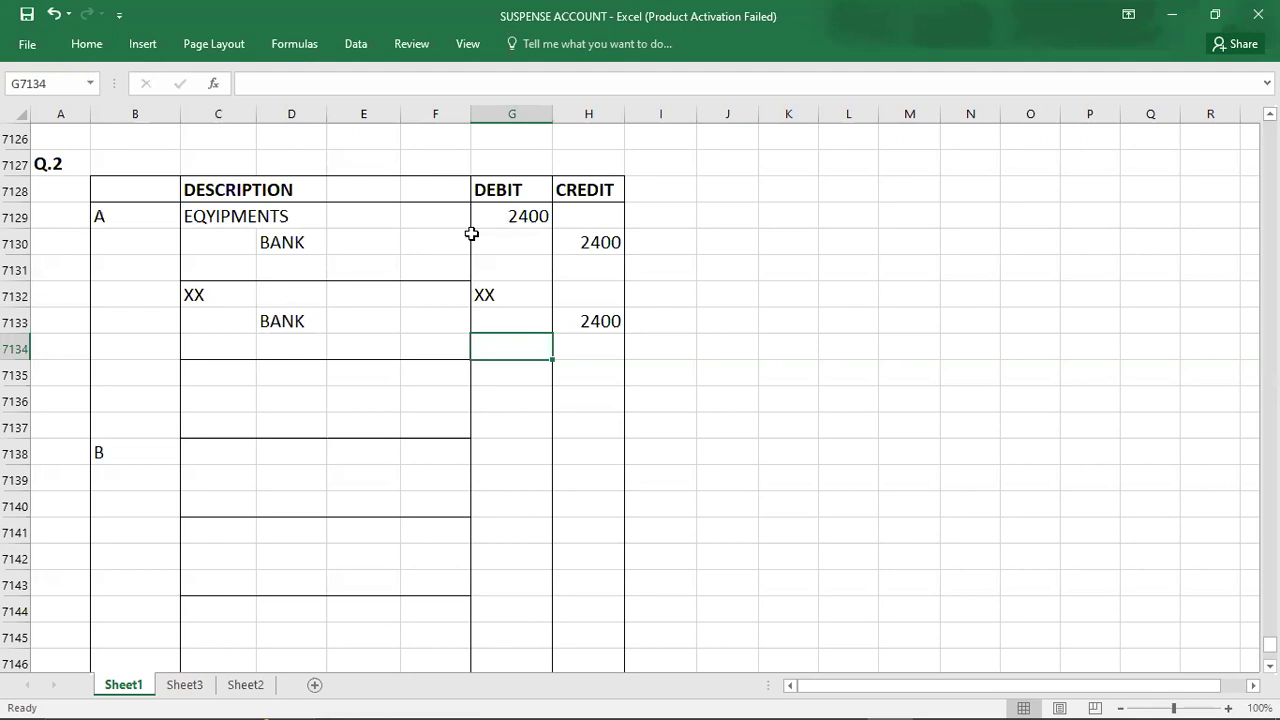
- Replace the placeholders in row 7132 with the account SUSPENSE and a debit of 2400
left_click(228, 297)
type("SUSPENSE")
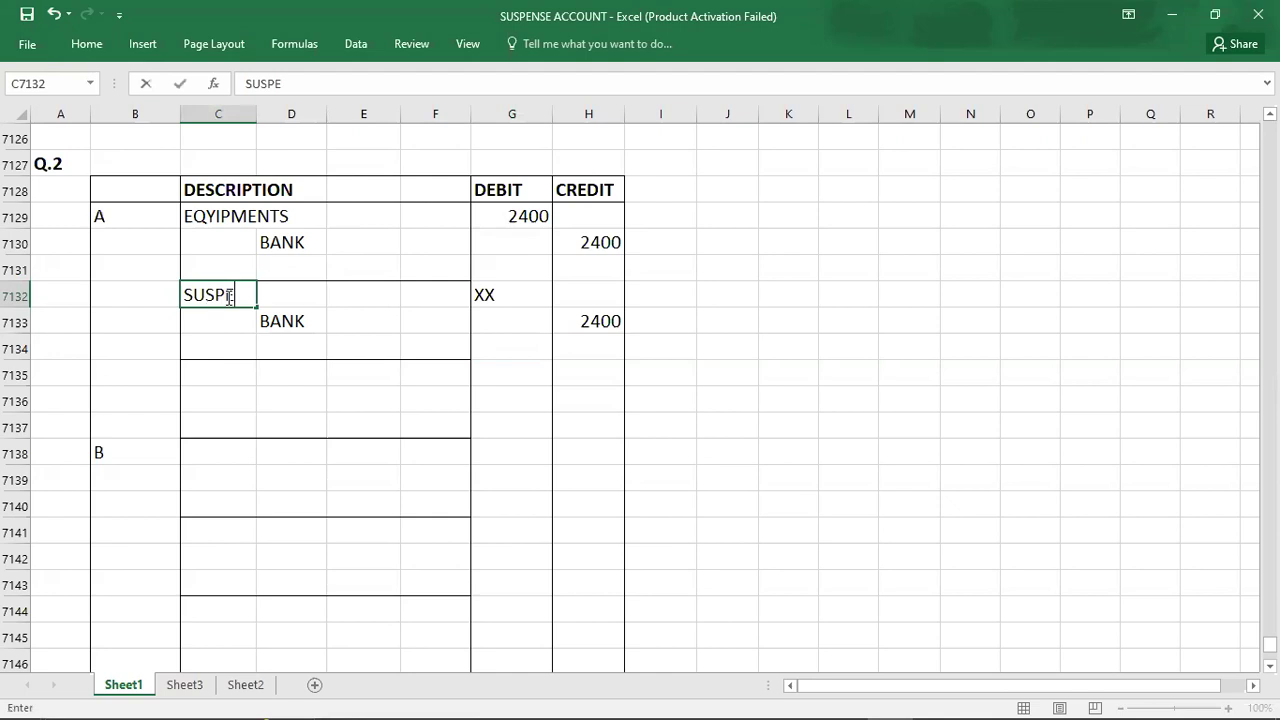
key("Tab")
key("Tab")
key("Tab")
key("Tab")
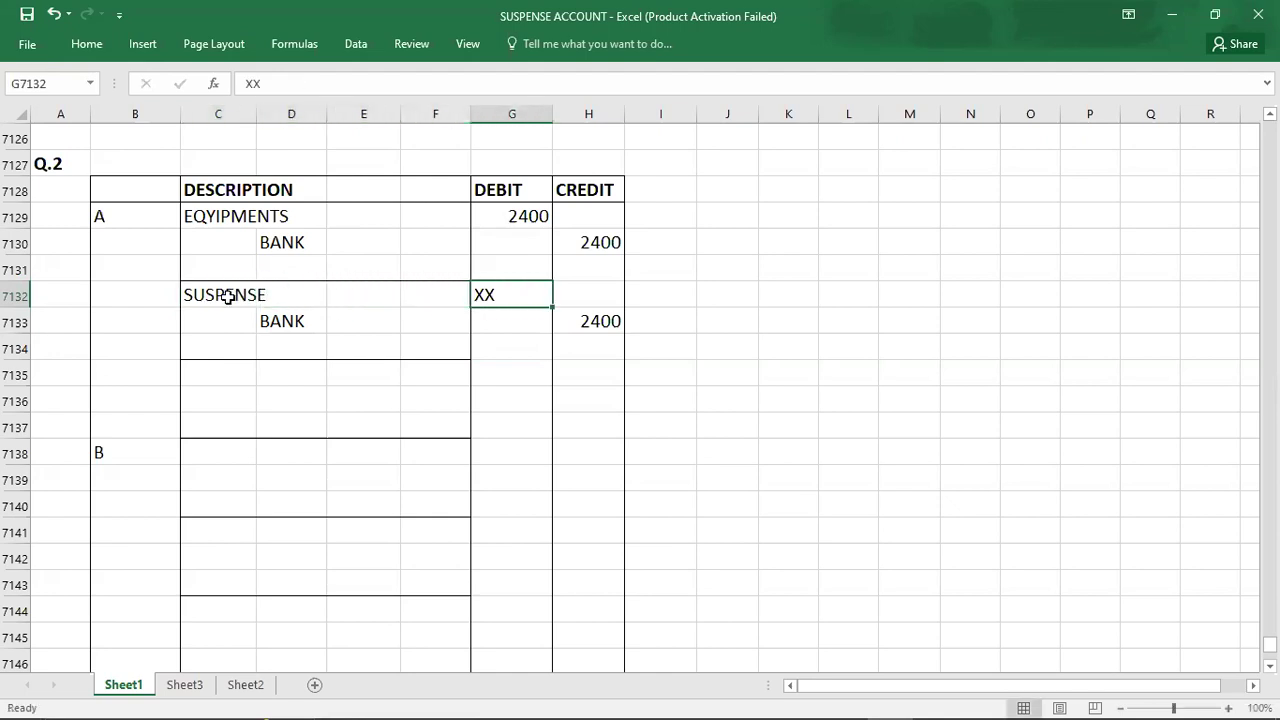
type("2400")
key("Return")
key("Down")
key("Down")
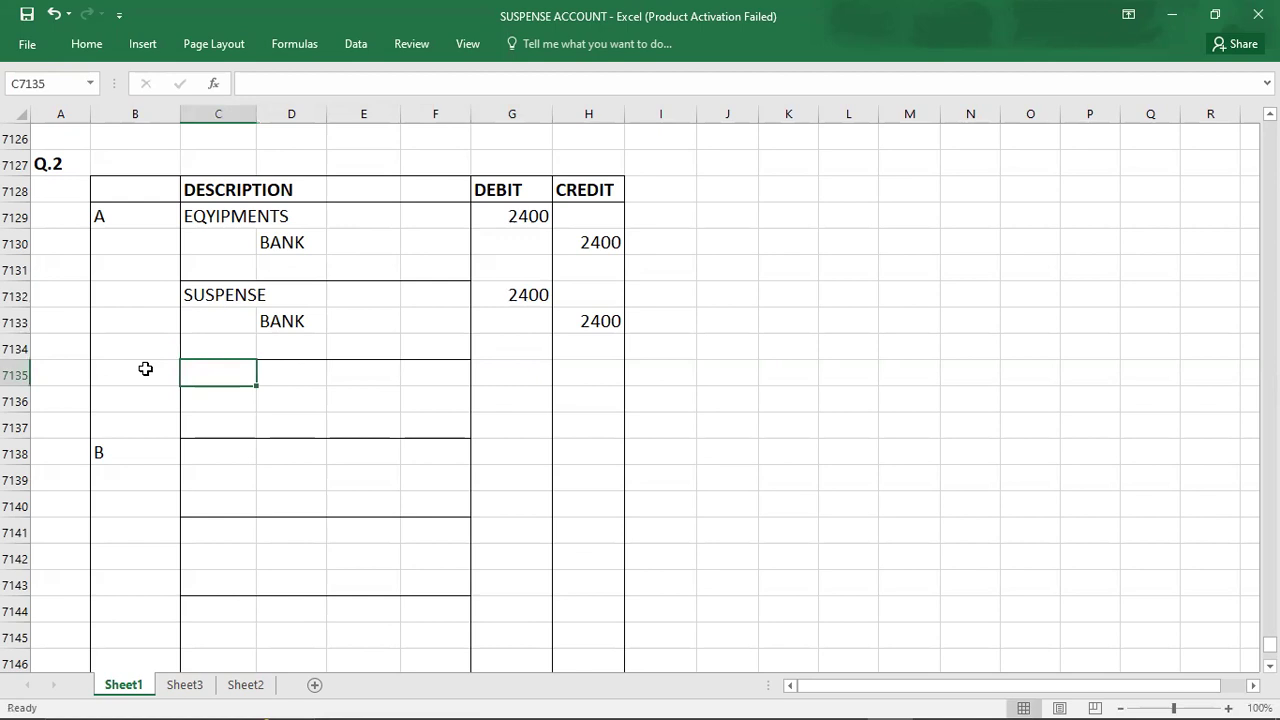
- Correct the spelling of the account name in C7129 to EQUIPMENTS
double_click(214, 216)
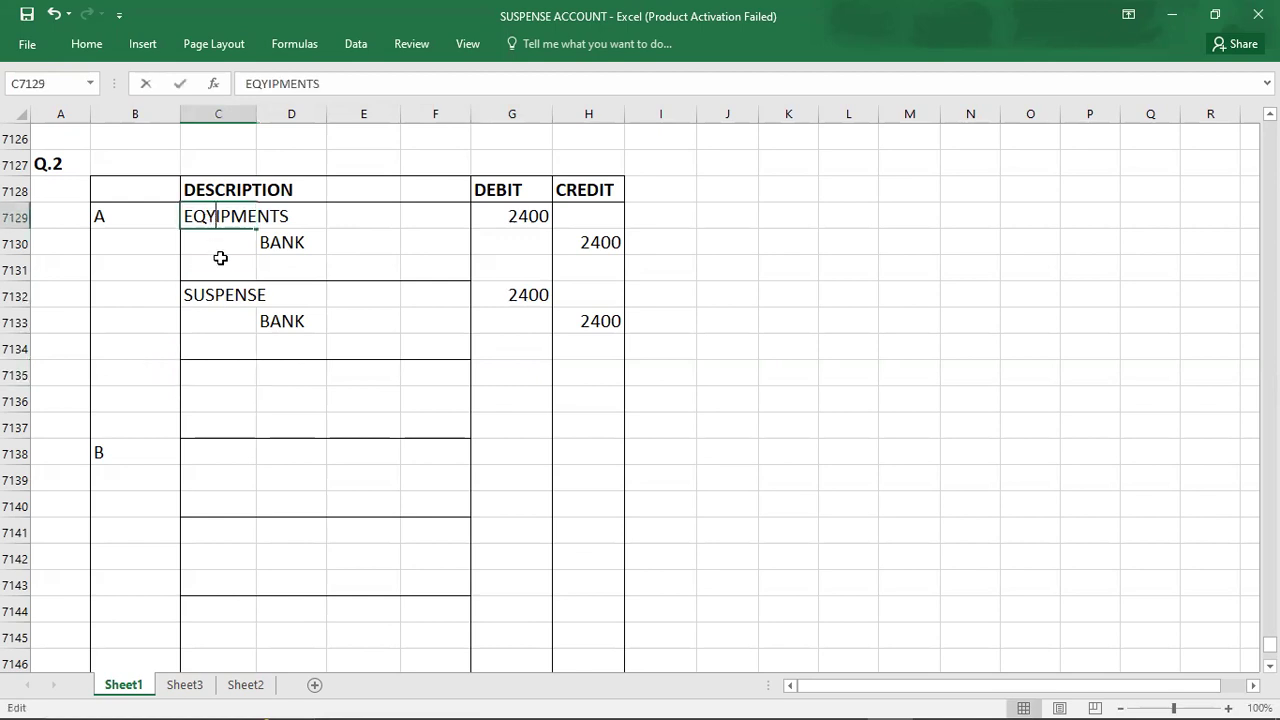
key("BackSpace")
type("U")
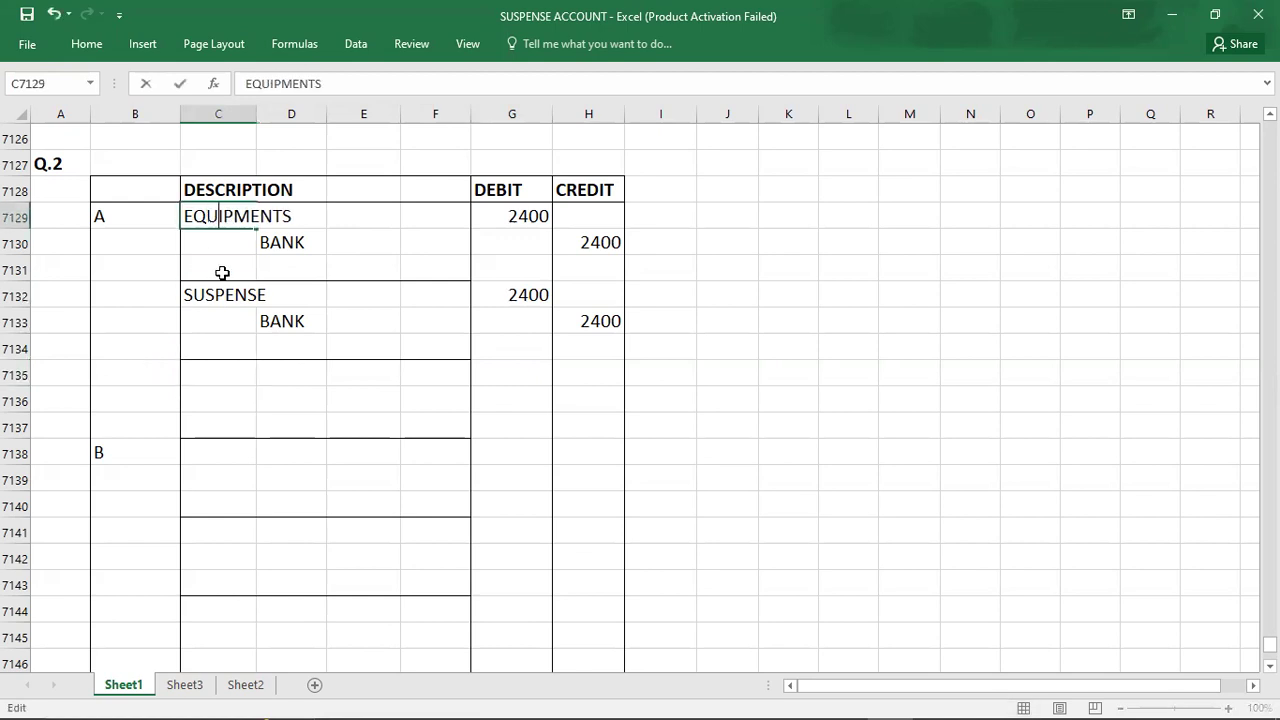
- Enter EQUIPMENTS in C7135 and SUSPENSE in D7136 as the accounts of entry A's correcting journal
left_click(212, 372)
type("EQUIPMENTS")
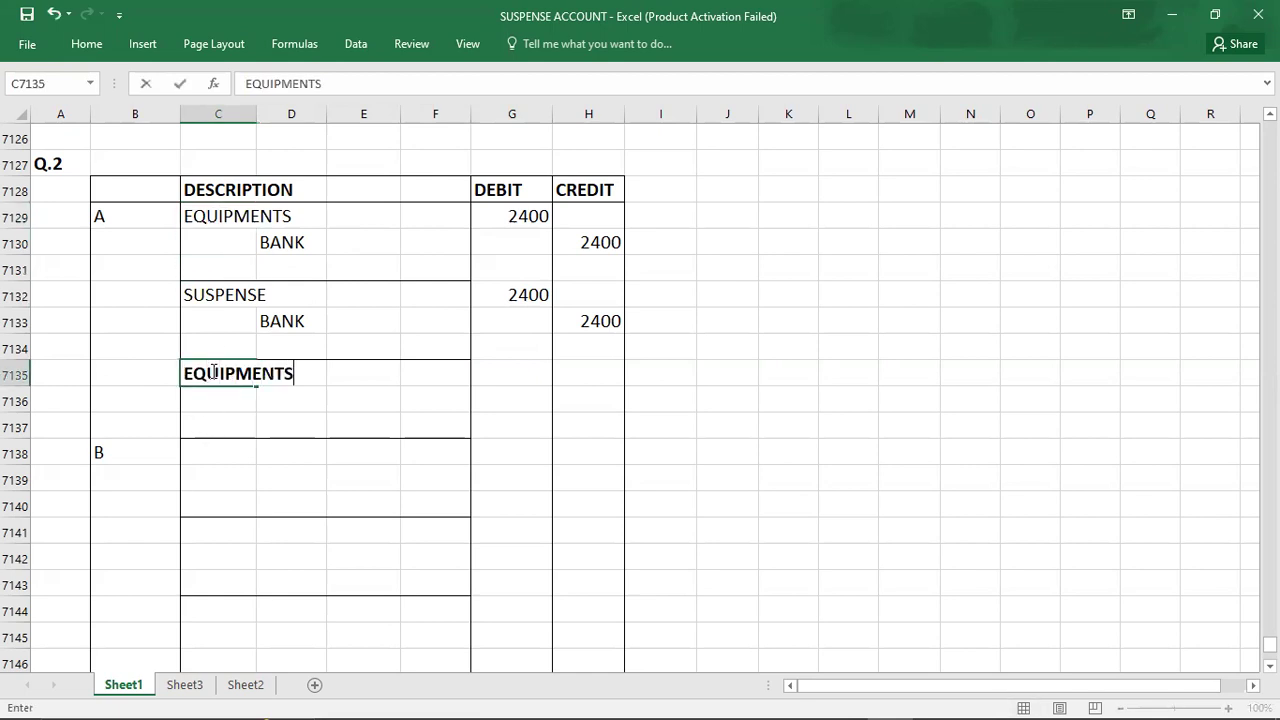
key("Return")
key("Right")
type("SUSPES")
key("BackSpace")
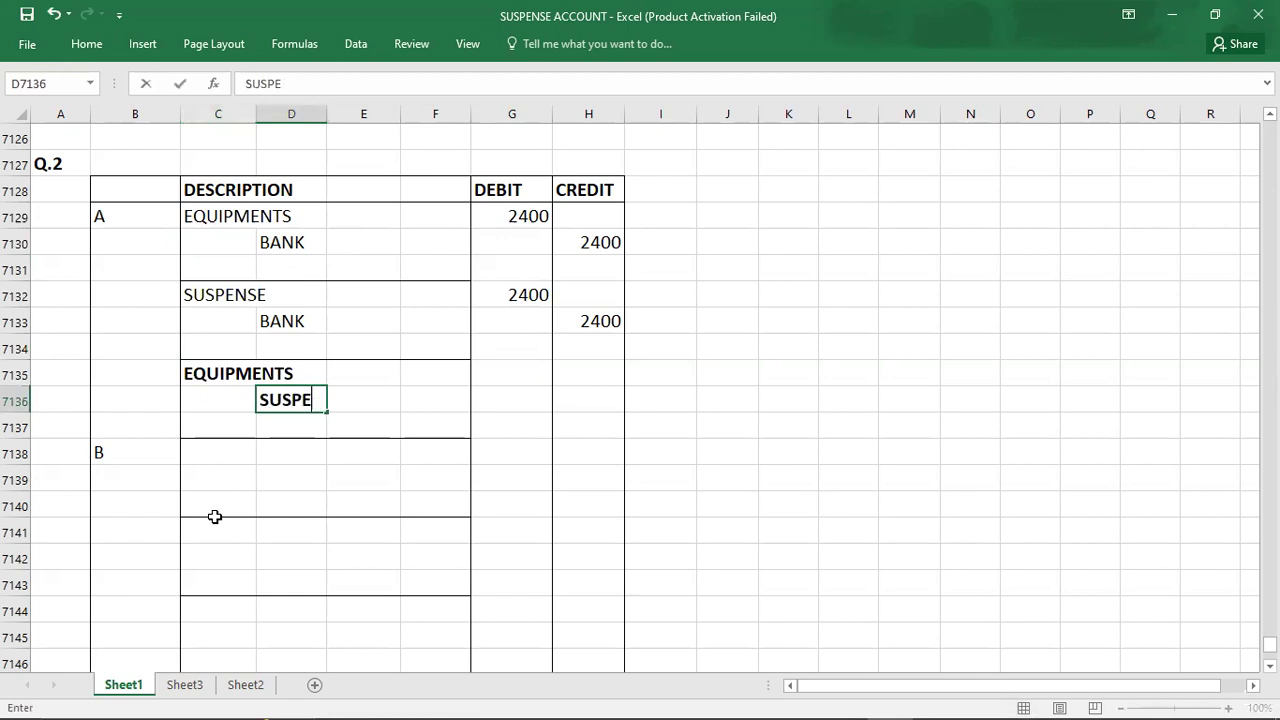
type("NSE")
key("Up")
key("Right")
key("Right")
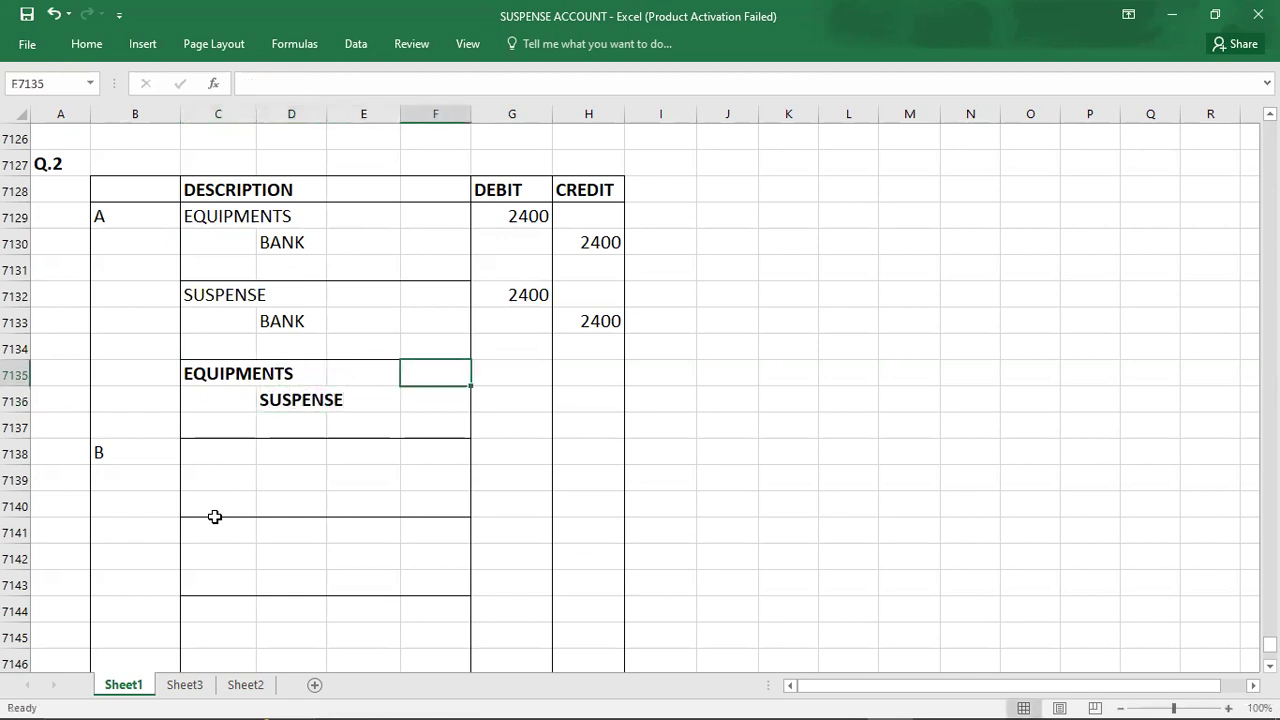
- Record a debit of 2400 for EQUIPMENTS and a credit of 2400 for SUSPENSE in the correcting journal
key("Right")
type("2400")
key("Return")
key("Right")
type("2400")
key("Return")
key("Left")
key("Left")
key("Home")
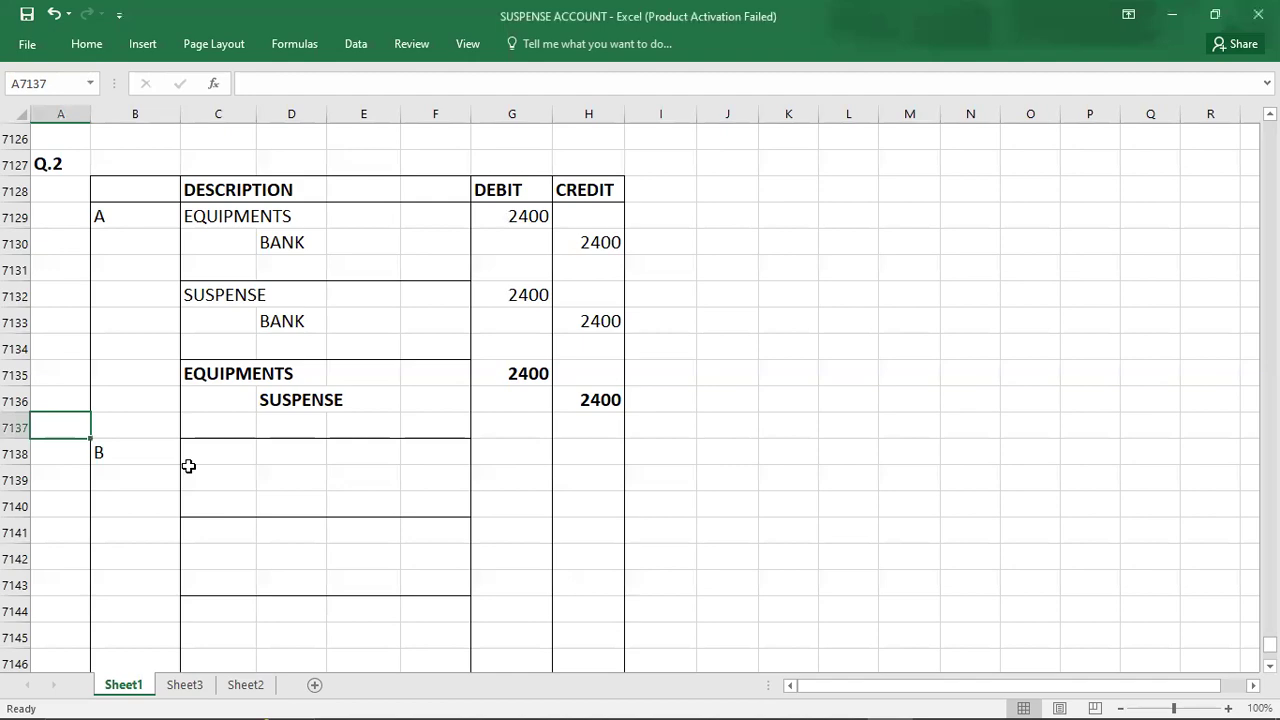
- Check error (b) in the PDF question and enter PURCHASES in C7138 and A/P in D7139 for entry B in Excel
key("alt+Tab")
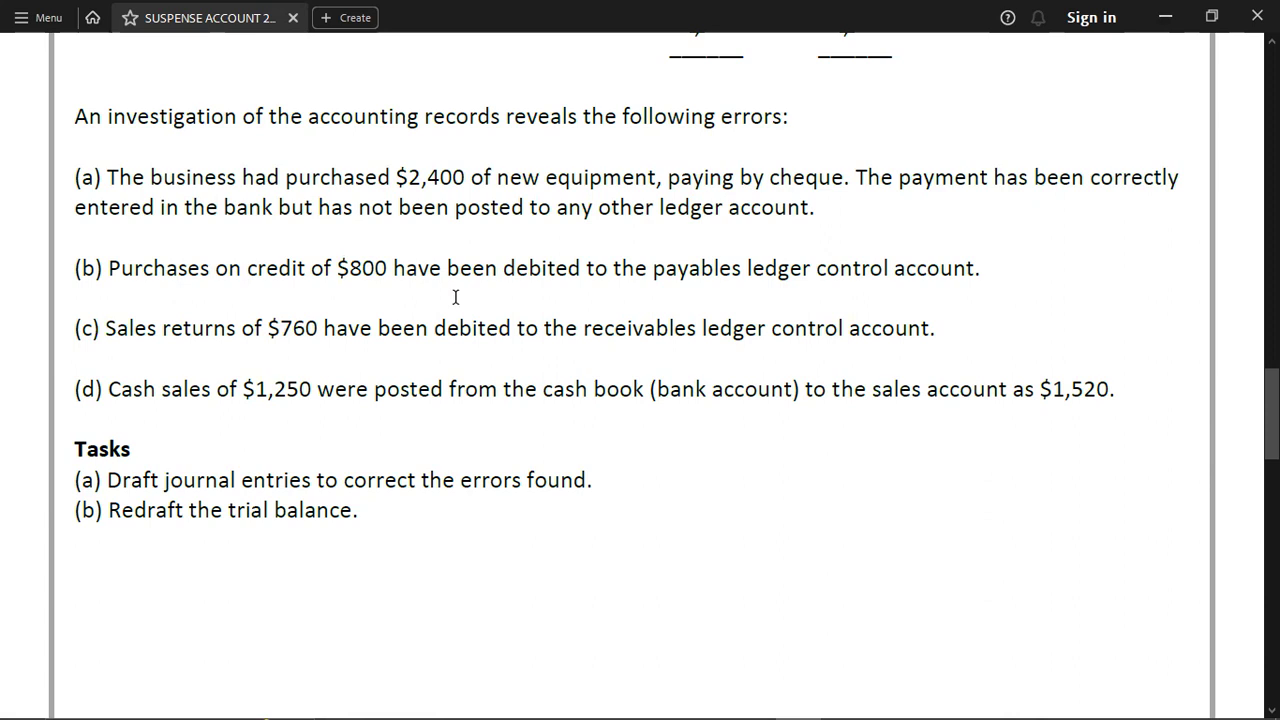
key("alt+Tab")
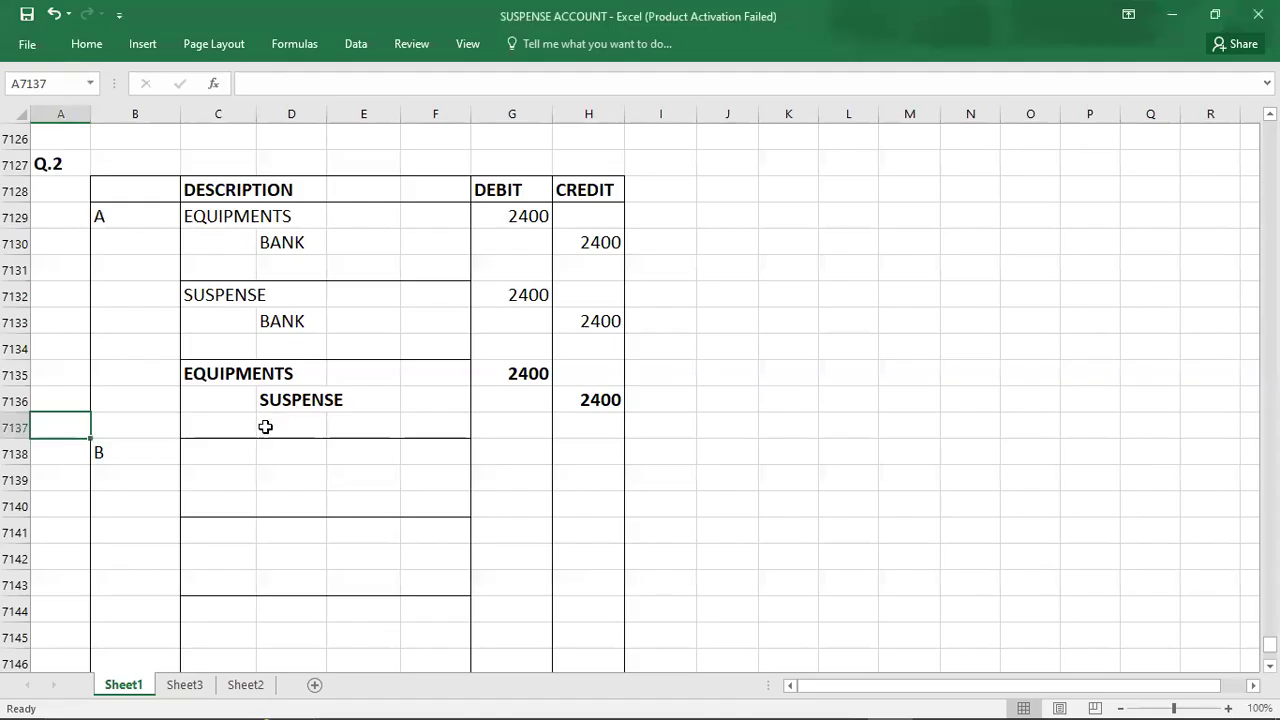
left_click(213, 450)
key("Down")
key("Down")
key("Down")
key("Down")
key("Down")
key("Down")
key("Down")
key("Down")
key("Down")
key("Down")
key("Down")
key("Down")
key("Down")
key("Down")
key("Down")
key("Down")
key("Down")
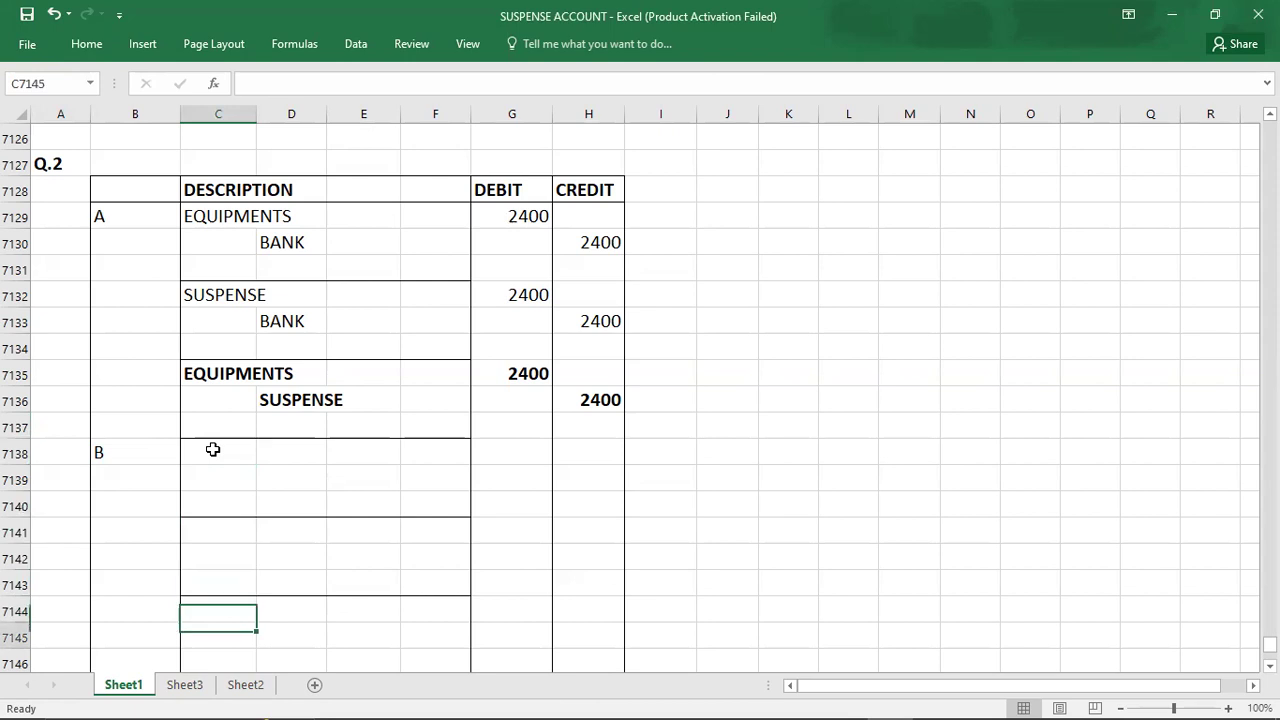
key("Down")
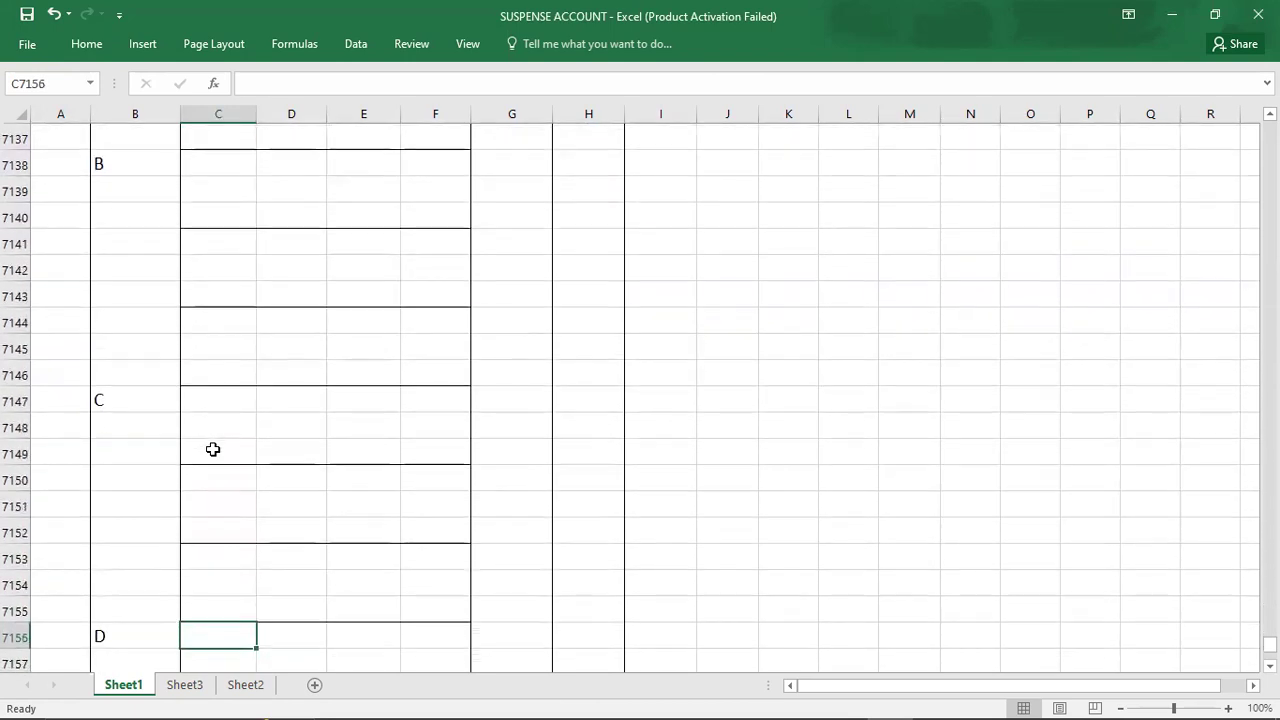
left_click(235, 160)
type("PURCHASES")
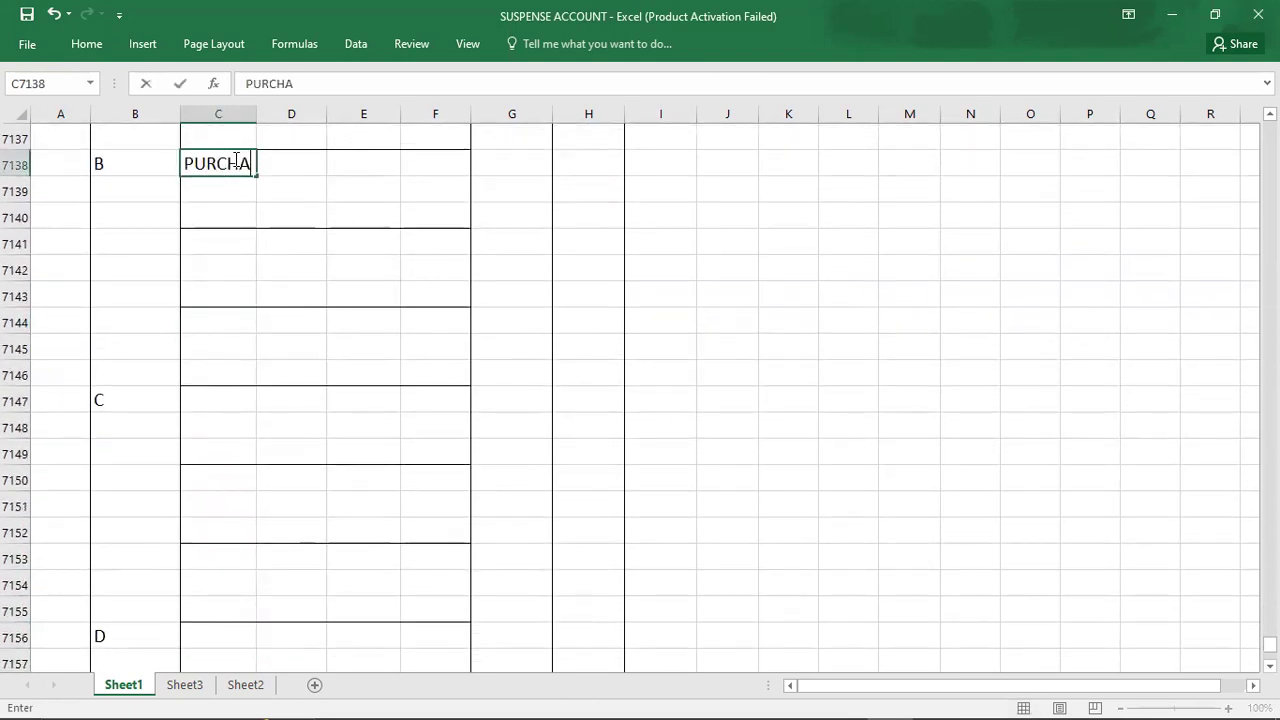
key("Return")
key("Right")
type("A/P")
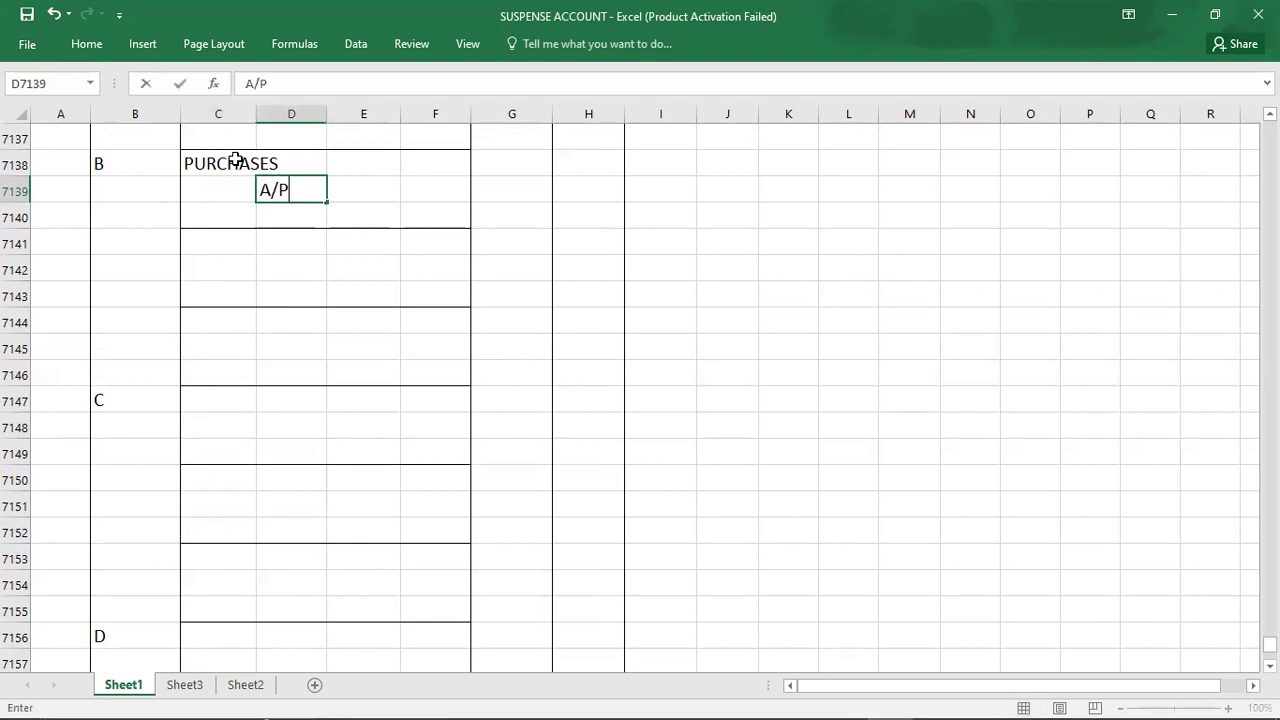
key("Up")
key("Right")
key("Right")
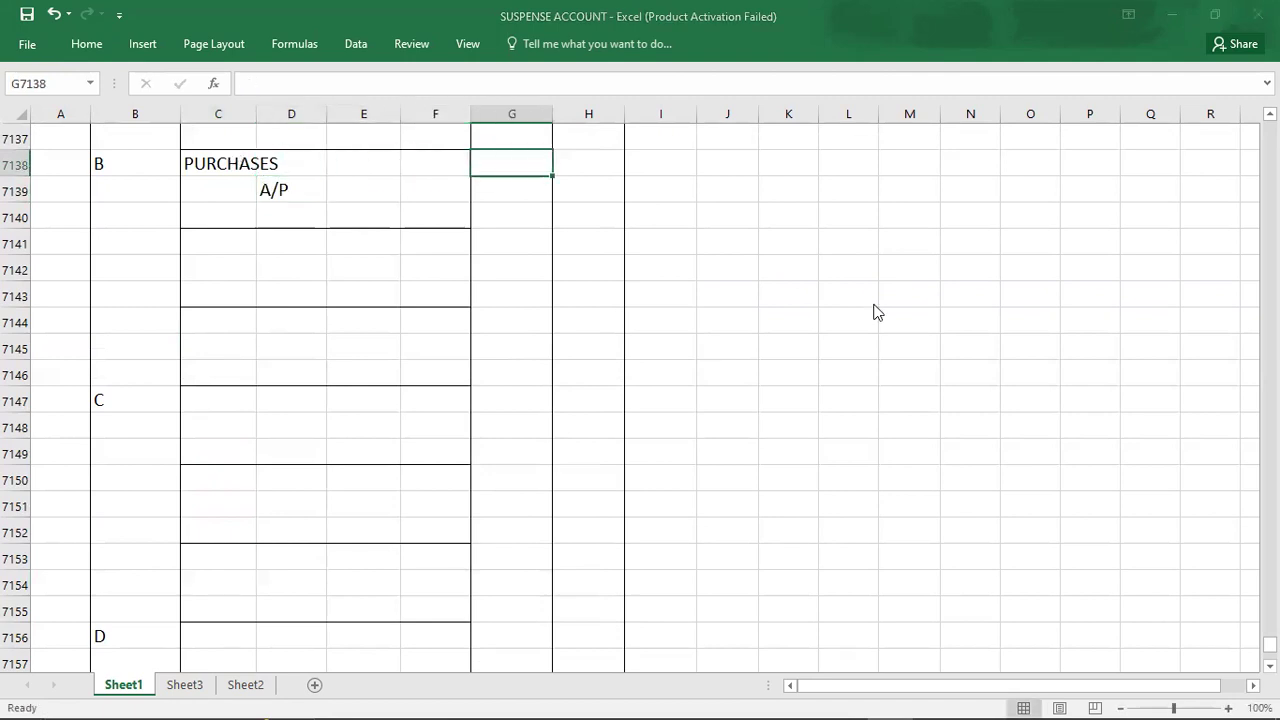
- Check the amount of error (b) in the PDF question and record 800 as debit in G7138 and credit in H7139 in Excel
key("alt+Tab")
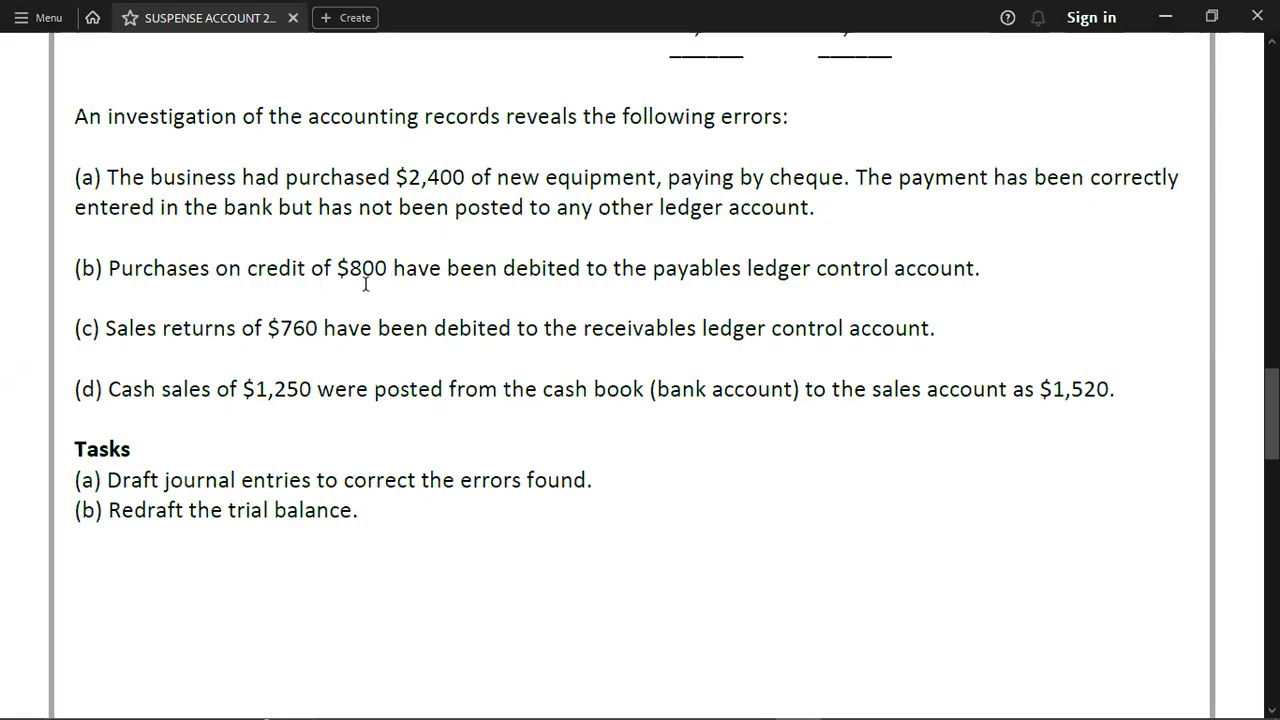
key("alt+Tab")
type("800")
key("Return")
key("Right")
type("800")
key("Return")
- Recheck how error (b) was posted in the PDF question and enter PURCHASES in C7141 and A/P in C7142 in Excel
key("Down")
key("Left")
key("Left")
key("Left")
key("Left")
key("Left")
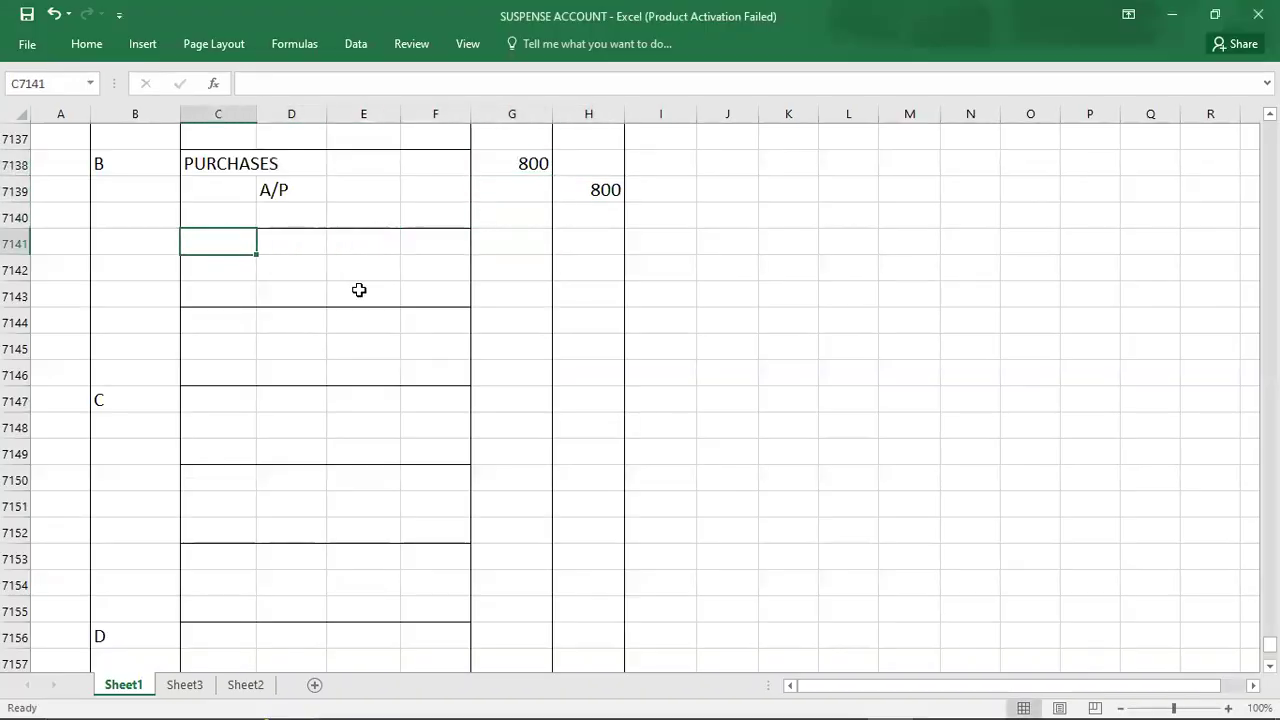
key("alt+Tab")
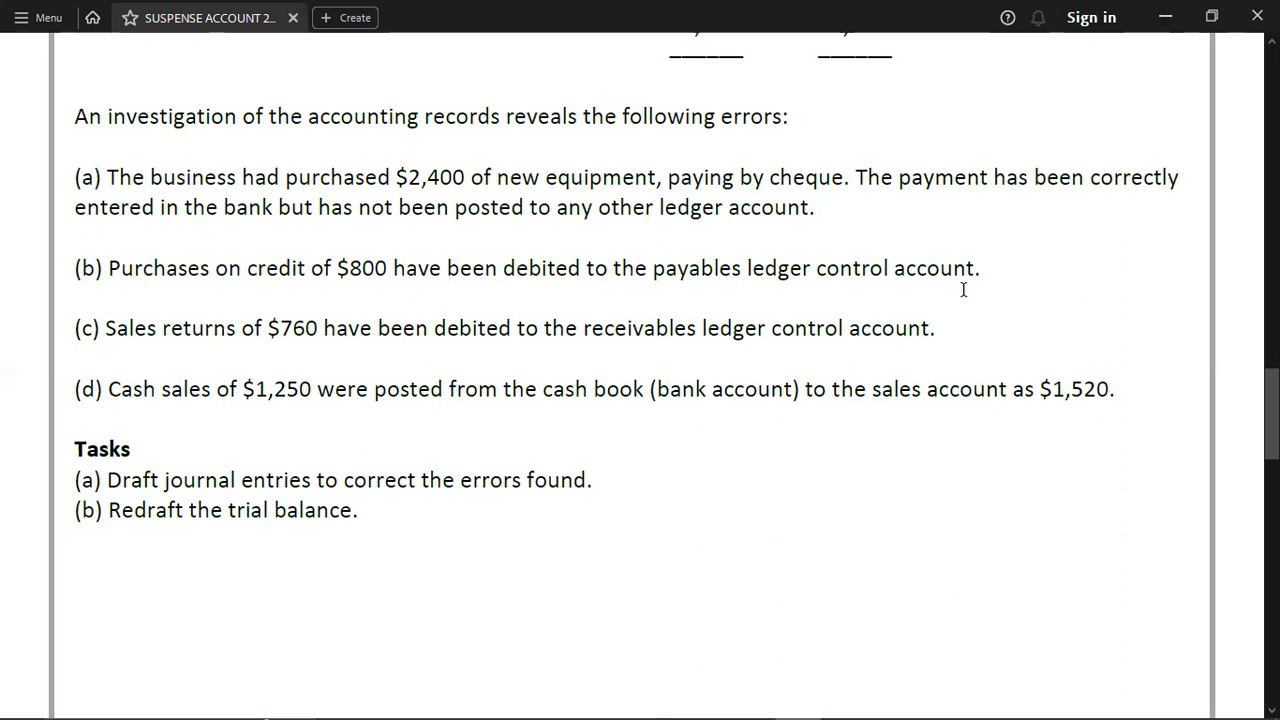
key("alt+Tab")
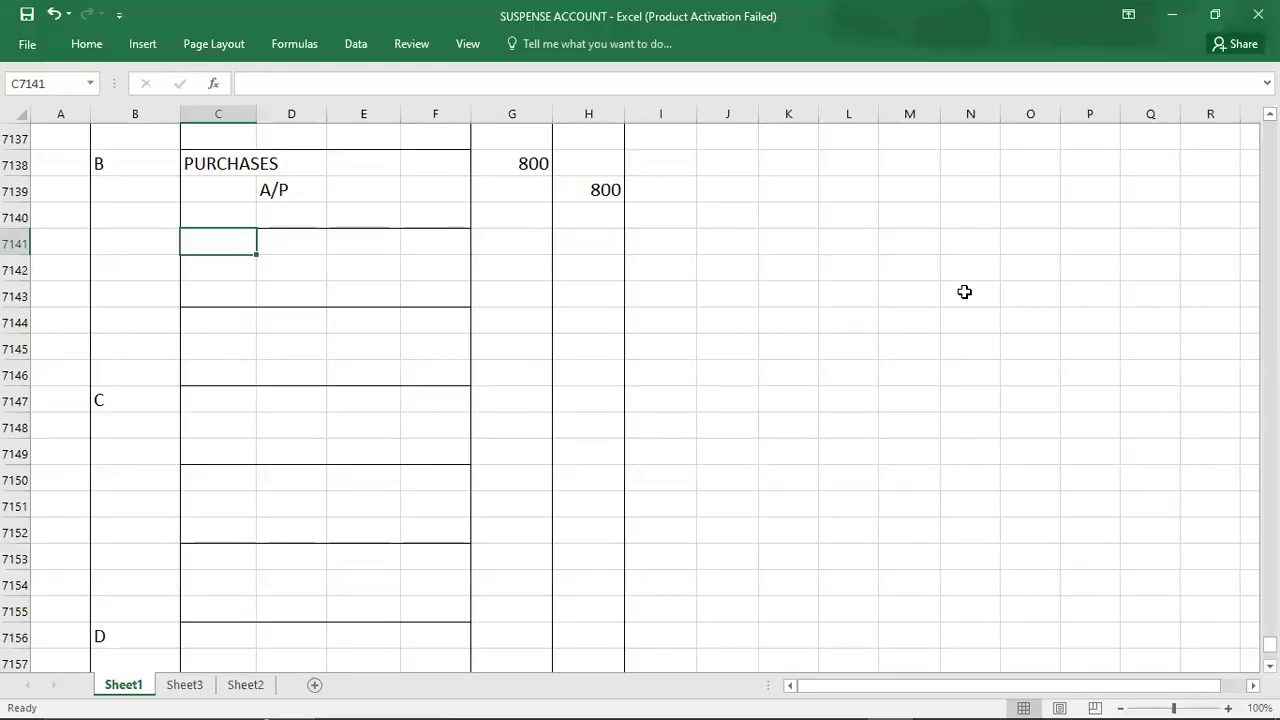
key("alt+Tab")
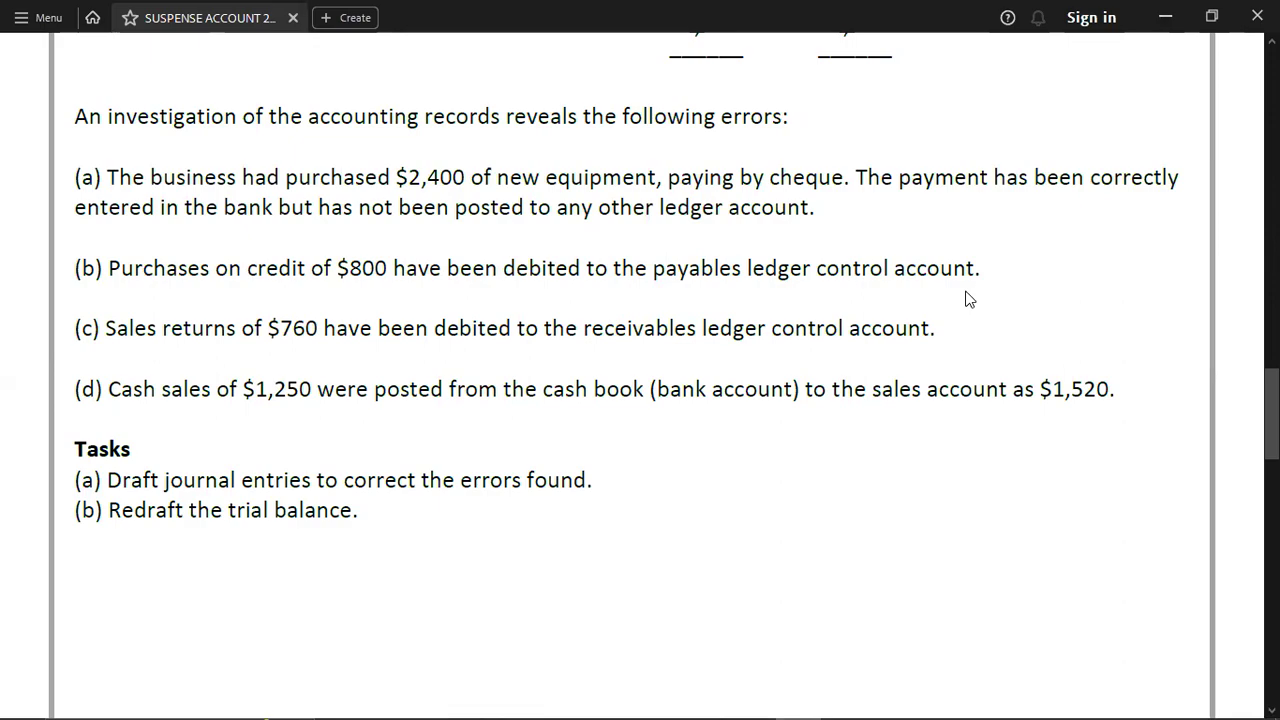
key("alt+Tab")
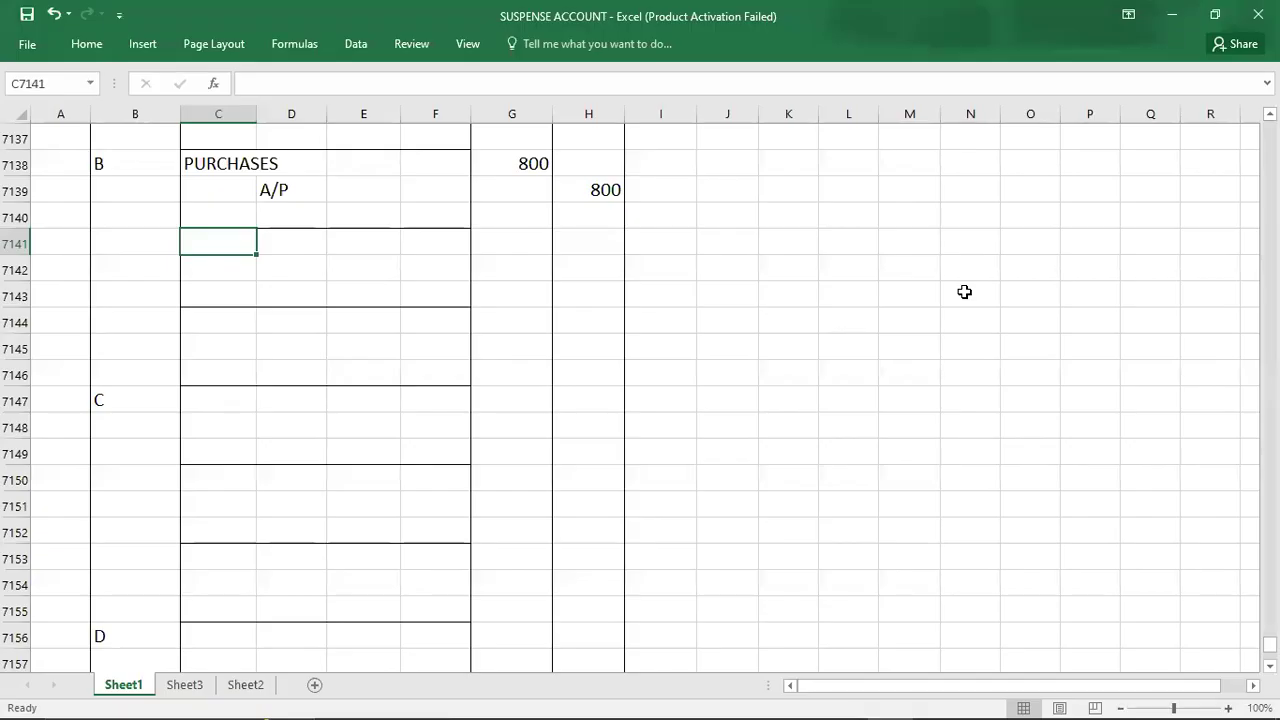
type("PURCHASES")
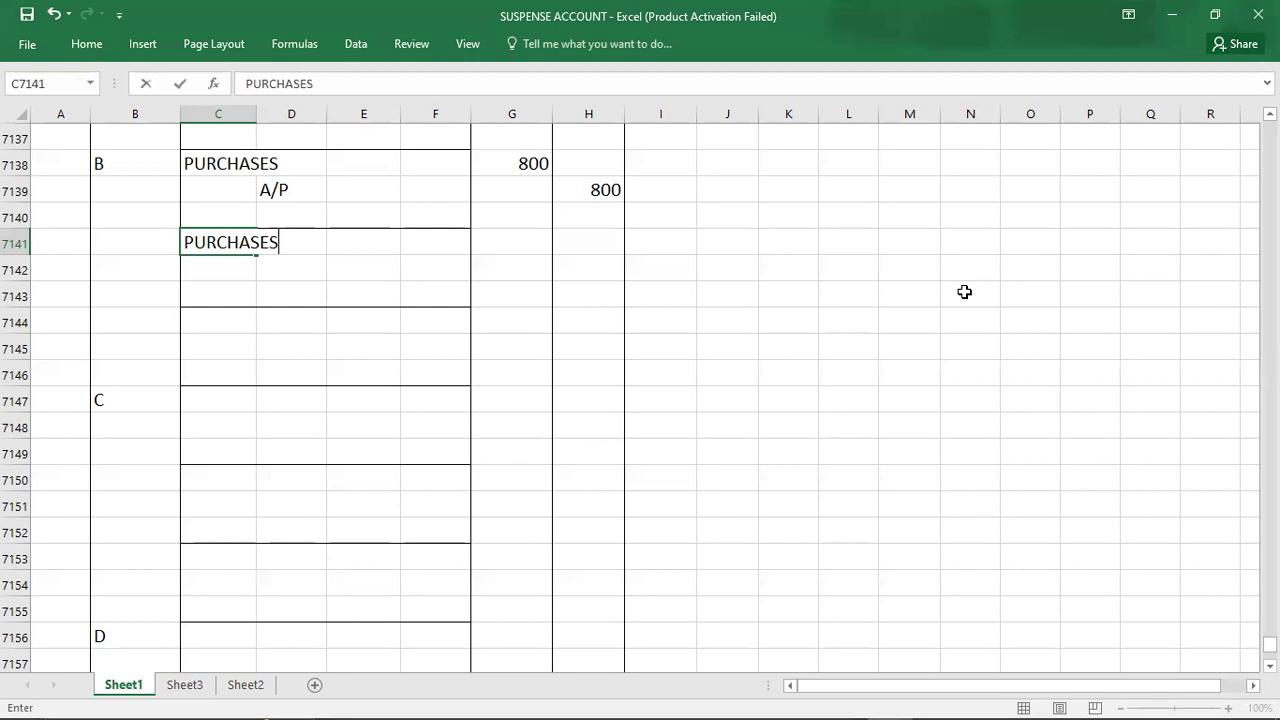
key("Return")
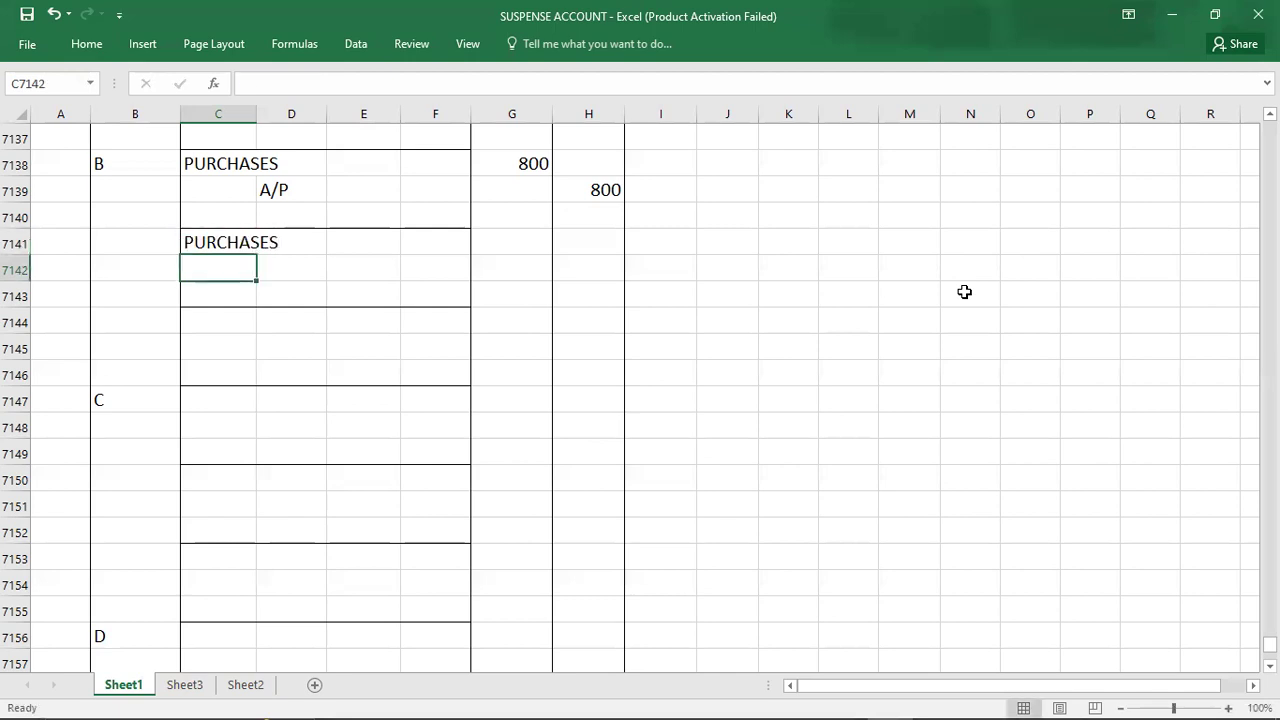
type("A/P")
- Enter a debit of 800 for PURCHASES in G7141 and a debit of 800 for A/P in G7142
key("Up")
key("Right")
key("Right")
key("Right")
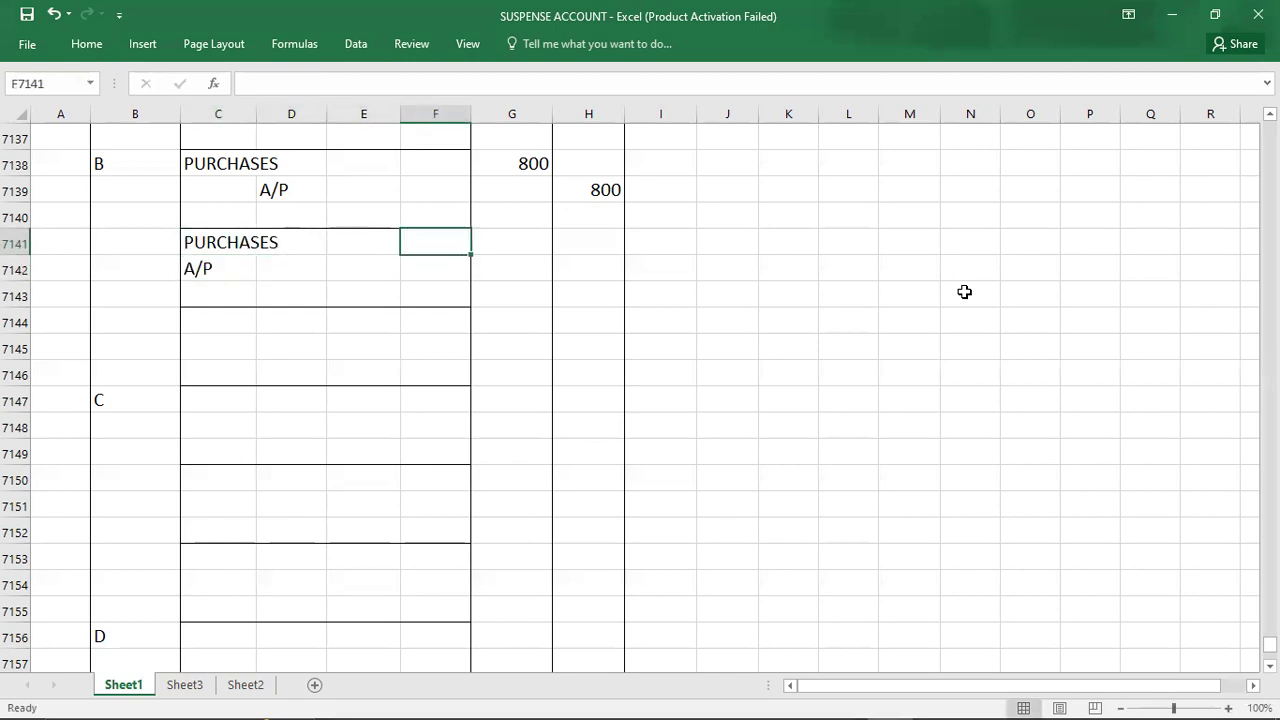
key("Right")
type("800")
key("Return")
key("Right")
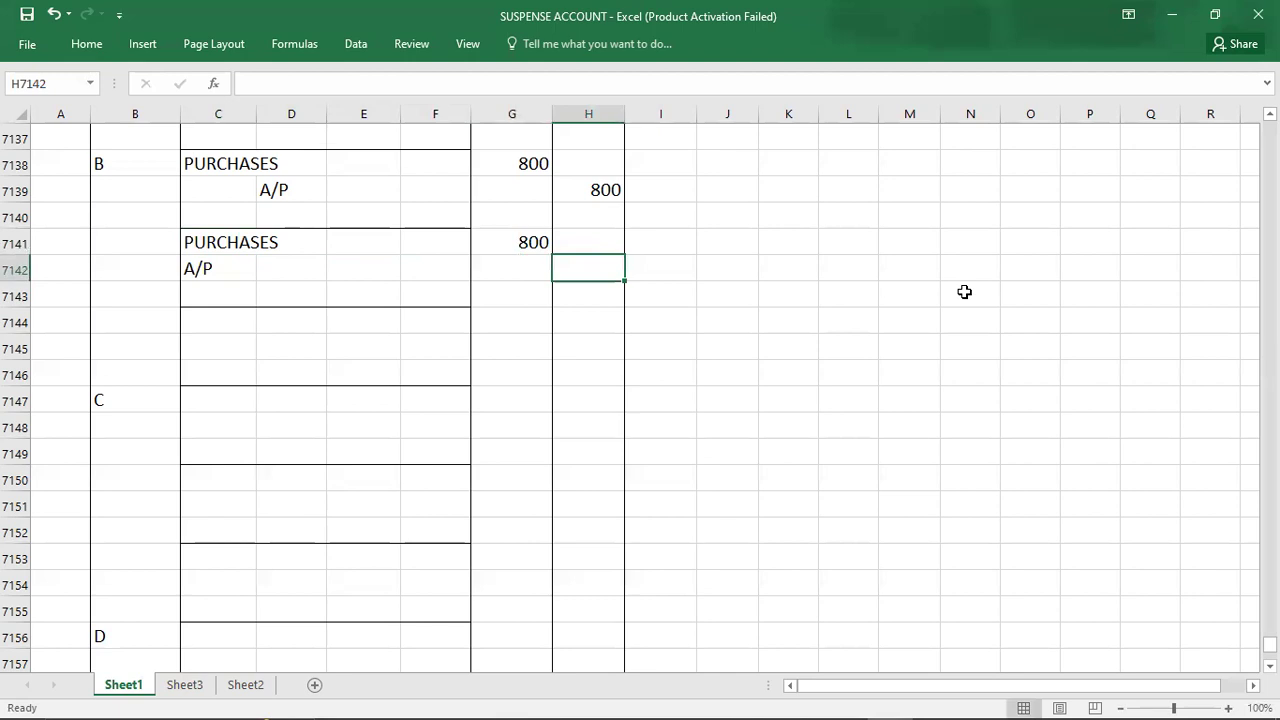
key("Left")
type("800")
key("Return")
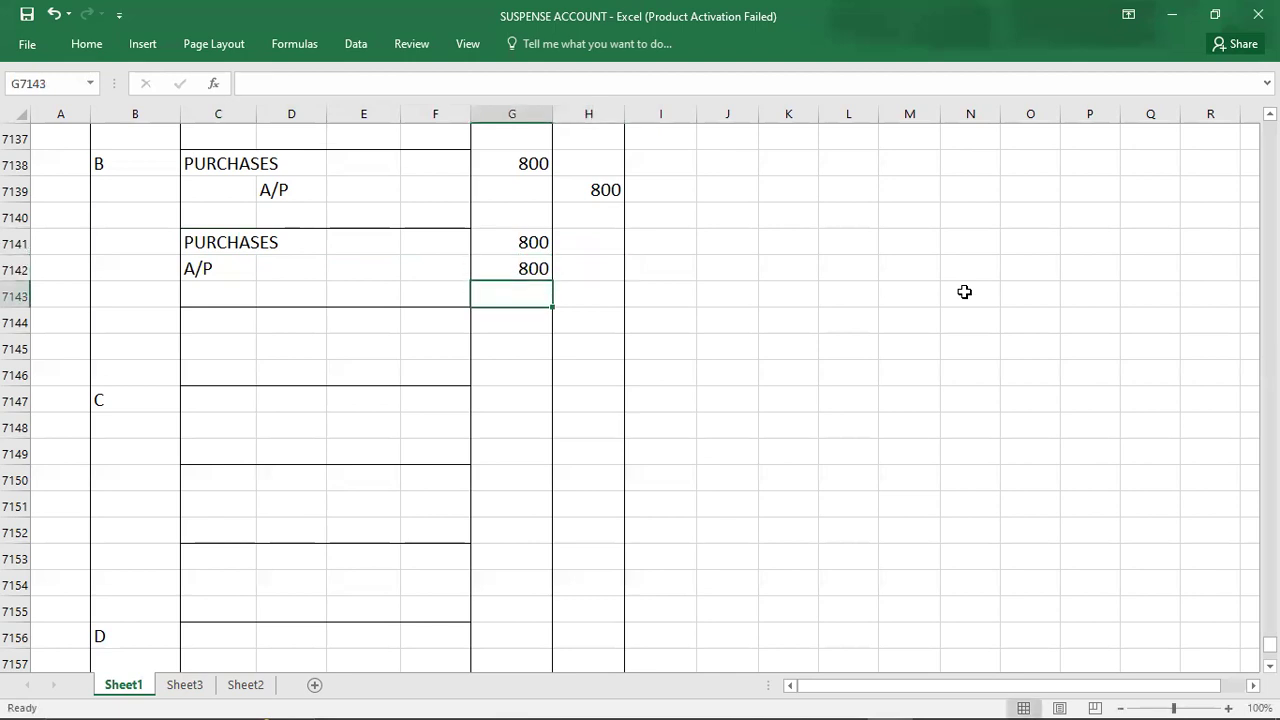
- Review error (b) in the PDF question and enter XX placeholders for the missing credit account in D7143 and its amount in H7143 in Excel
key("alt+Tab")
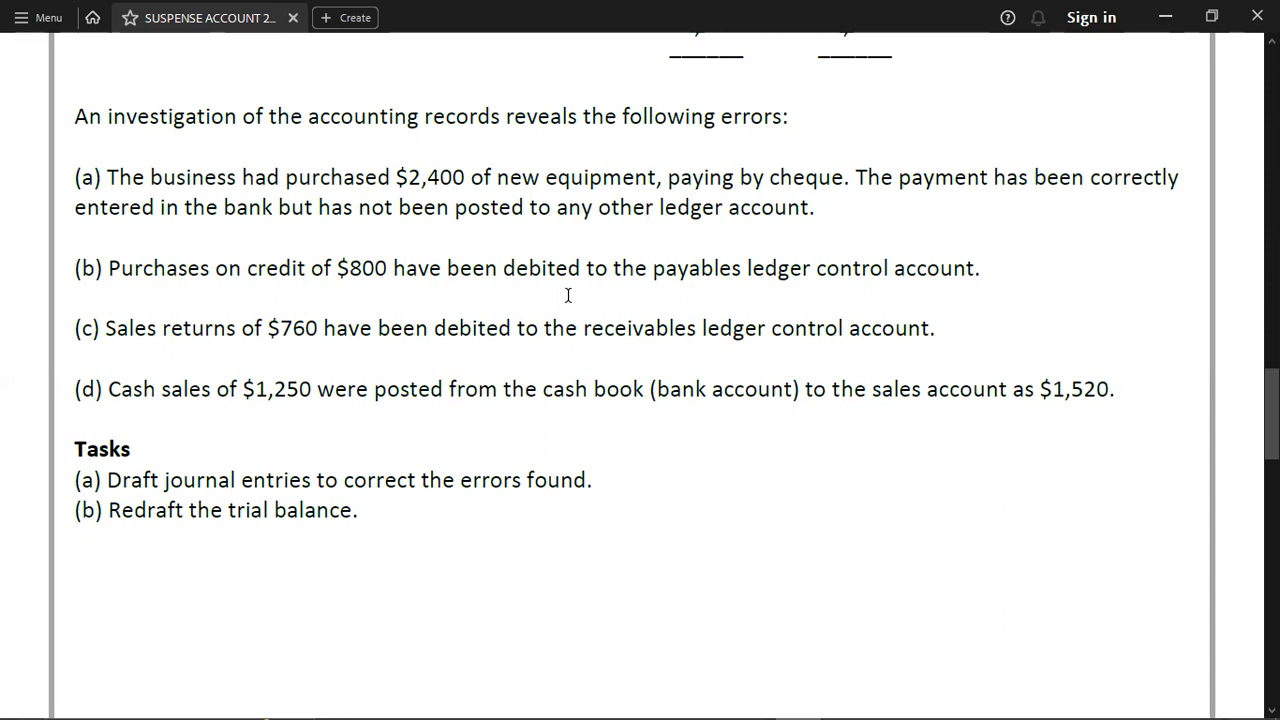
key("alt+Tab")
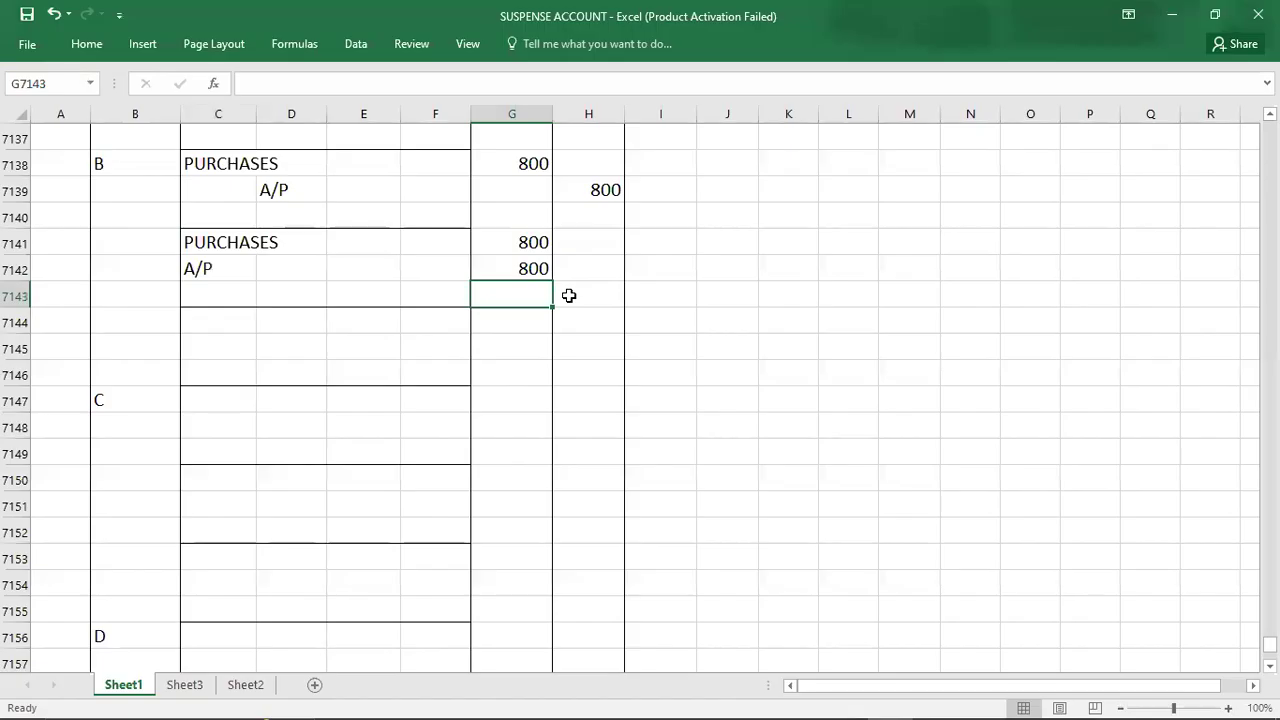
key("Left")
key("Left")
key("Left")
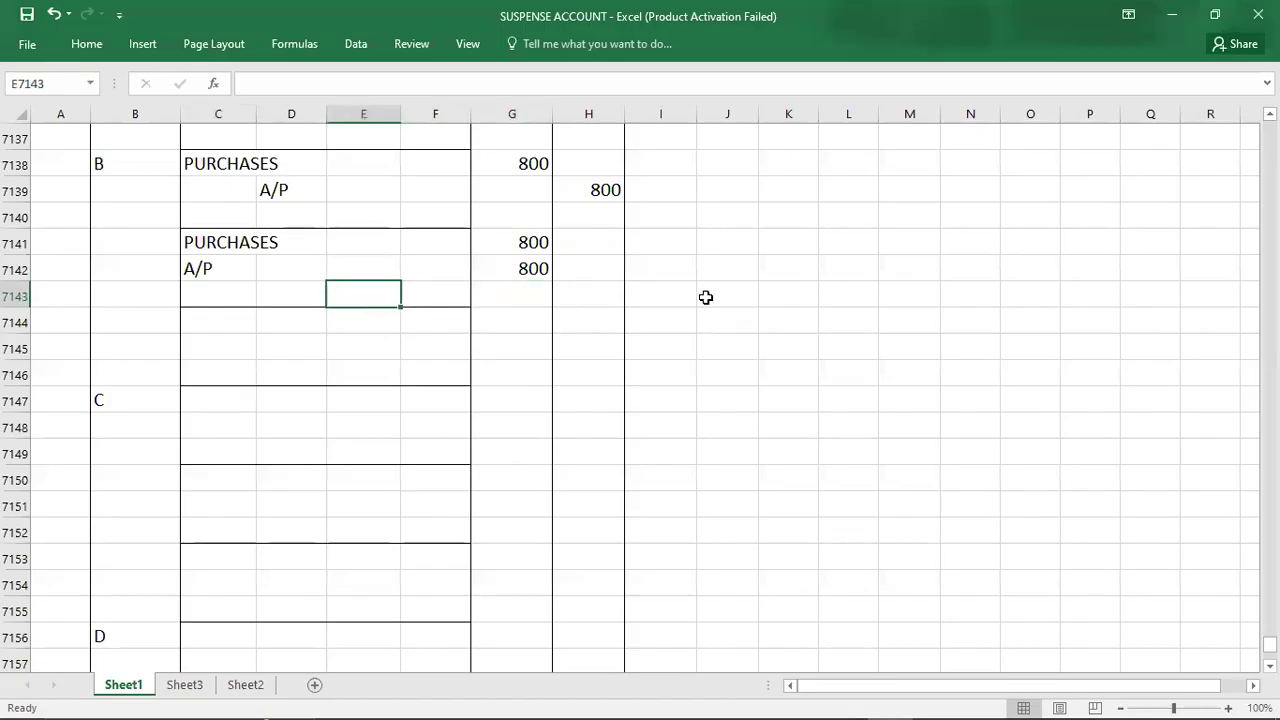
type("X")
key("Tab")
key("Tab")
key("Tab")
key("Tab")
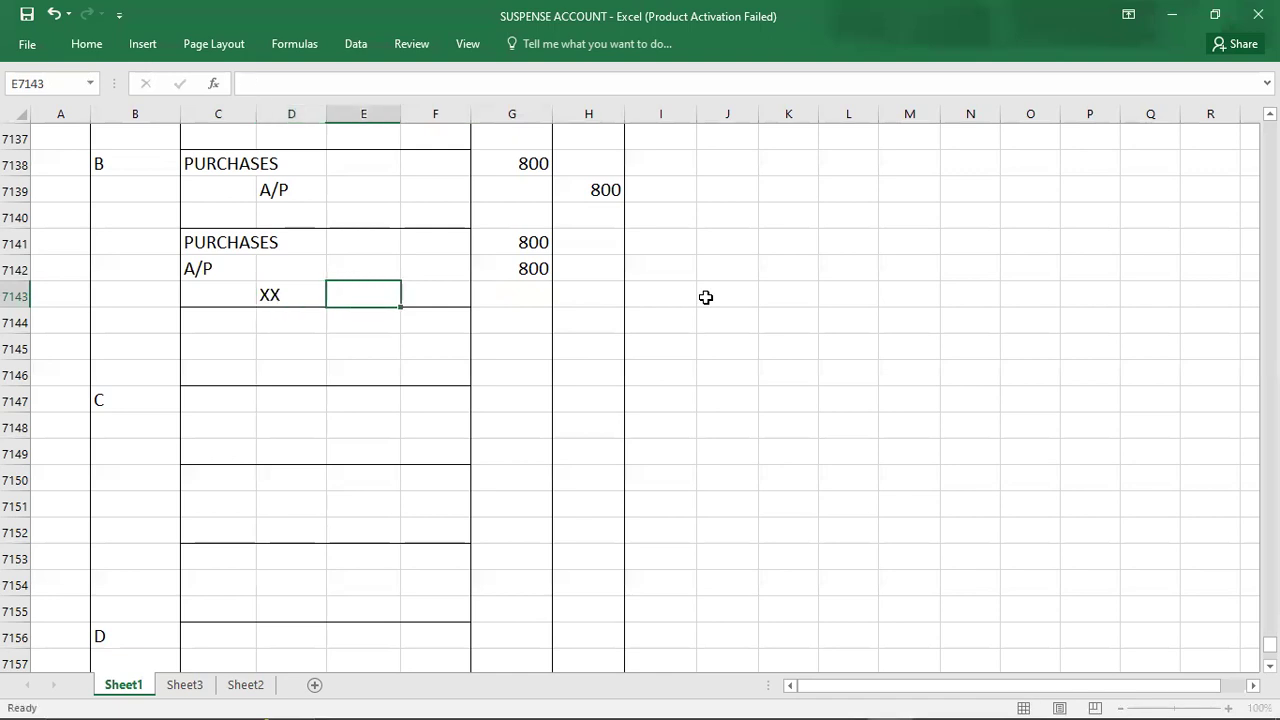
type("XX")
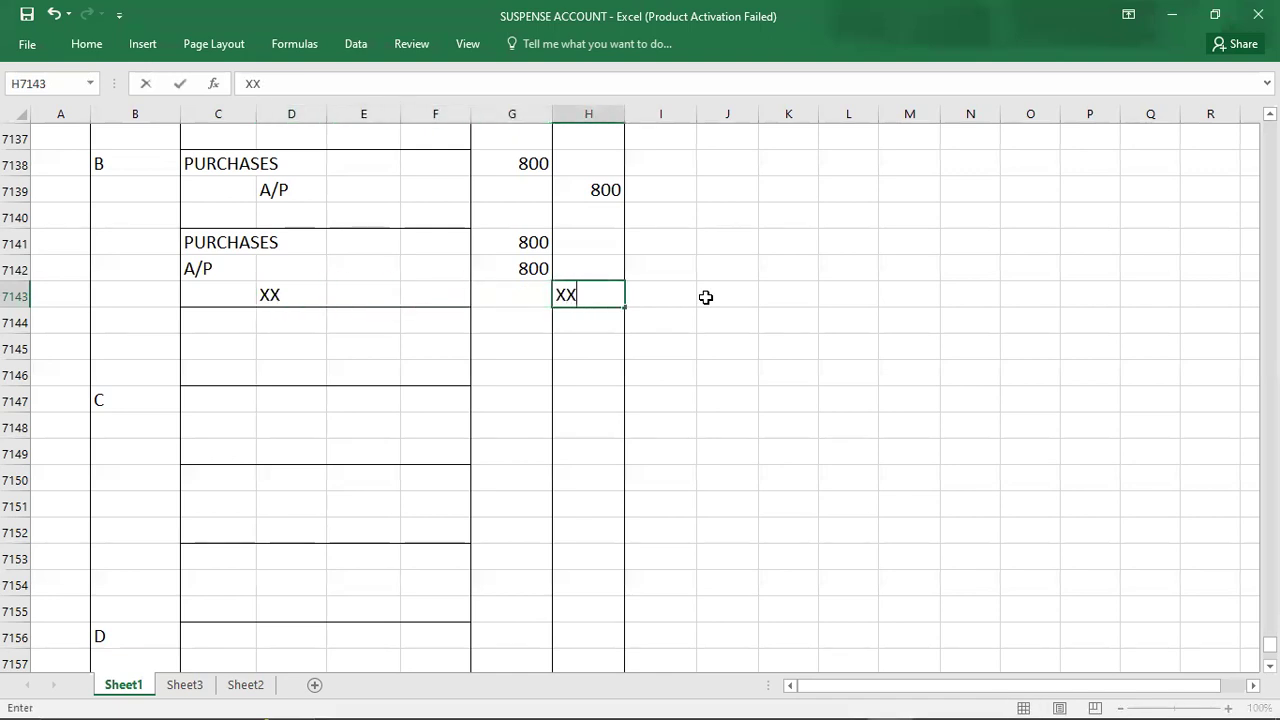
- Enter SUSPENSE in D7143 as the credited account with a credit of 1600 in H7143
key("shift+Tab")
key("shift+Tab")
key("shift+Tab")
key("shift+Tab")
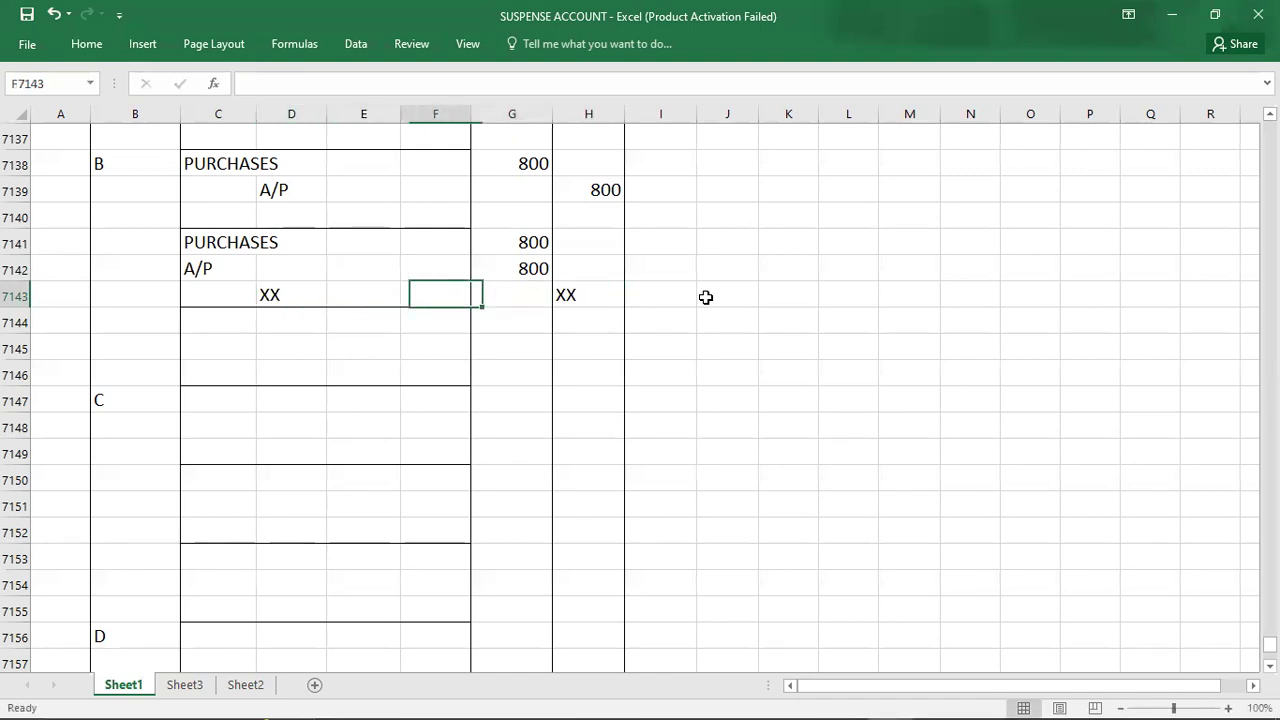
type("SUSPENSE")
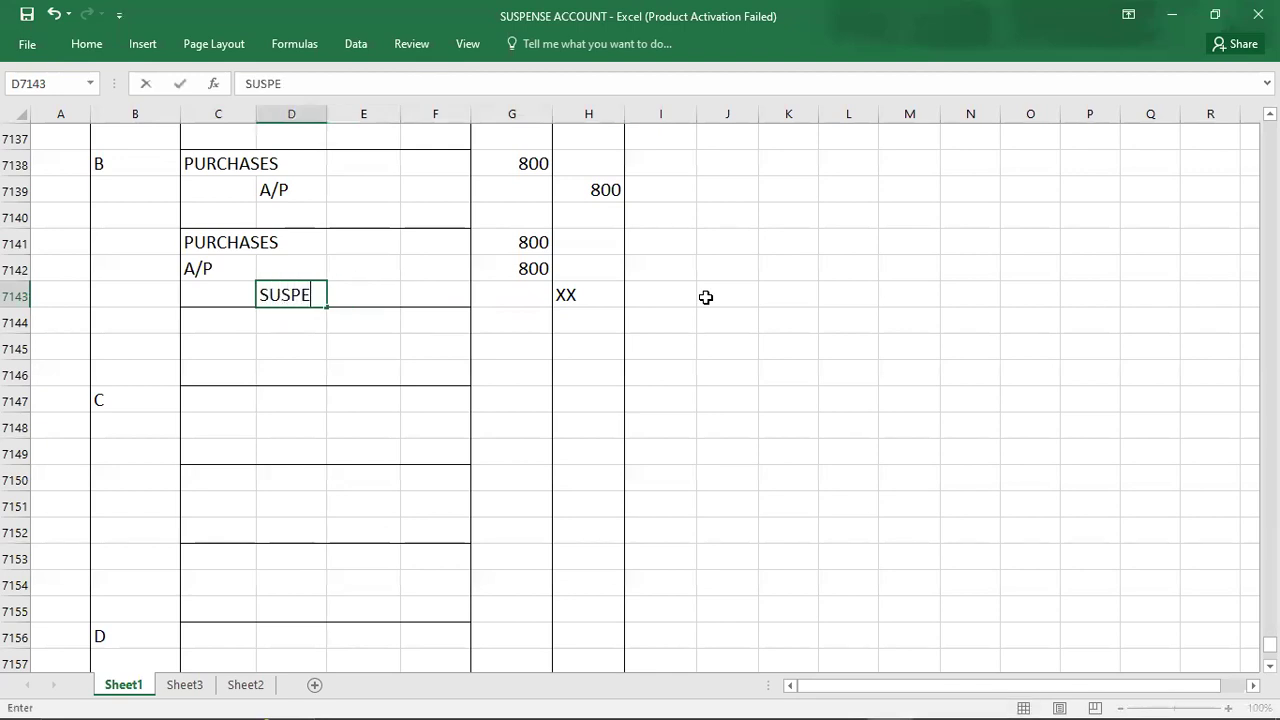
key("Tab")
key("Tab")
key("Tab")
key("Tab")
type("1600")
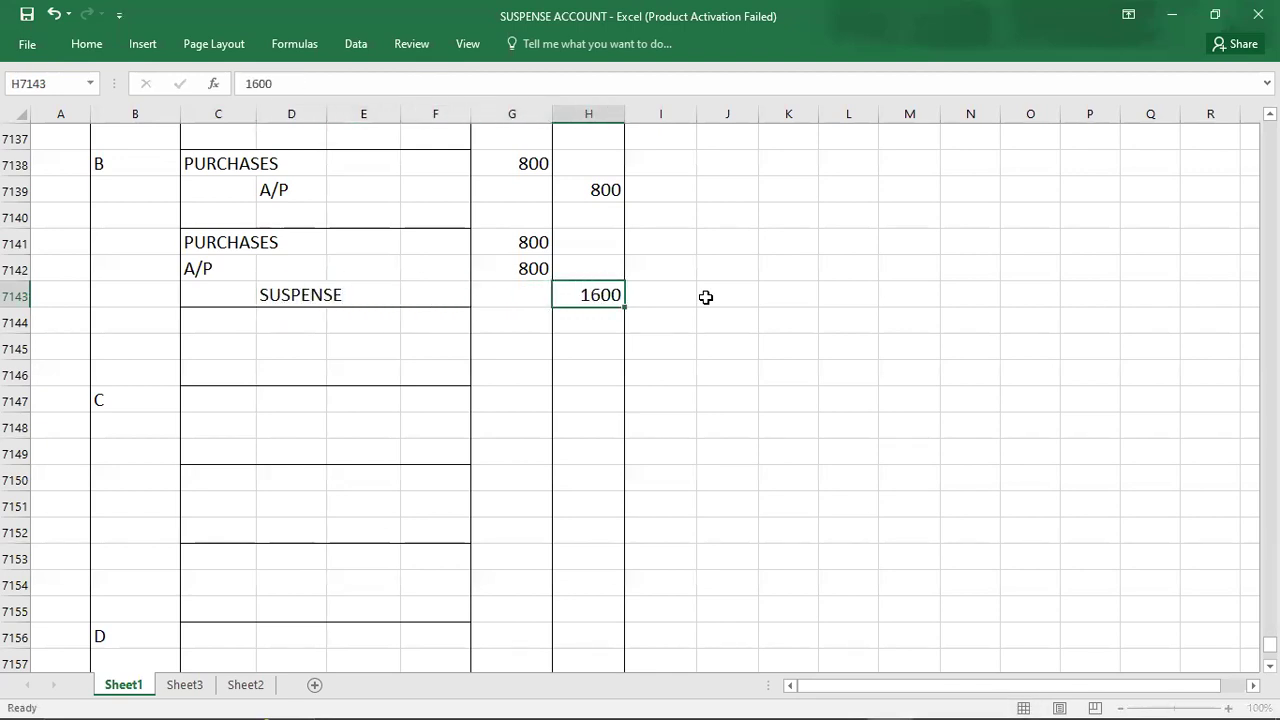
key("Return")
- Enter SUSPENSE in C7144 and A/P in D7145 as the accounts of entry B's correcting journal
key("Up")
key("Left")
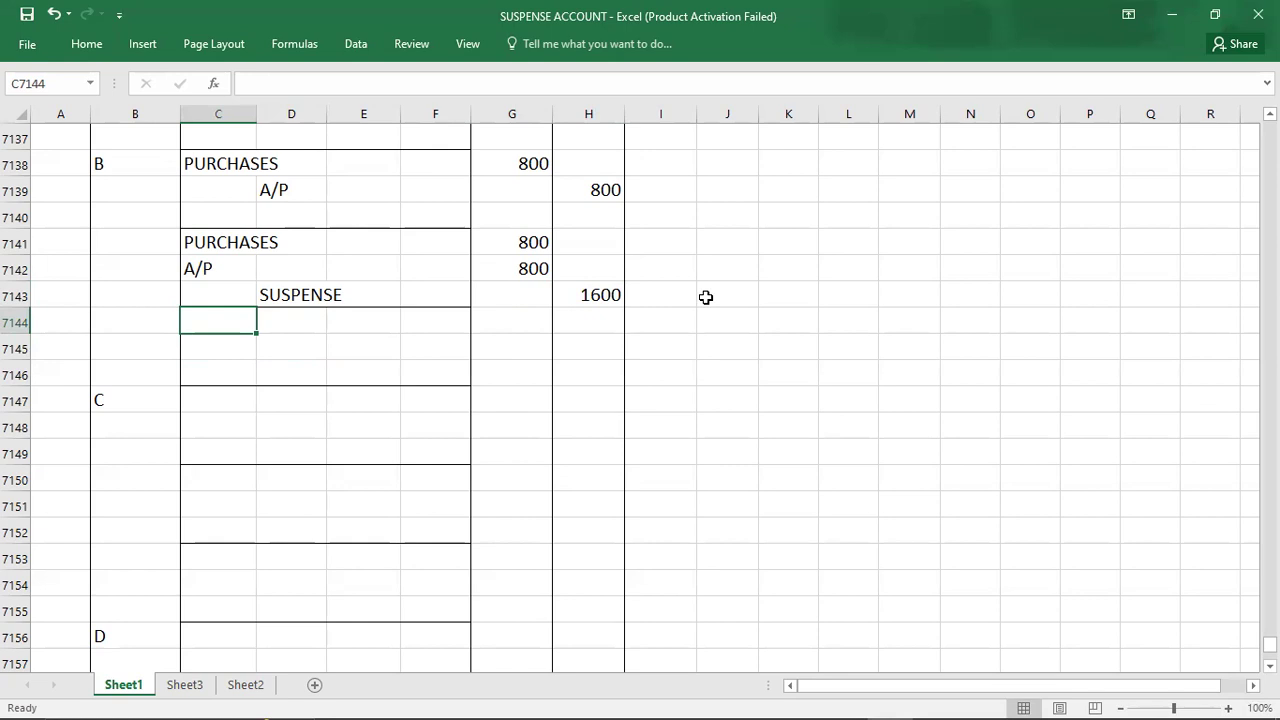
type("SUSPENSE")
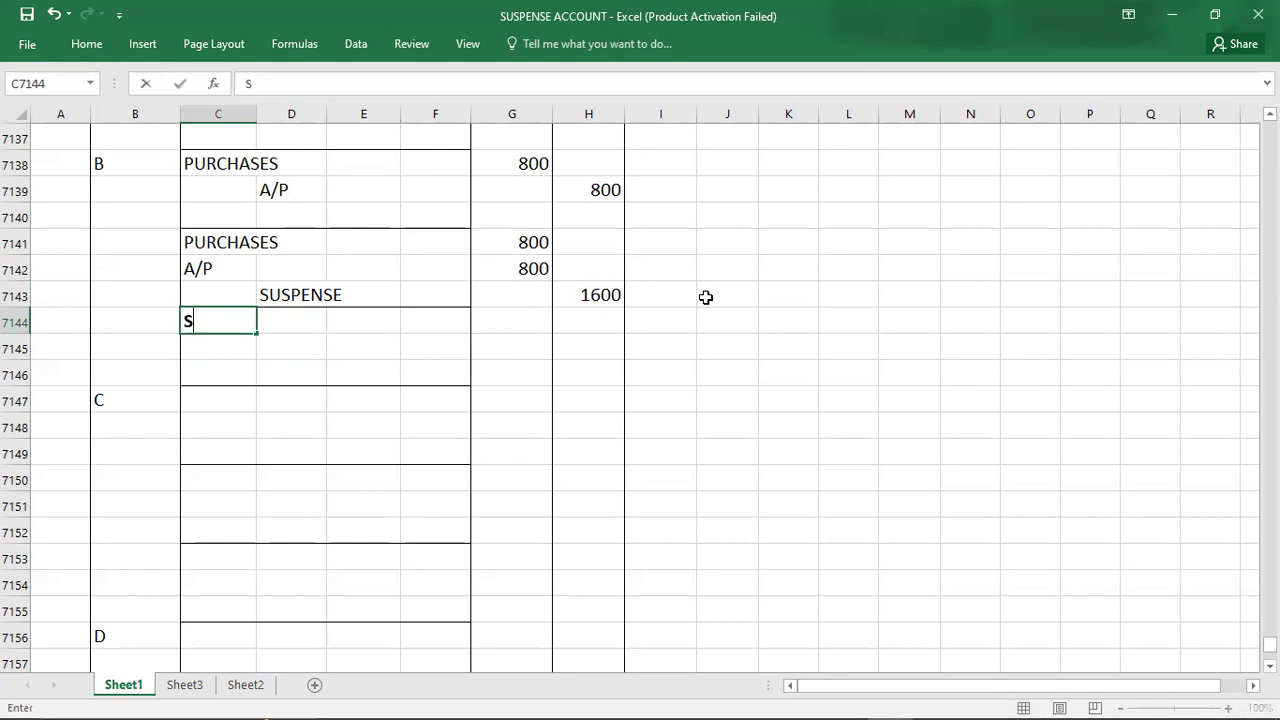
key("Up")
key("Up")
key("Up")
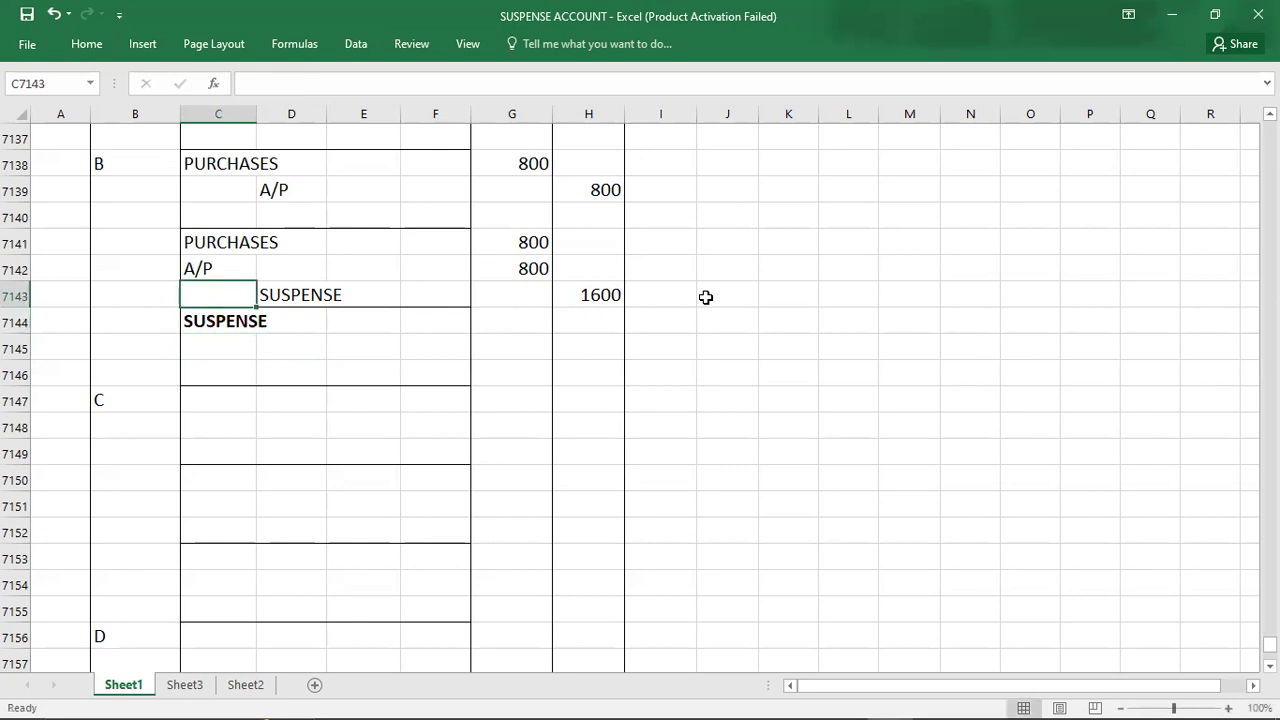
key("Down")
key("Down")
key("Down")
key("Down")
key("Right")
type("A/P")
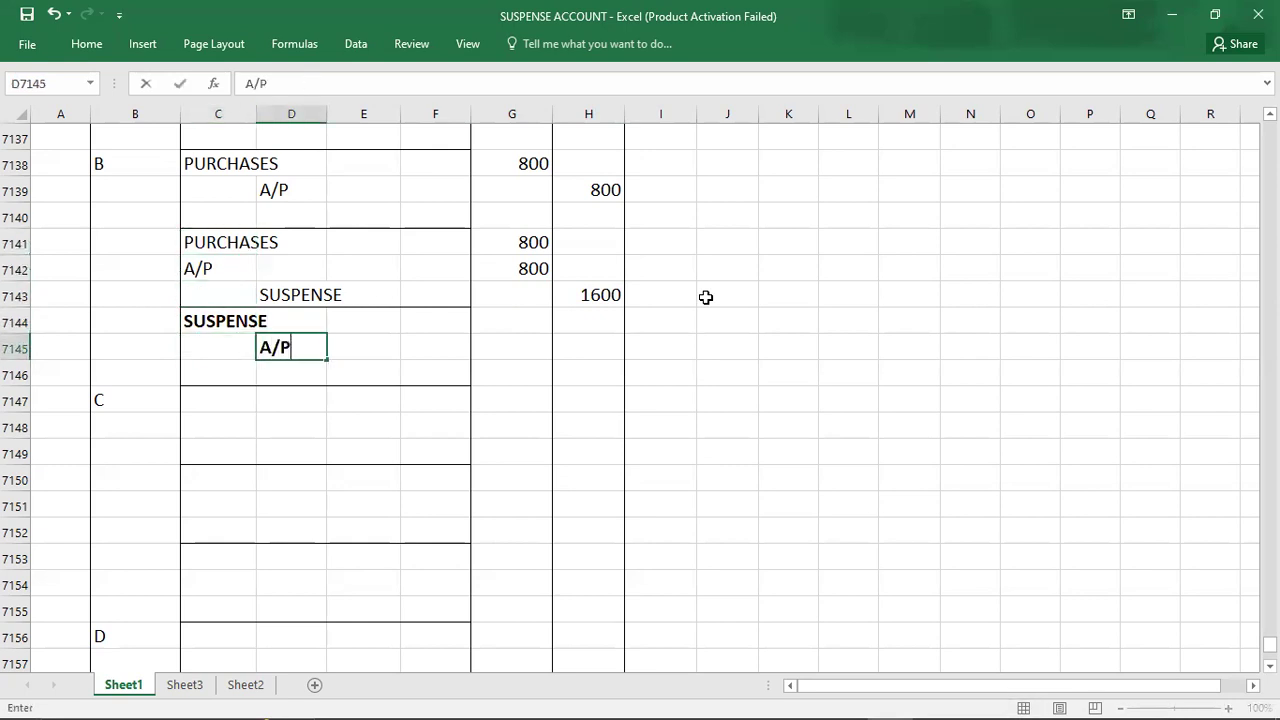
- Record a credit of 1600 for A/P in H7145 and a debit of 1600 for SUSPENSE in G7144
key("Right")
key("Right")
key("Right")
key("Right")
type("1600")
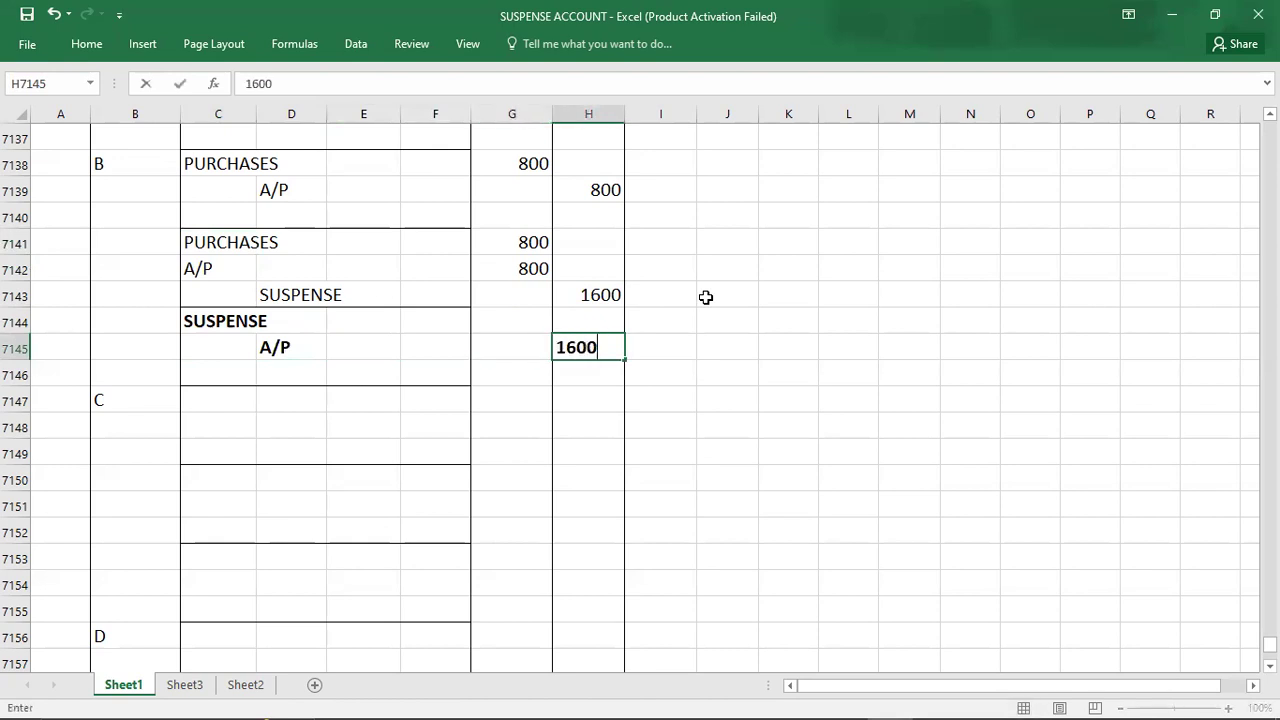
key("Up")
key("Left")
type("1600")
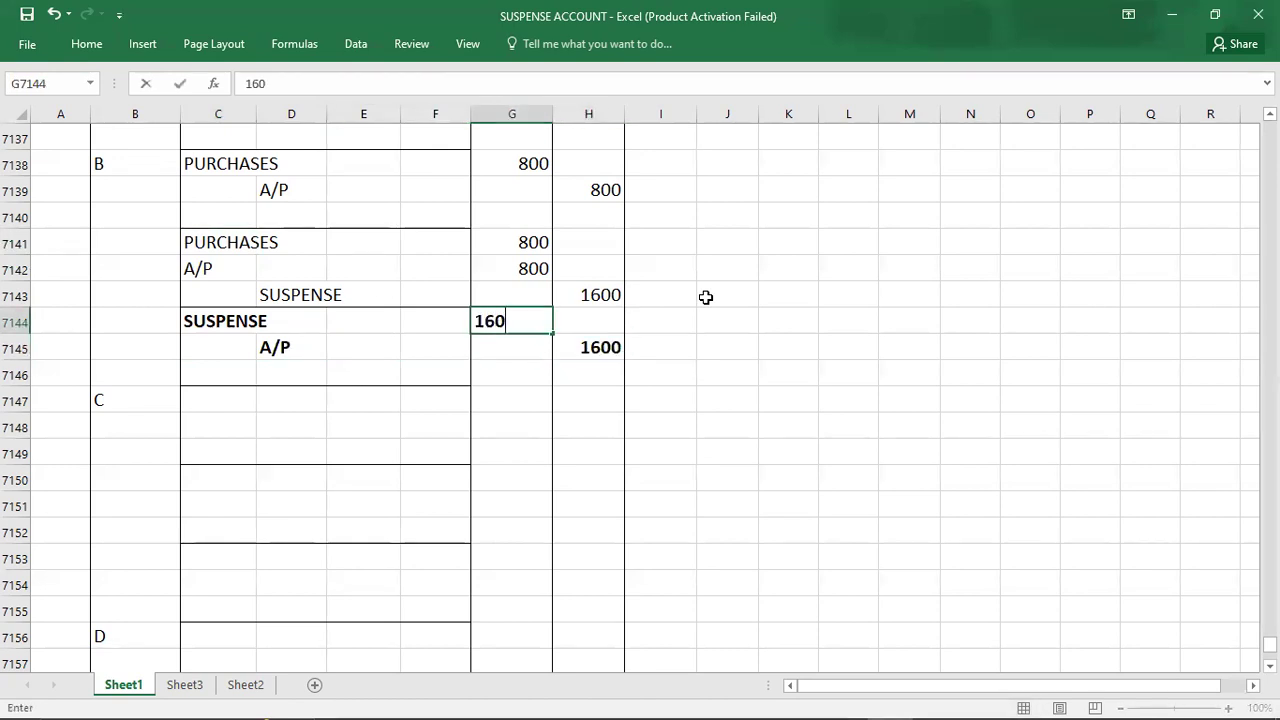
key("Down")
- Go to entry C's row in the journal and switch to the PDF question to read error (c)
key("Down")
key("Down")
key("Left")
key("Left")
key("Left")
key("Left")
key("Left")
key("Left")
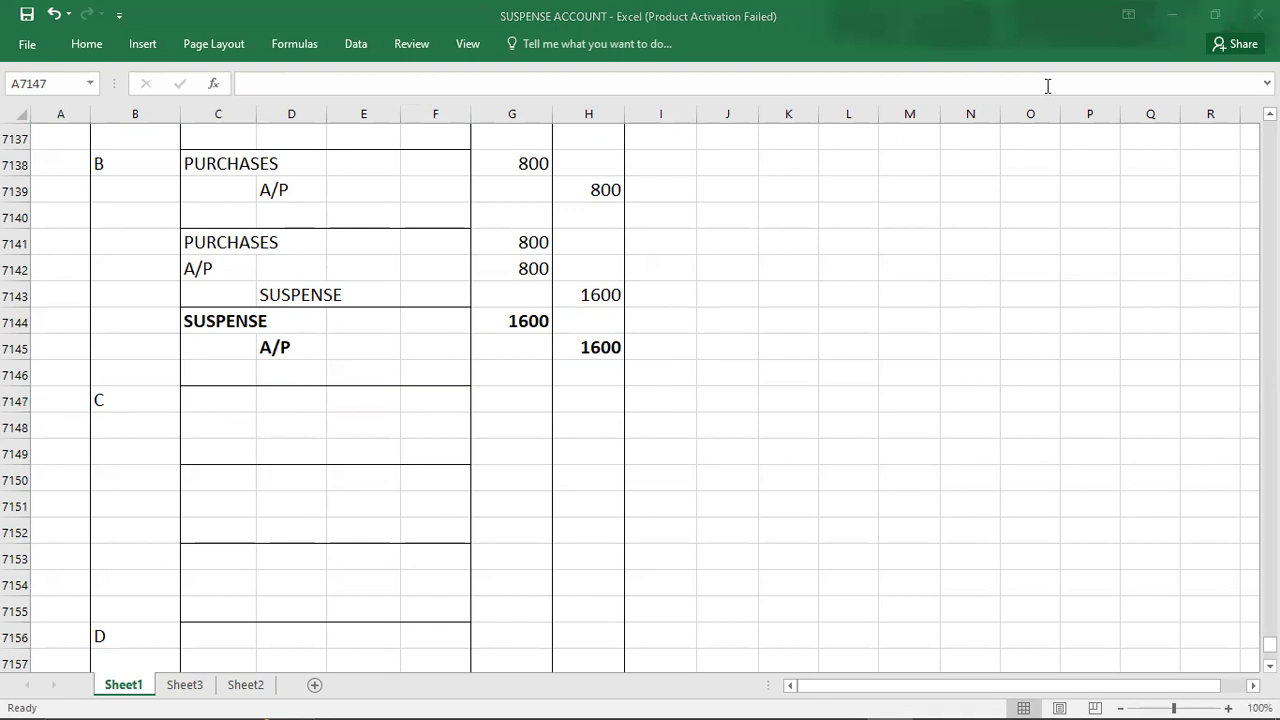
scroll(560, 485, "down", 1)
key("alt+Tab")
key("alt+Tab")
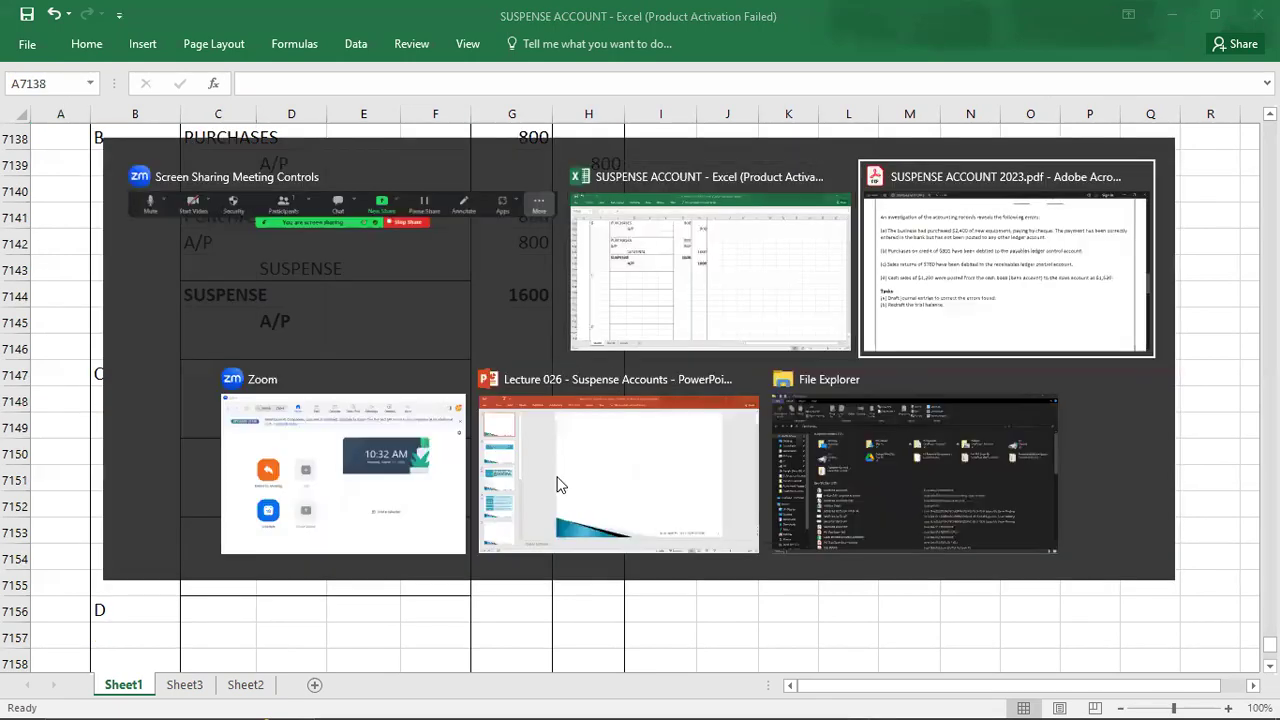
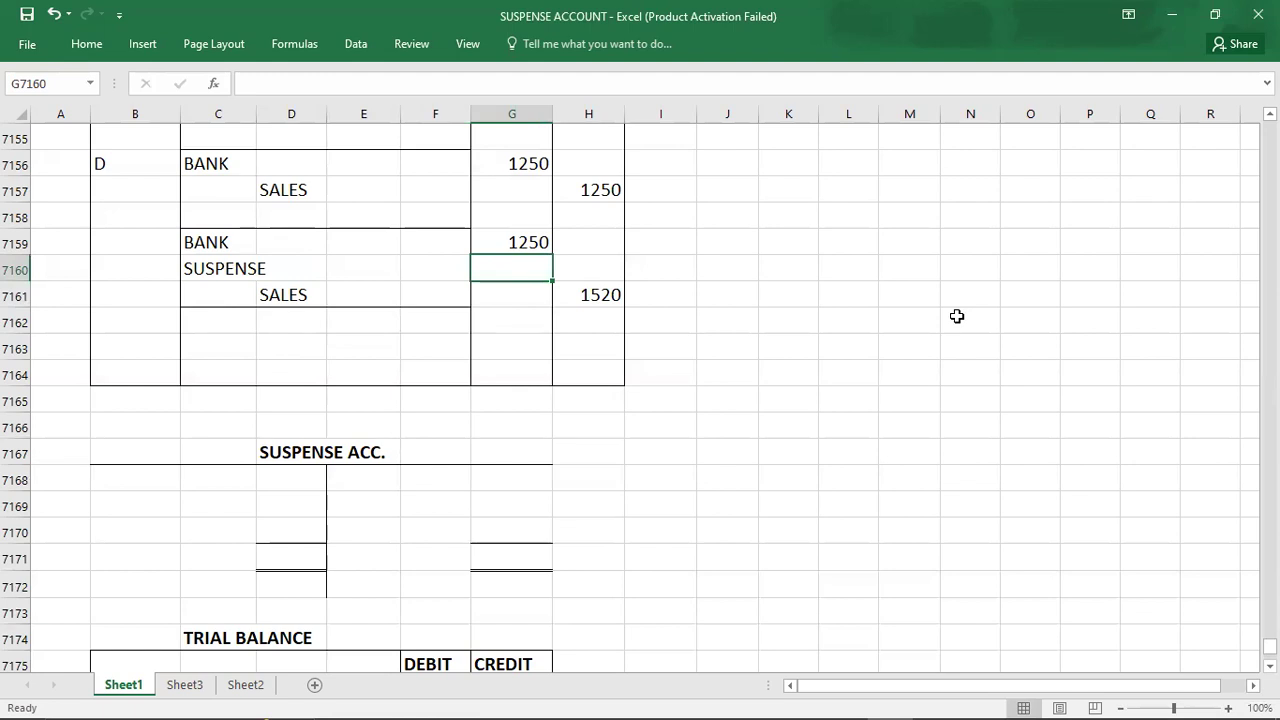
- Enter a debit of 370 for SUSPENSE in G7160, within entry D's journal as wrongly posted
type("370")
key("Return")
key("Left")
key("Left")
key("Left")
key("Left")
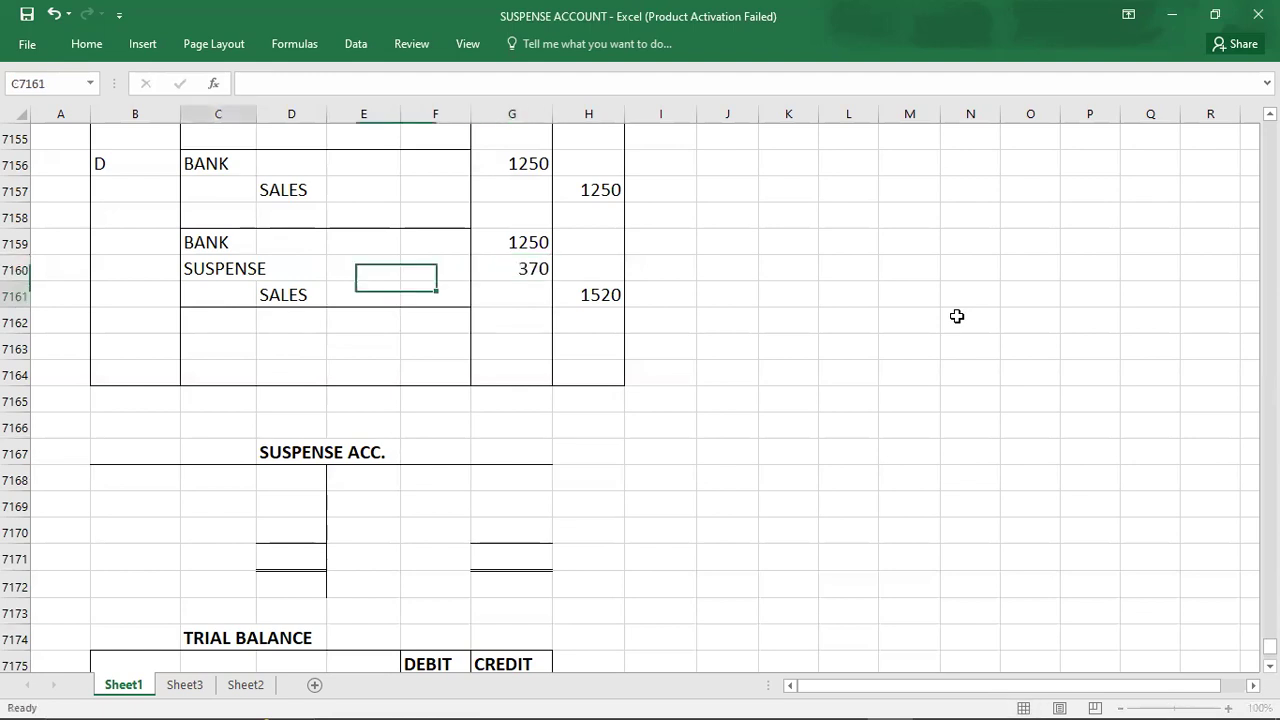
key("Down")
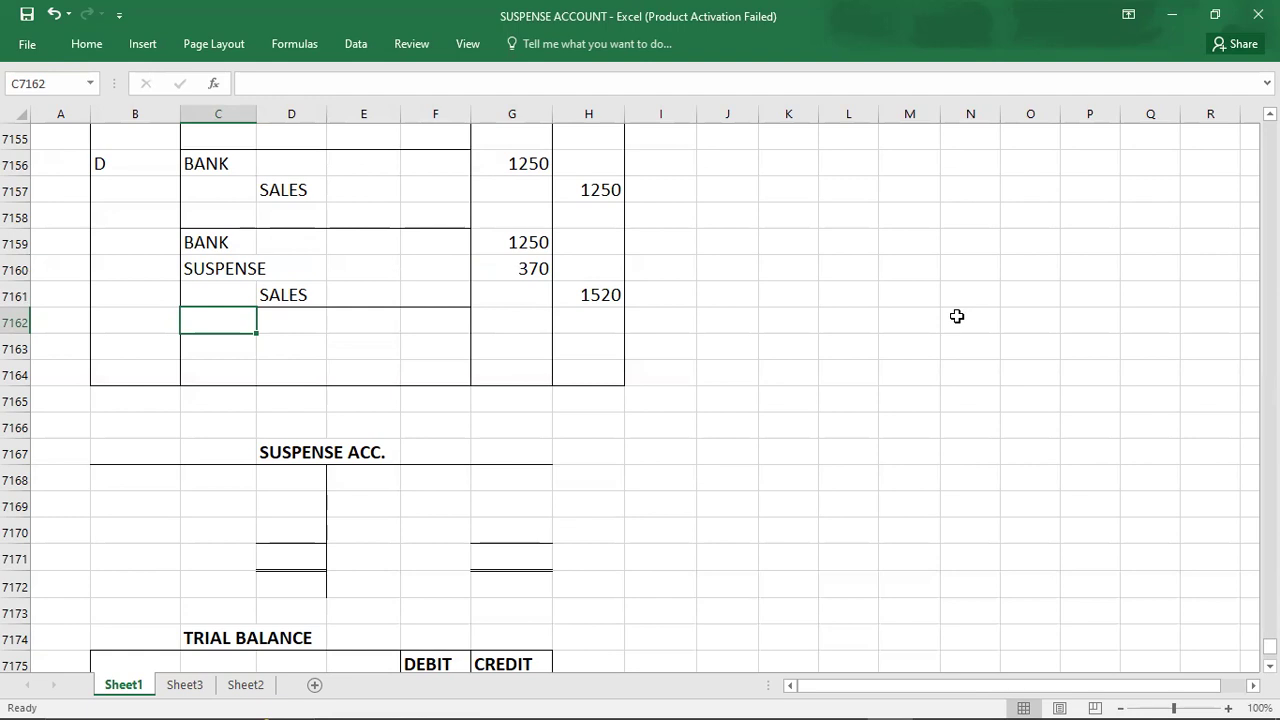
- Start entry D's correcting journal with SALES in C7162 and a debit of 370 in G7162
type("SALES")
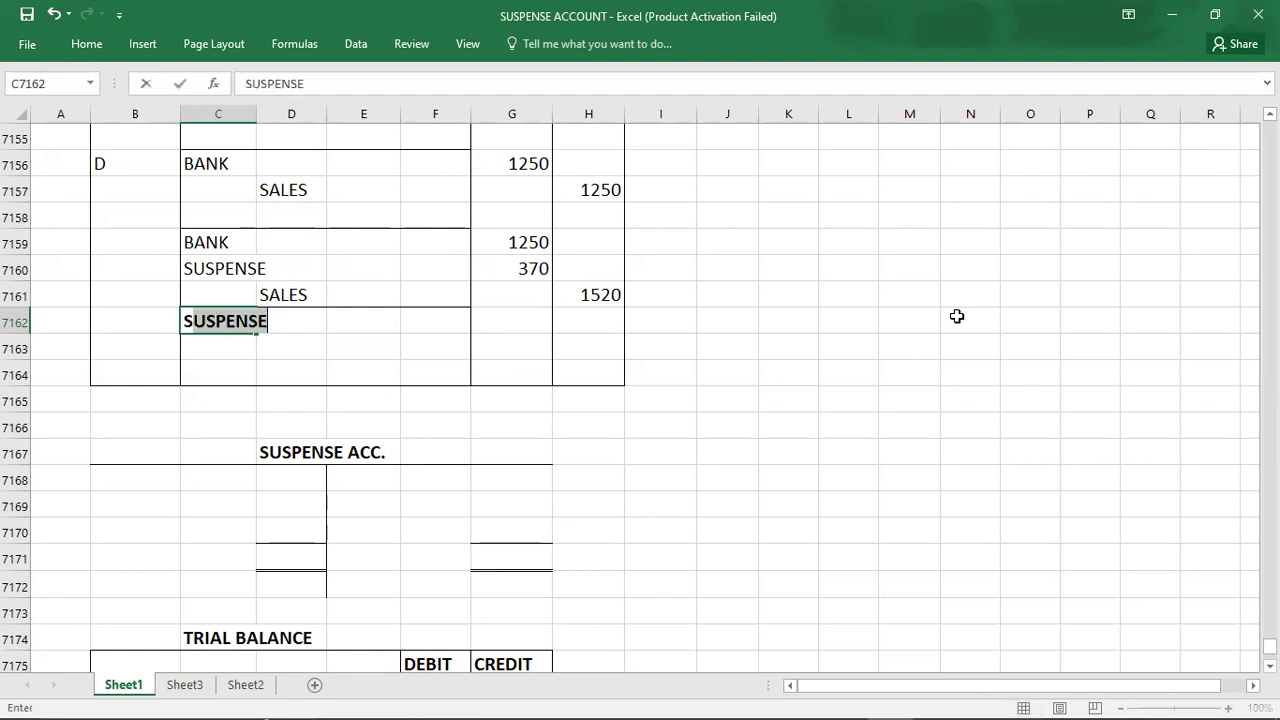
key("Right")
key("Right")
key("Right")
key("Right")
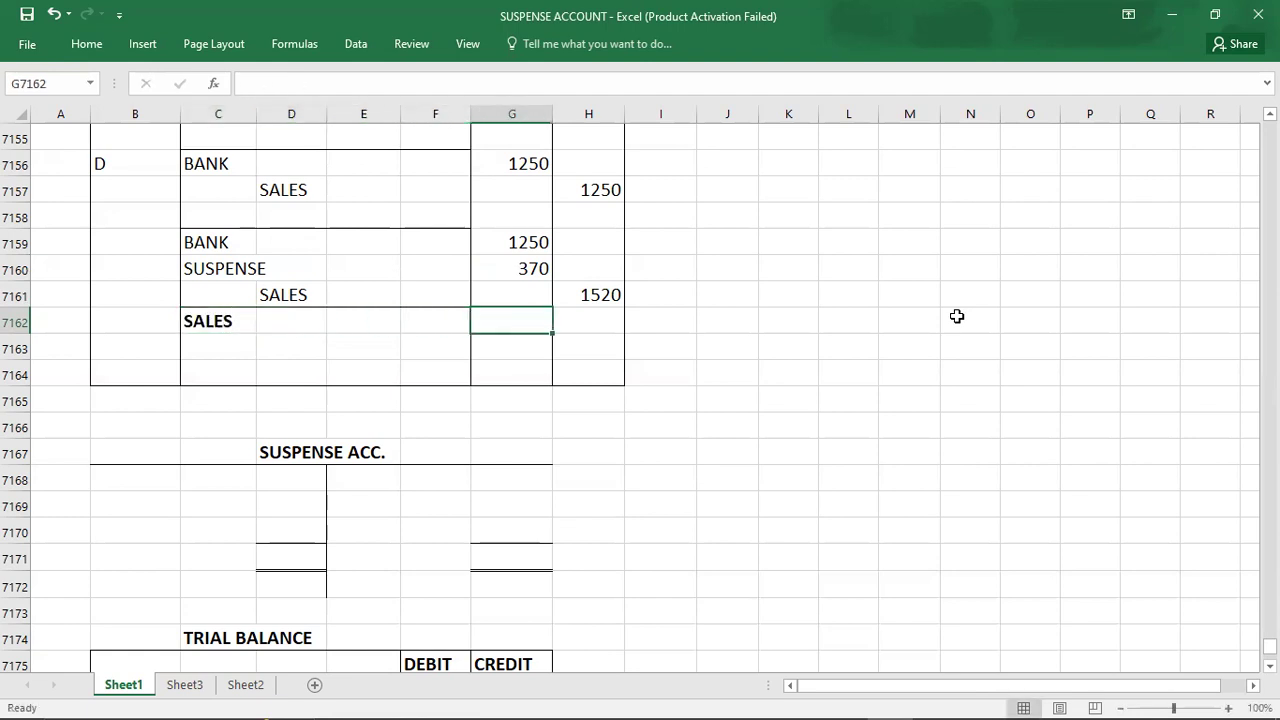
type("370")
key("Return")
- Name SUSPENSE in D7163 as the credited account of entry D's correcting journal and begin its credit in H7163
key("Left")
key("Left")
key("Left")
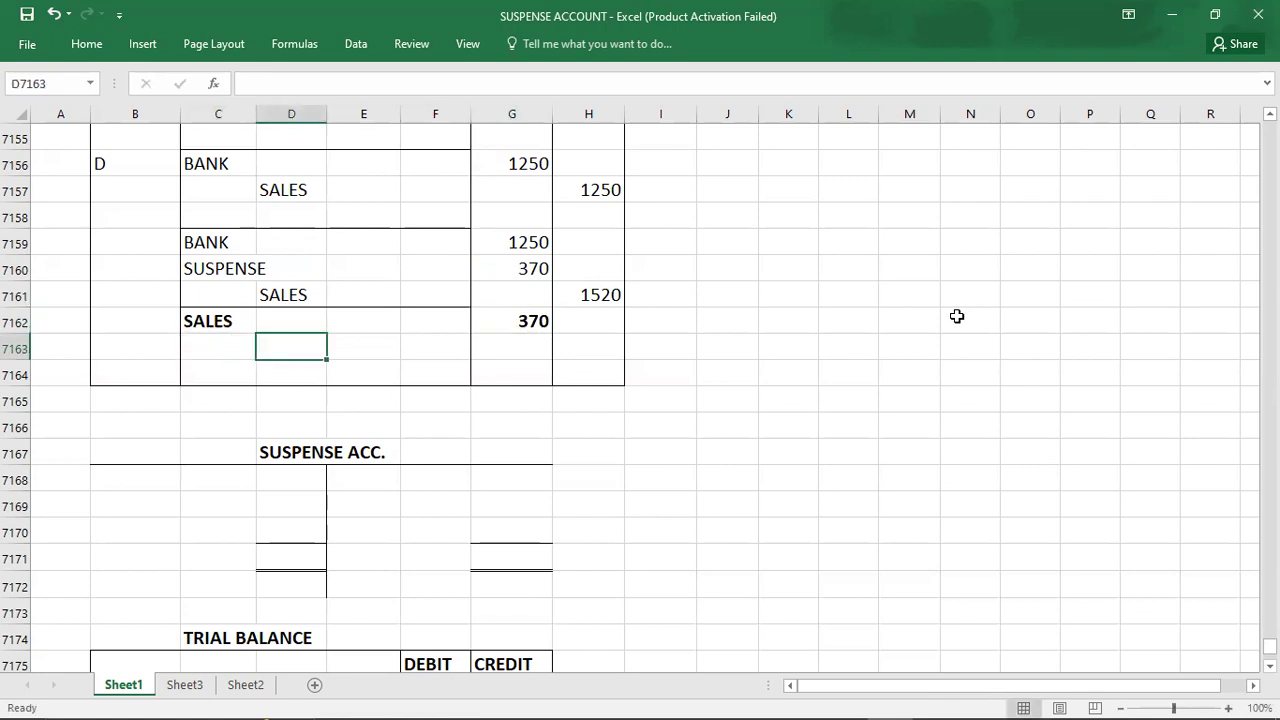
type("SUSPENSE")
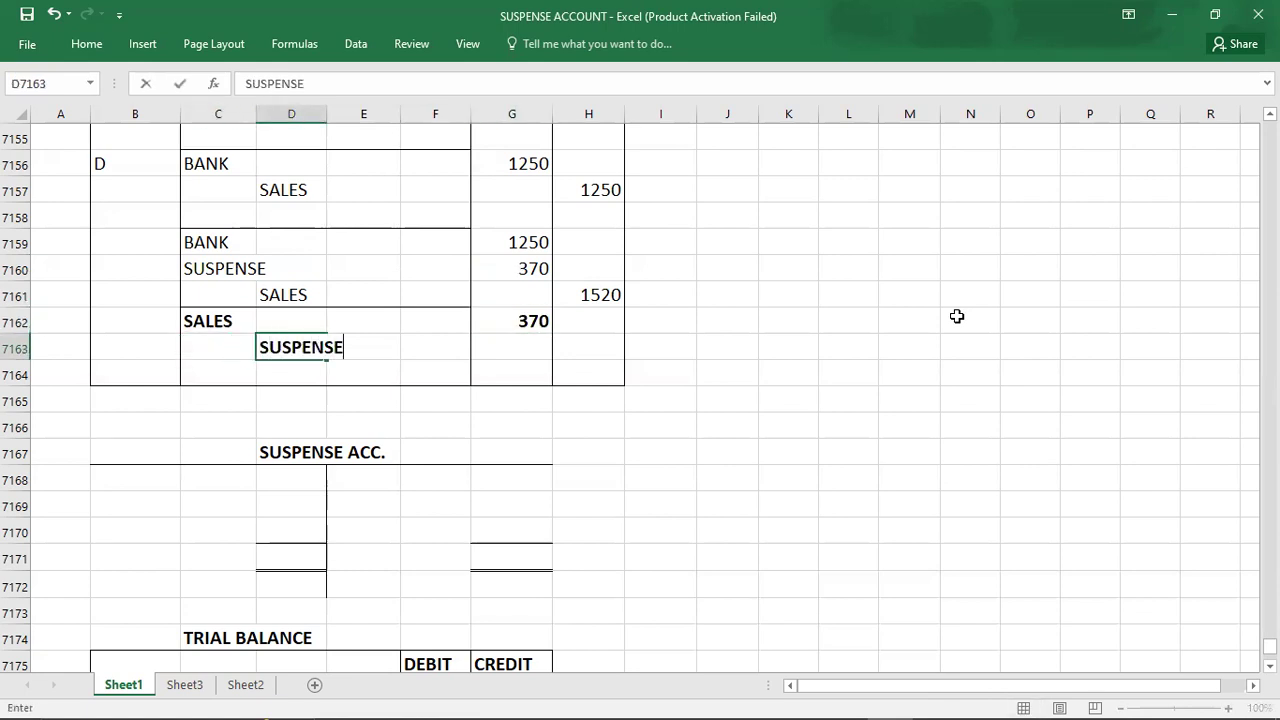
key("Right")
key("Right")
key("Right")
key("Right")
type("3")
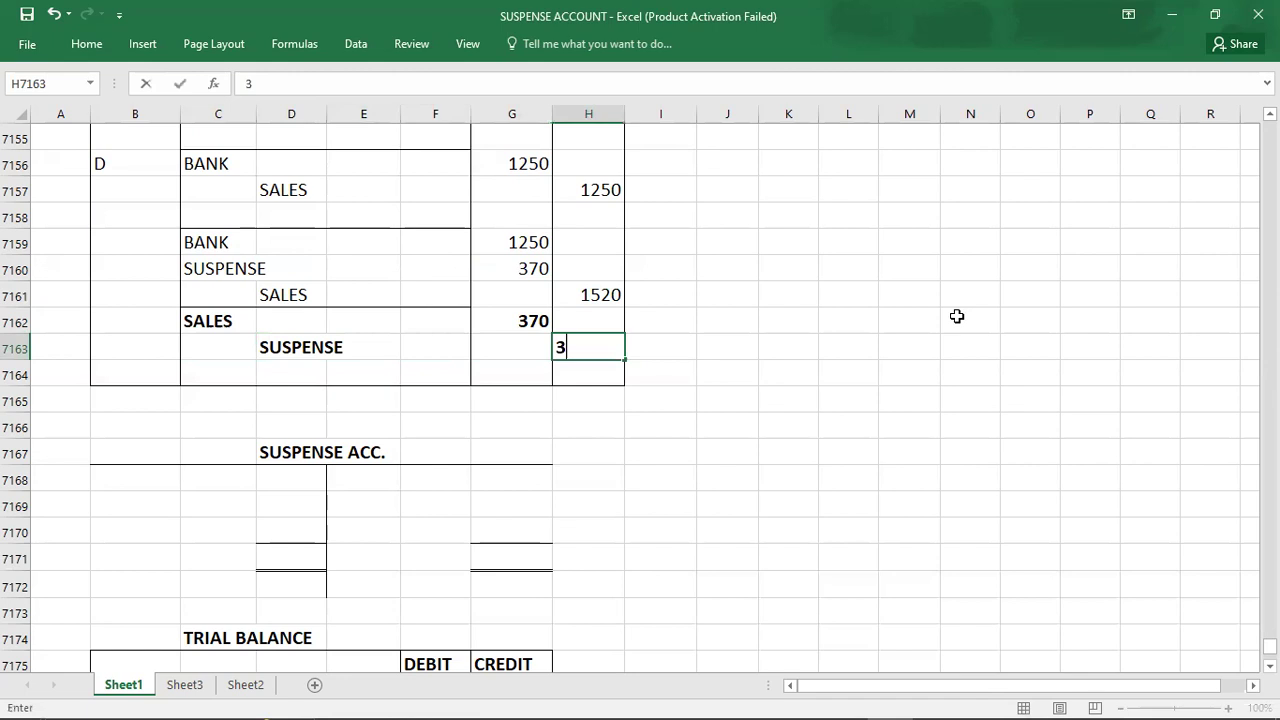
- Correct entry D's debits to 270 for SUSPENSE in G7160 and 270 for SALES in G7162
key("Left")
key("Up")
key("Up")
key("Up")
type("270")
key("Return")
key("Down")
type("270")
key("Return")
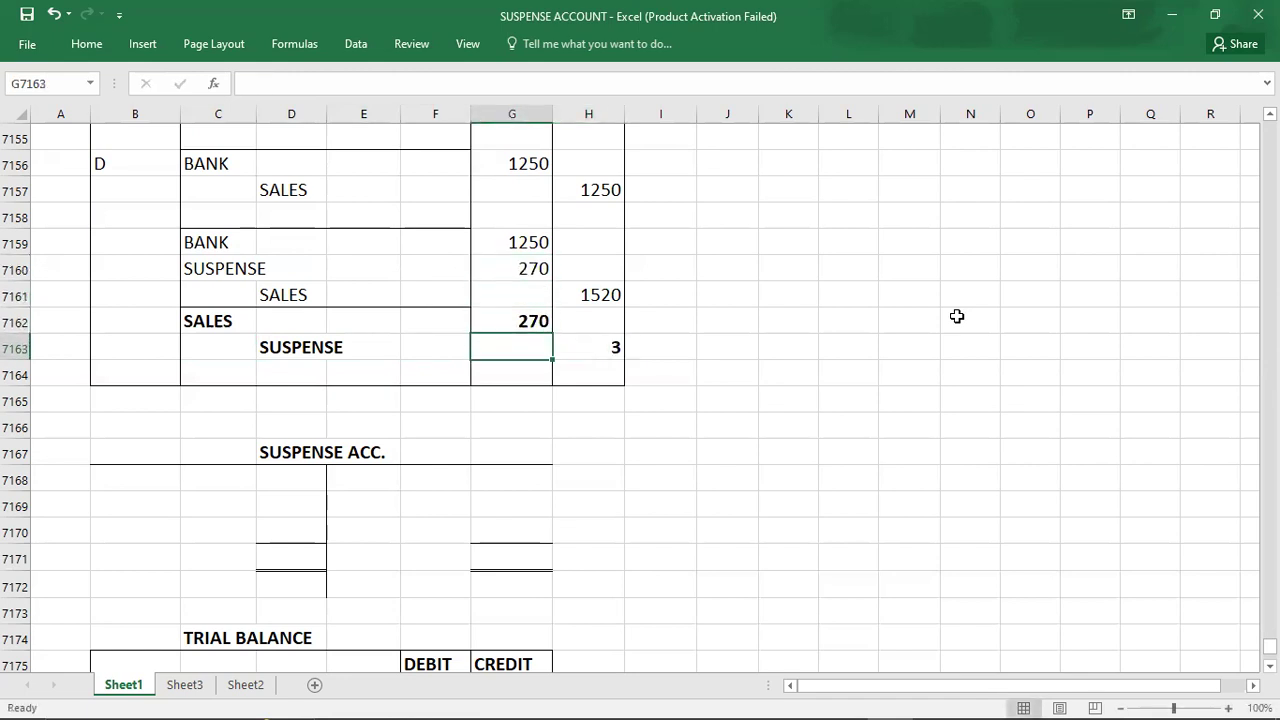
- Record a credit of 270 for SUSPENSE in H7163 of entry D's correcting journal
key("Right")
type("270")
key("Return")
key("Down")
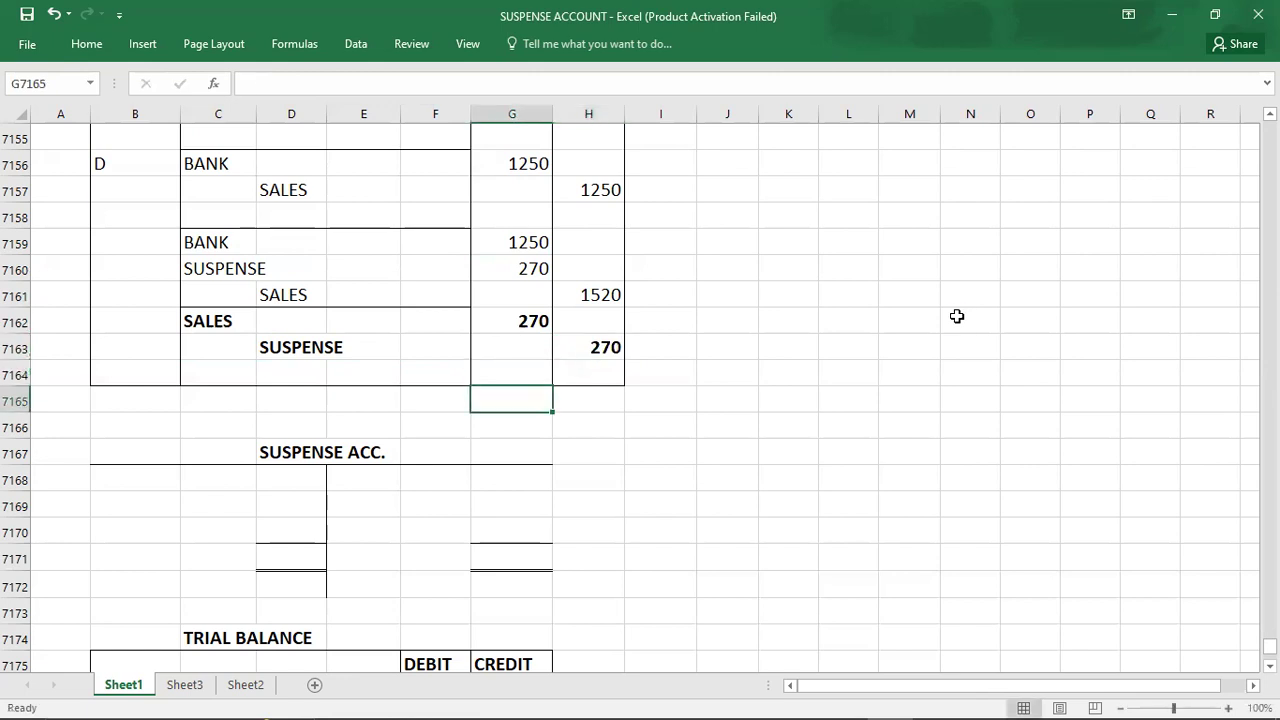
- Switch to the PDF question and check the suspense balance in the original trial balance
key("Left")
key("Left")
key("Left")
key("Left")
key("Left")
key("Left")
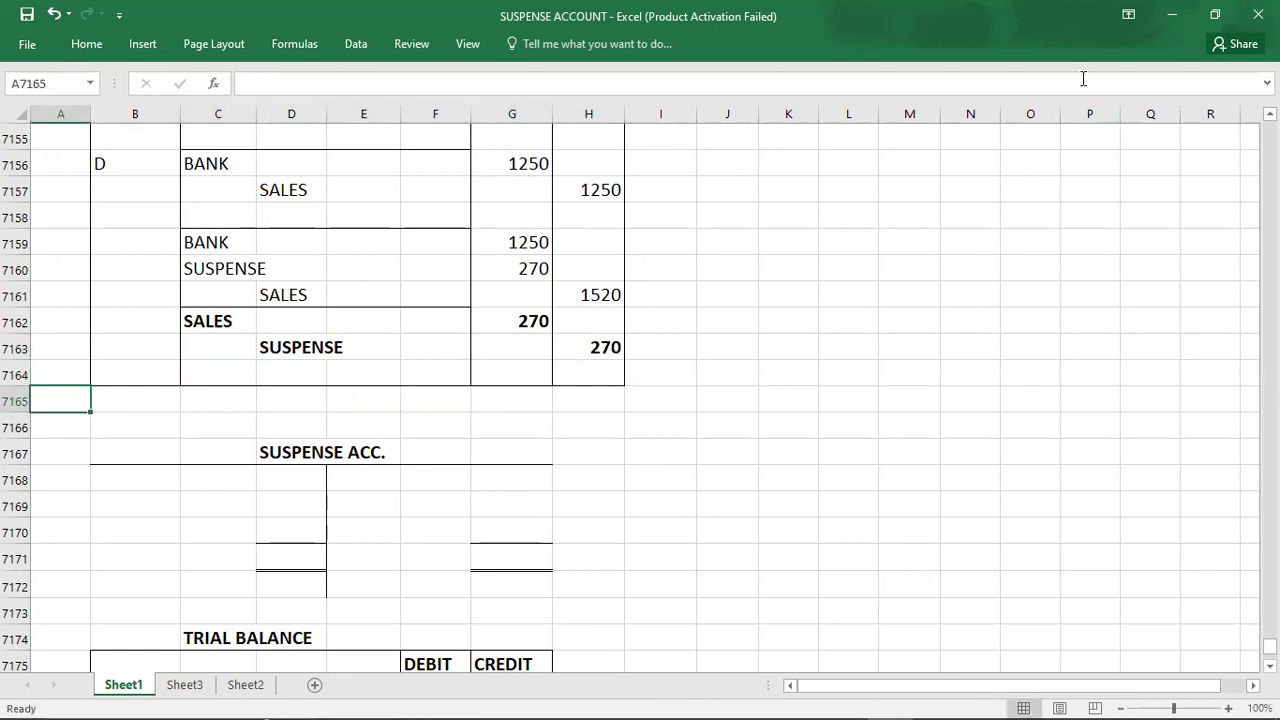
key("Up")
key("Up")
key("Up")
key("Up")
key("Up")
key("Up")
key("Up")
key("Up")
key("Up")
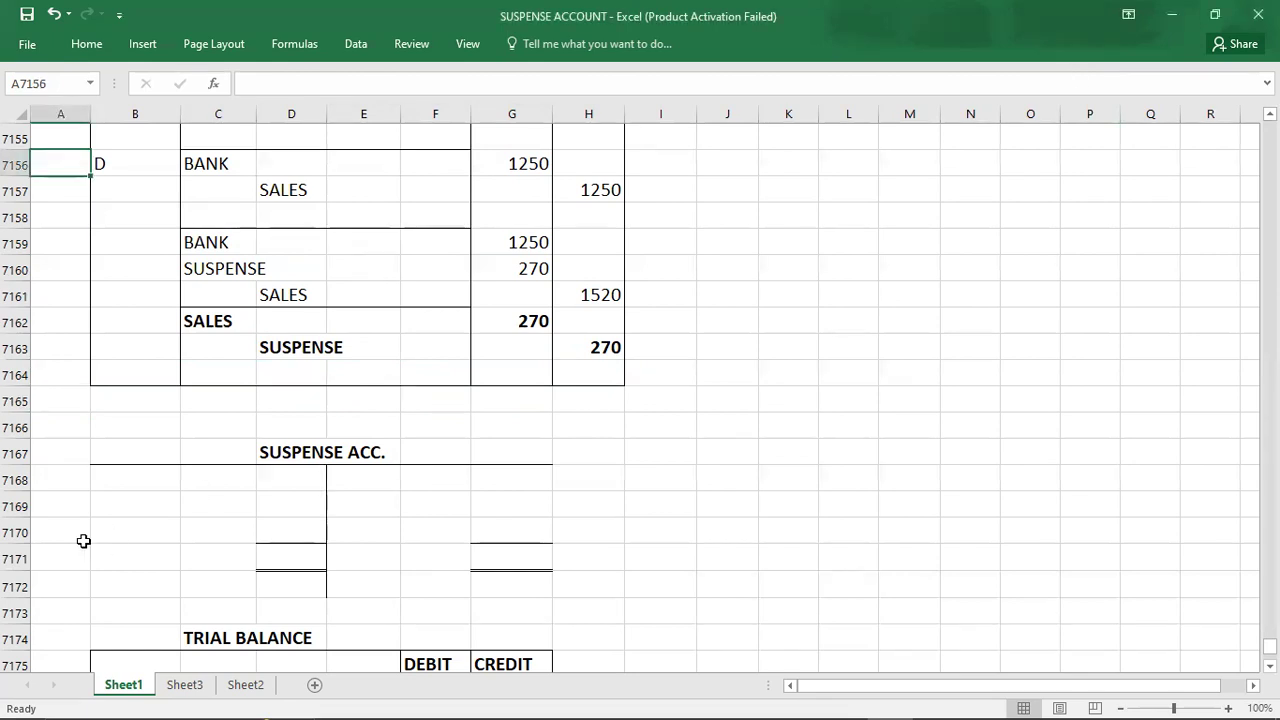
key("alt+Tab")
key("alt+Tab")
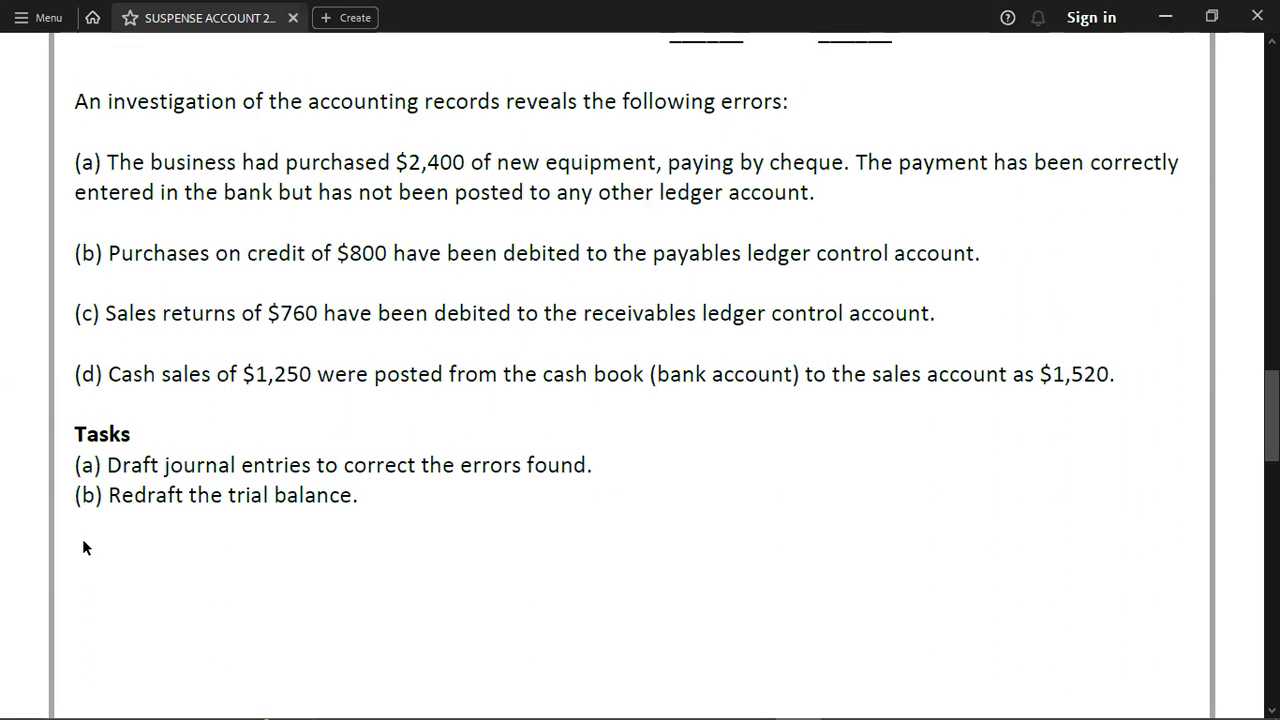
scroll(83, 546, "up", 6)
scroll(83, 540, "down", 2)
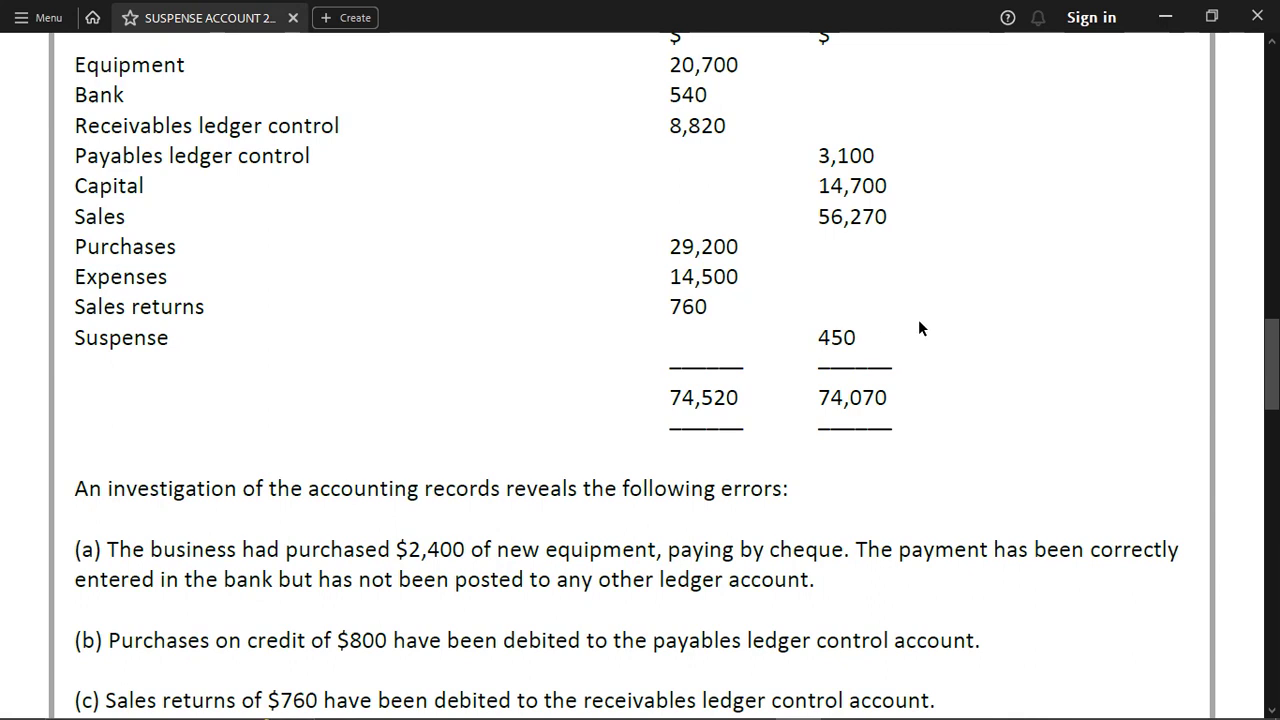
- Return to Excel and enter BAL. in F7168 with 450 in G7168 on the credit side of the suspense account
key("alt+Tab")
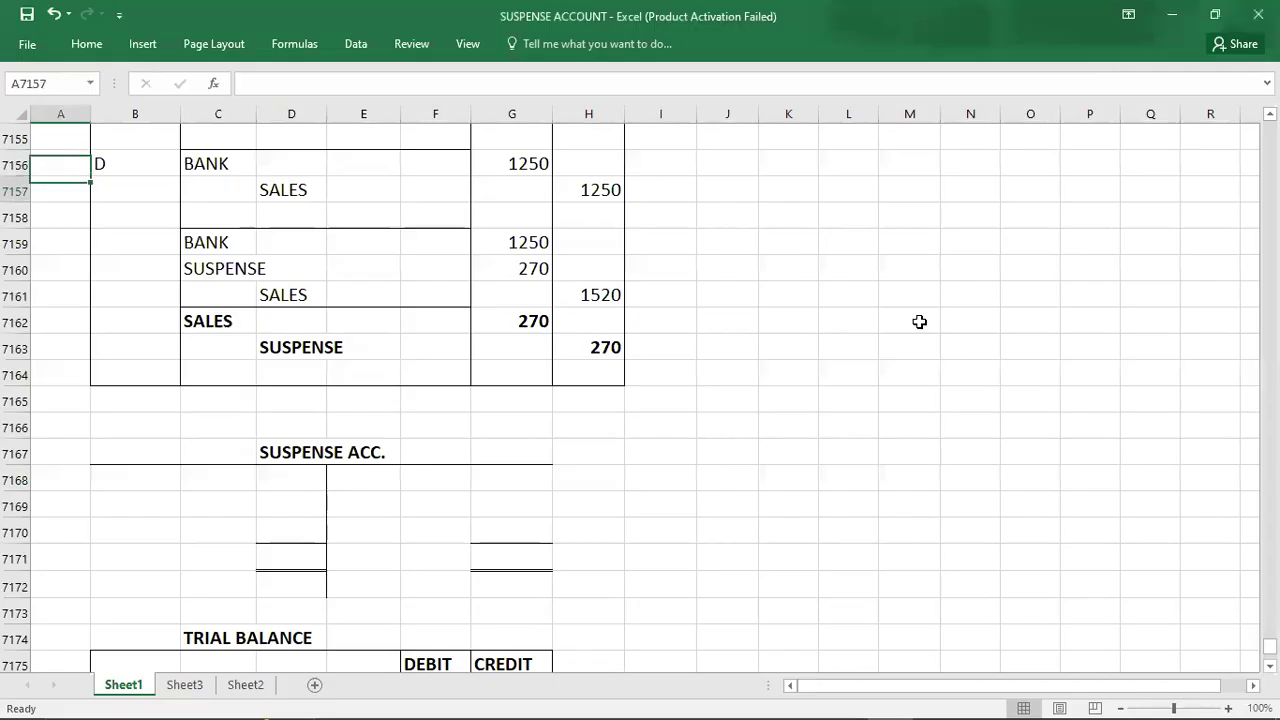
key("Down")
key("Down")
key("Down")
key("Down")
key("Down")
key("Down")
key("Down")
key("Down")
key("Down")
key("Down")
key("Down")
key("Down")
key("Down")
key("Down")
key("Down")
key("Down")
key("Down")
key("Down")
key("Down")
key("Down")
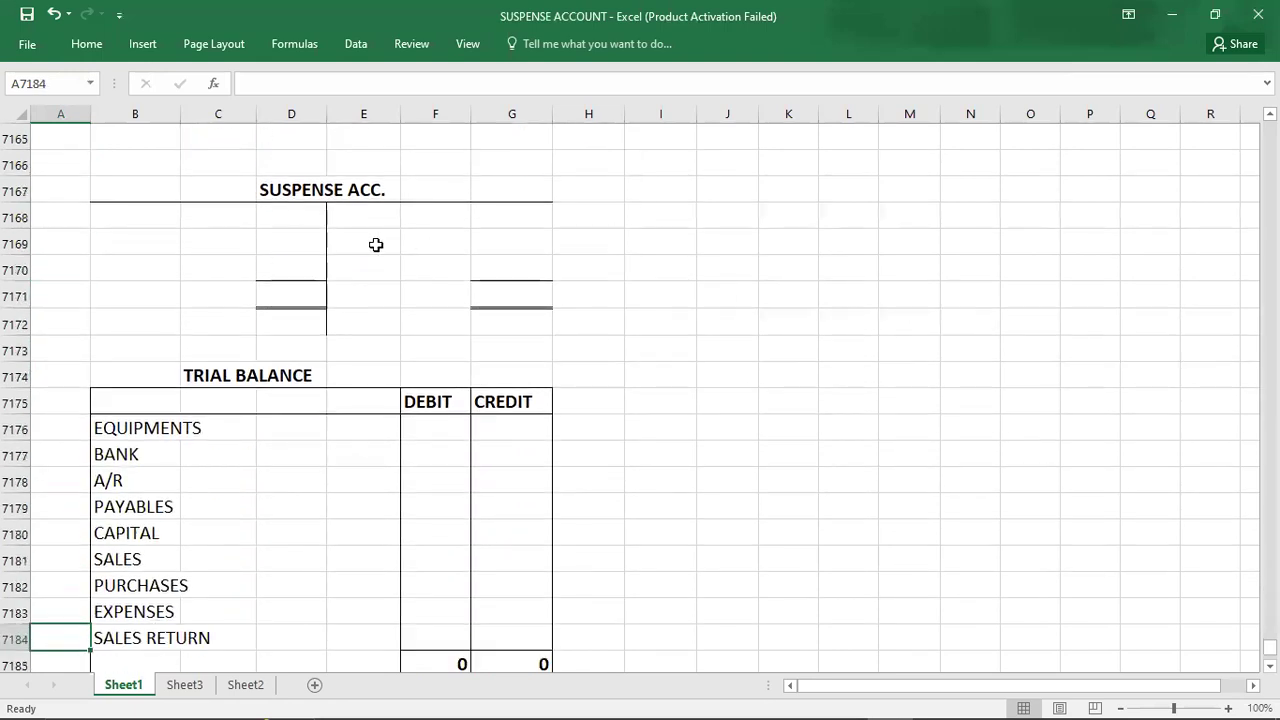
left_click(419, 222)
type("B")
key("BackSpace")
type("BAL.")
key("Tab")
type("40")
key("BackSpace")
type("50")
key("Return")
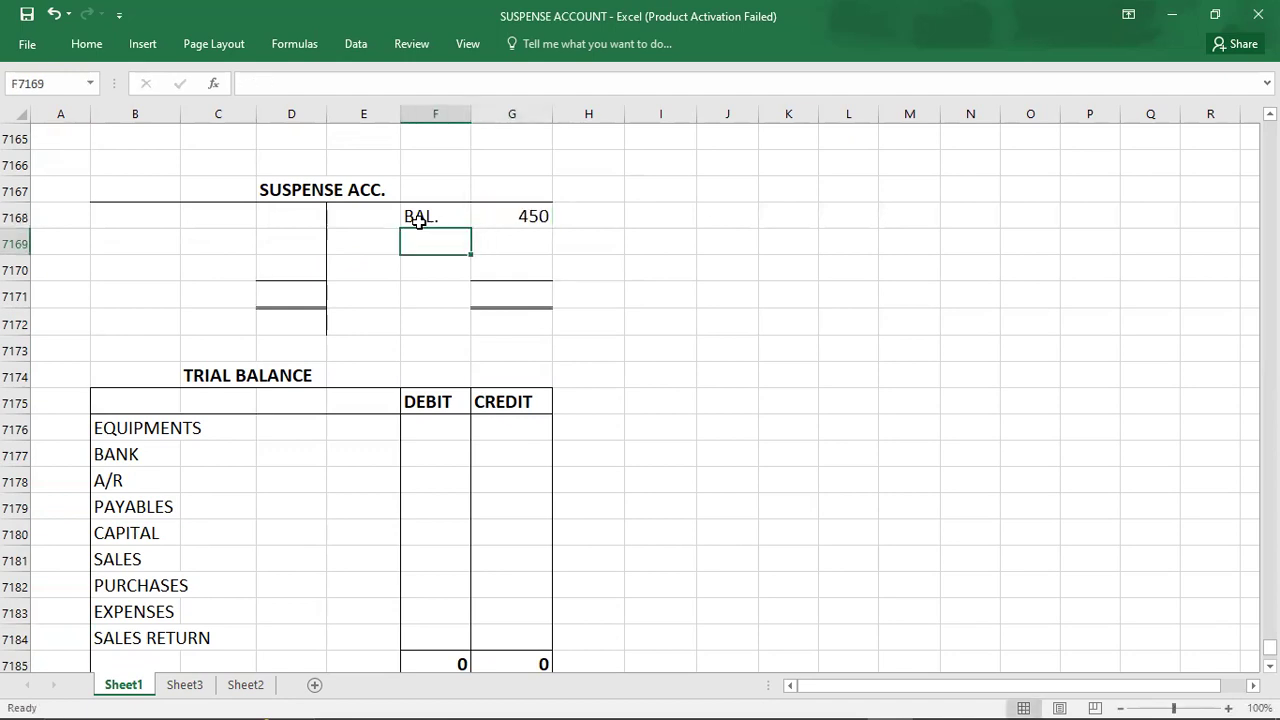
- Look back through the journal from entry D to entry A and select entry A's suspense credit in H7136
key("Up")
key("Up")
key("Up")
key("Up")
key("Up")
key("Up")
key("Up")
key("Up")
key("Up")
key("Up")
key("Up")
key("Up")
key("Up")
key("Up")
key("Up")
key("Up")
key("Up")
key("Up")
key("Up")
key("Up")
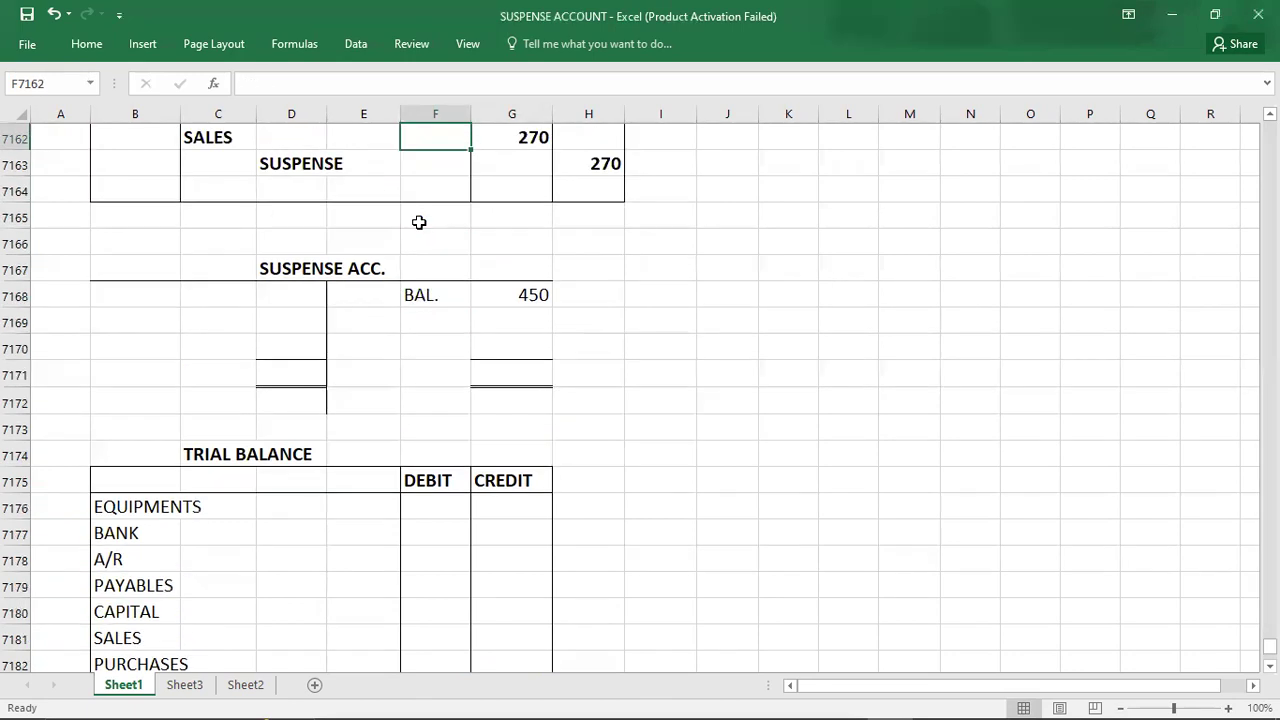
key("Up")
key("Up")
key("Up")
key("Up")
key("Up")
key("Up")
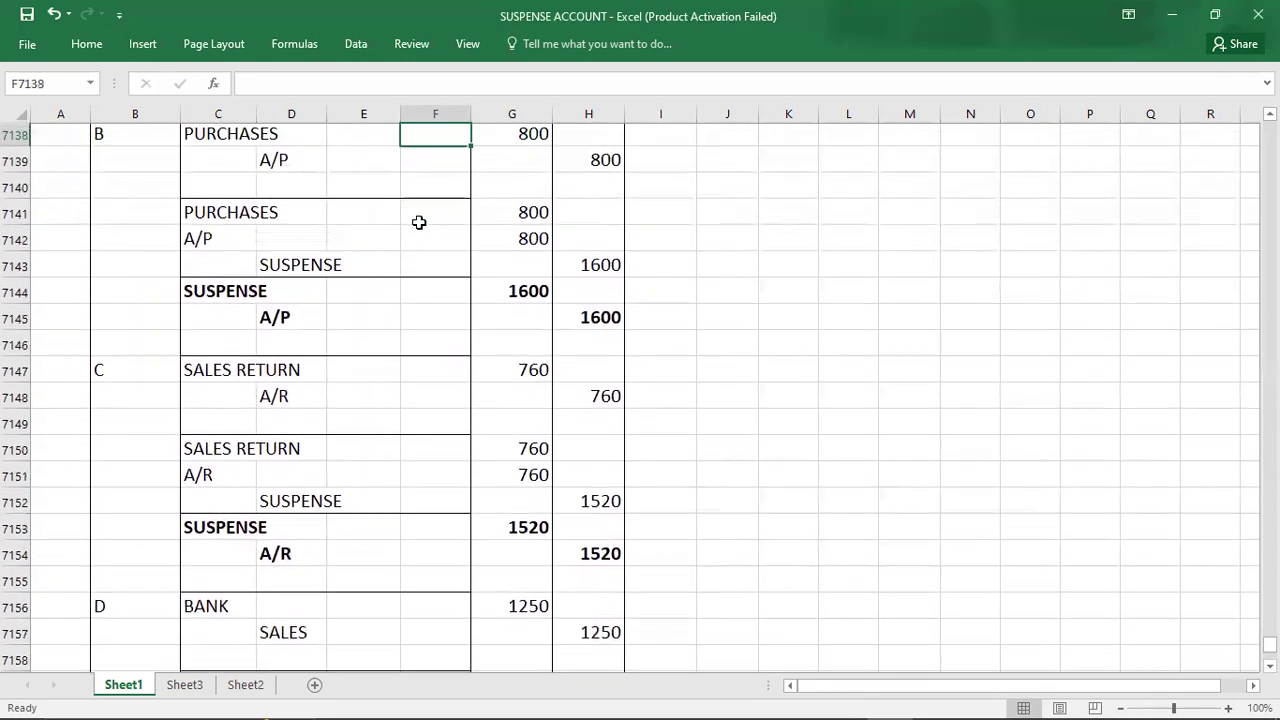
key("Up")
key("Up")
key("Up")
key("Up")
key("Up")
key("Up")
key("Up")
key("Up")
key("Up")
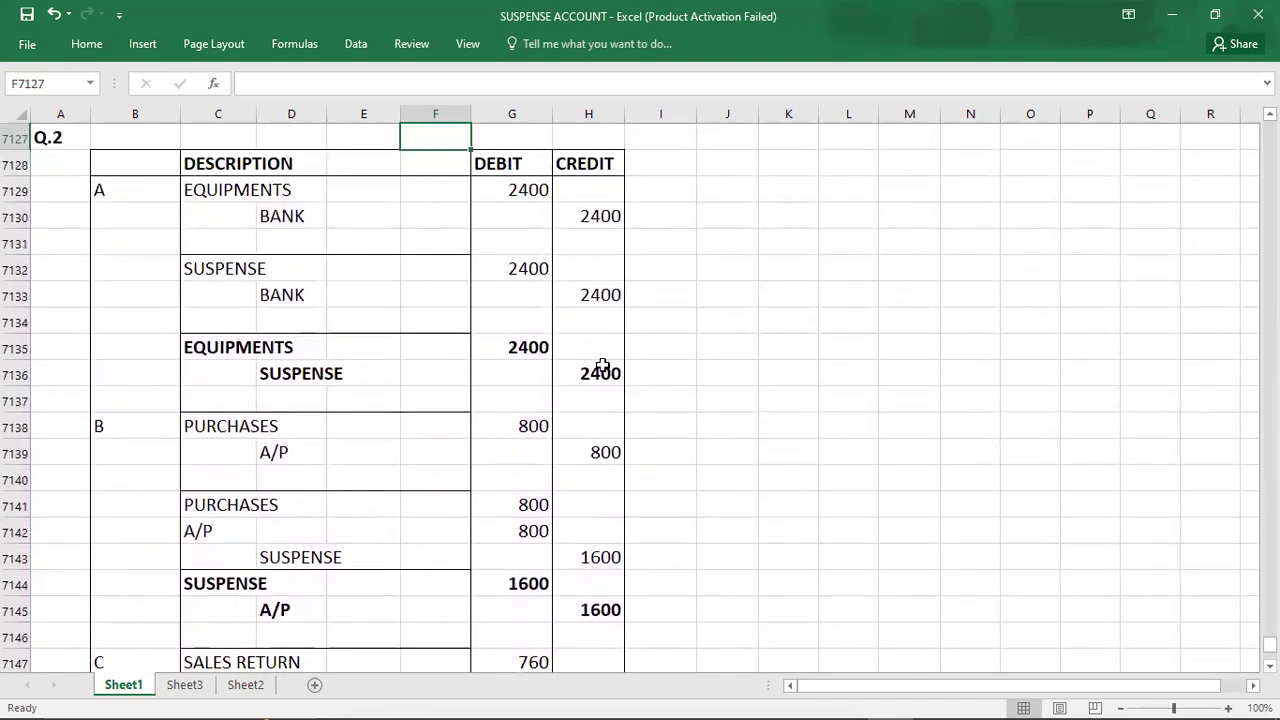
left_click(585, 378)
- Post entry A's suspense amount of 2400 to the credit side of the suspense account in G7169
key("Down")
key("Down")
key("Down")
key("Down")
key("Down")
key("Down")
key("Down")
key("Down")
key("Down")
key("Down")
key("Down")
key("Down")
key("Down")
key("Down")
key("Down")
key("Down")
key("Down")
key("Down")
key("Down")
key("Down")
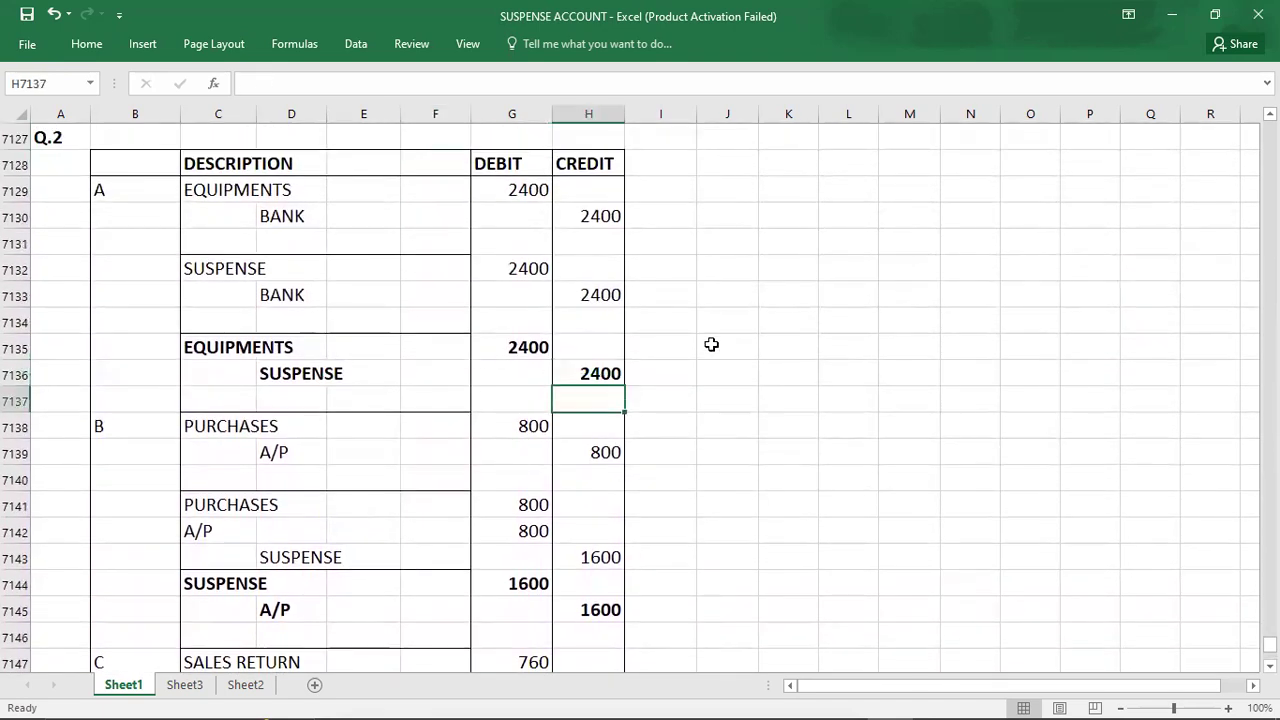
key("Down")
key("Down")
key("Down")
key("Down")
key("Down")
key("Down")
key("Down")
key("Down")
key("Down")
key("Down")
key("Down")
key("Down")
key("Down")
key("Down")
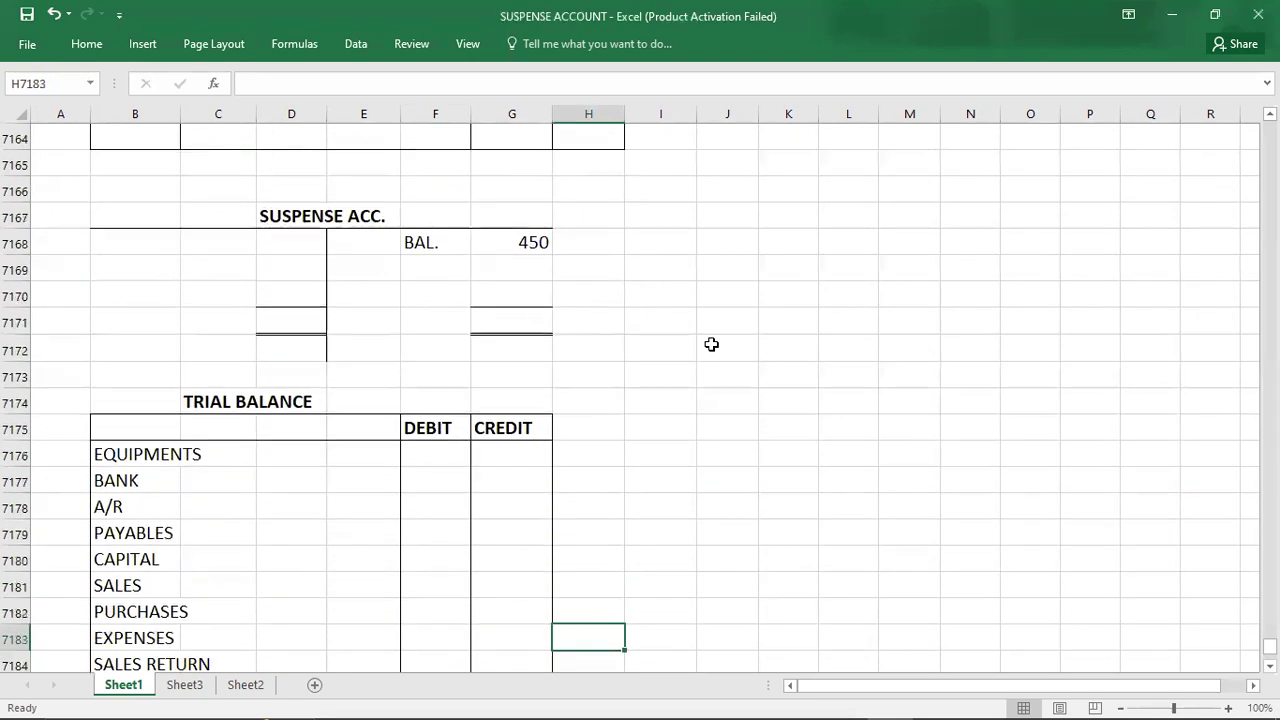
double_click(538, 260)
type("240")
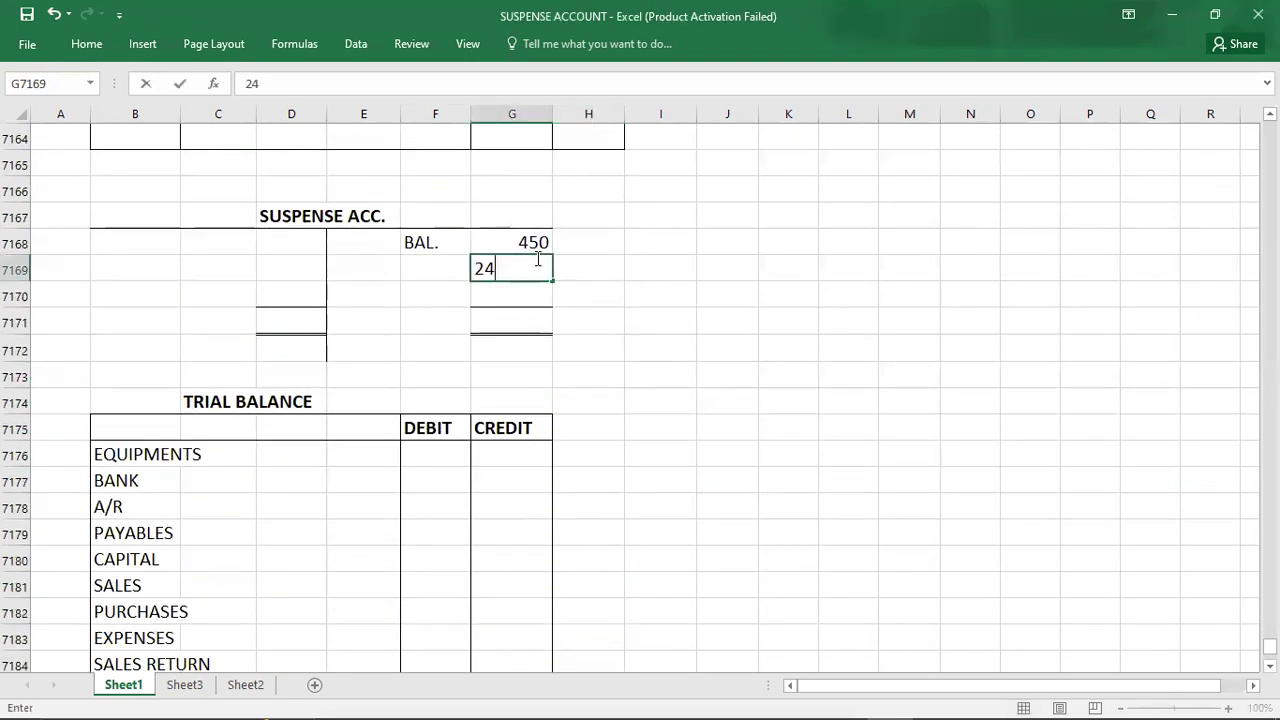
key("Return")
left_click(537, 260)
type("400")
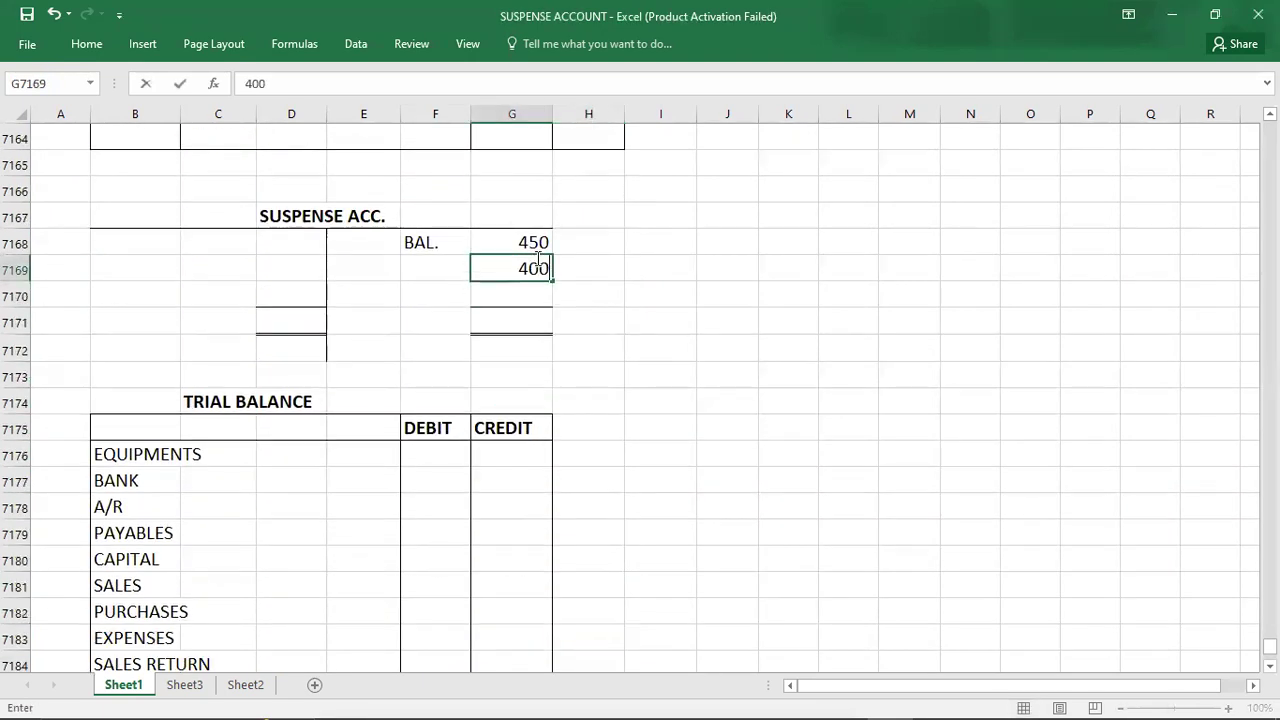
key("BackSpace")
key("BackSpace")
type("2400")
key("Return")
- Find entry B's suspense amount in the journal and post 1600 to the suspense account's debit side in D7168
left_click(537, 259)
key("Up")
key("Up")
key("Up")
key("Up")
key("Up")
key("Up")
key("Up")
key("Up")
key("Up")
key("Up")
key("Up")
key("Up")
key("Up")
key("Up")
key("Up")
key("Up")
key("Up")
key("Up")
key("Up")
key("Up")
key("Up")
key("Up")
key("Up")
key("Up")
key("Up")
key("Up")
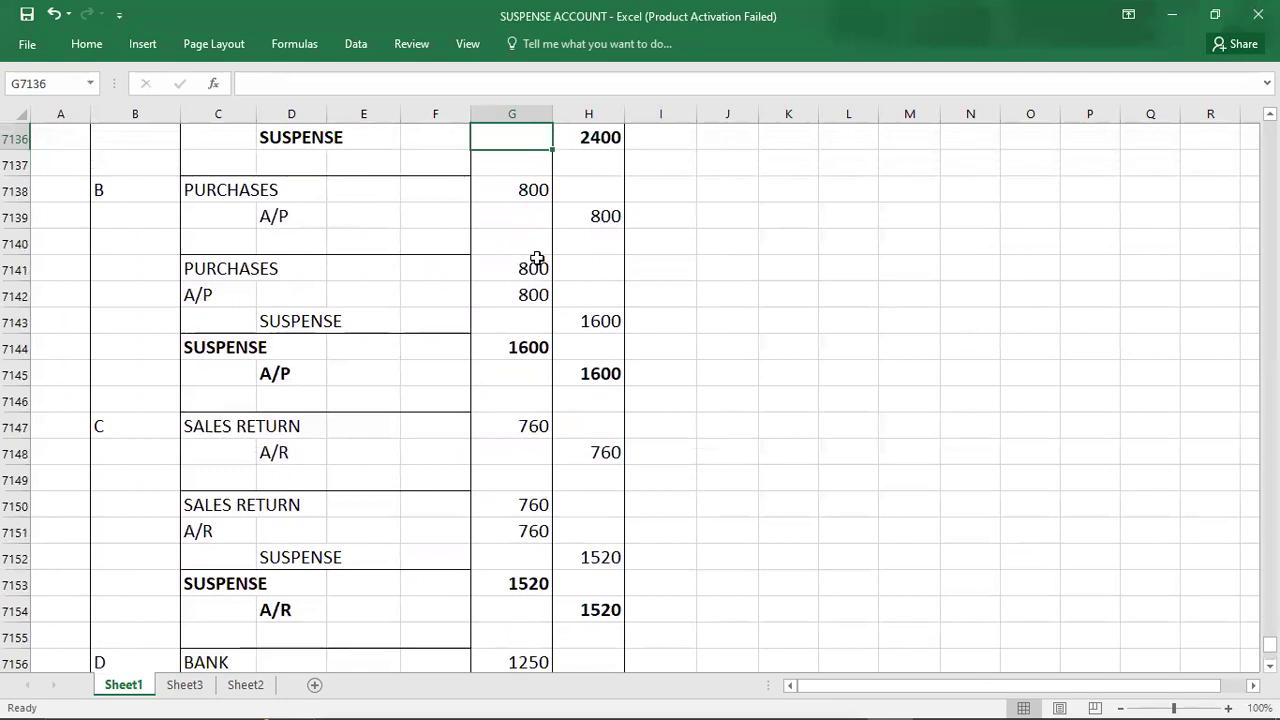
left_click(205, 347)
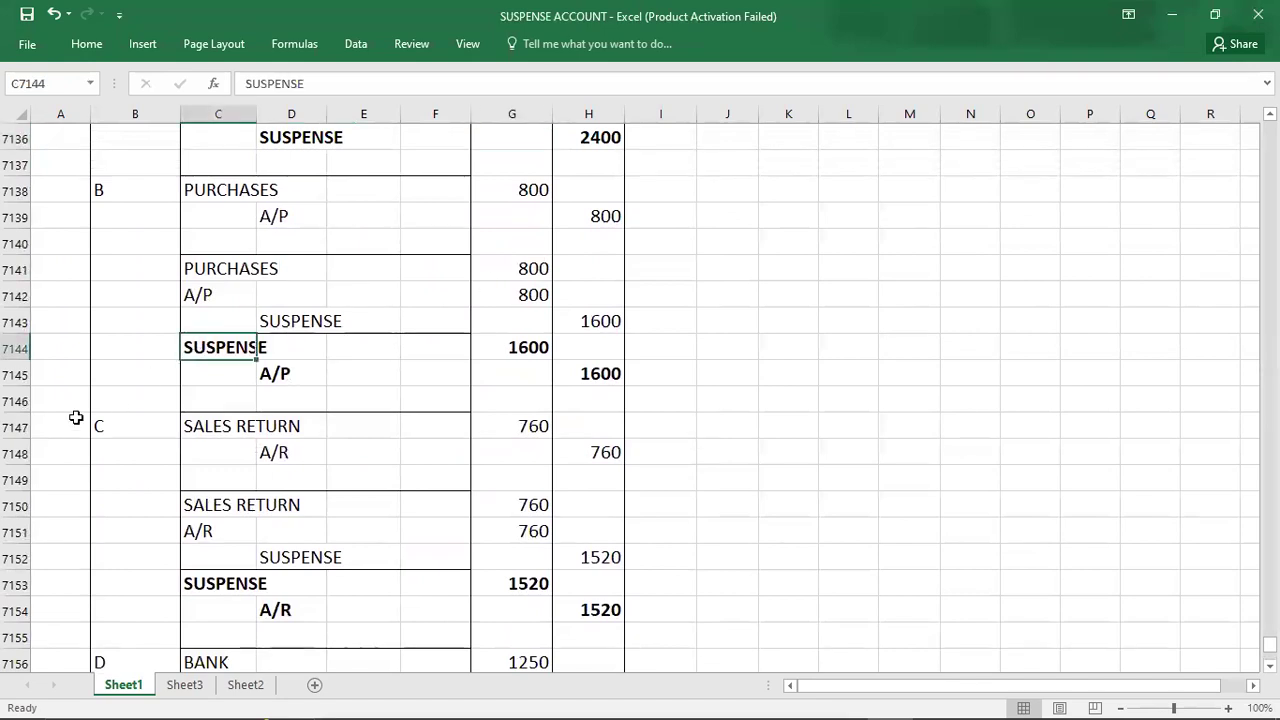
key("Down")
key("Down")
key("Down")
key("Down")
key("Down")
key("Down")
key("Down")
key("Down")
key("Down")
key("Down")
key("Down")
key("Down")
key("Down")
key("Down")
key("Down")
key("Down")
key("Down")
key("Down")
key("Down")
key("Down")
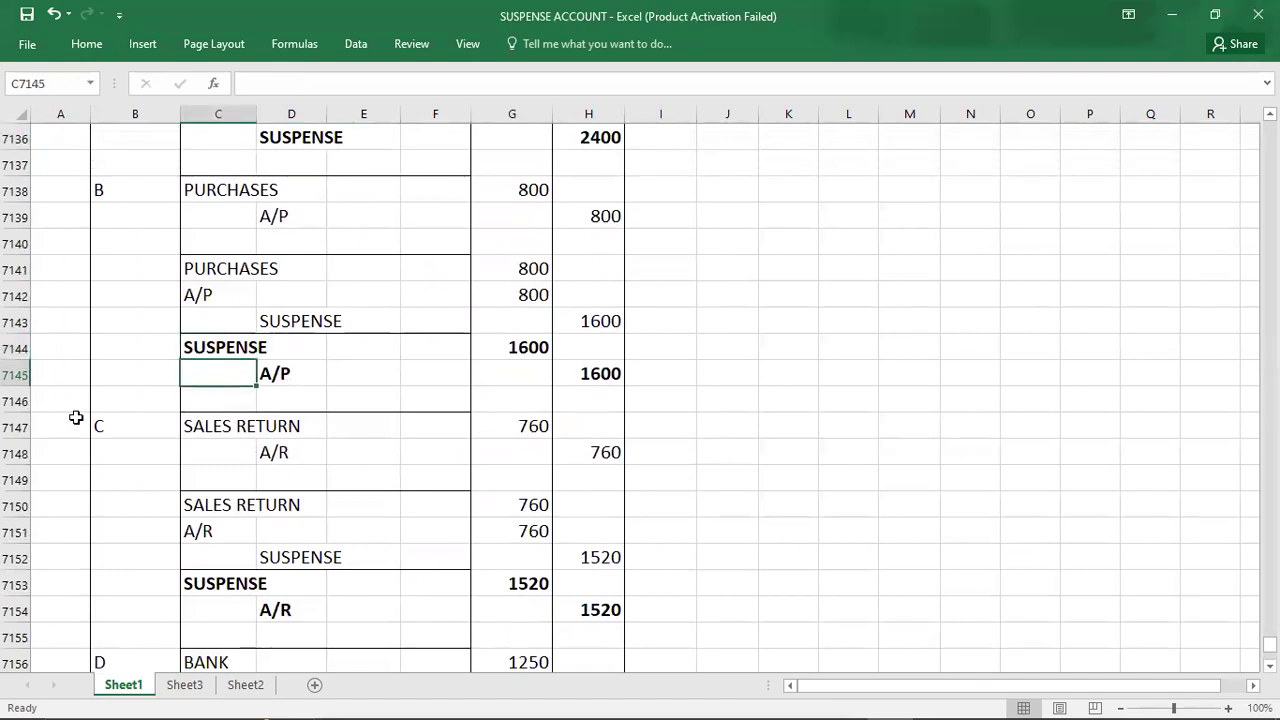
key("Down")
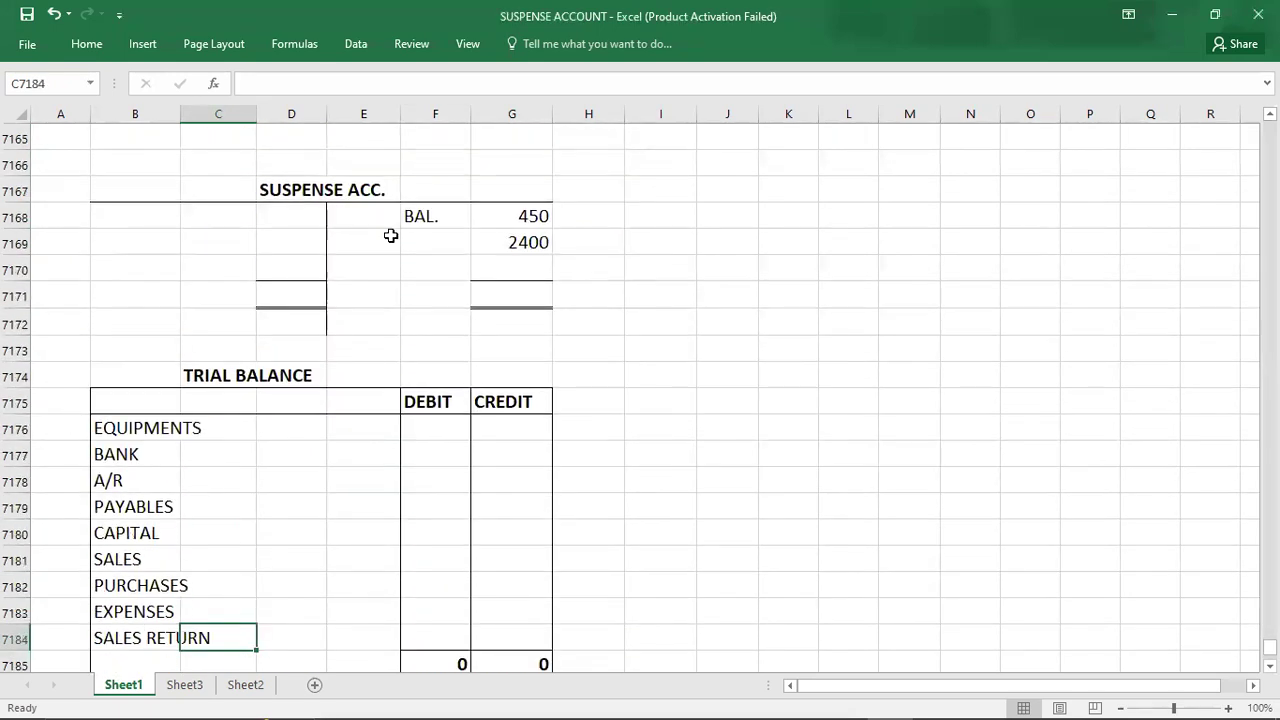
left_click(311, 218)
type("1600")
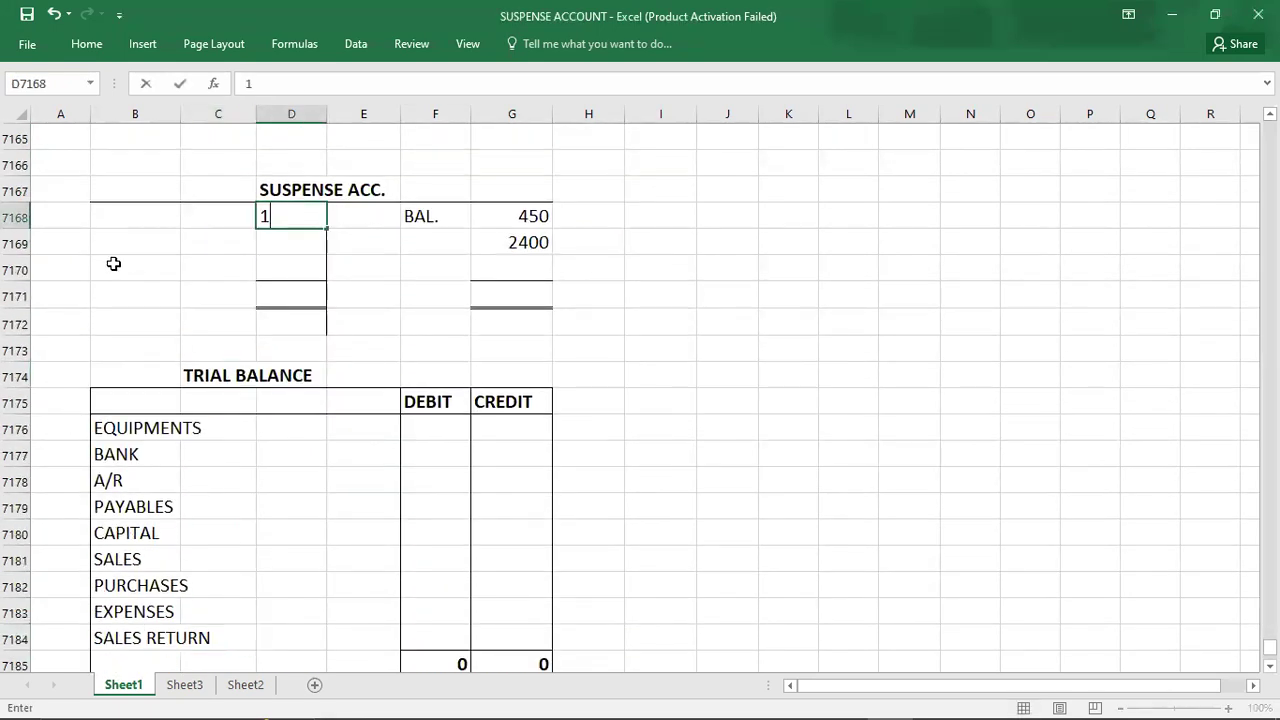
key("Return")
- Find entry C's suspense amount in the journal and post 1520 to the suspense account's debit side in D7169
key("Up")
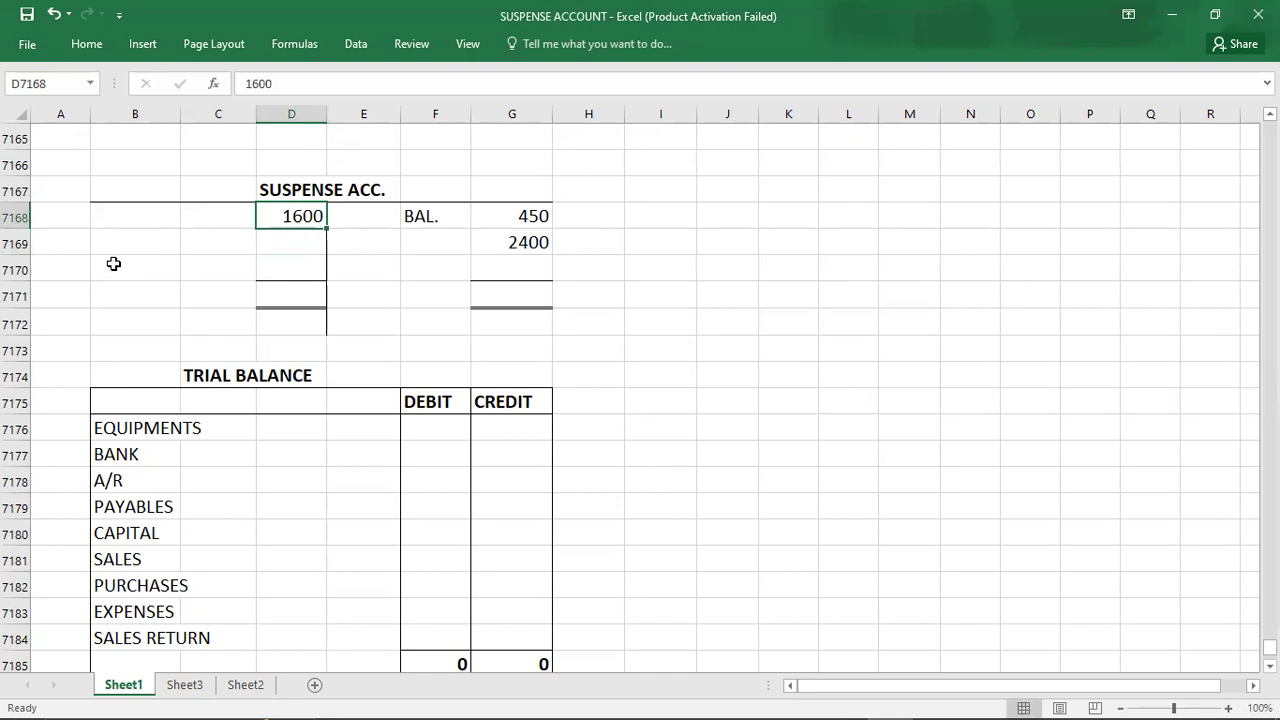
key("Up")
key("Up")
key("Up")
key("Up")
key("Up")
key("Up")
key("Up")
key("Up")
key("Up")
key("Up")
key("Up")
key("Up")
key("Up")
key("Up")
key("Up")
key("Up")
key("Up")
key("Up")
key("Up")
key("Up")
key("Up")
key("Up")
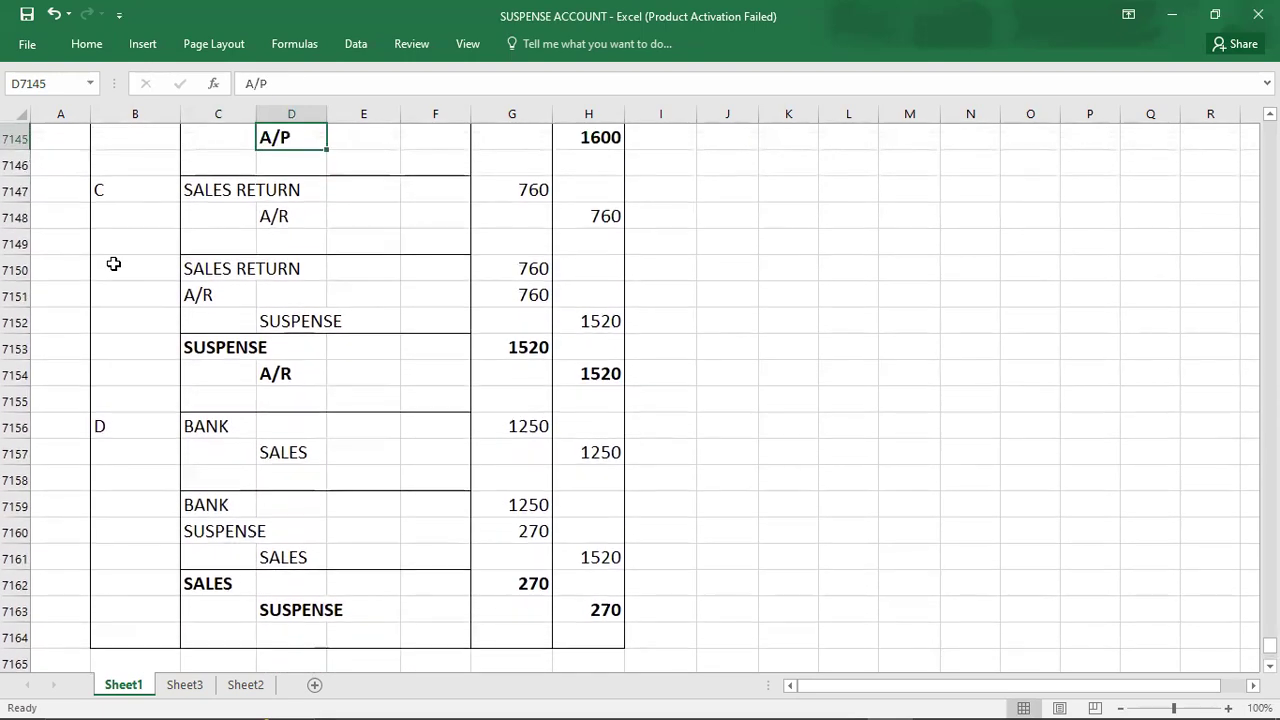
left_click(486, 357)
key("Down")
key("Down")
key("Down")
key("Down")
key("Down")
key("Down")
key("Down")
key("Down")
key("Down")
key("Down")
key("Down")
key("Down")
key("Down")
key("Down")
key("Down")
key("Down")
key("Down")
key("Down")
key("Down")
key("Down")
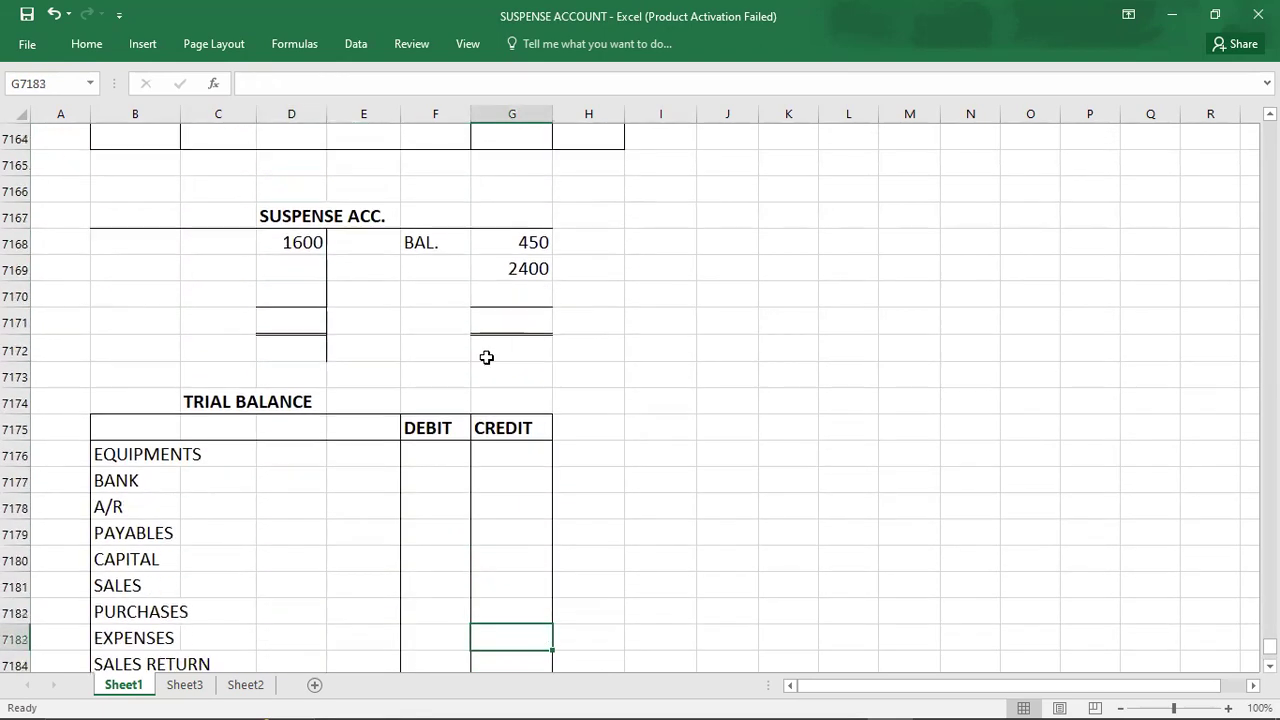
key("Down")
key("Down")
key("Down")
left_click(286, 190)
type("1520")
key("Return")
left_click(286, 190)
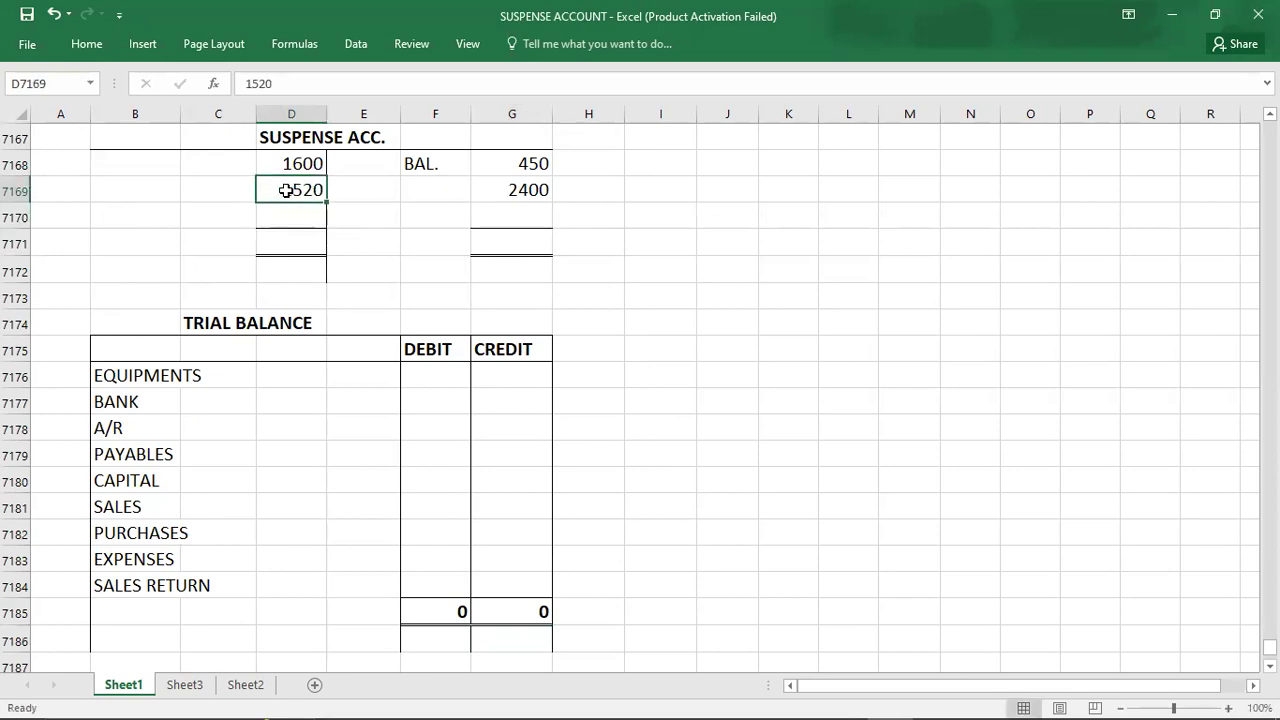
- Find entry D's suspense amount in the journal and post 270 to the suspense account's credit side in G7170
key("Up")
key("Up")
key("Up")
key("Up")
key("Up")
key("Up")
key("Up")
key("Up")
key("Up")
key("Up")
key("Up")
key("Up")
key("Up")
key("Up")
key("Up")
key("Up")
key("Up")
key("Up")
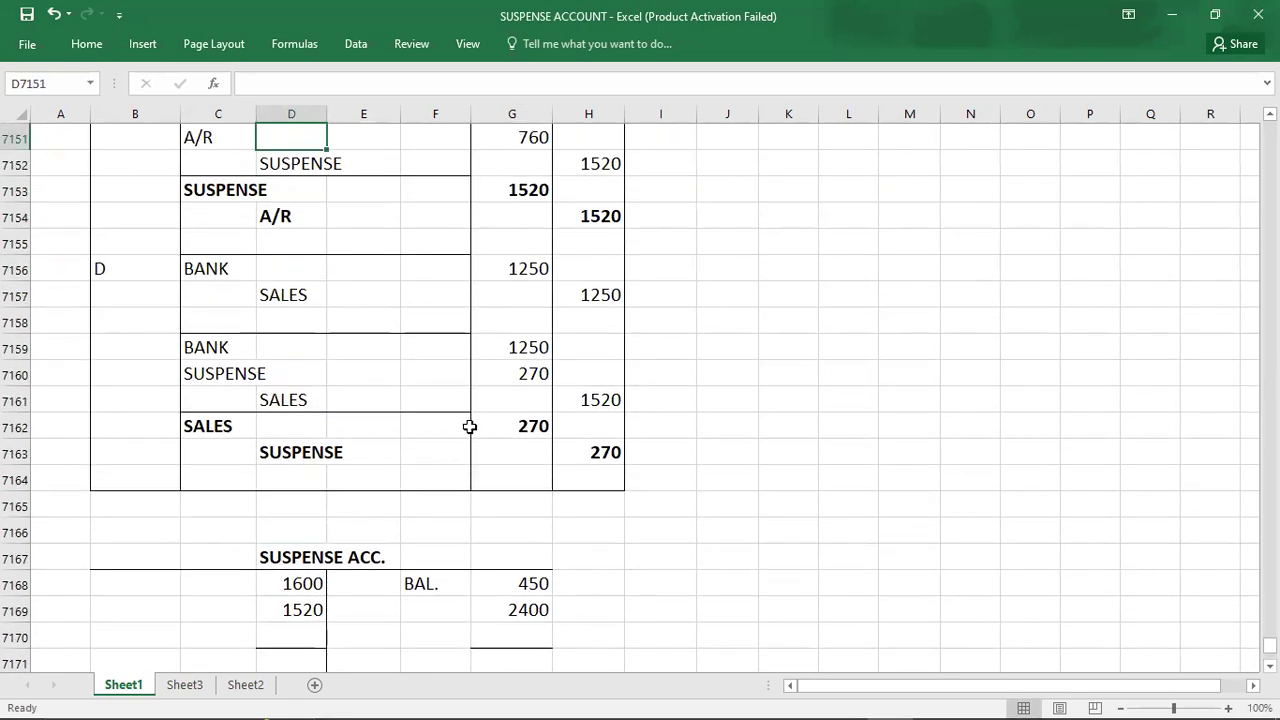
left_click(580, 449)
key("Down")
key("Down")
key("Down")
key("Down")
key("Down")
key("Down")
key("Down")
key("Down")
key("Down")
key("Down")
key("Down")
key("Down")
key("Down")
key("Down")
key("Down")
key("Down")
key("Down")
key("Down")
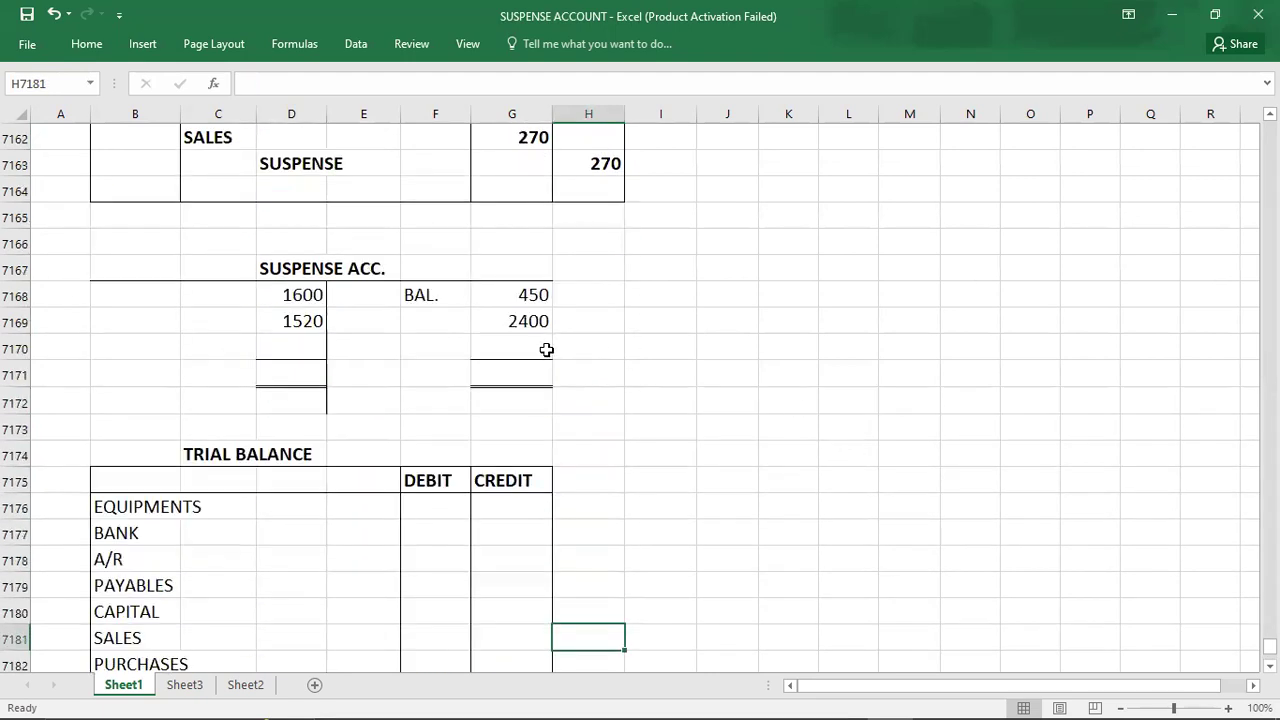
left_click(546, 350)
type("270")
key("Return")
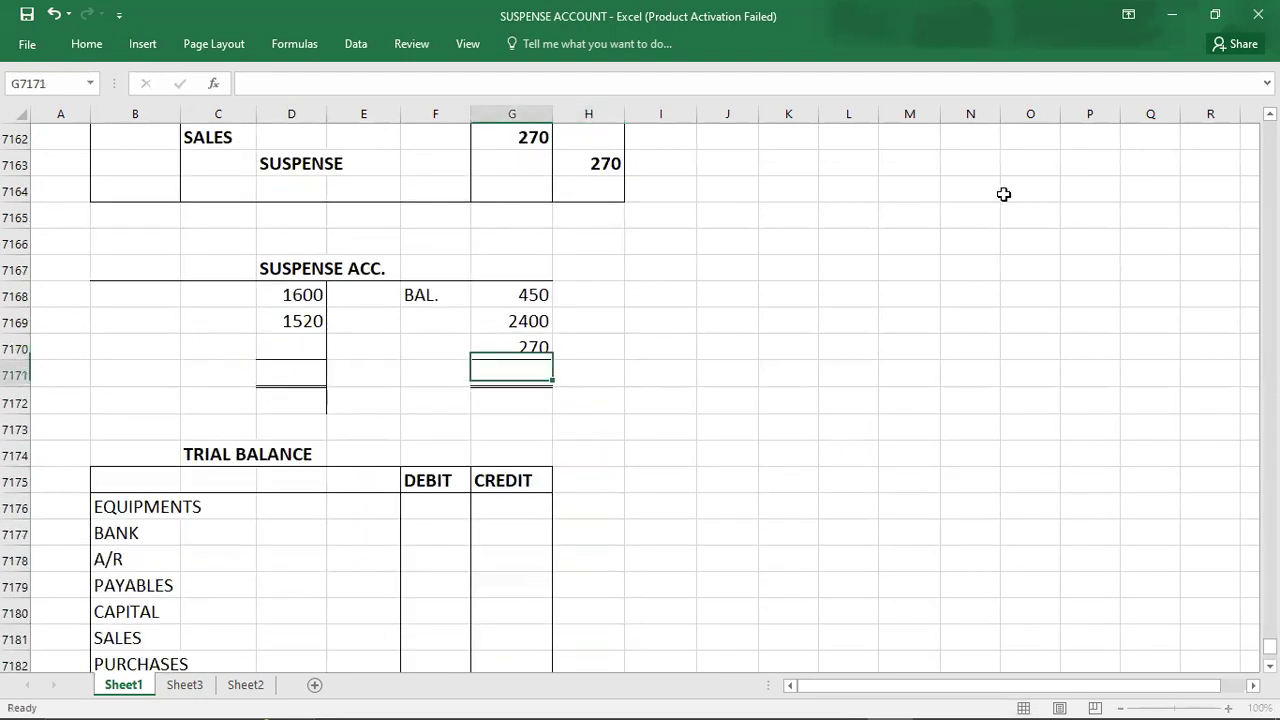
- Sum the suspense account's credit amounts and enter the total 3120 in G7171
key("Up")
key("shift+Up")
key("shift+Up")
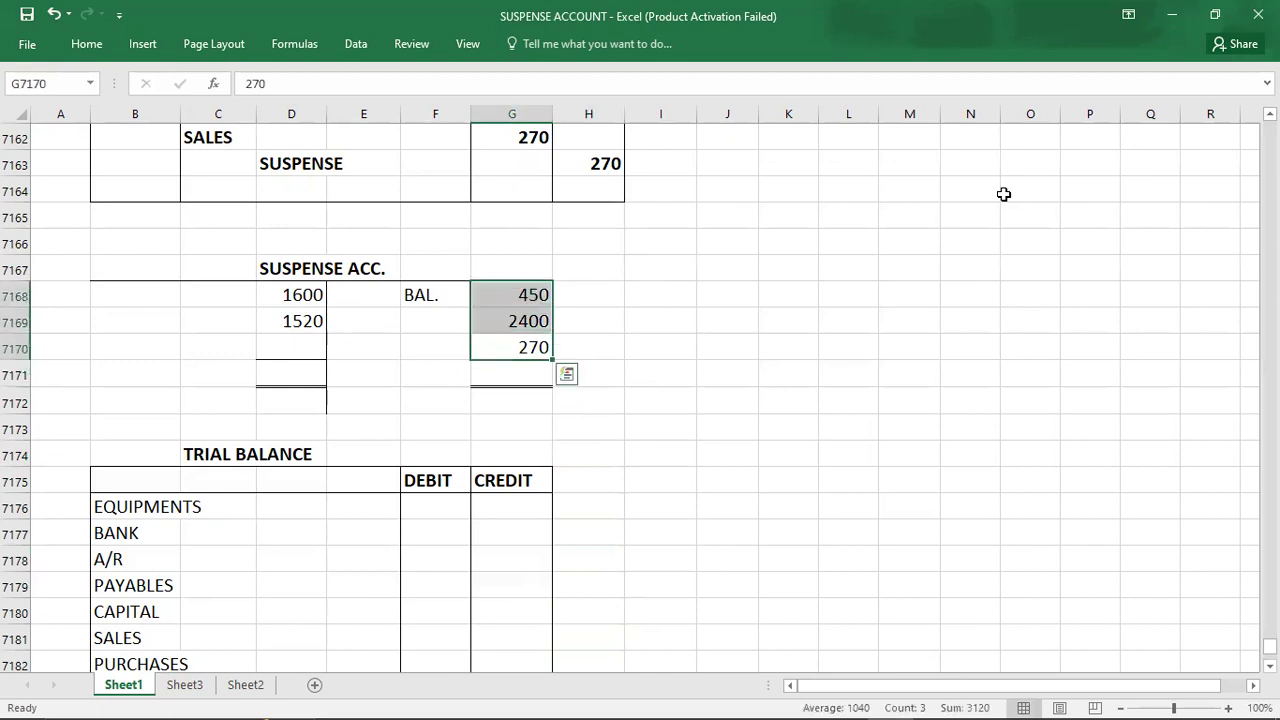
key("Down")
type("3120")
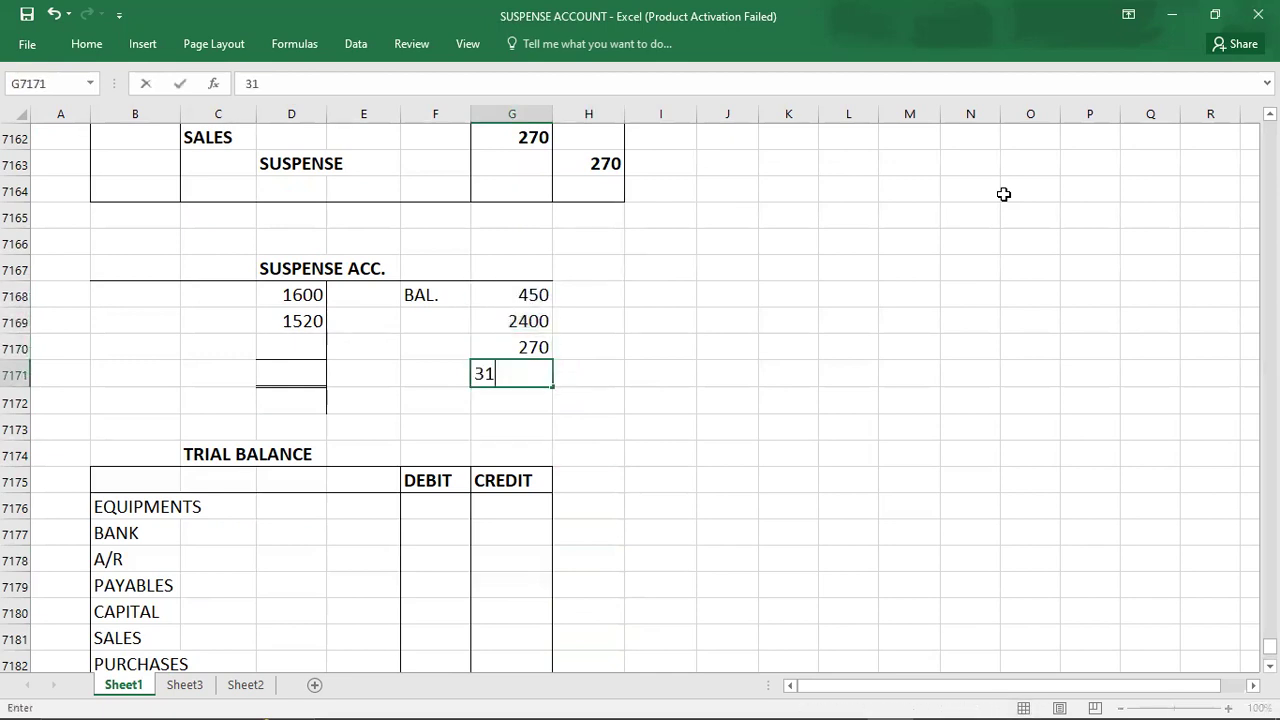
key("Left")
- Sum the suspense account's debit amounts and enter the total 3120 in D7171
key("Left")
key("Left")
key("Up")
key("shift+Up")
key("shift+Up")
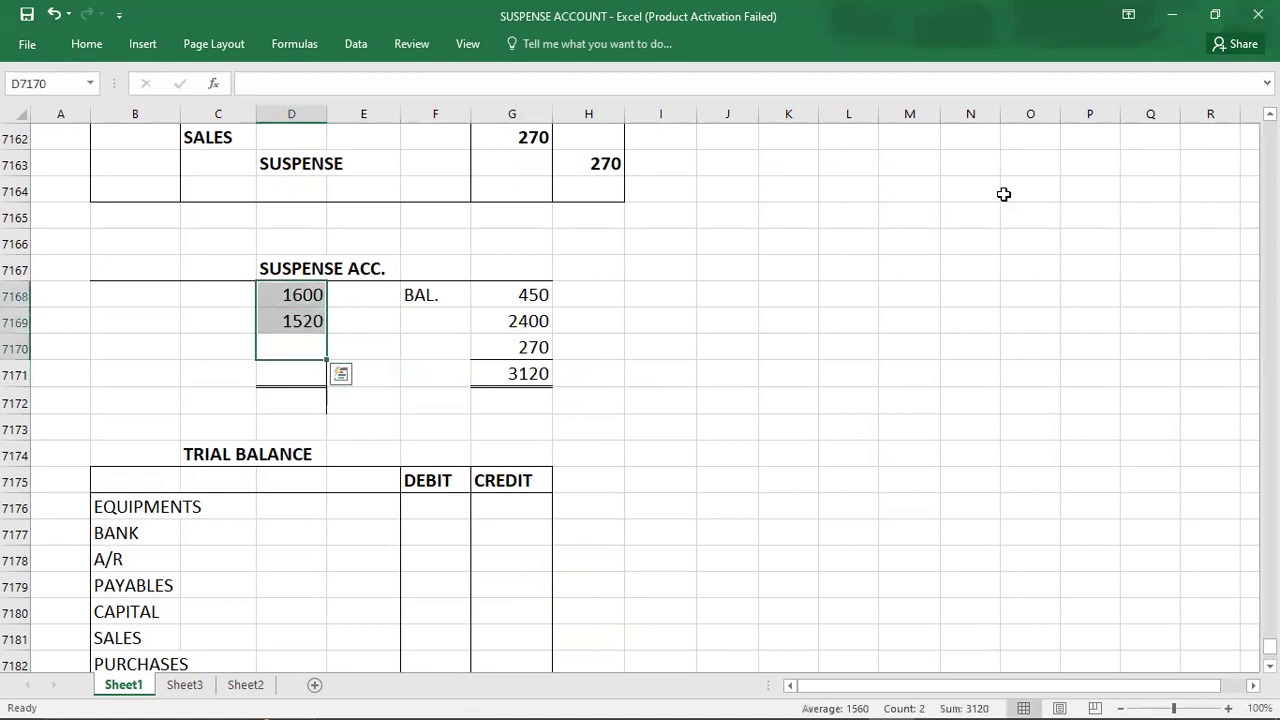
key("Down")
type("3120")
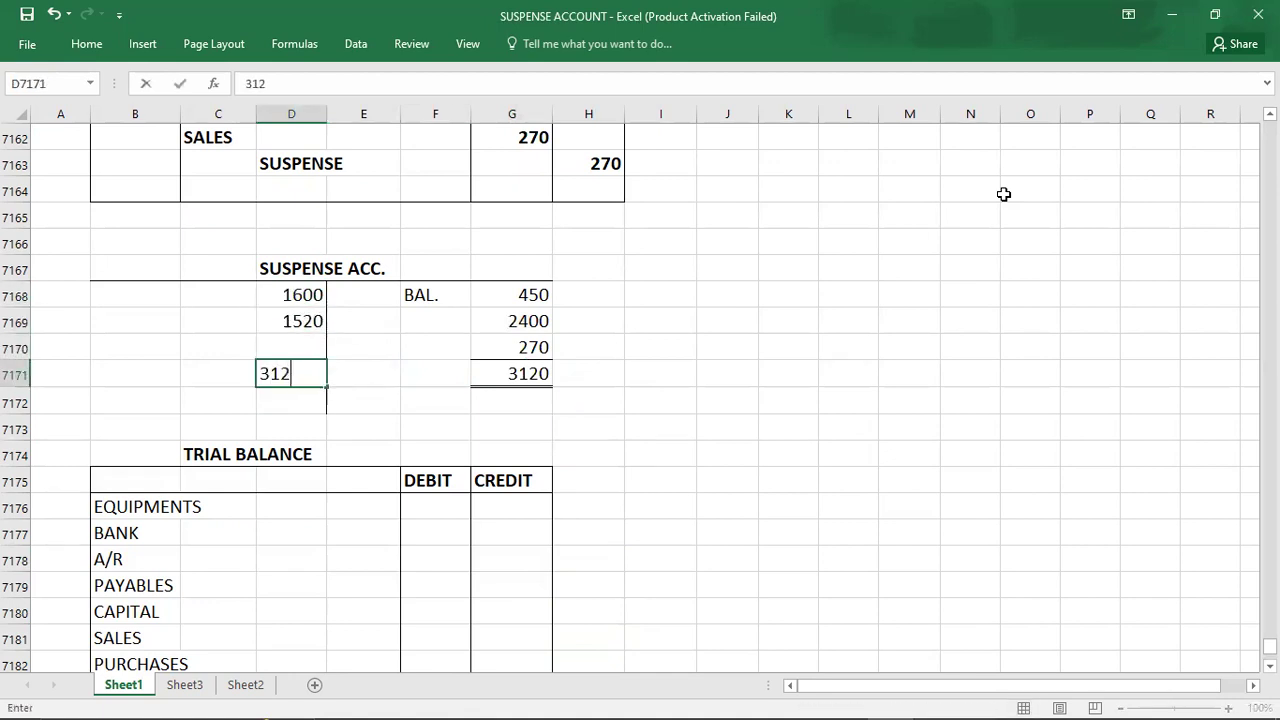
key("Return")
- Look up the equipment balance in the PDF question's trial balance and enter 20700 in D7176 of the Excel trial balance
key("Left")
key("Left")
key("Left")
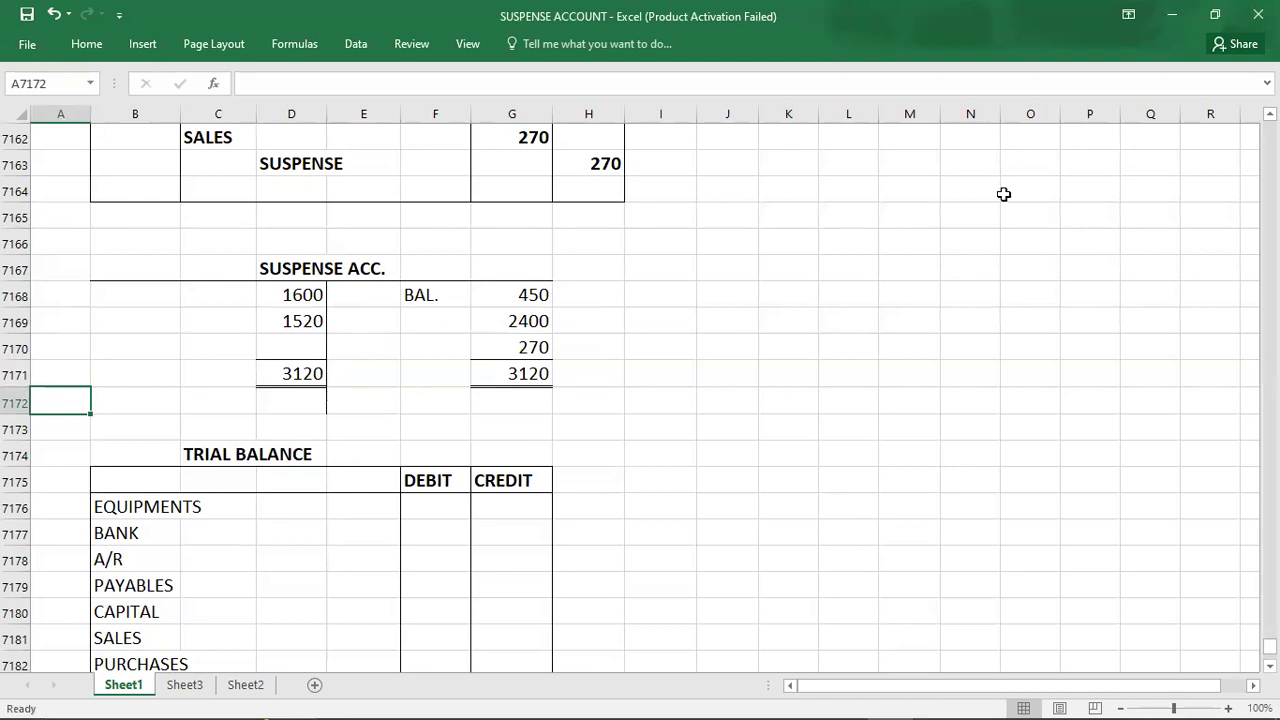
key("Down")
key("Down")
key("Down")
key("Down")
key("Down")
key("Down")
key("Down")
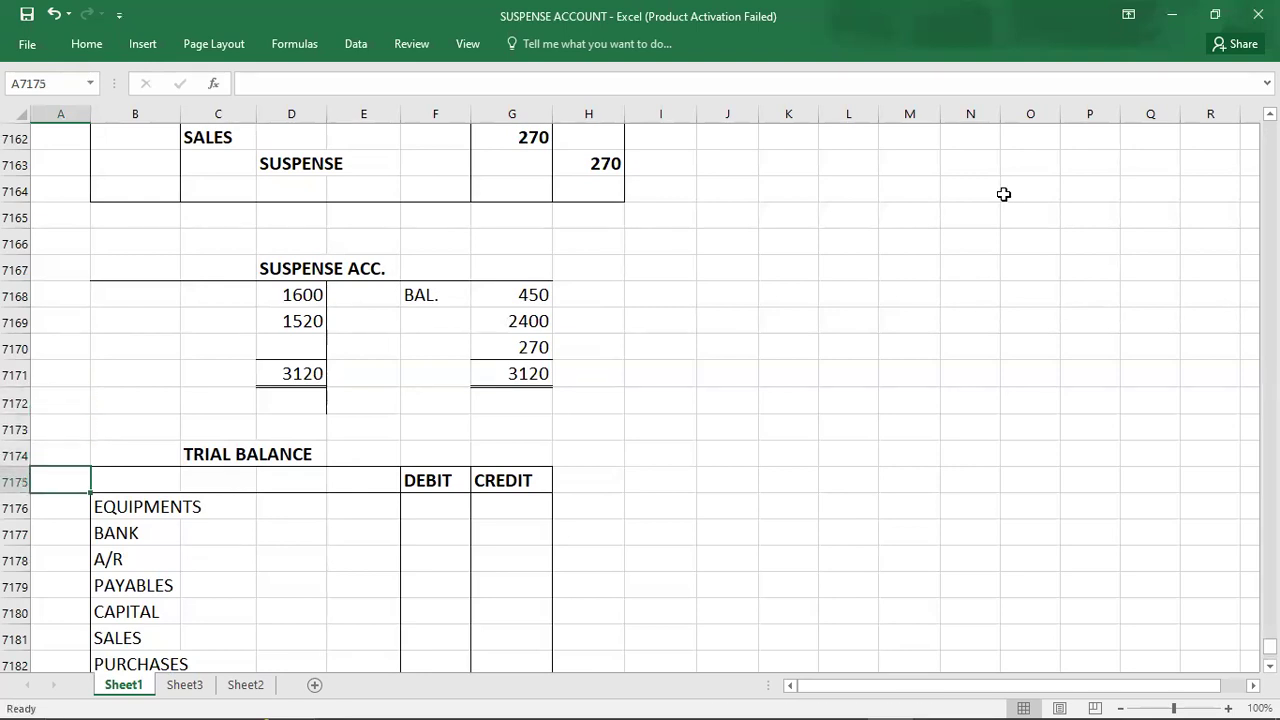
key("Down")
key("Down")
key("Down")
key("Down")
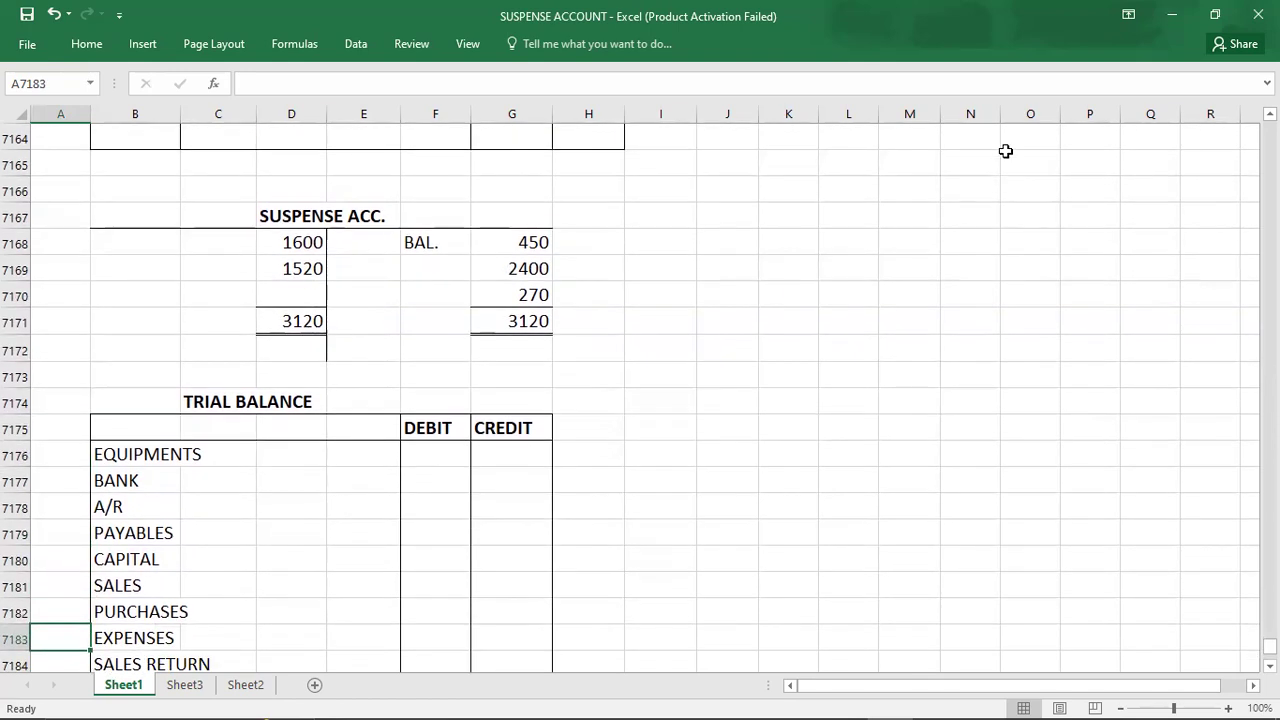
key("alt+Tab")
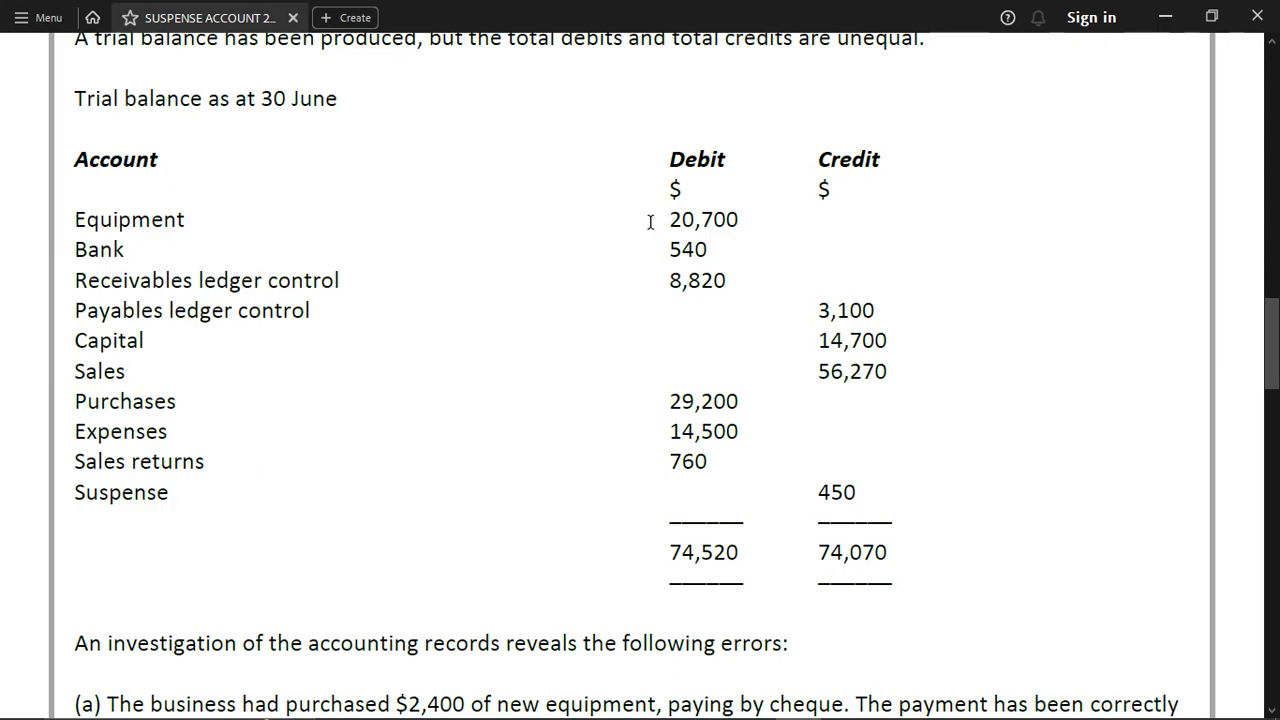
key("alt+Tab")
scroll(651, 222, "down", 1)
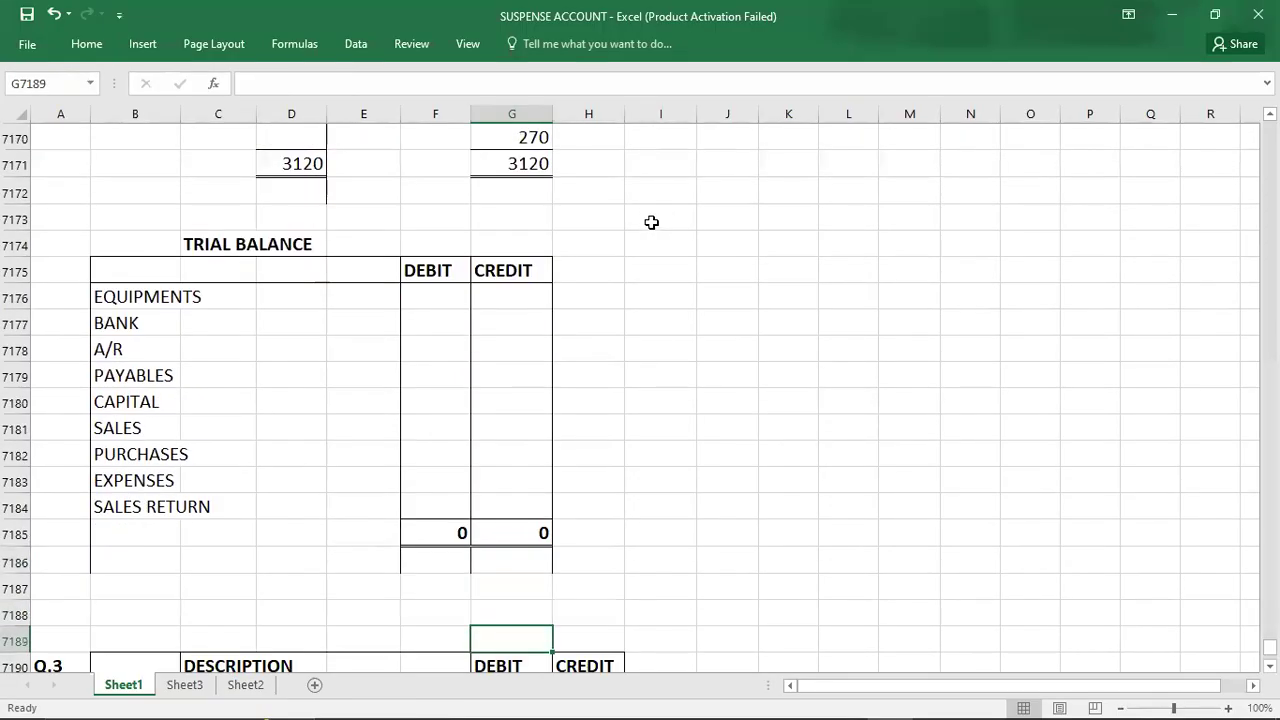
left_click(280, 300)
type("20700")
key("Up")
- Find entry A's equipment correction in the journal and extend the equipment working in D7176 to 20700+2400
key("Up")
key("Up")
key("Up")
key("Up")
key("Up")
key("Up")
key("Up")
key("Up")
key("Up")
key("Up")
key("Up")
key("Up")
key("Up")
key("Up")
key("Up")
key("Up")
key("Up")
key("Up")
key("Up")
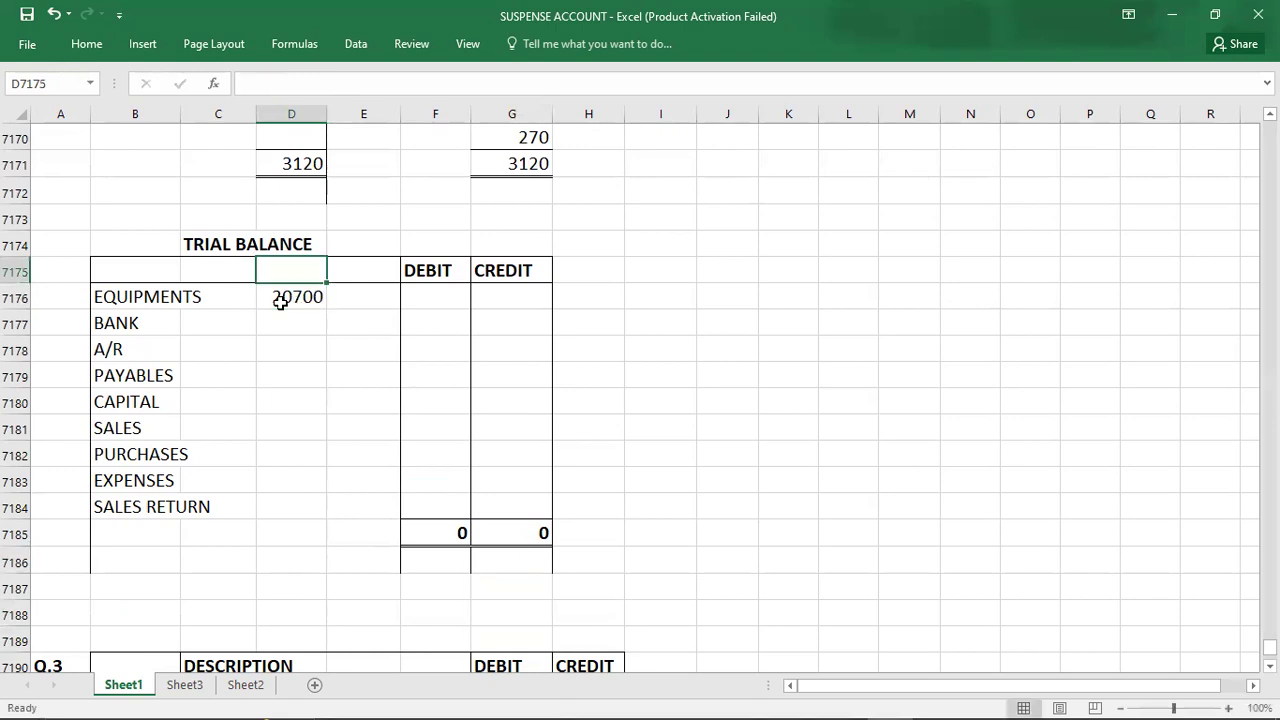
key("Up")
key("Up")
key("Up")
key("Up")
key("Up")
key("Up")
key("Up")
key("Up")
key("Up")
key("Up")
key("Up")
key("Up")
key("Up")
key("Up")
key("Up")
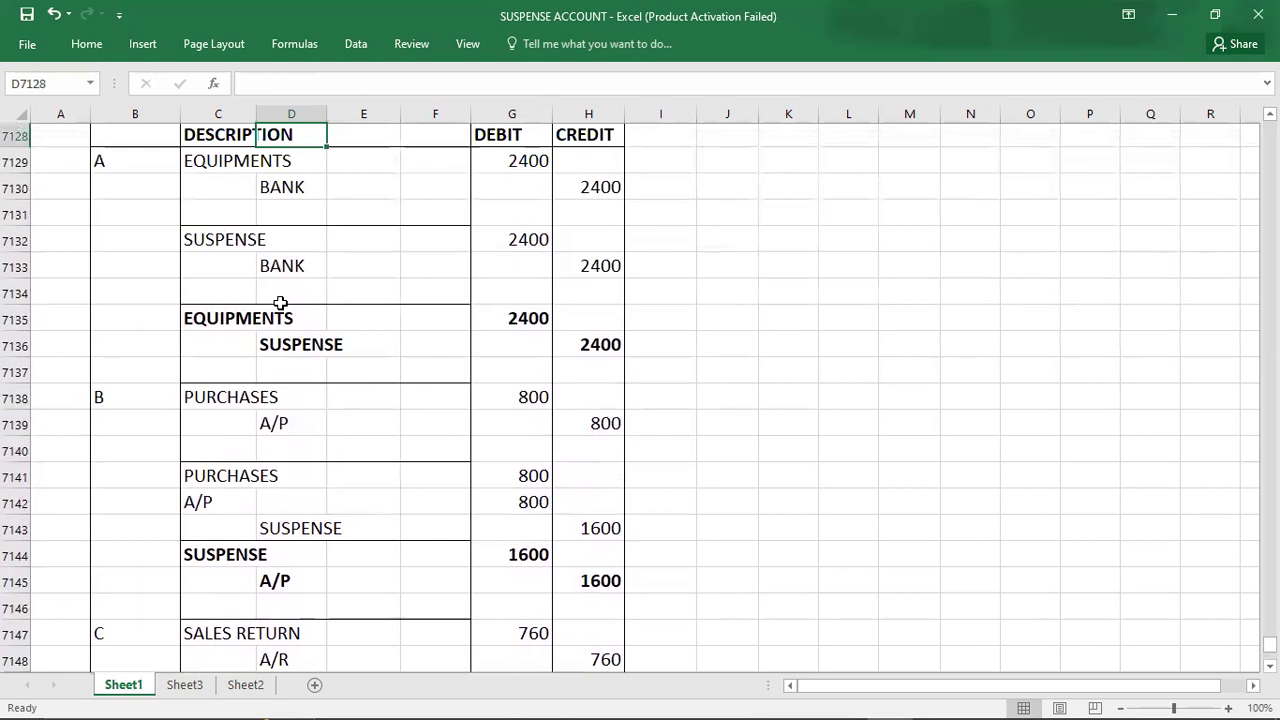
left_click(234, 326)
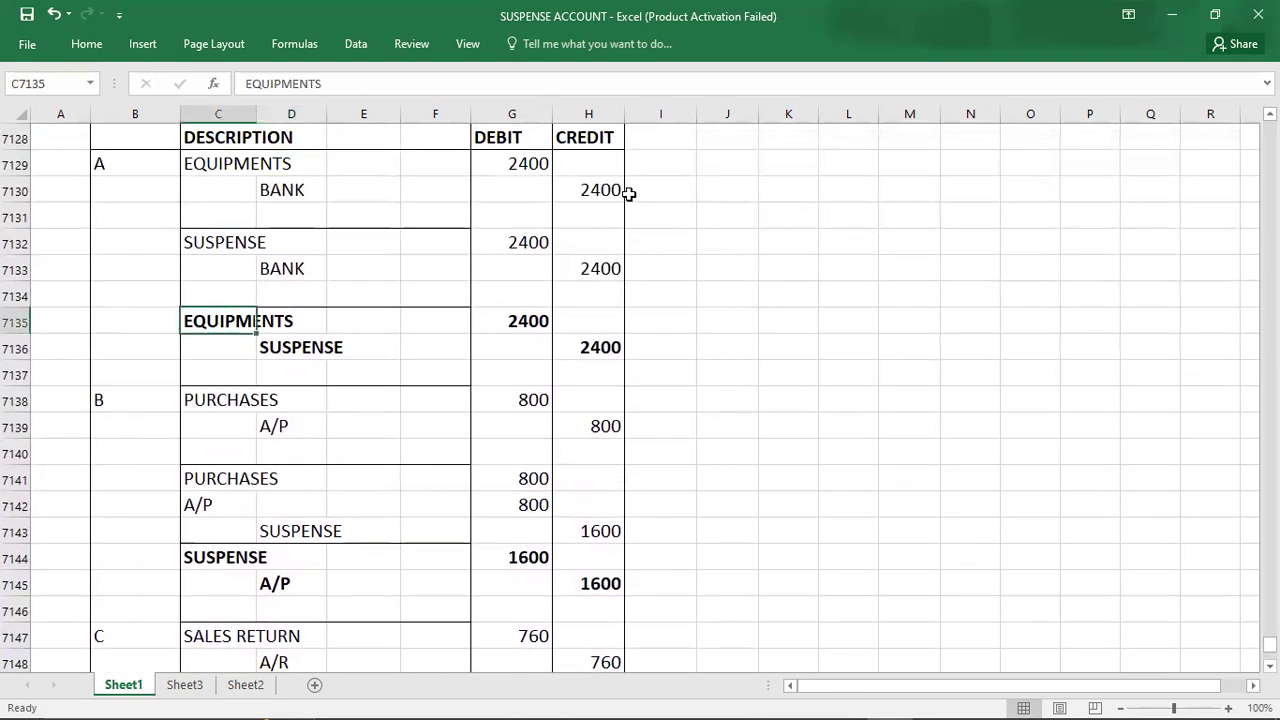
key("Down")
key("Down")
key("Down")
key("Down")
key("Down")
key("Down")
key("Down")
key("Down")
key("Down")
key("Down")
key("Down")
key("Down")
key("Down")
key("Down")
key("Down")
key("Down")
key("Down")
key("Down")
key("Down")
key("Down")
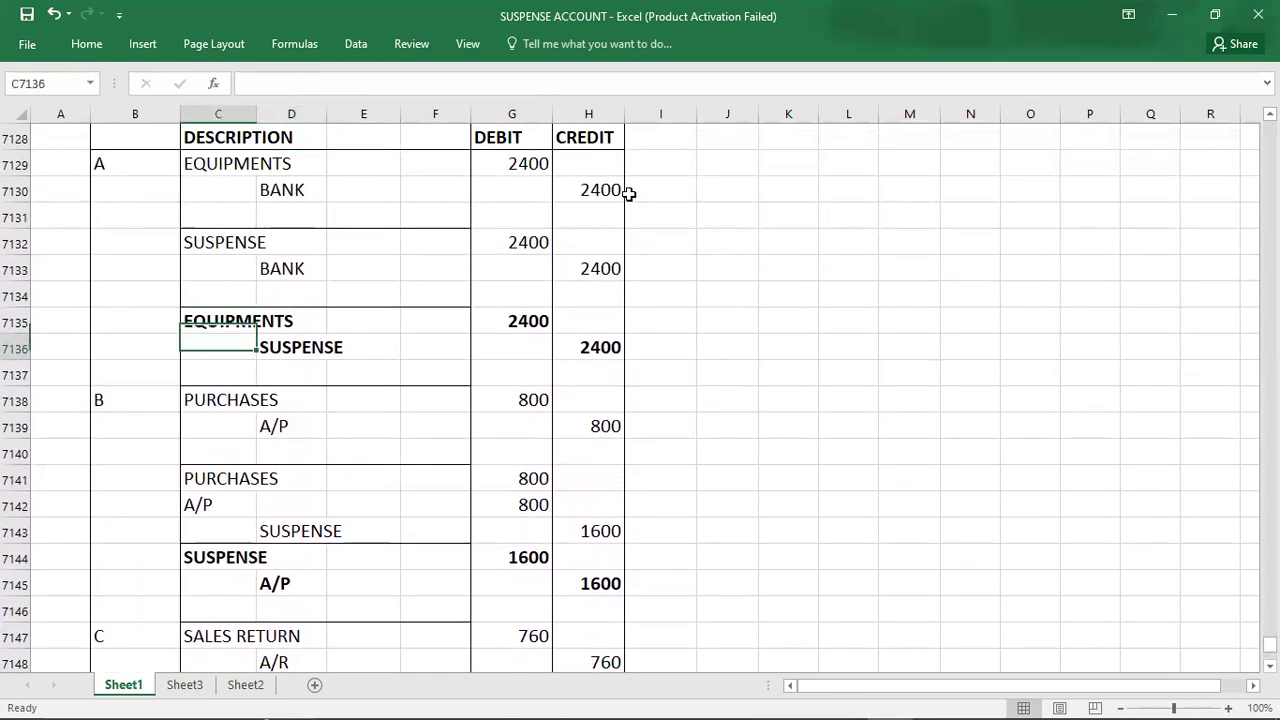
key("Down")
key("Down")
key("Down")
key("Down")
key("Down")
key("Down")
key("Down")
key("Down")
key("Down")
key("Down")
key("Down")
key("Down")
key("Down")
key("Down")
key("Down")
key("Down")
key("Down")
key("Down")
key("Down")
key("Down")
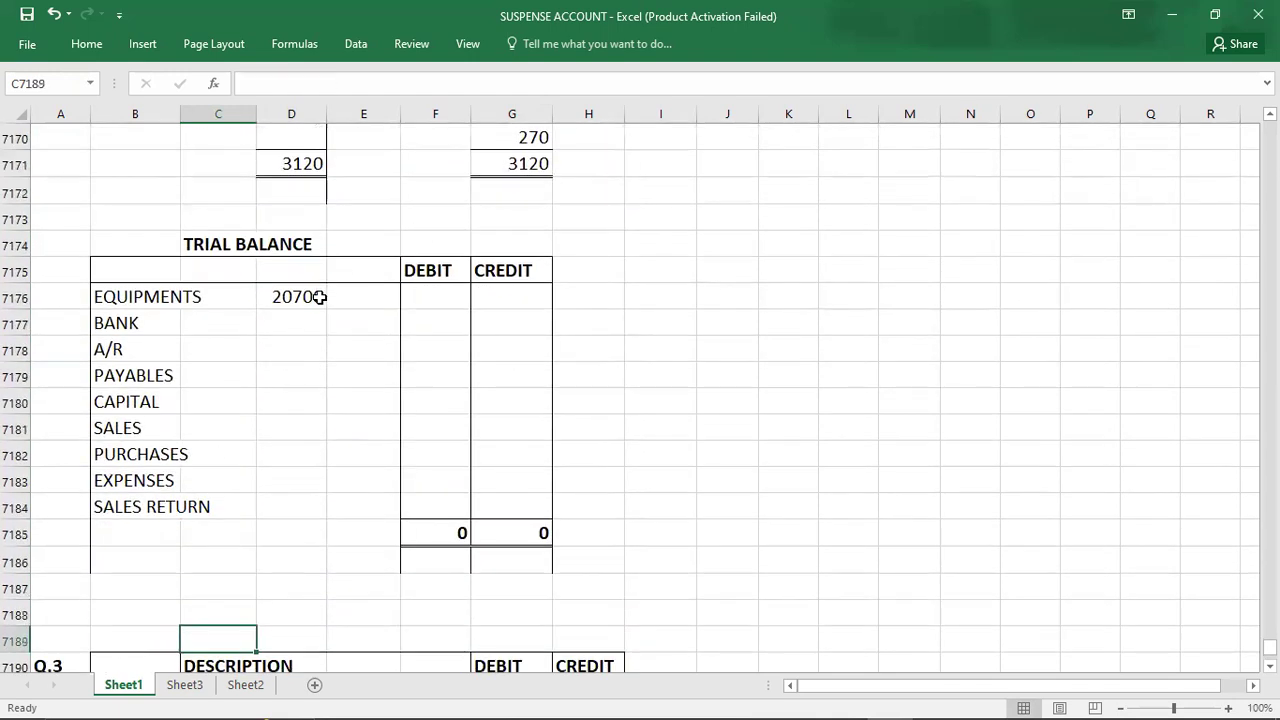
double_click(324, 294)
type("+2400")
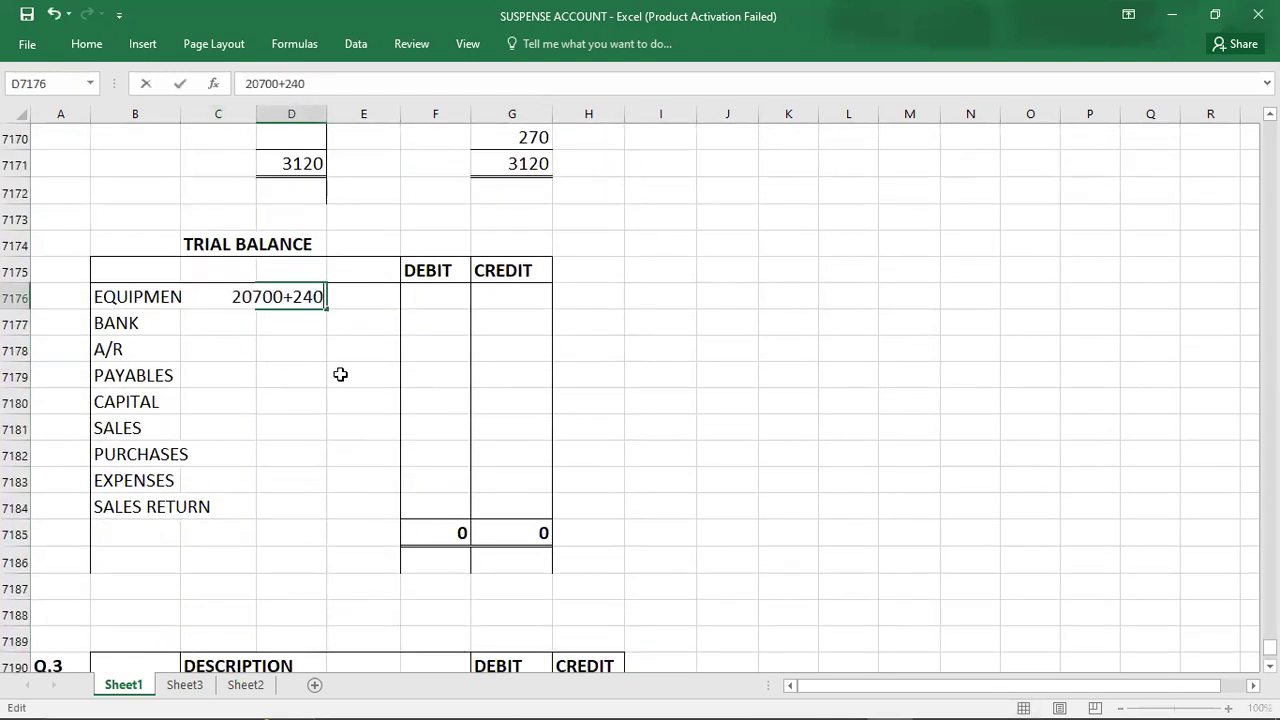
key("Tab")
- Enter the corrected equipment balance of 23100 in the trial balance's debit column, F7176
key("Tab")
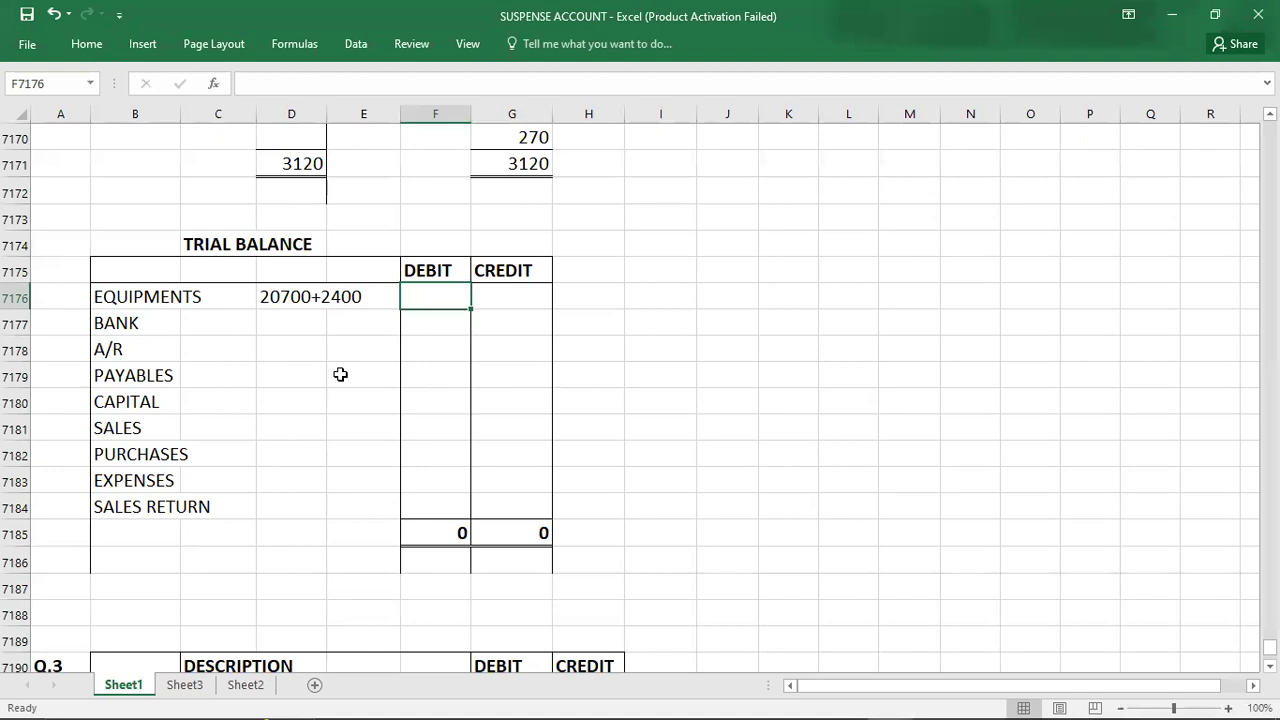
type("23")
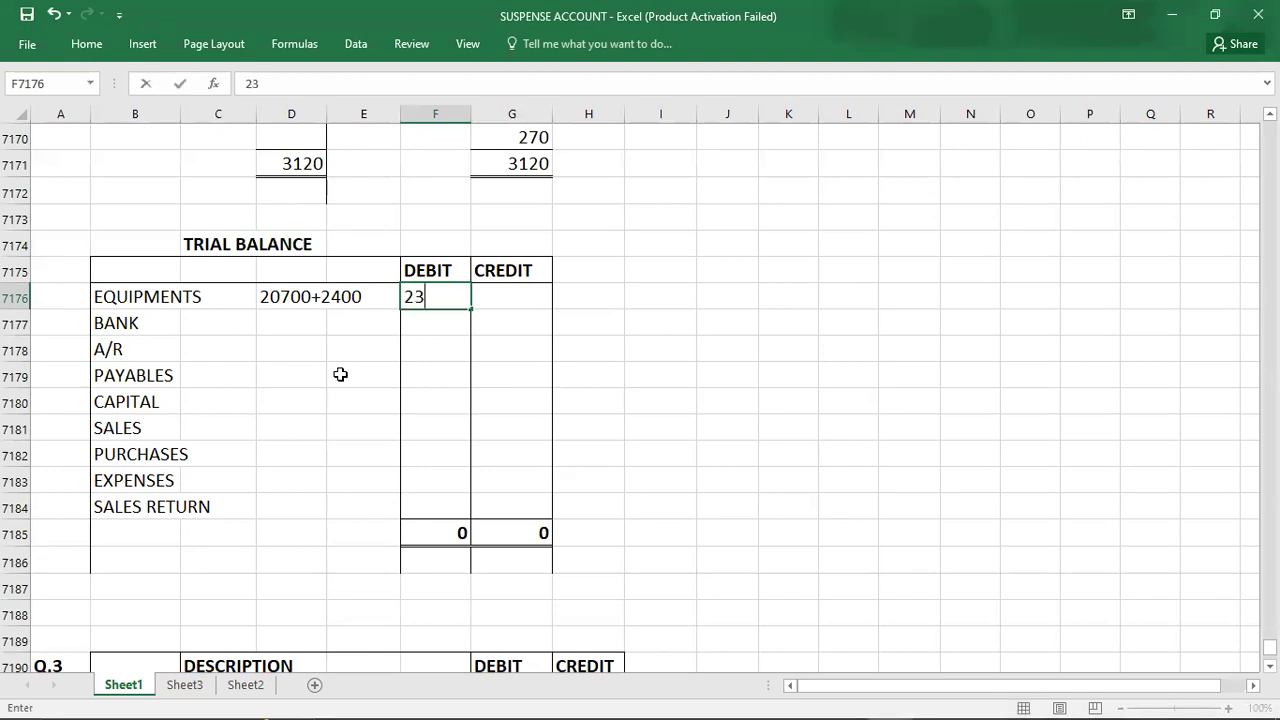
type("100")
key("Return")
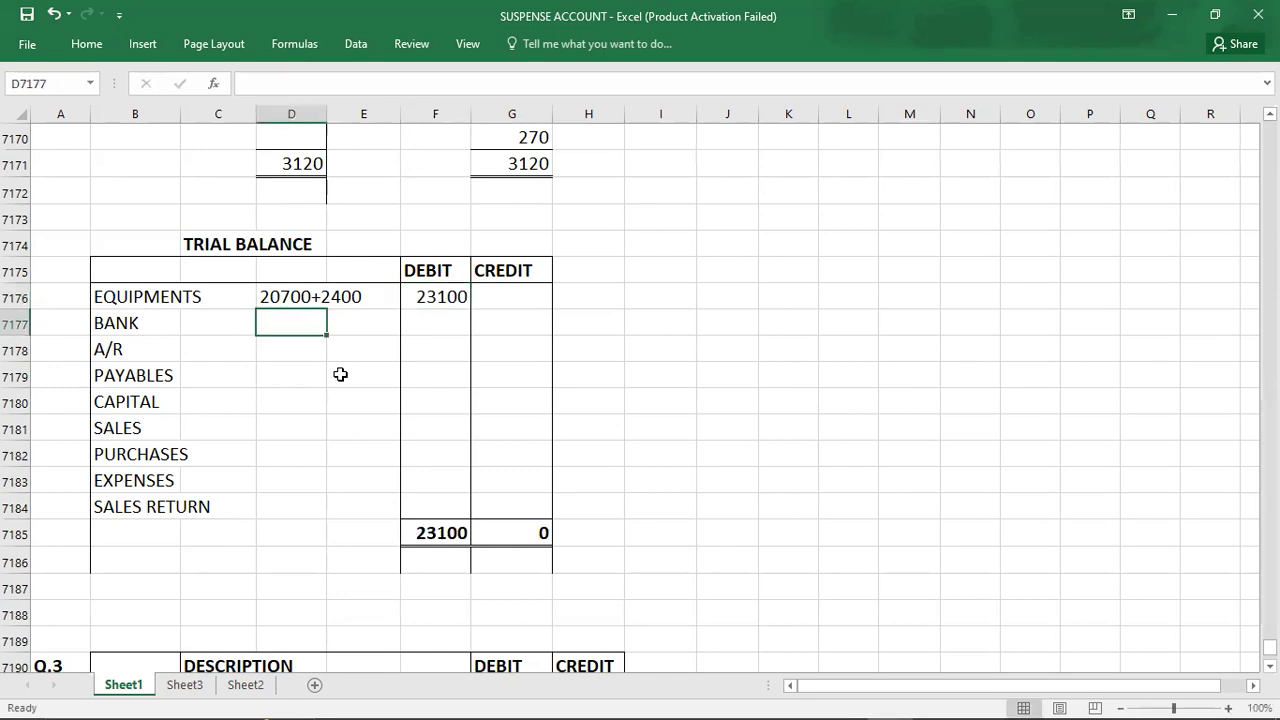
- Look up the bank balance in the PDF question's trial balance and enter 540 in D7177 beside BANK
key("alt+Tab")
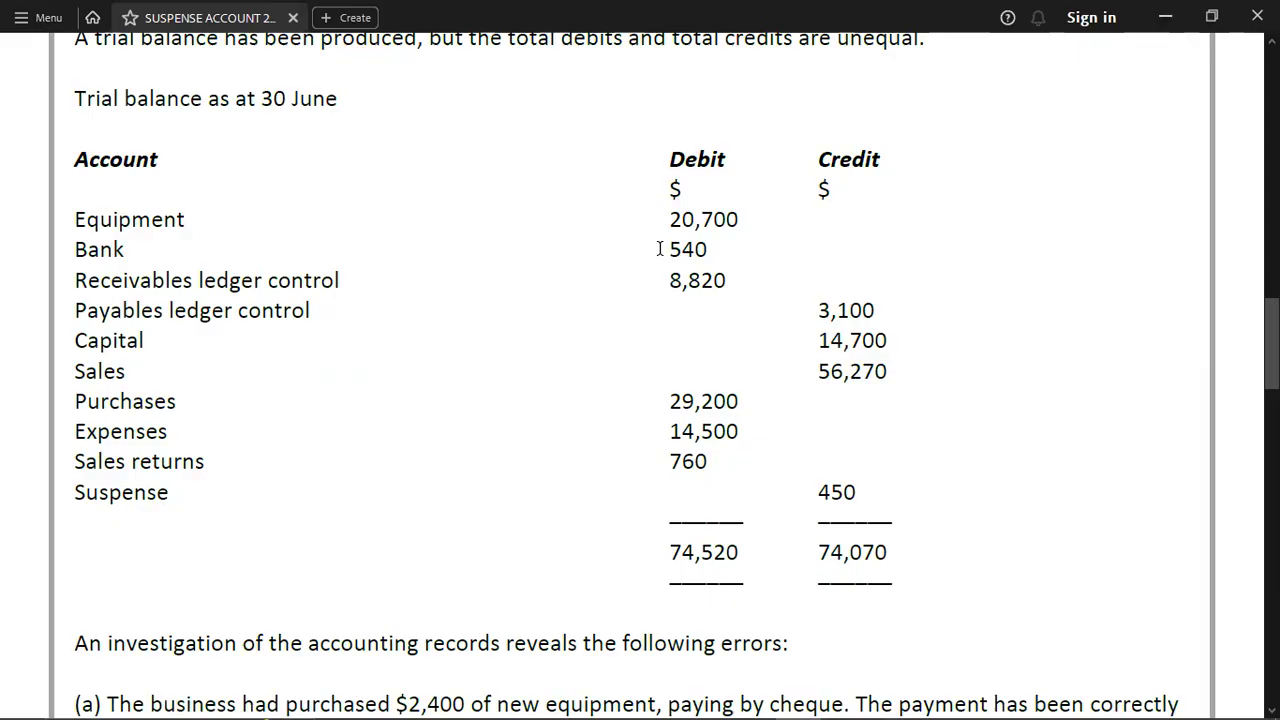
key("alt+Tab")
type("540")
key("Up")
key("Up")
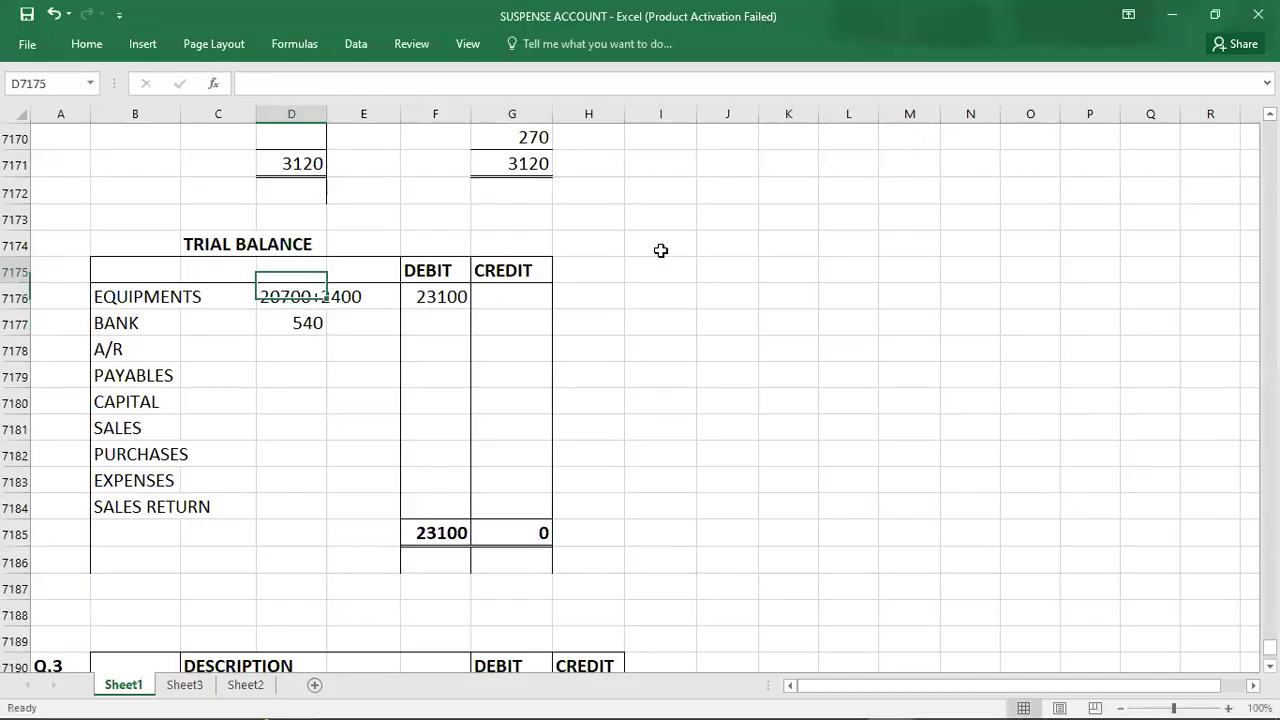
- Check the bold correcting entries in the journal for any correction to the bank account, and return to the trial balance
key("Up")
key("Up")
key("Up")
key("Up")
key("Up")
key("Up")
key("Up")
key("Up")
key("Up")
key("Up")
key("Up")
key("Up")
key("Up")
key("Up")
key("Up")
key("Up")
key("Up")
key("Up")
key("Up")
key("Up")
key("Down")
key("Down")
key("Down")
key("Down")
key("Down")
key("Down")
key("Down")
key("Down")
key("Down")
key("Down")
key("Down")
key("Down")
key("Down")
key("Down")
key("Down")
key("Down")
key("Down")
key("Down")
key("Down")
key("Down")
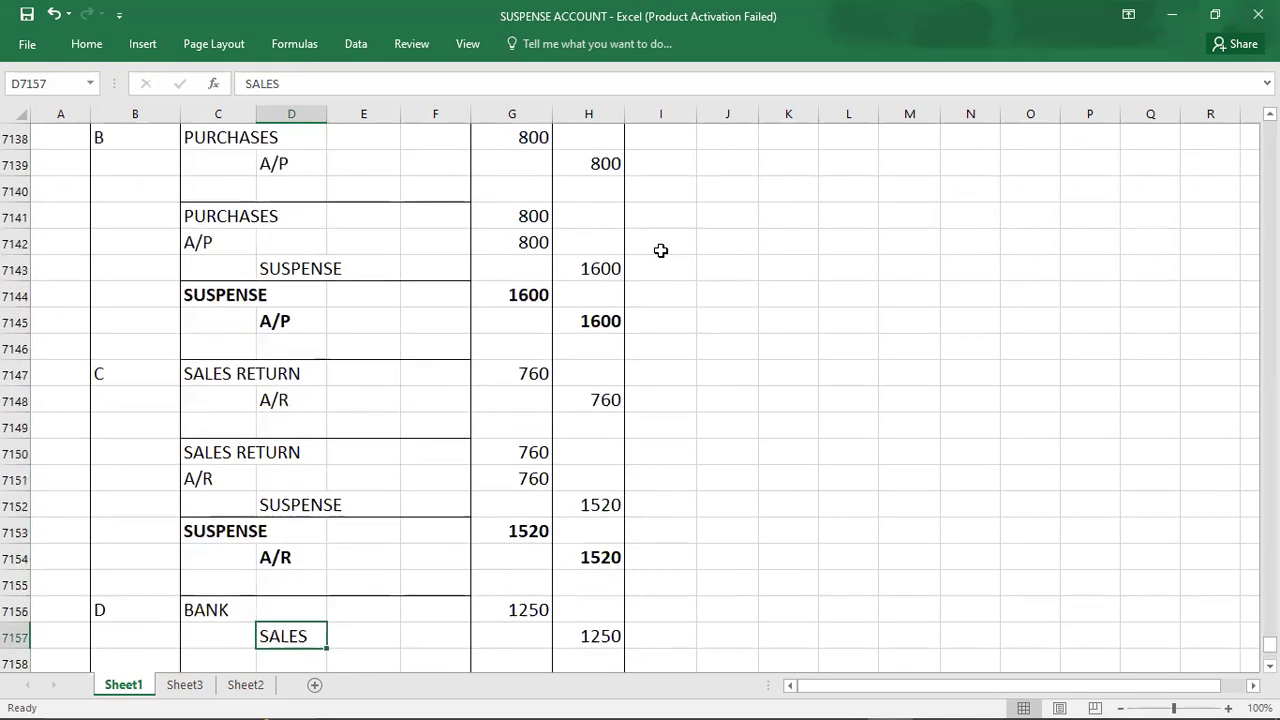
key("Down")
key("Down")
key("Down")
key("Down")
key("Down")
key("Down")
key("Down")
key("Down")
key("Down")
key("Down")
key("Down")
key("Down")
key("Down")
key("Down")
key("Down")
key("Down")
key("Down")
key("Down")
key("Down")
key("Down")
key("Down")
key("Down")
key("Down")
key("Down")
key("Down")
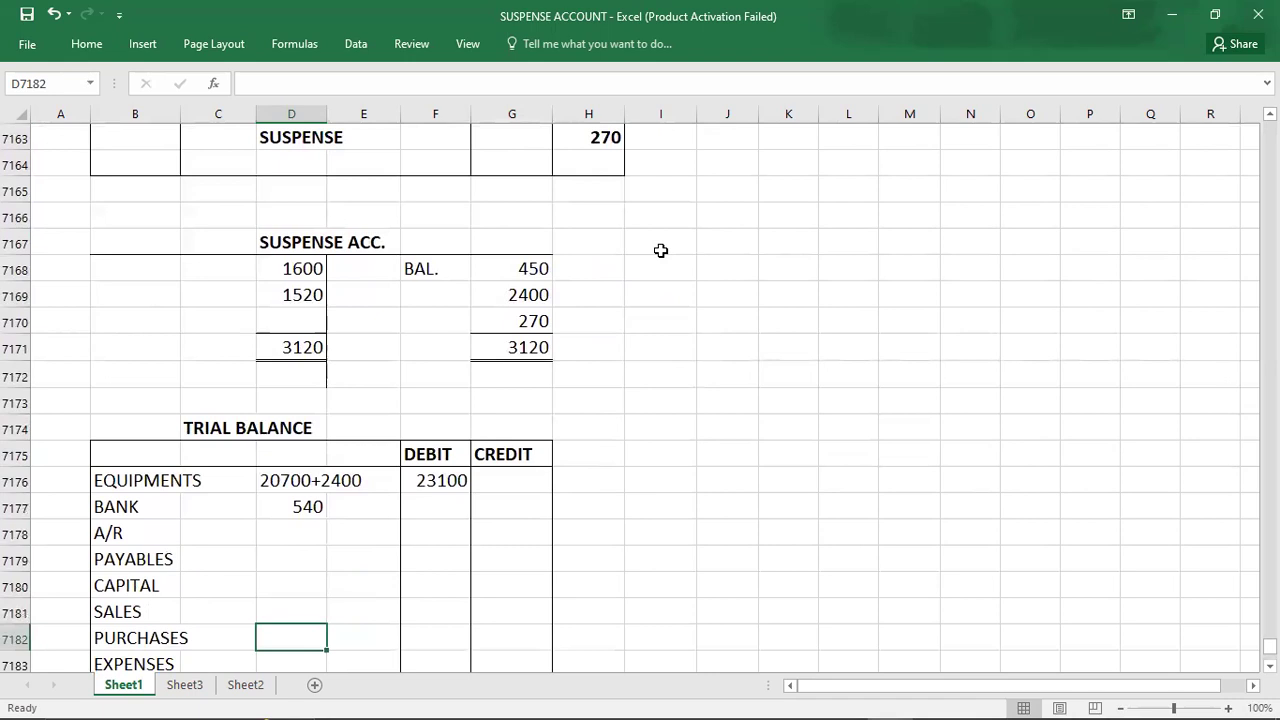
- Enter the bank balance of 540 in the debit column, F7177, and clear the working in D7177
left_click(440, 508)
type("540")
key("Left")
key("Left")
key("Delete")
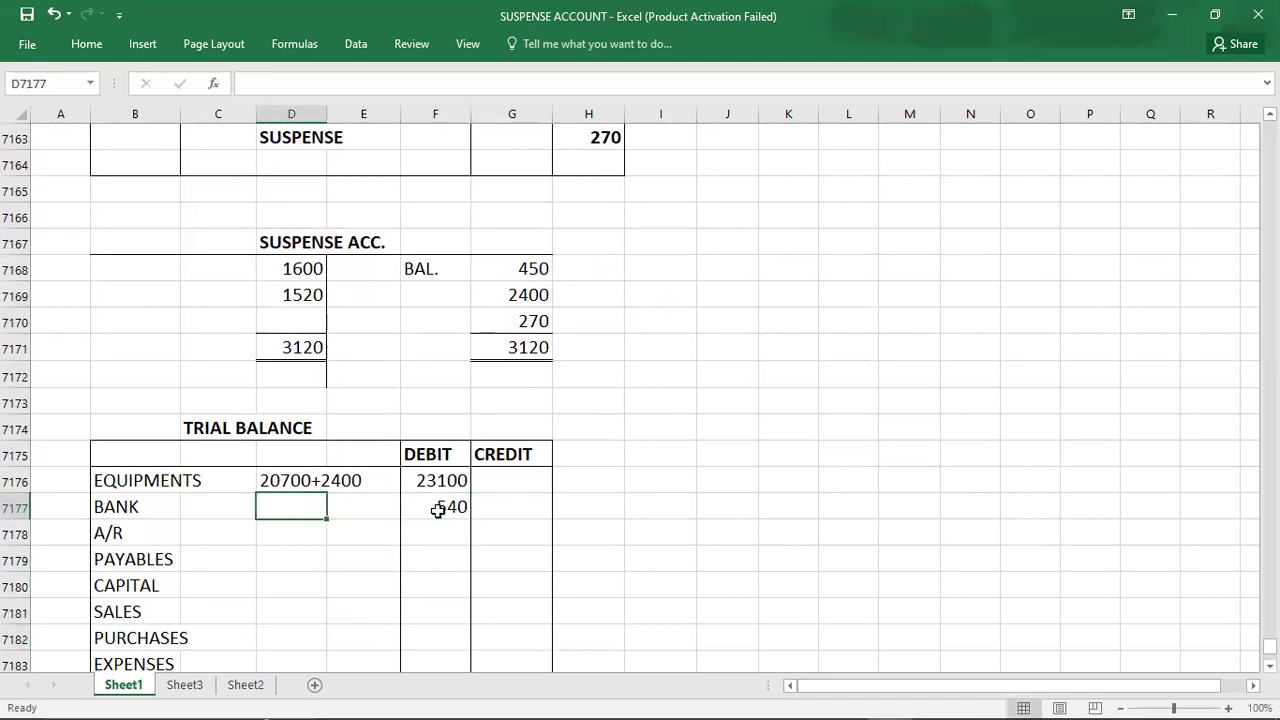
- Look up the receivables ledger control balance in the PDF question and enter 8820 in D7178 beside A/R
key("alt+Tab")
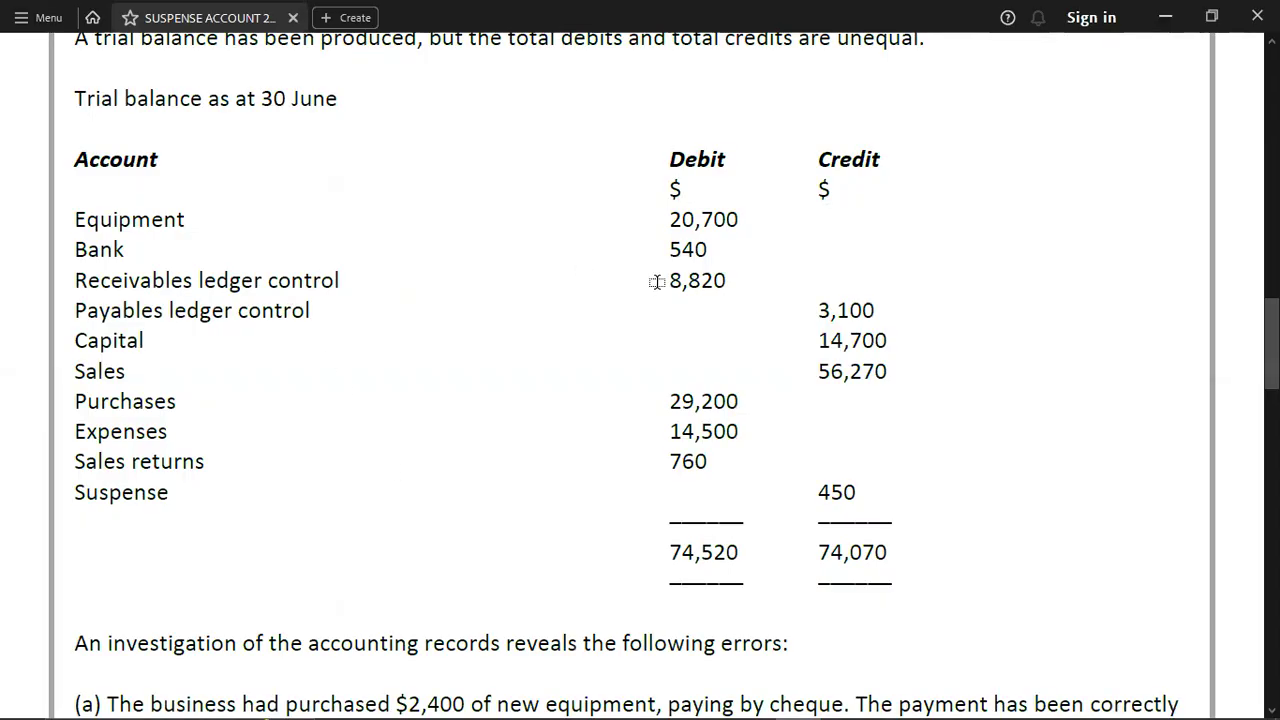
key("alt+Tab")
key("Down")
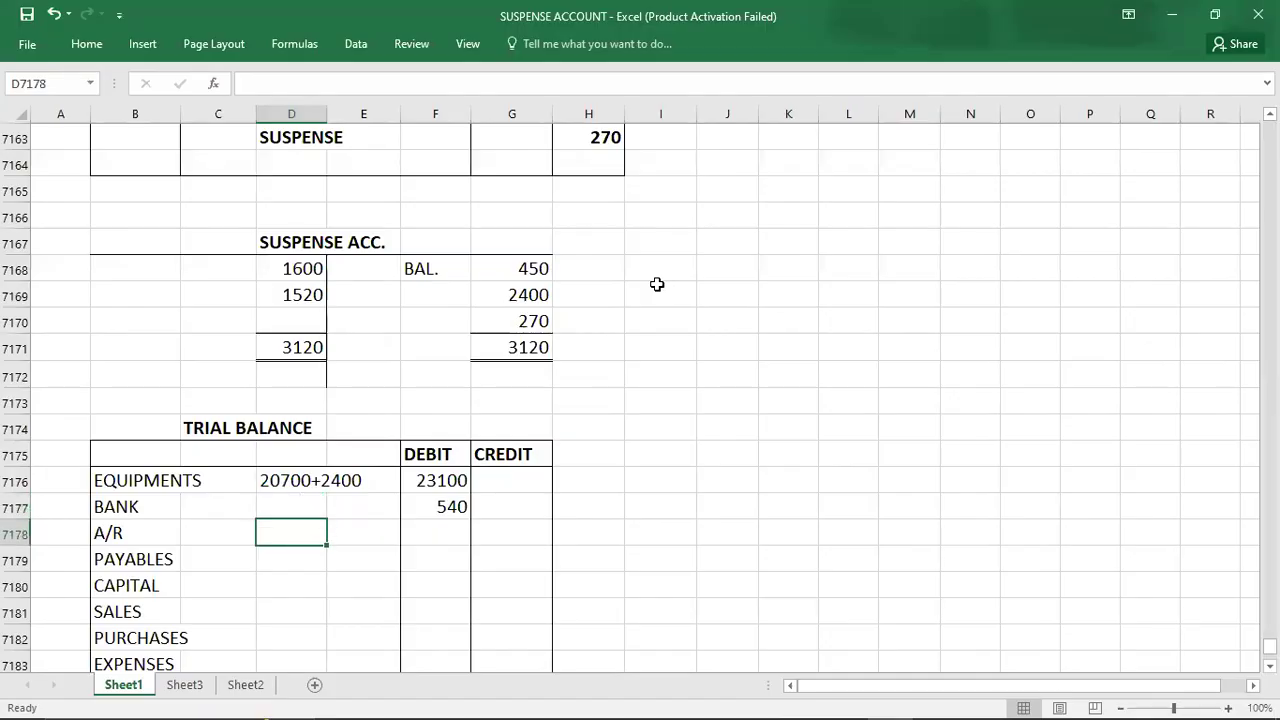
type("8820")
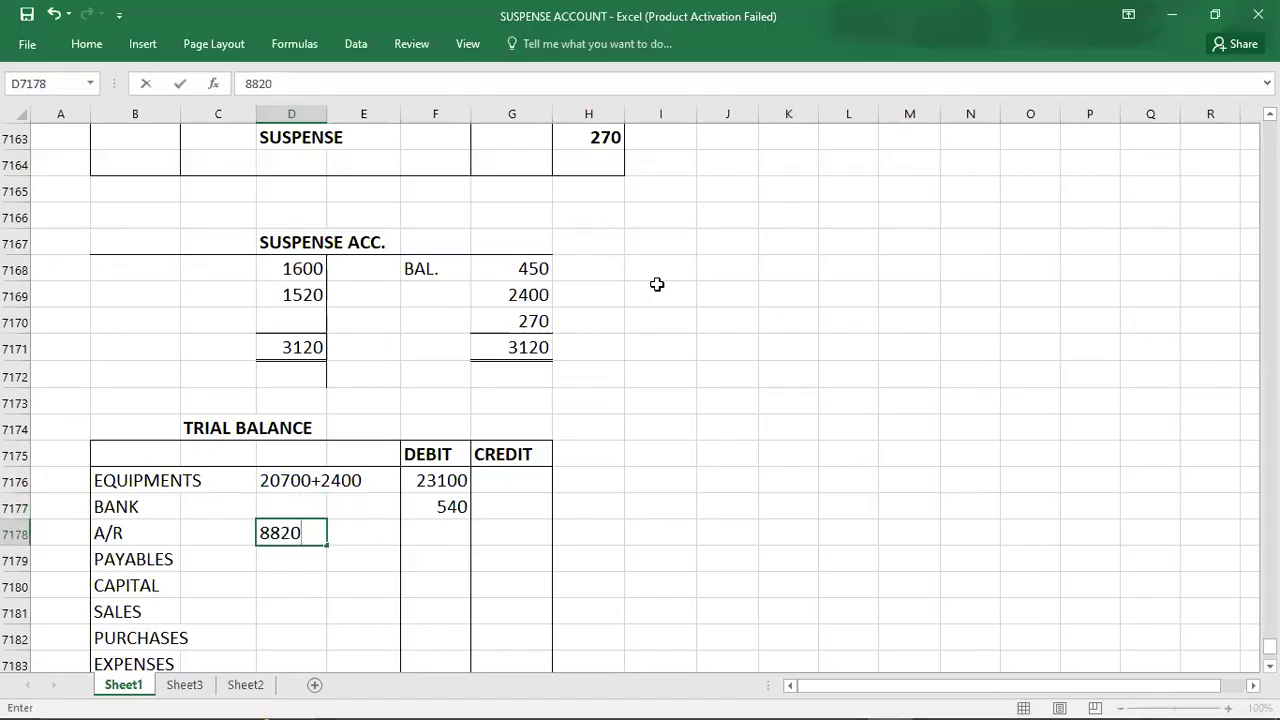
key("Up")
- Search the journal for the correction affecting A/R and select its credit amount under entry C, H7154
key("Up")
key("Up")
key("Up")
key("Up")
key("Up")
key("Up")
key("Up")
key("Up")
key("Up")
key("Up")
key("Up")
key("Up")
key("Up")
key("Up")
key("Up")
key("Up")
key("Up")
key("Up")
key("Up")
key("Up")
key("Up")
key("Up")
key("Up")
key("Up")
key("Up")
key("Up")
key("Up")
key("Up")
key("Up")
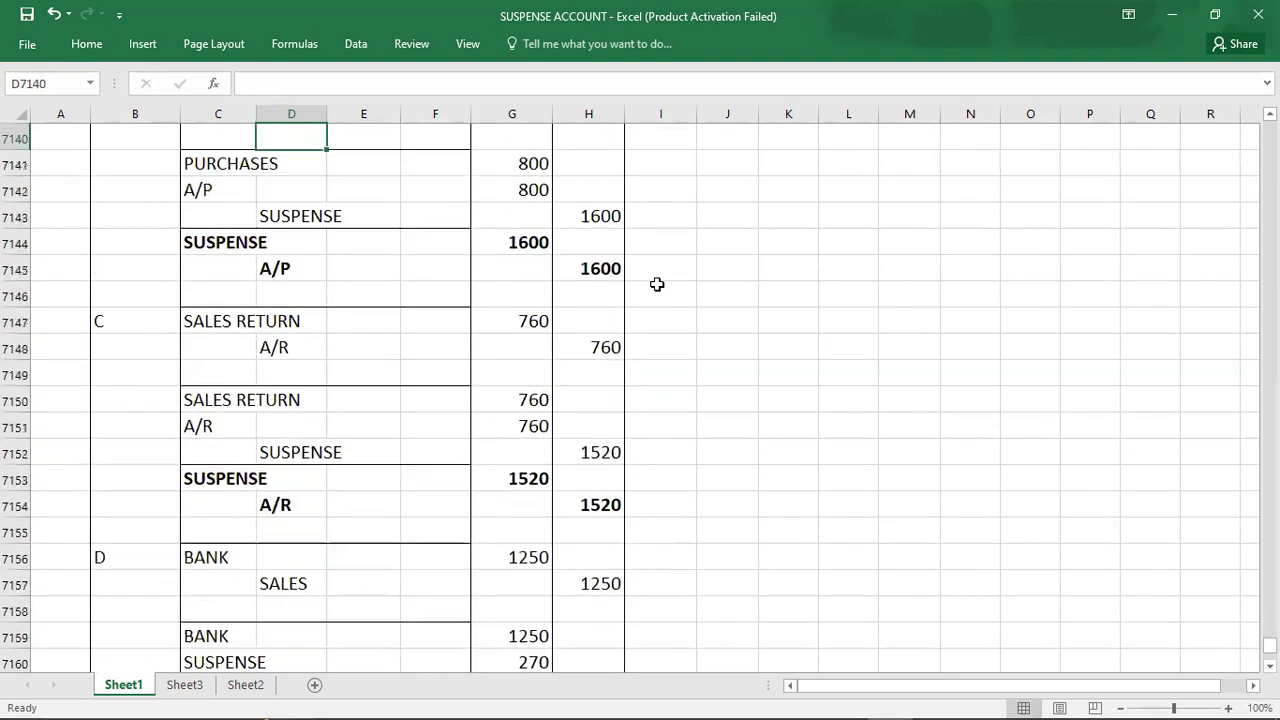
key("Down")
key("Down")
key("Down")
key("Down")
key("Down")
key("Down")
key("Down")
key("Down")
key("Down")
key("Down")
key("Down")
key("Down")
key("Down")
key("Down")
key("Down")
key("Down")
key("Down")
key("Down")
key("Down")
key("Down")
key("Down")
key("Down")
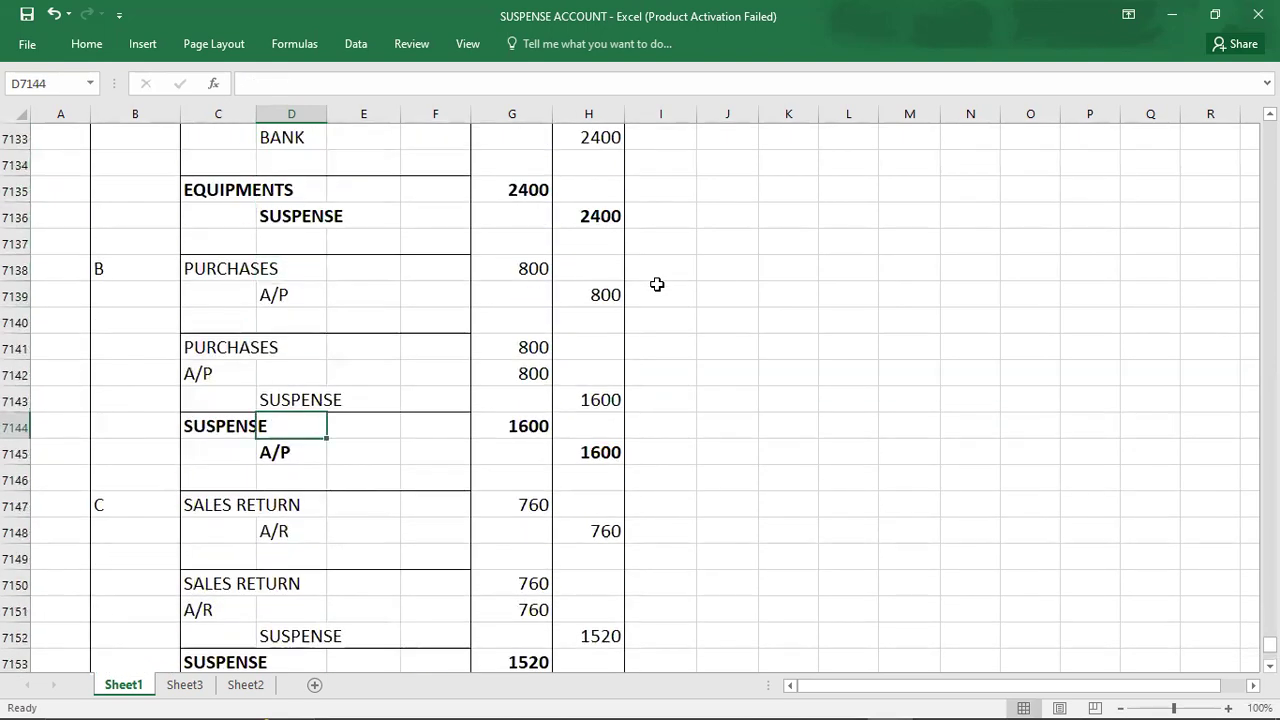
key("Down")
key("Down")
key("Down")
key("Down")
key("Down")
key("Down")
key("Down")
key("Down")
key("Down")
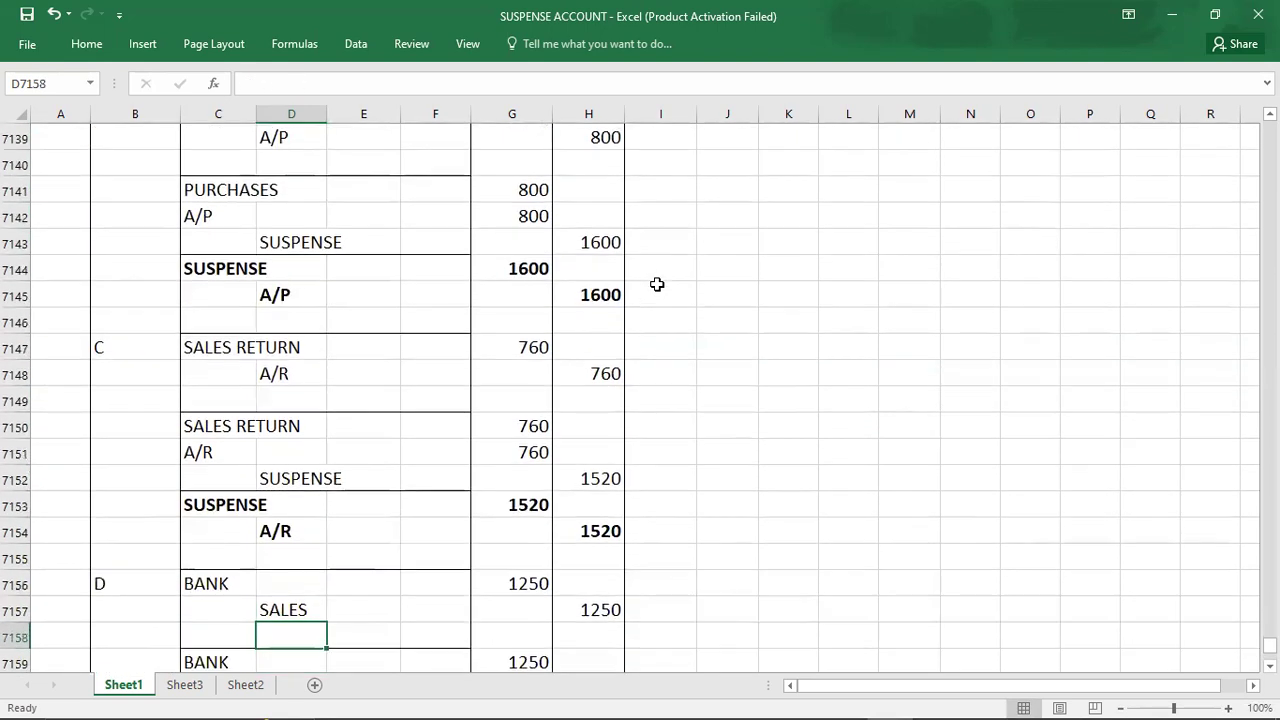
left_click(588, 290)
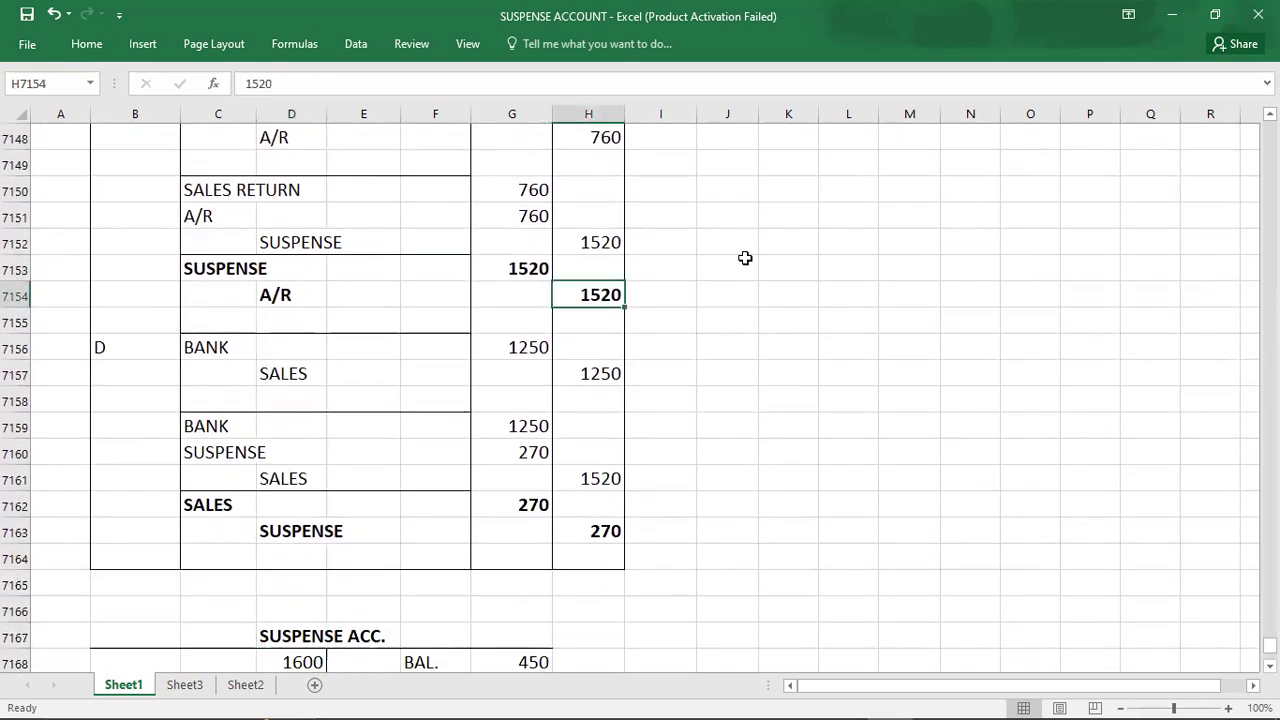
- Return to the trial balance and extend the A/R working in D7178 to 8820-1520
key("Down")
key("Down")
key("Down")
key("Down")
key("Down")
key("Down")
key("Down")
key("Down")
key("Down")
key("Down")
key("Down")
key("Down")
key("Down")
key("Down")
key("Down")
key("Down")
key("Down")
key("Down")
key("Down")
key("Down")
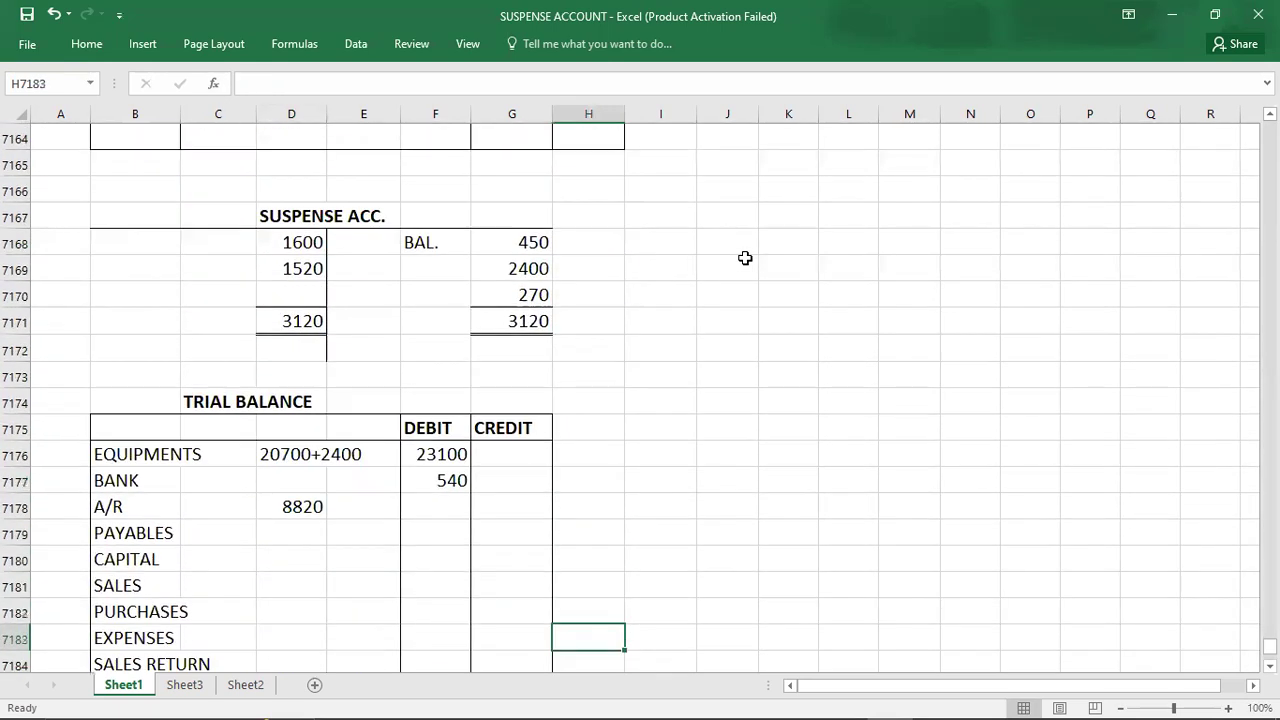
double_click(318, 508)
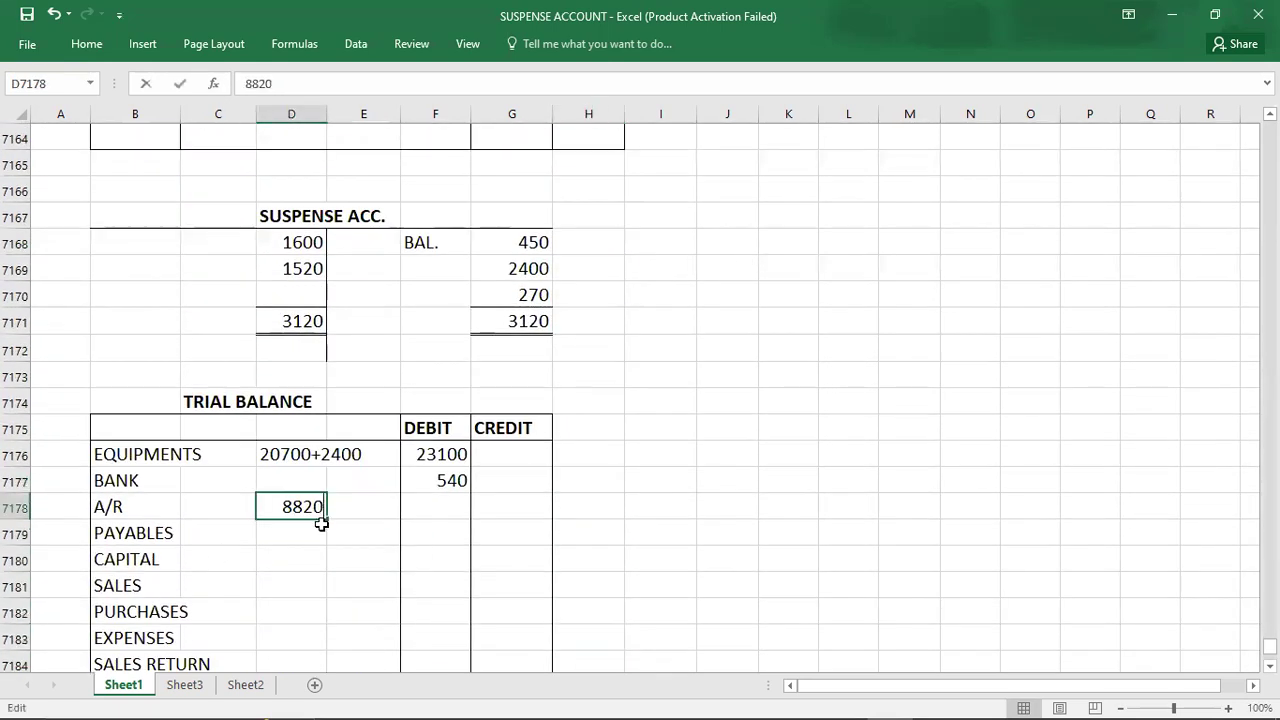
type("-1520")
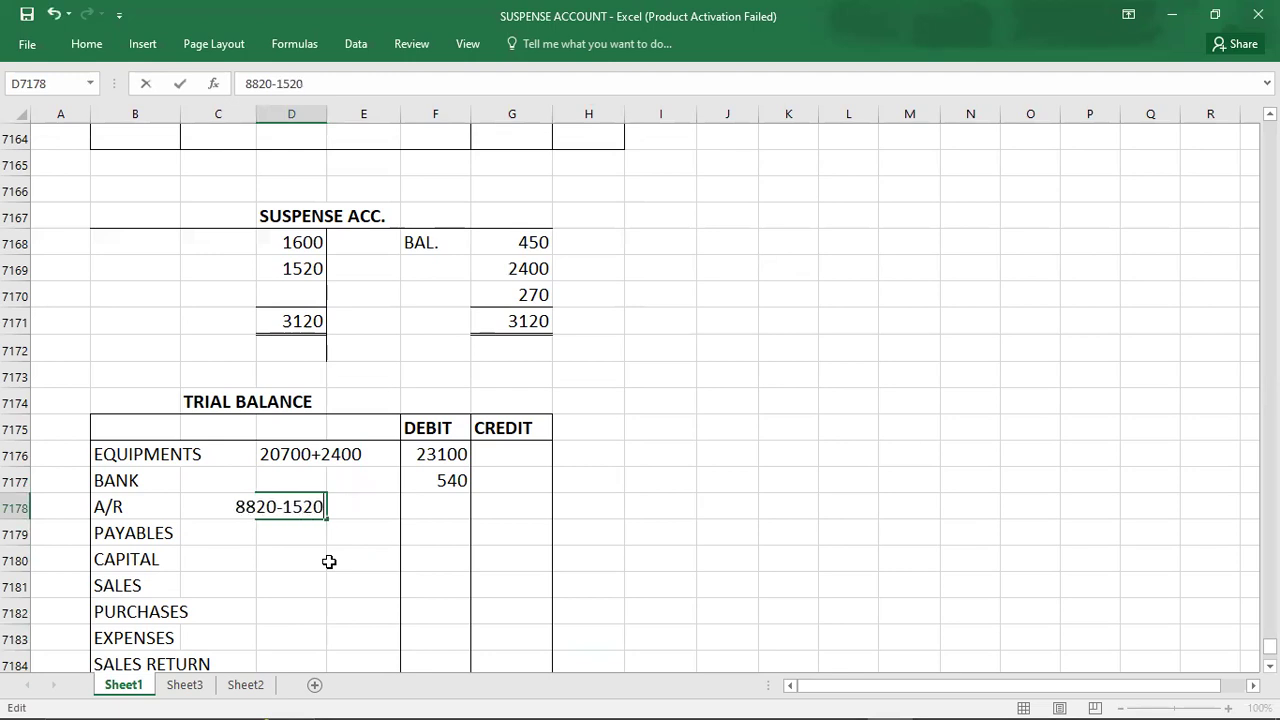
key("Tab")
- Enter the corrected A/R balance of 7300 in the debit column, F7178
key("Tab")
key("Down")
key("Down")
key("Down")
key("Down")
key("Down")
key("Down")
key("Down")
key("Down")
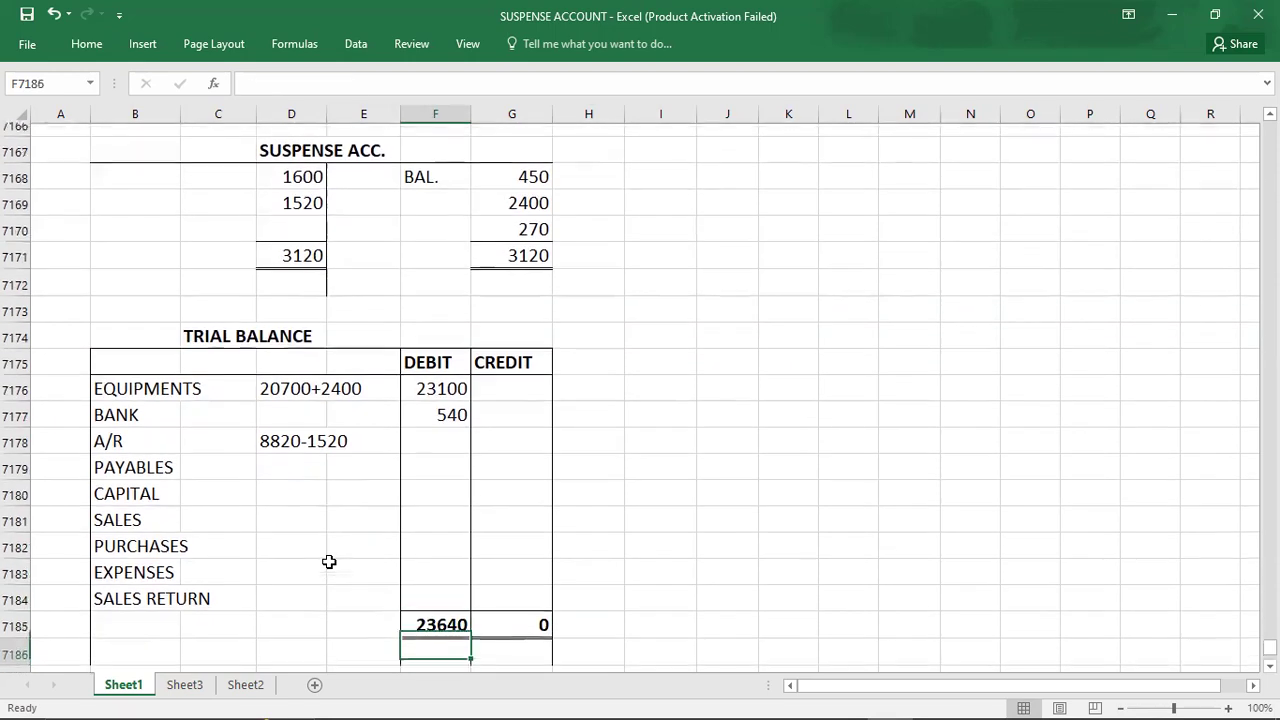
key("Down")
left_click(432, 402)
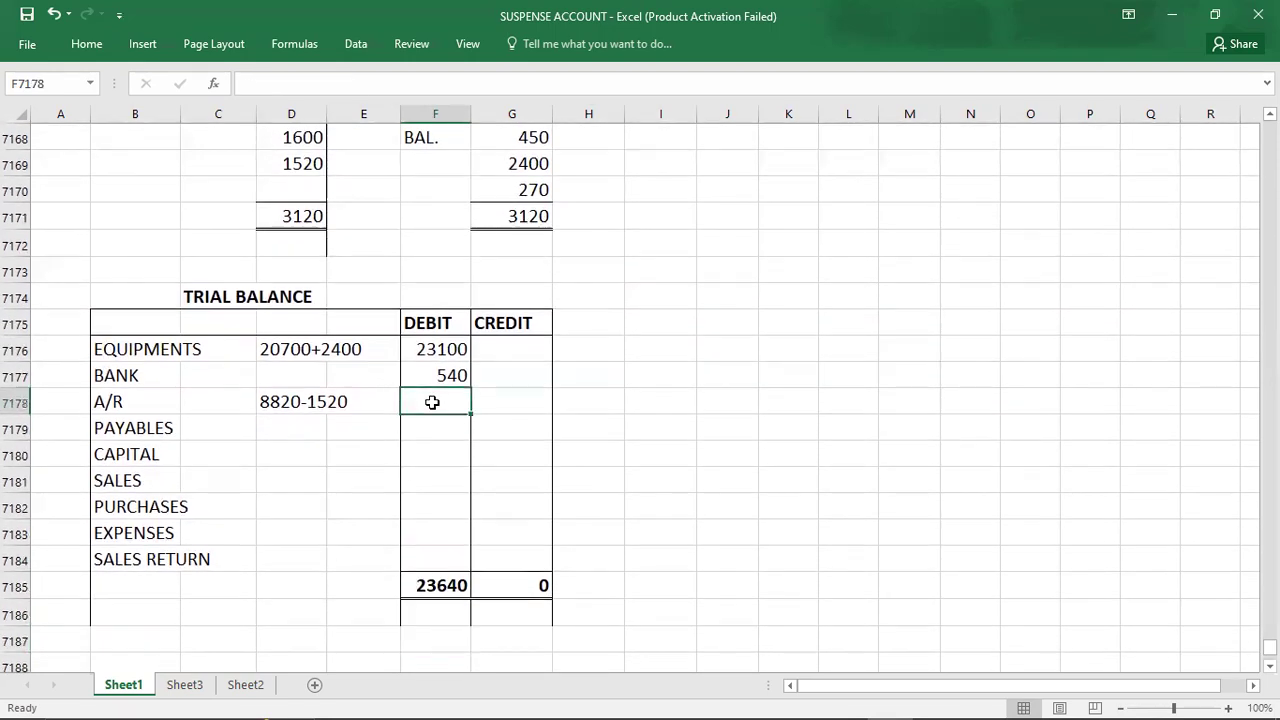
type("7300")
key("Left")
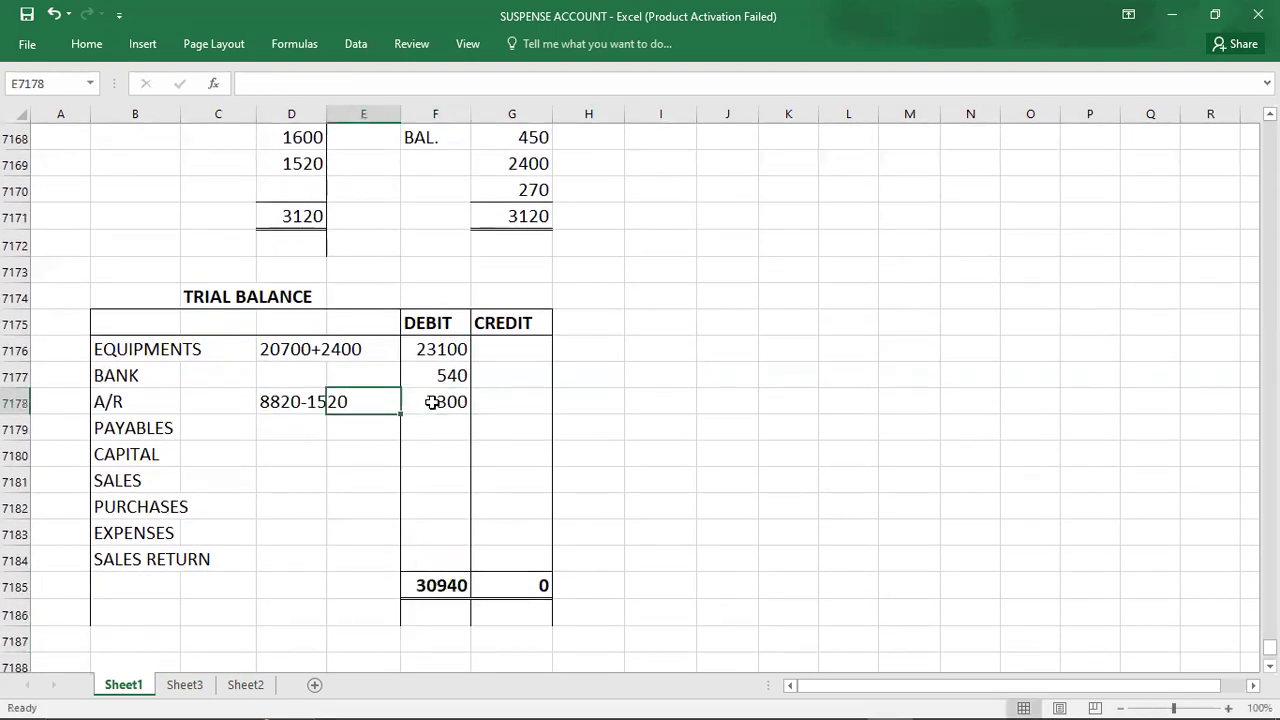
- Look up the payables ledger control balance in the PDF question and enter 3100 in D7179 beside PAYABLES
left_click(310, 496)
key("alt+Tab")
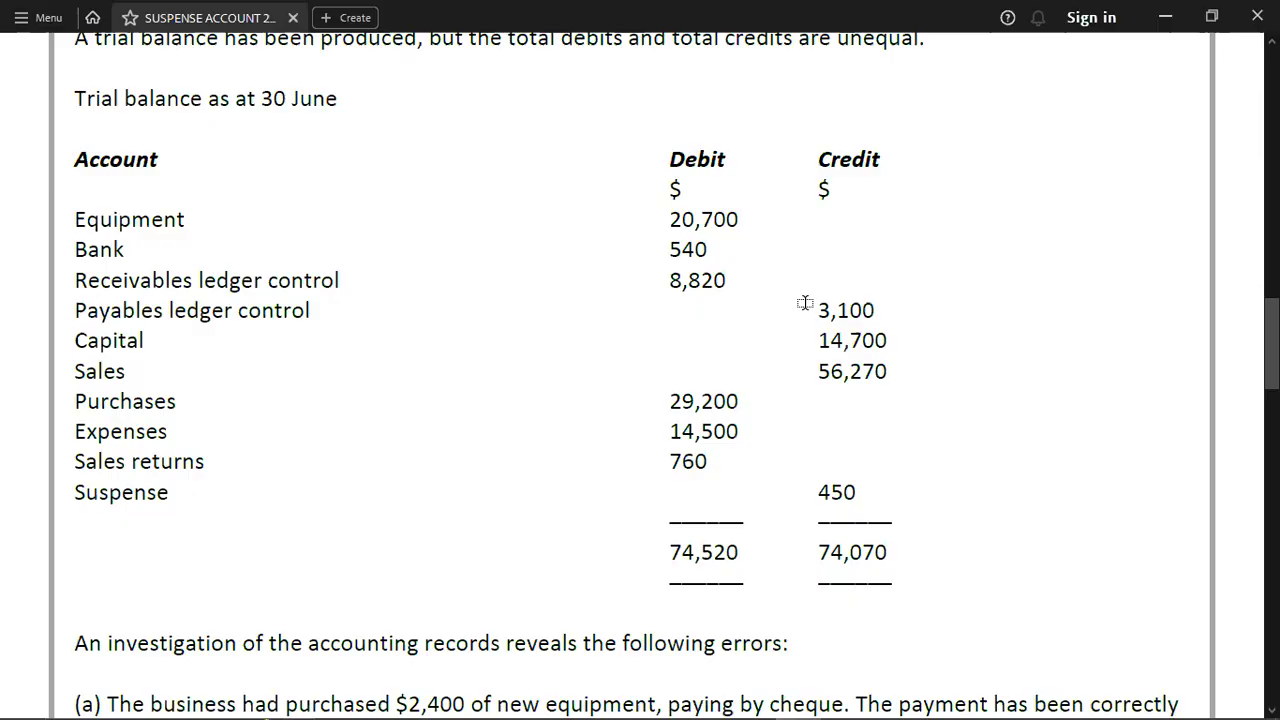
key("alt+Tab")
key("Up")
key("Up")
key("Up")
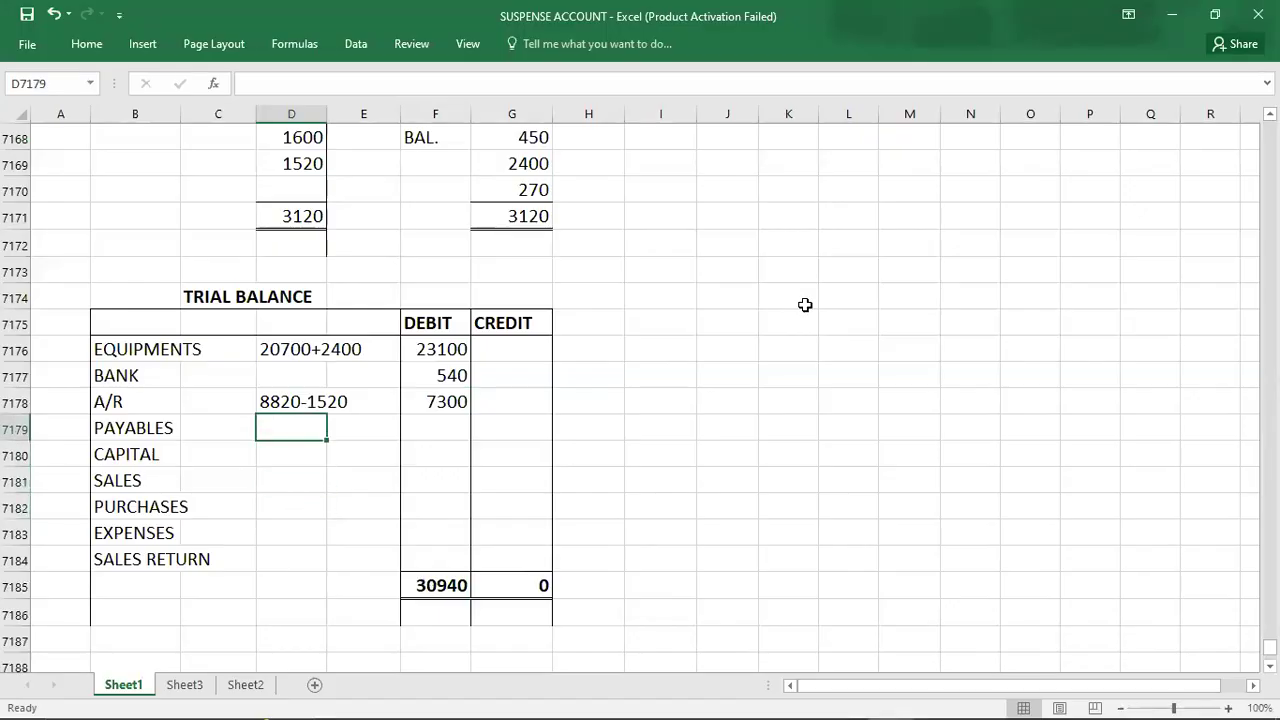
type("3100")
key("ctrl+Return")
- Search the journal for the bold correction affecting A/P and select its credit amount under entry B, H7145
key("Up")
key("Up")
key("Up")
key("Up")
key("Up")
key("Up")
key("Up")
key("Up")
key("Up")
key("Up")
key("Up")
key("Up")
key("Up")
key("Up")
key("Up")
key("Up")
key("Up")
key("Up")
key("Up")
key("Up")
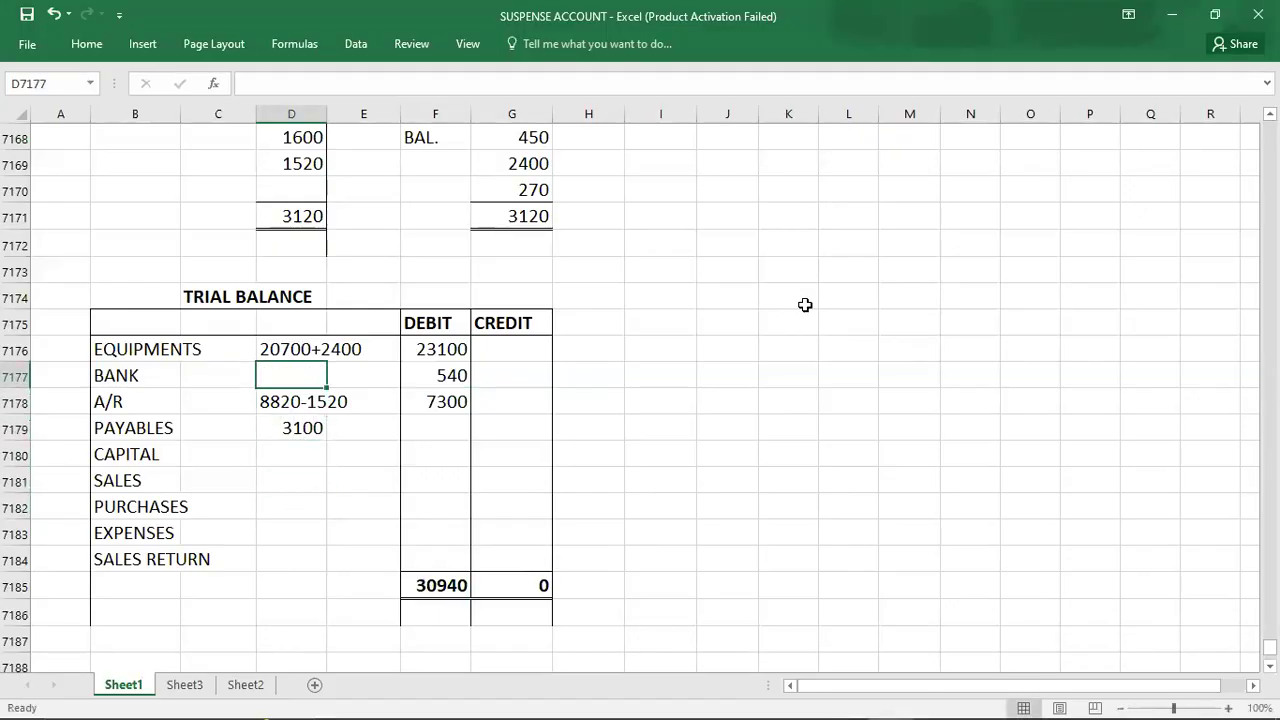
key("Up")
key("Up")
key("Up")
key("Up")
key("Up")
key("Up")
key("Up")
key("Up")
key("Up")
key("Up")
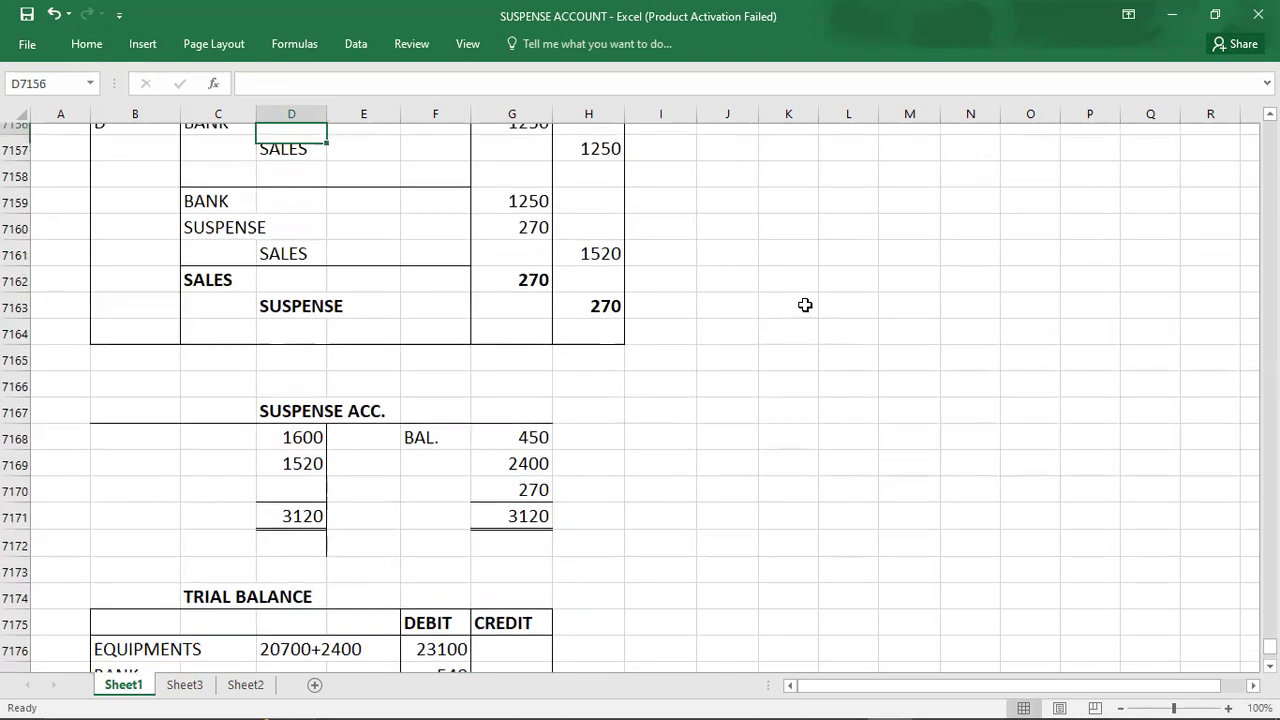
key("Up")
key("Up")
key("Up")
key("Up")
key("Up")
key("Up")
key("Up")
key("Up")
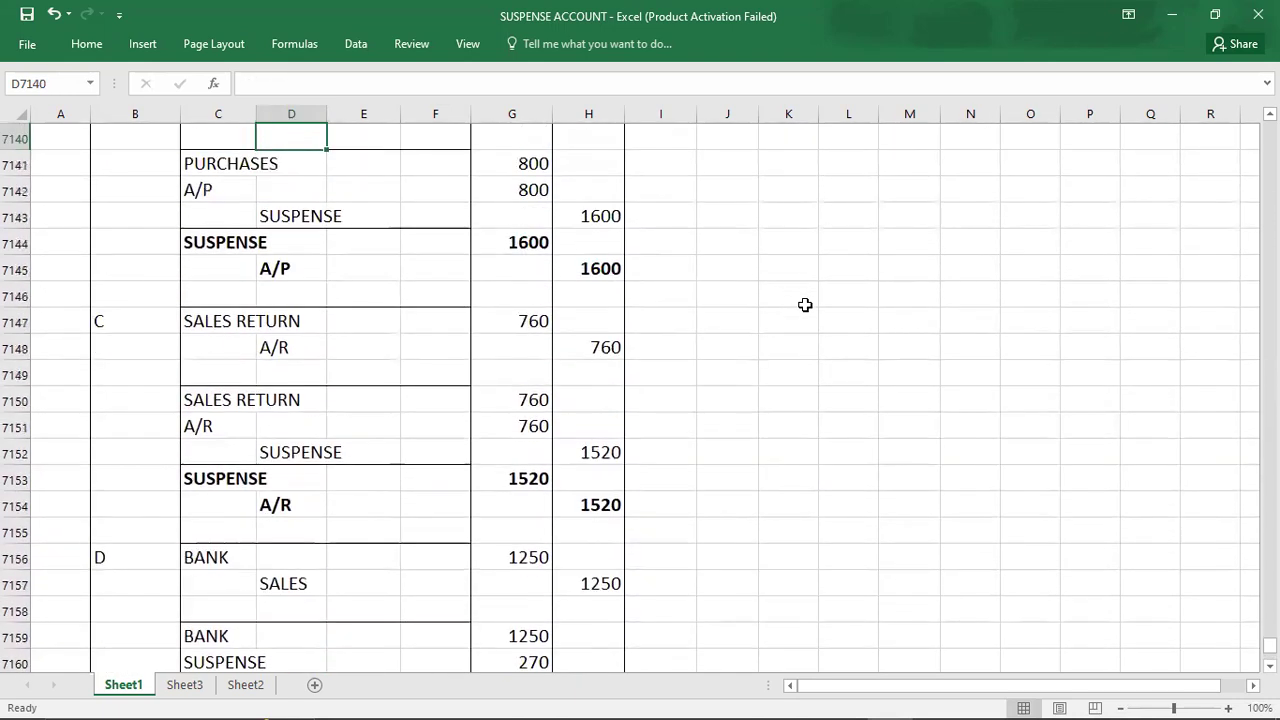
key("Up")
key("Up")
key("Down")
key("Down")
key("Down")
key("Down")
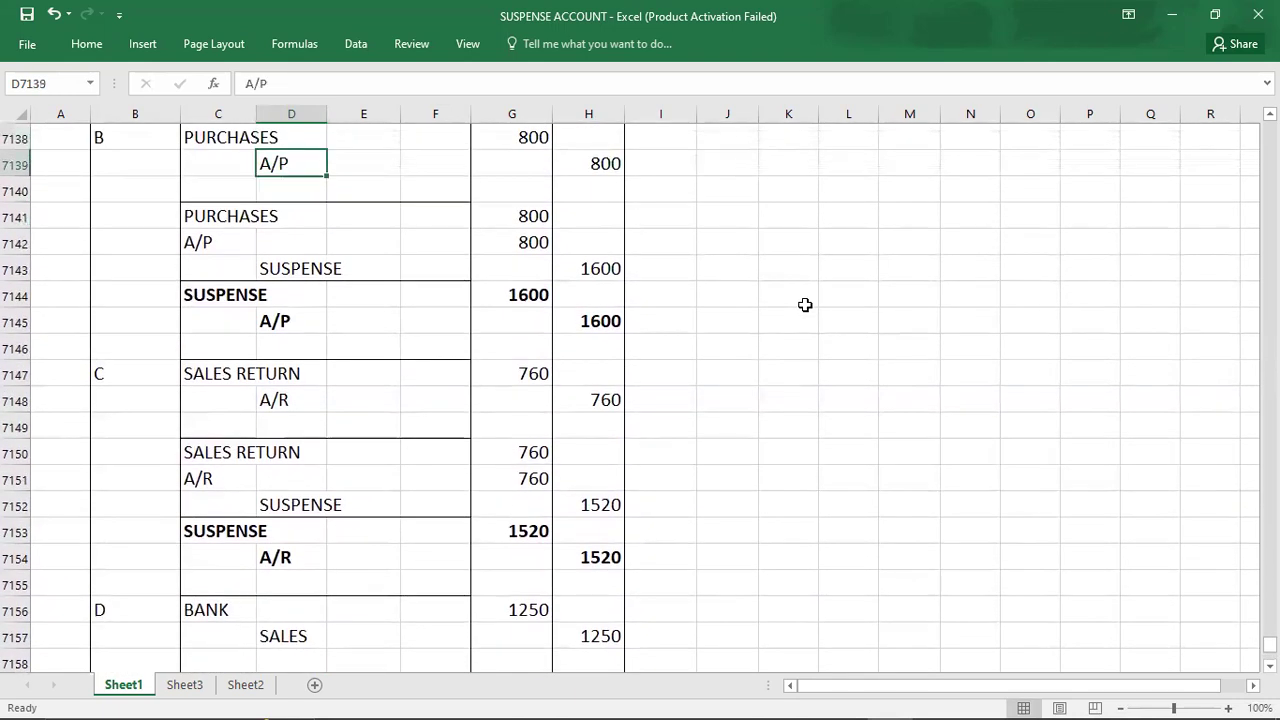
key("Down")
key("Down")
key("Down")
key("Right")
key("Right")
key("Right")
key("Right")
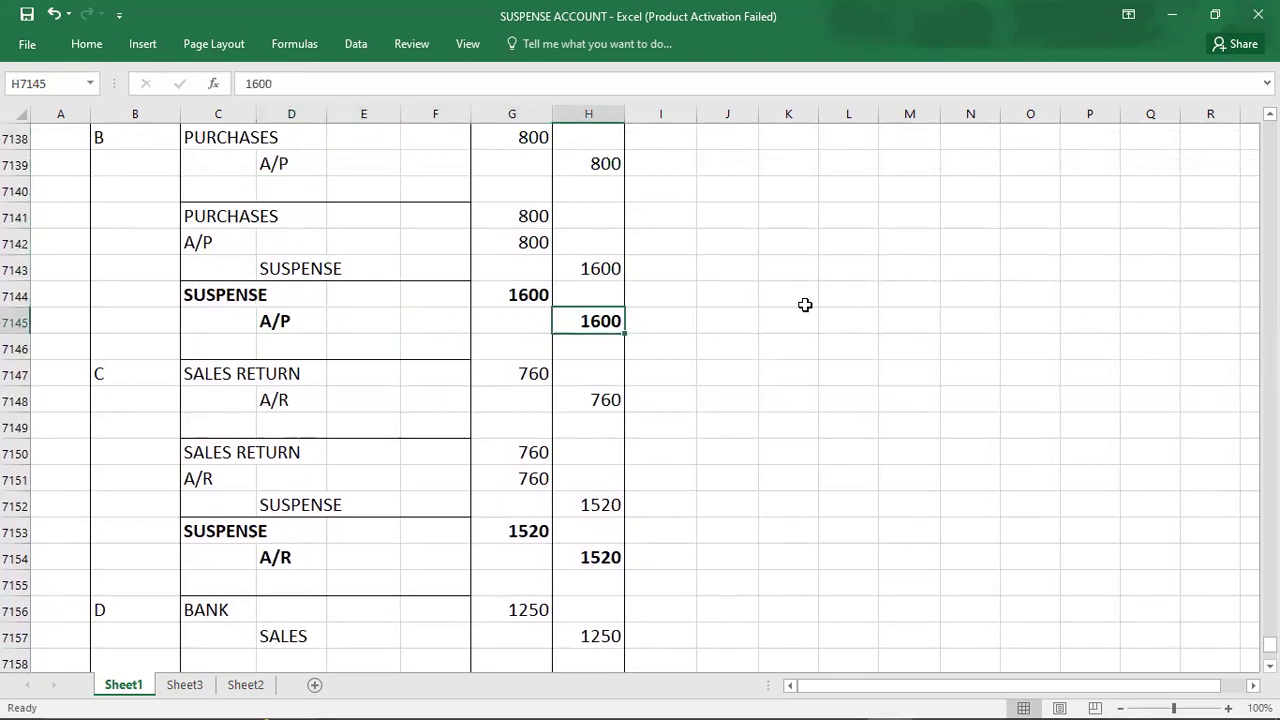
- Return to the trial balance and extend the PAYABLES working in D7179 to 3100+1600
key("Down")
key("Down")
key("Down")
key("Down")
key("Down")
key("Down")
key("Down")
key("Down")
key("Down")
key("Down")
key("Down")
key("Down")
key("Down")
key("Down")
key("Down")
key("Down")
key("Down")
key("Down")
key("Down")
key("Down")
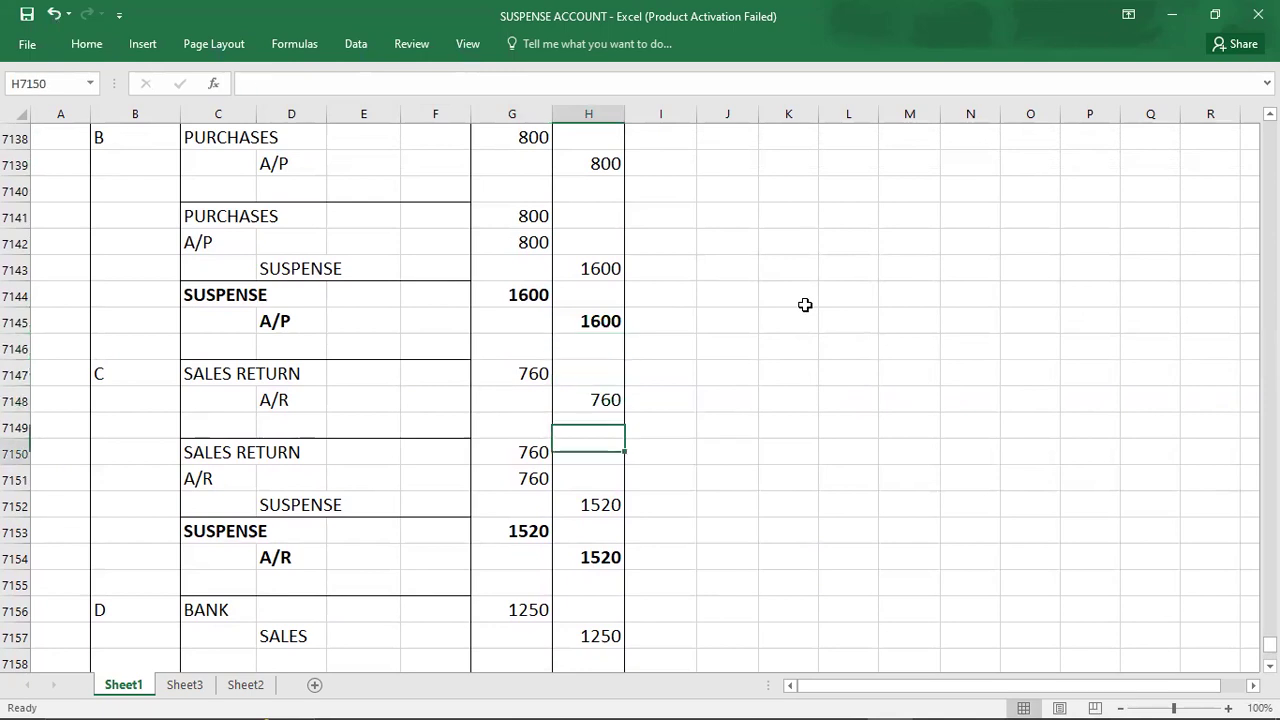
key("Down")
key("Down")
key("Down")
key("Down")
key("Down")
key("Down")
key("Down")
key("Down")
key("Down")
key("Down")
key("Down")
key("Down")
key("Down")
key("Down")
key("Down")
key("Down")
key("Down")
key("Down")
key("Down")
key("Down")
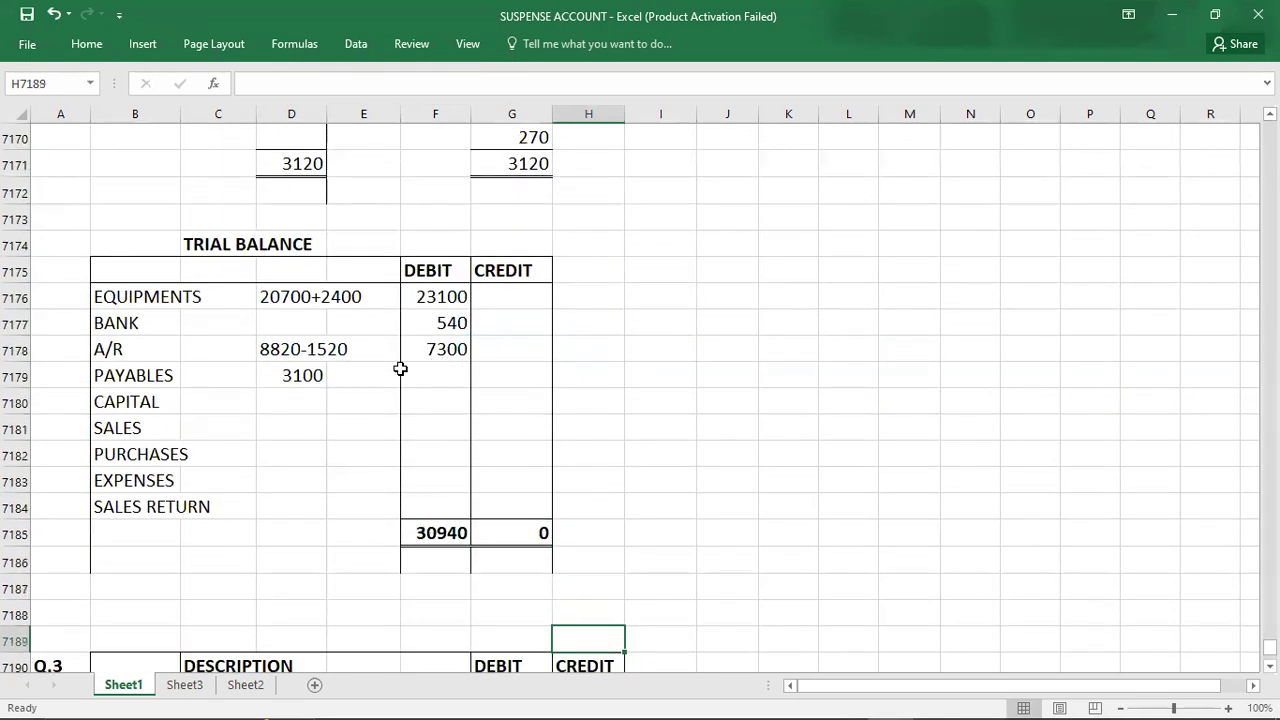
double_click(318, 375)
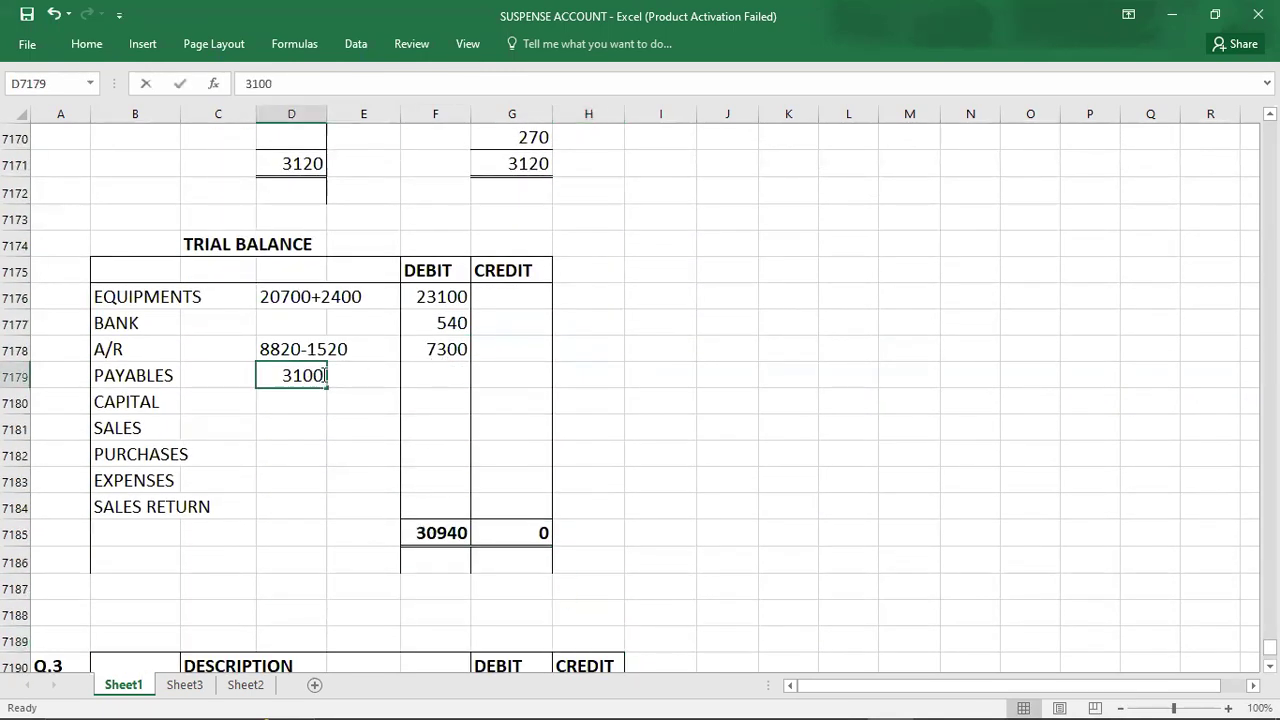
type("+1600")
key("Tab")
- Enter the corrected payables balance of 4700 in the credit column, G7179
key("Tab")
key("Tab")
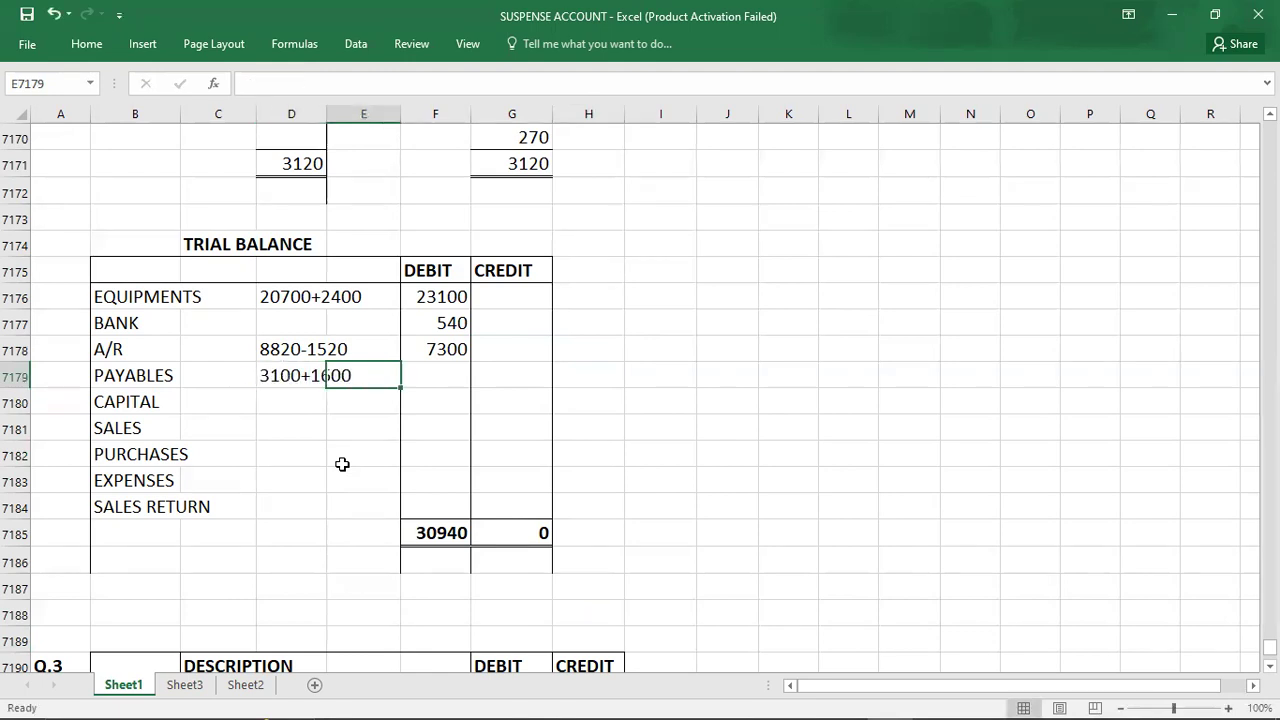
type("4700")
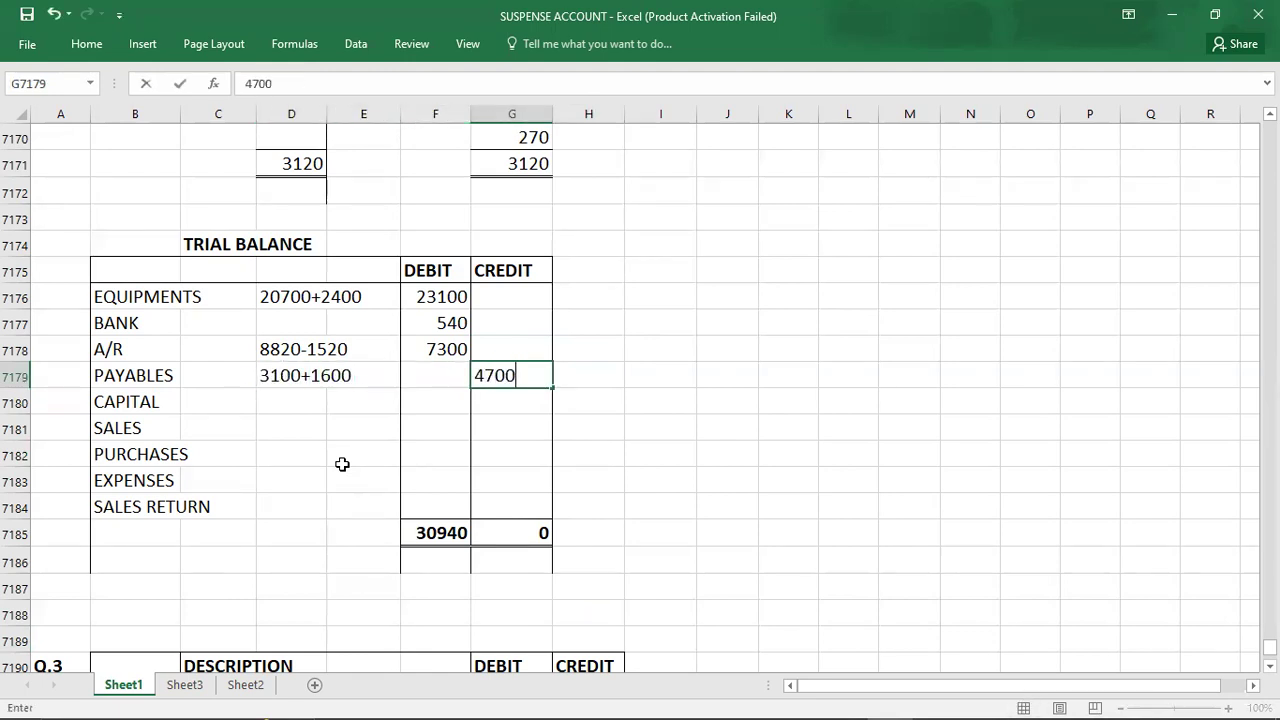
key("Return")
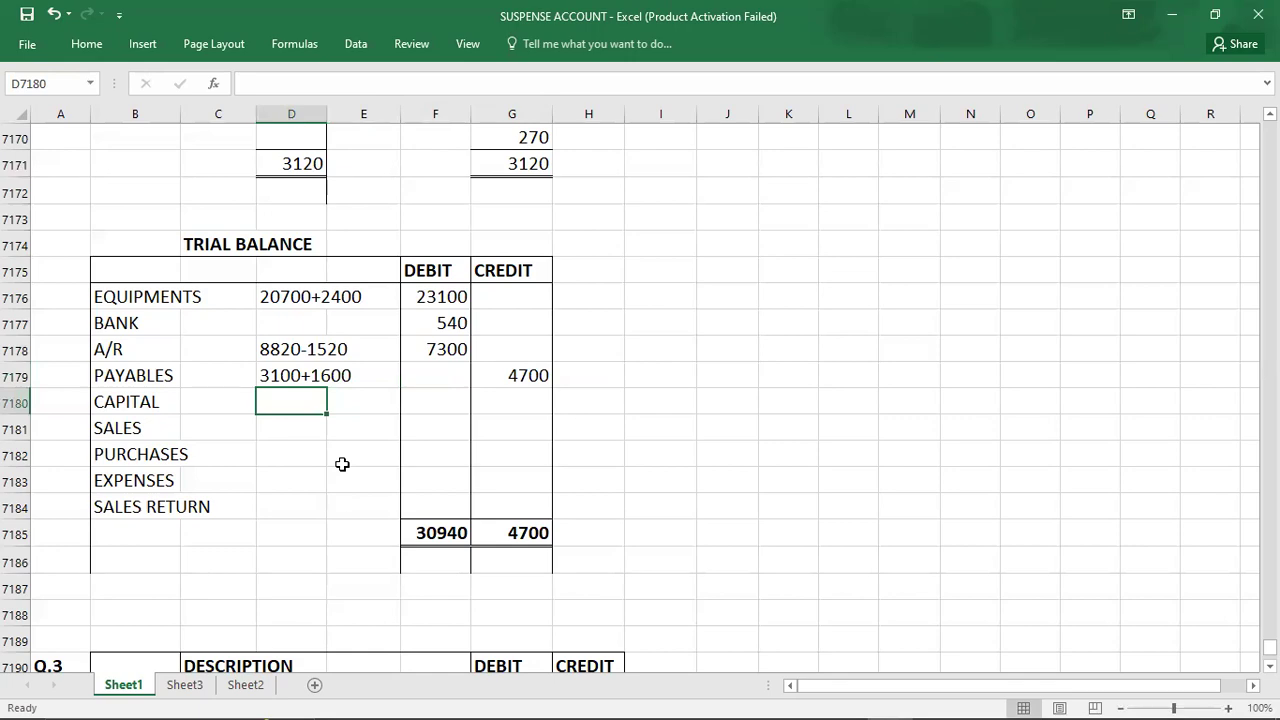
- Look up the capital balance in the PDF question and enter 14700 in the credit column, G7180
key("alt+Tab")
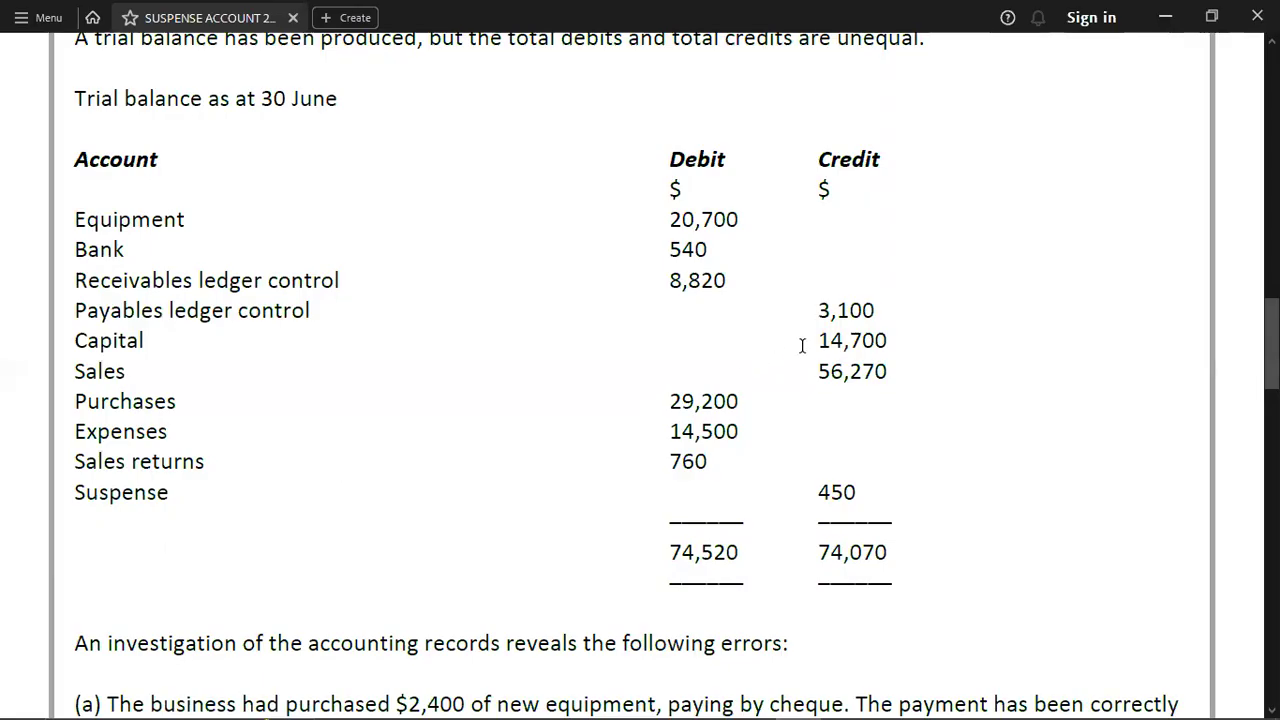
key("alt+Tab")
key("Right")
key("Right")
key("Right")
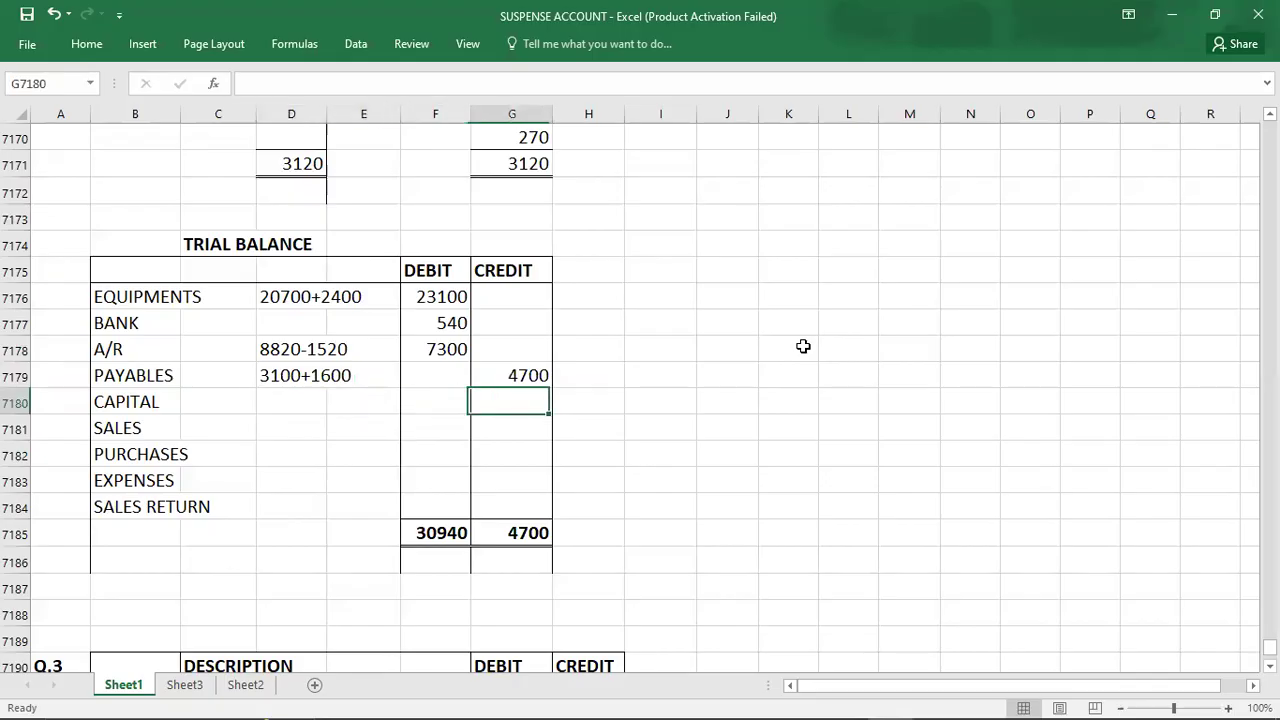
type("14700")
key("Return")
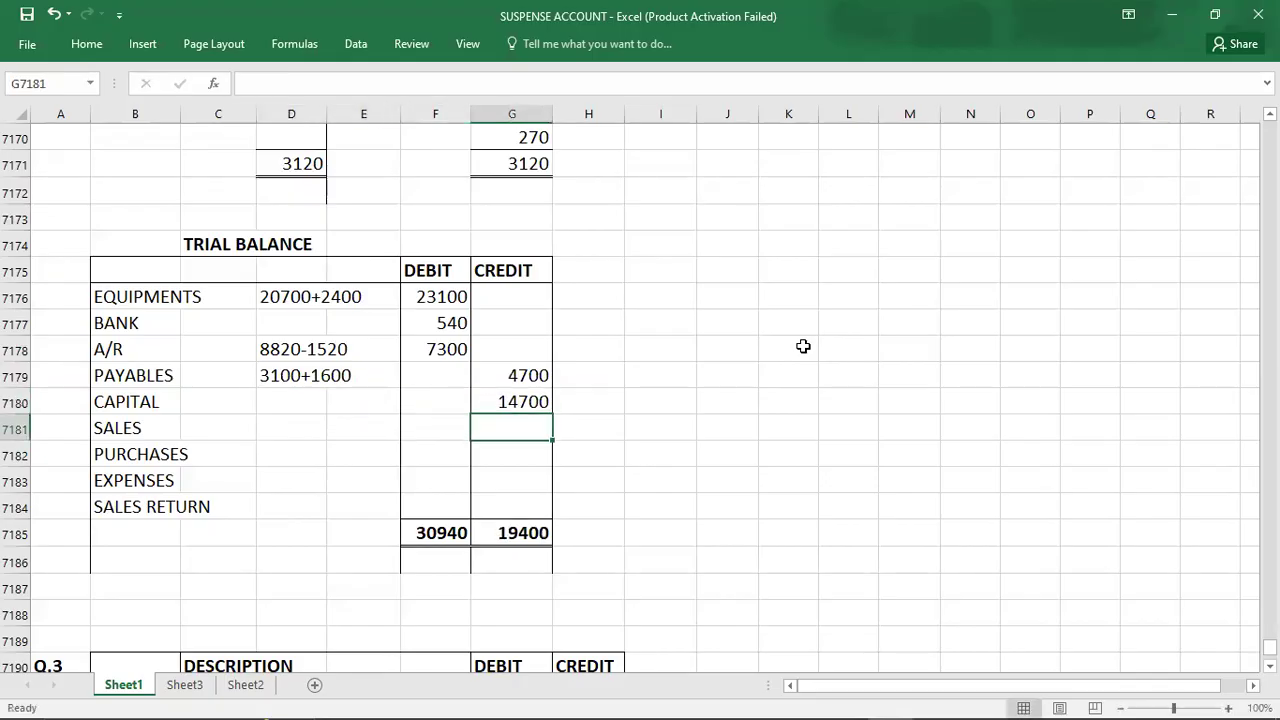
- Look up the sales balance in the PDF question and enter 56270 as the SALES working in D7181
key("alt+Tab")
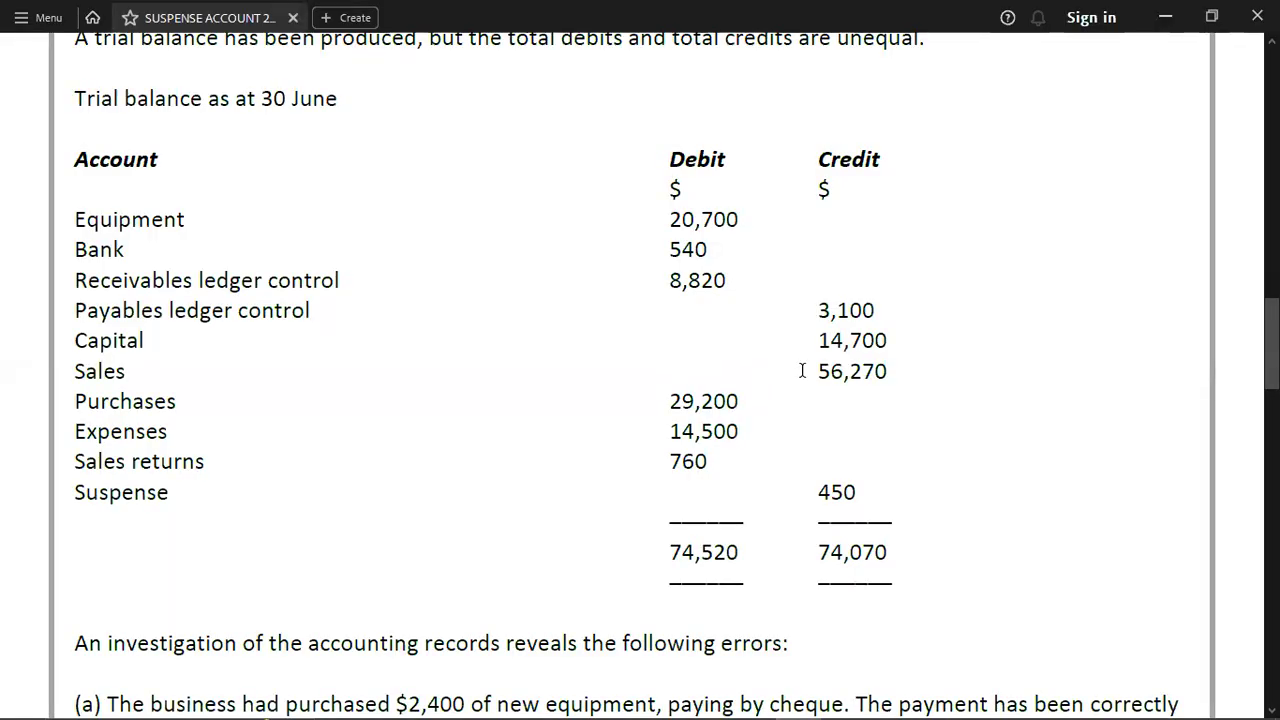
key("alt+Tab")
key("Left")
key("Left")
key("Left")
type("56270")
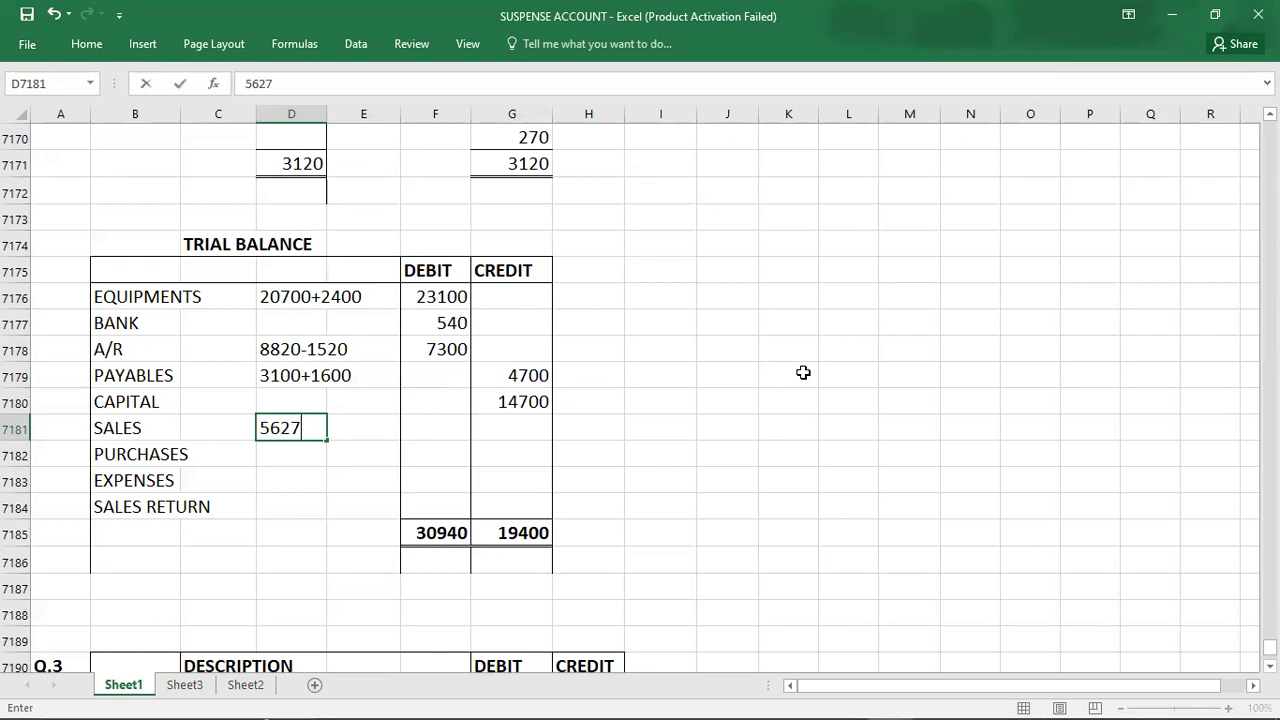
- Search the journal for the bold correction affecting SALES and select its debit amount under entry D, G7162
key("Up")
key("Up")
key("Up")
key("Up")
key("Up")
key("Up")
key("Up")
key("Up")
key("Up")
key("Up")
key("Up")
key("Up")
key("Up")
key("Up")
key("Up")
key("Up")
key("Up")
key("Up")
key("Up")
key("Up")
key("Up")
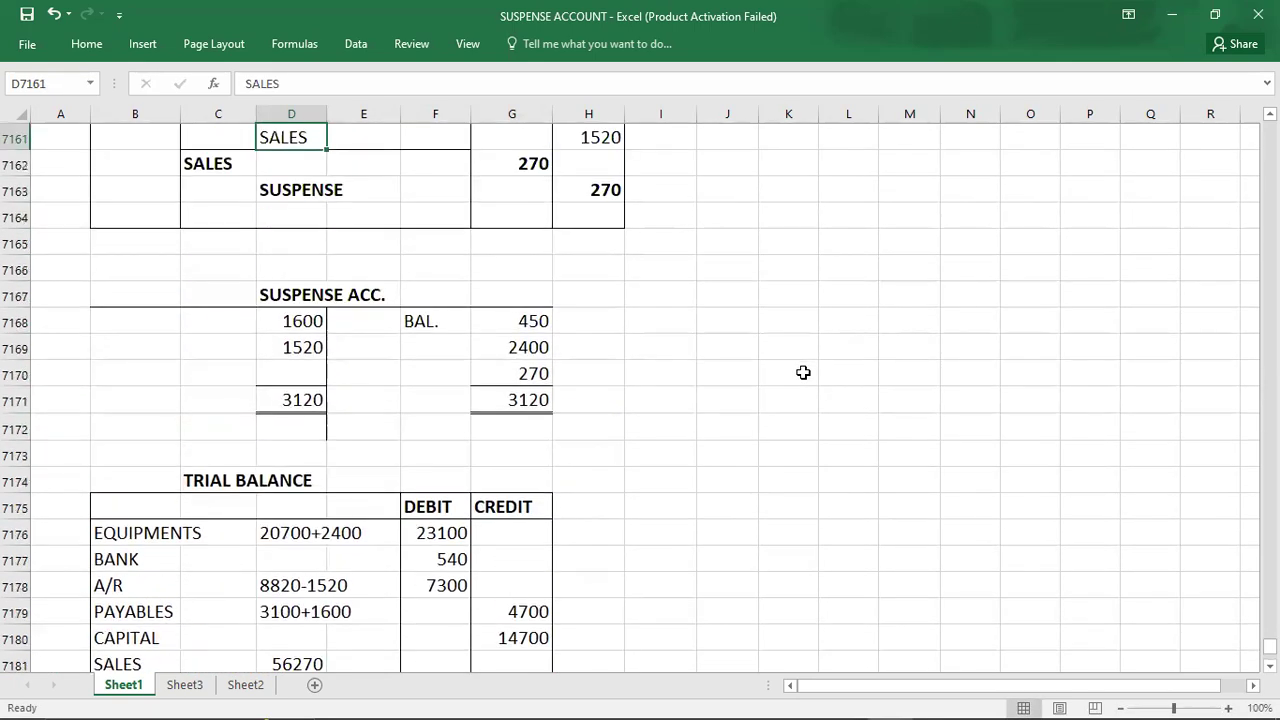
key("Up")
key("Up")
key("Up")
key("Up")
key("Up")
key("Up")
key("Up")
key("Up")
key("Up")
key("Up")
key("Up")
key("Up")
key("Up")
key("Up")
key("Up")
key("Up")
key("Up")
key("Up")
key("Up")
key("Up")
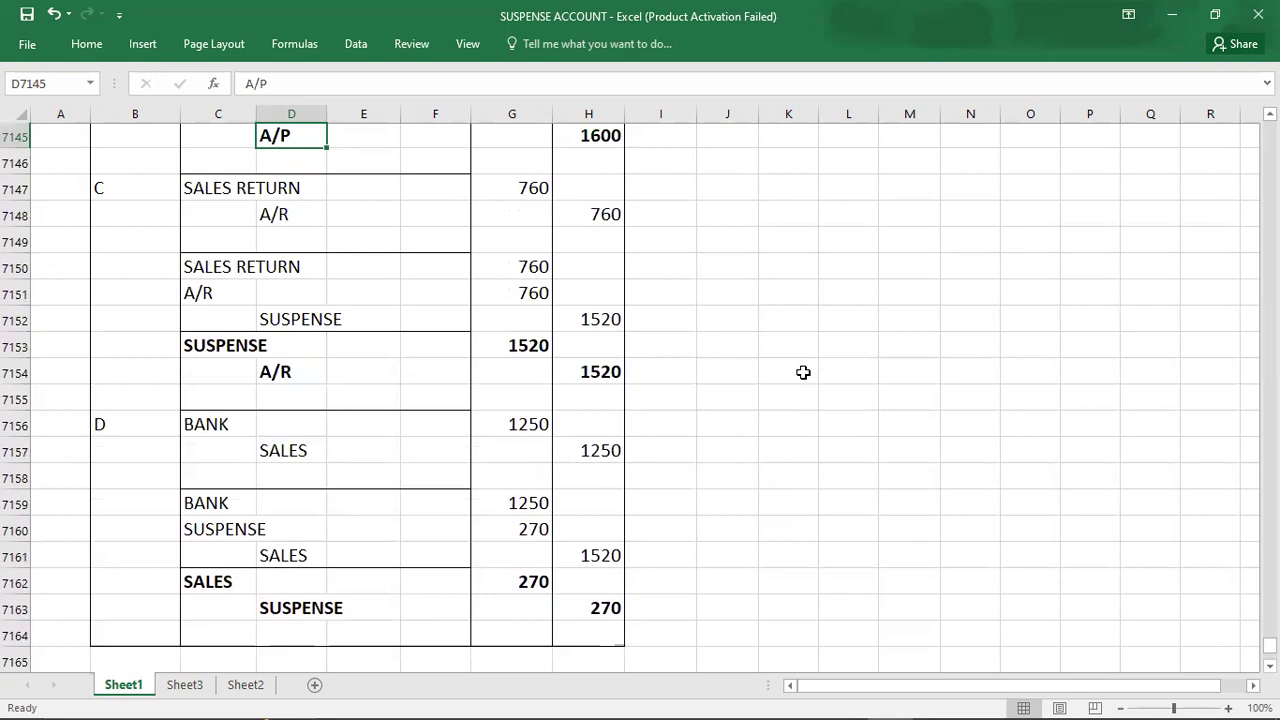
key("Down")
key("Down")
key("Down")
key("Down")
key("Down")
key("Down")
key("Down")
key("Down")
key("Down")
key("Down")
key("Down")
key("Down")
key("Down")
key("Down")
key("Down")
key("Down")
key("Down")
key("Down")
key("Down")
key("Down")
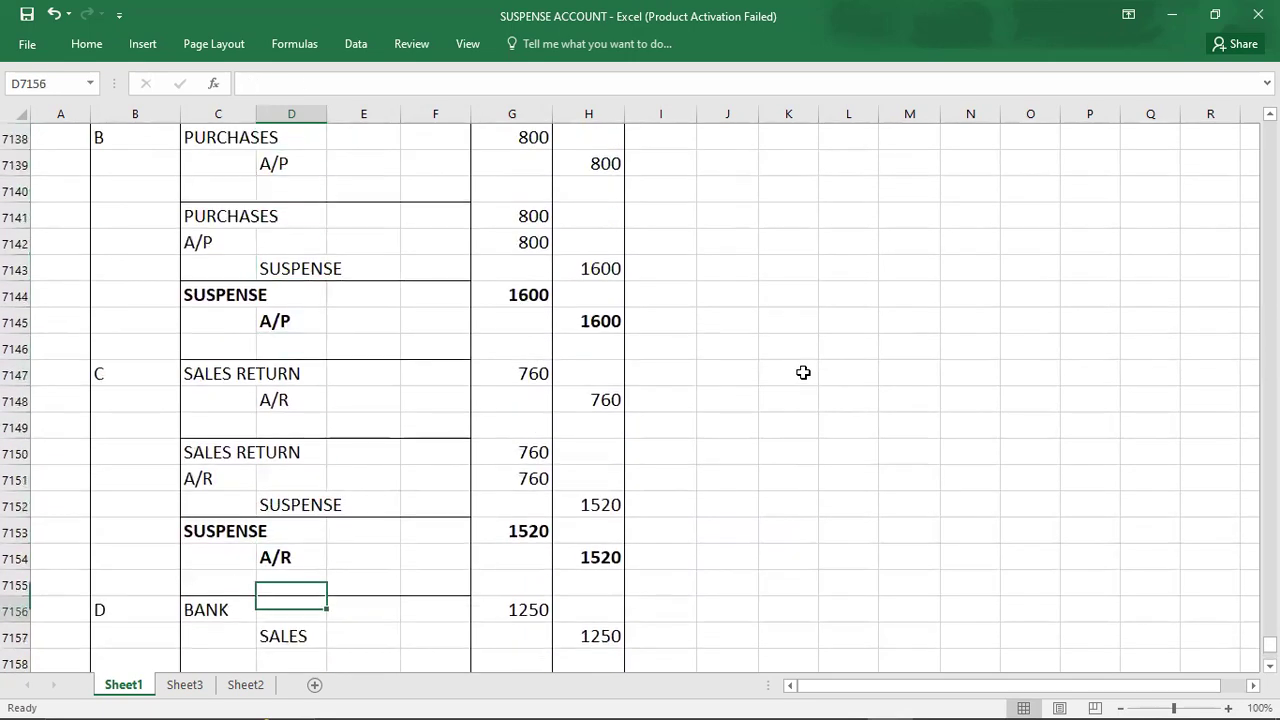
left_click(505, 373)
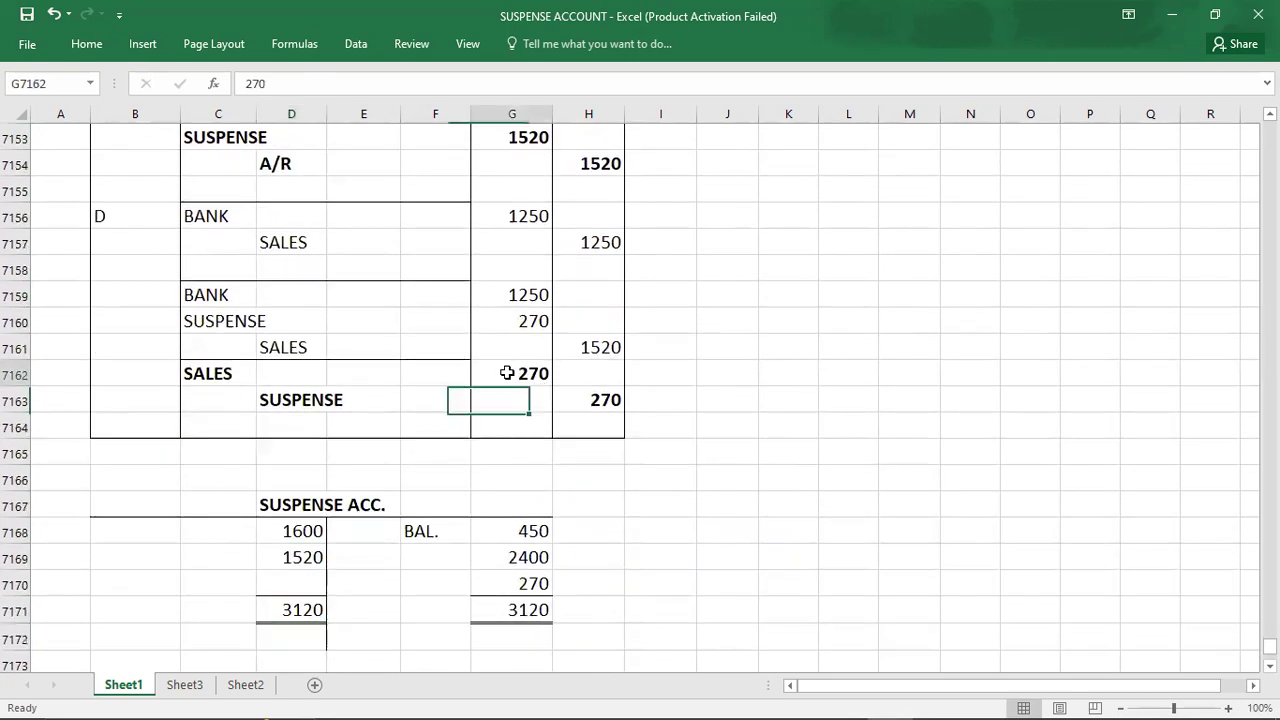
- Return to the trial balance and select the SALES working cell, D7181
key("Down")
key("Down")
key("Down")
key("Down")
key("Down")
key("Down")
key("Down")
key("Down")
key("Down")
key("Down")
key("Down")
key("Down")
key("Down")
key("Down")
key("Down")
key("Down")
key("Down")
key("Down")
key("Down")
key("Down")
key("Down")
key("Down")
key("Down")
key("Down")
key("Down")
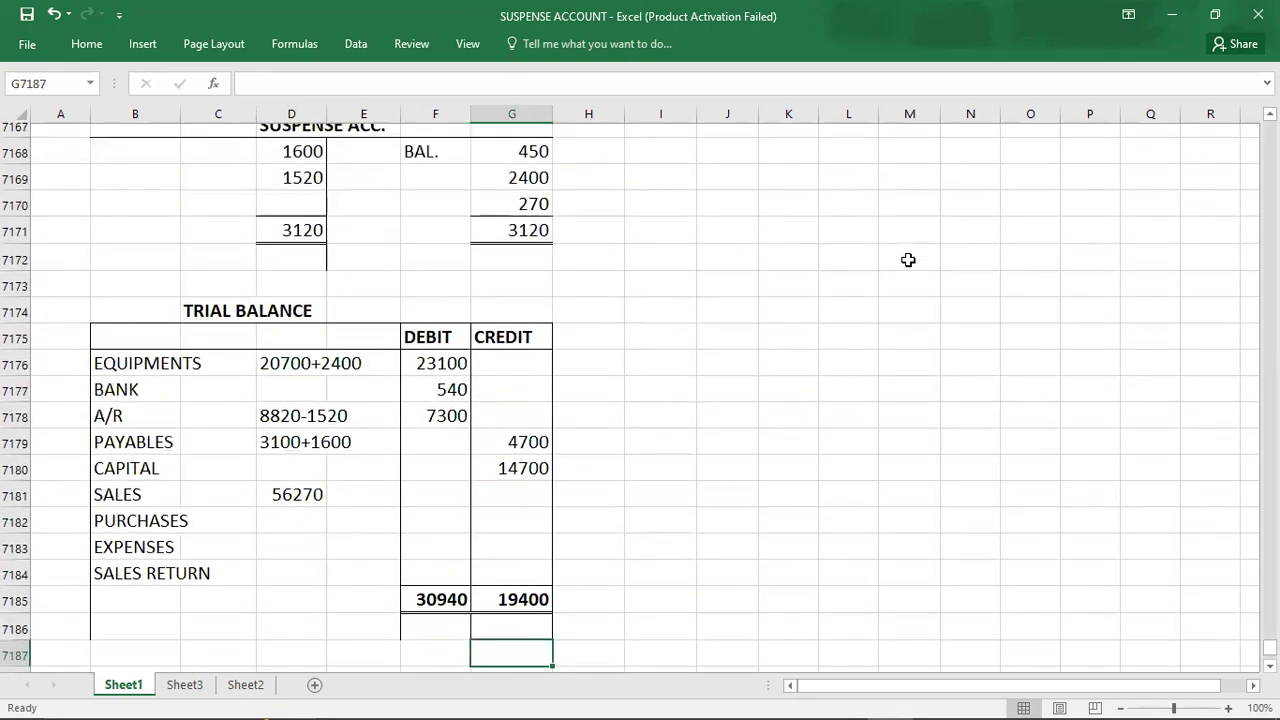
left_click(324, 423)
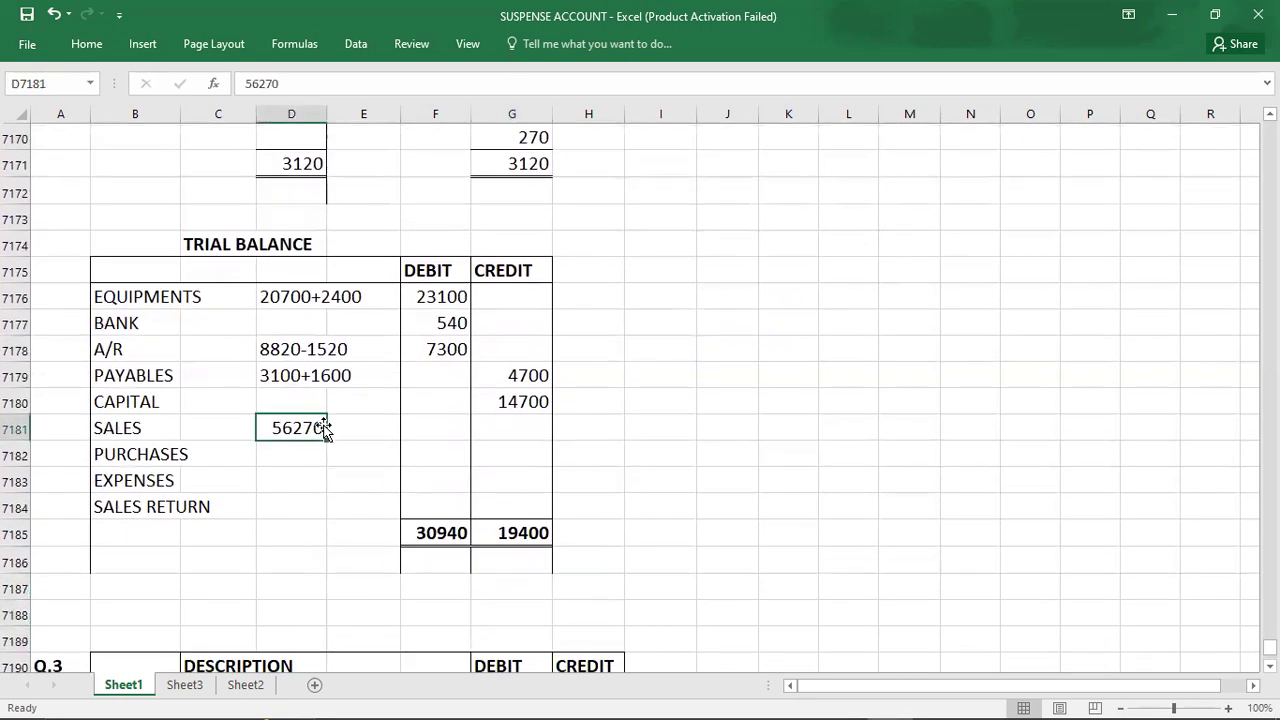
type("-270")
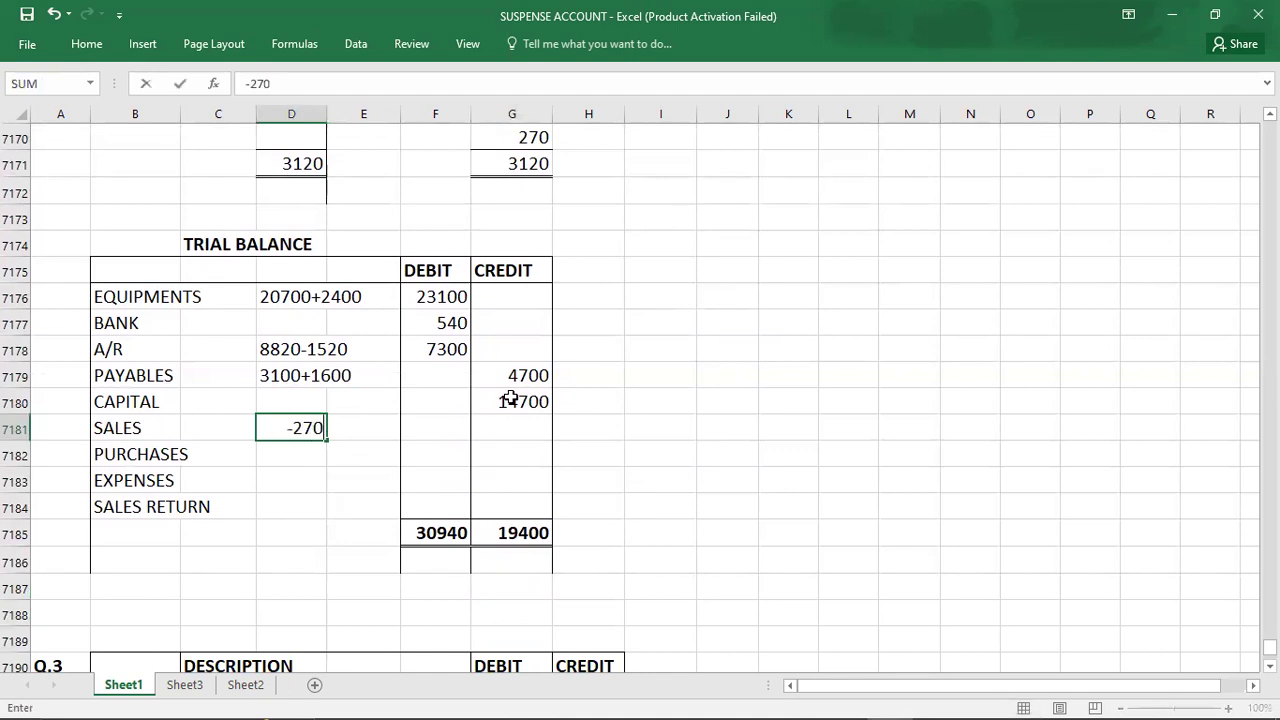
key("Tab")
key("Left")
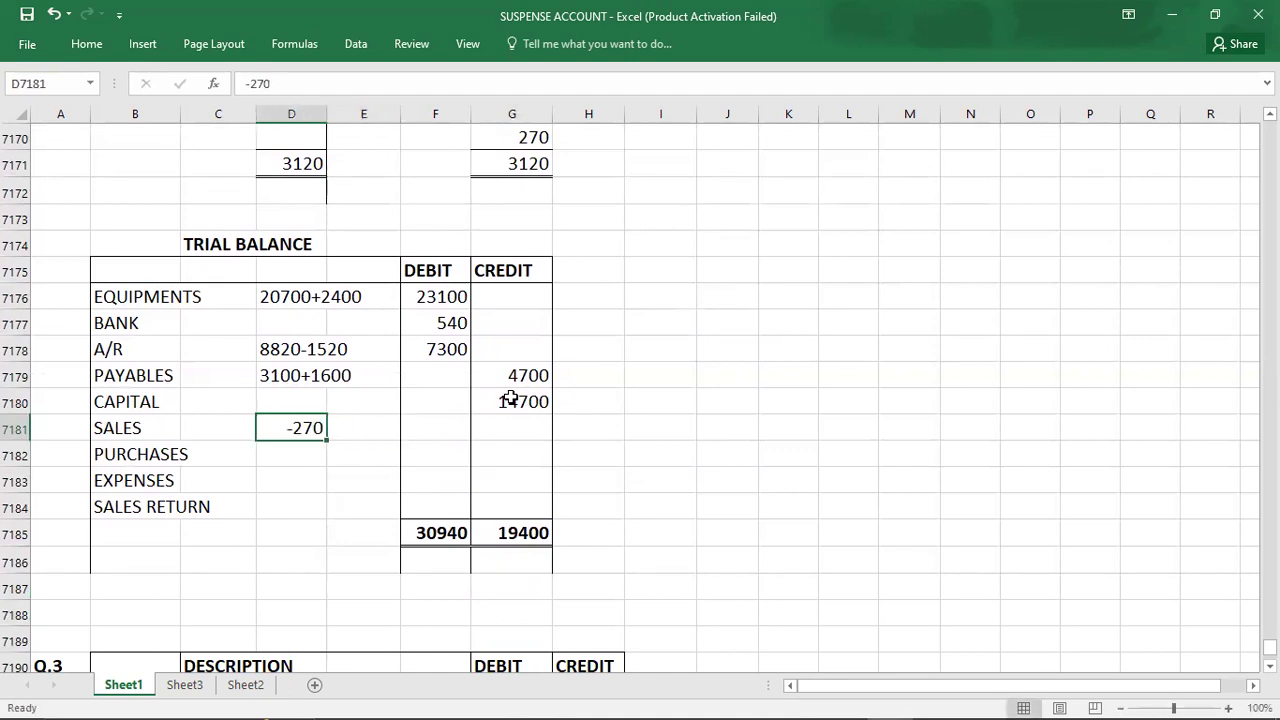
key("alt+Tab")
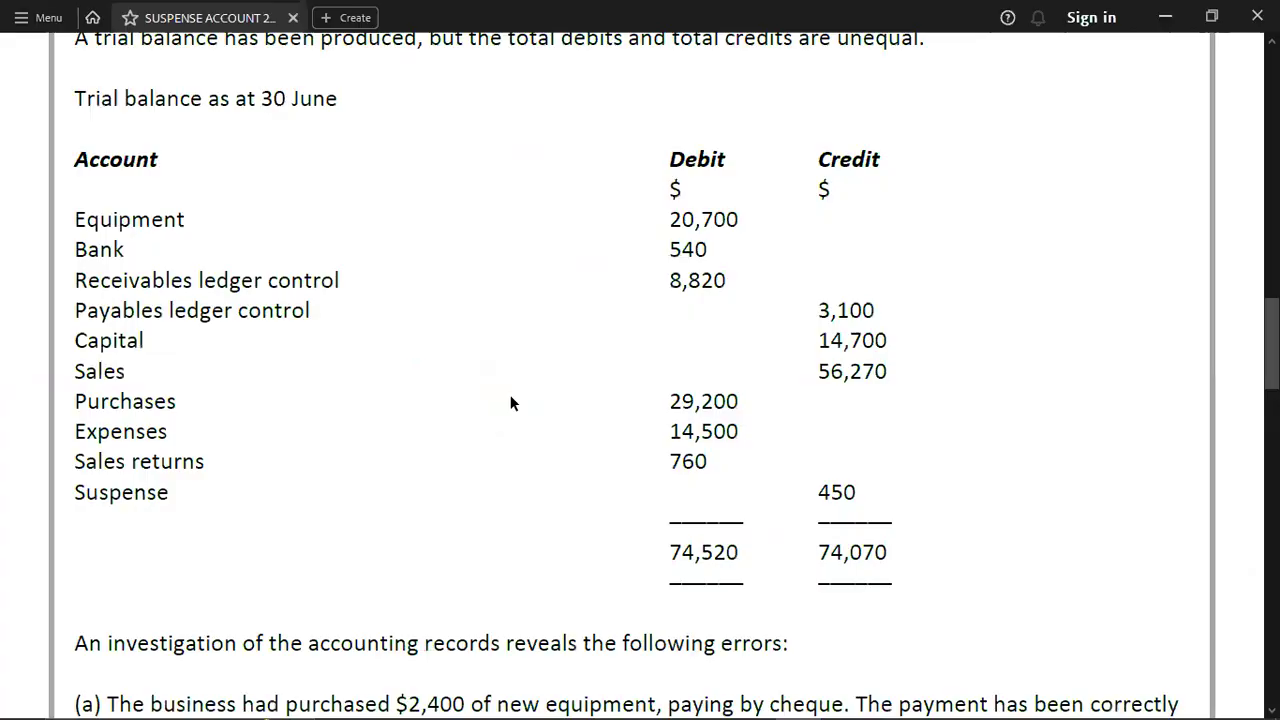
key("alt+Tab")
key("ctrl+z")
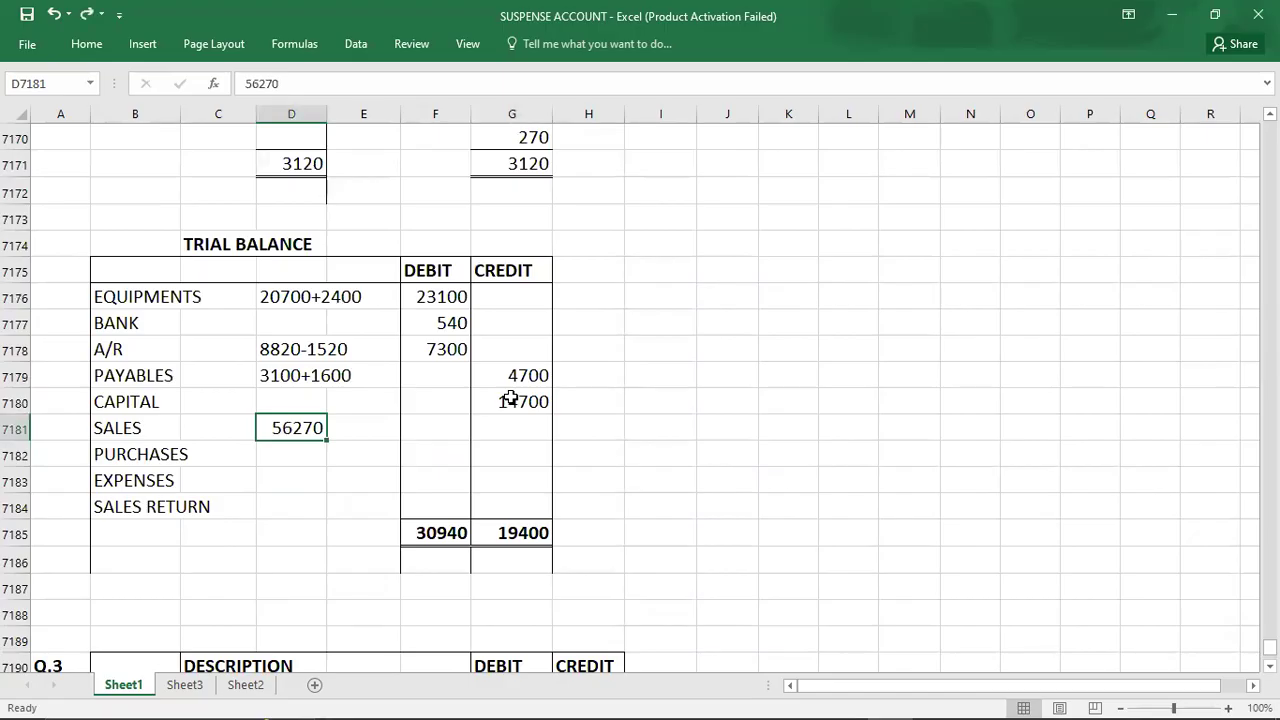
- Extend the SALES working in D7181 to 56270-270
double_click(318, 428)
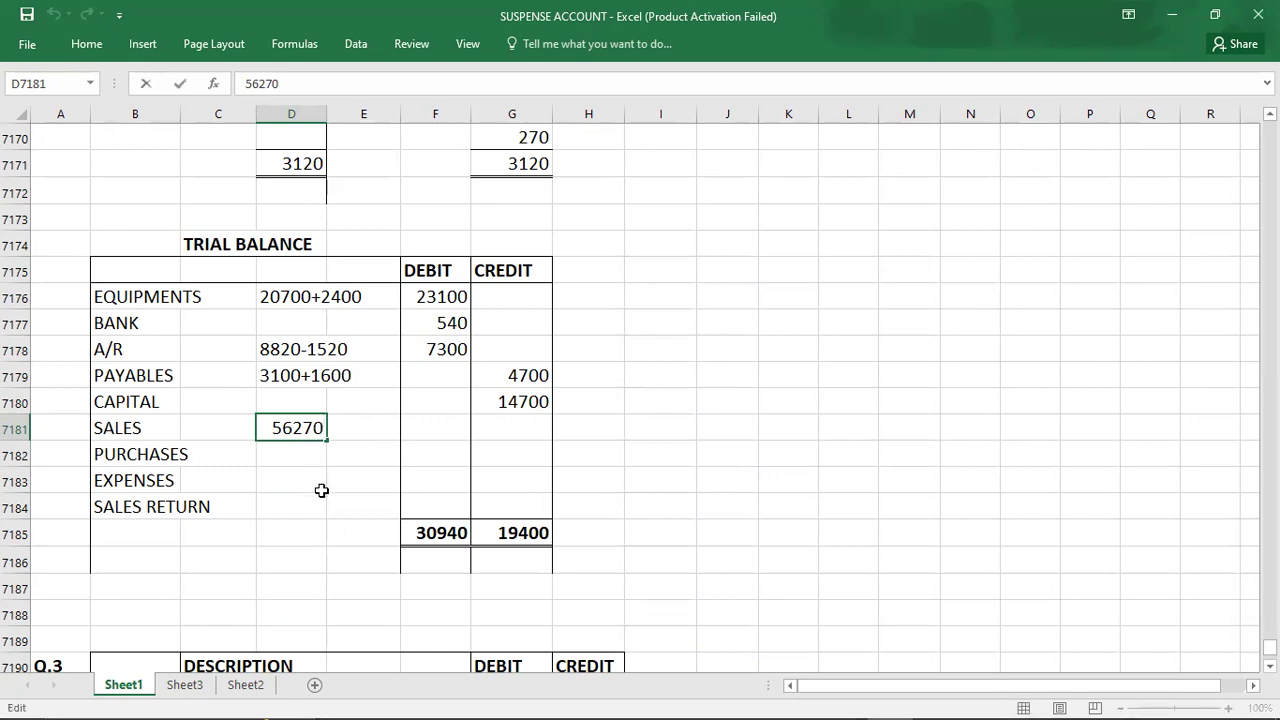
type("-")
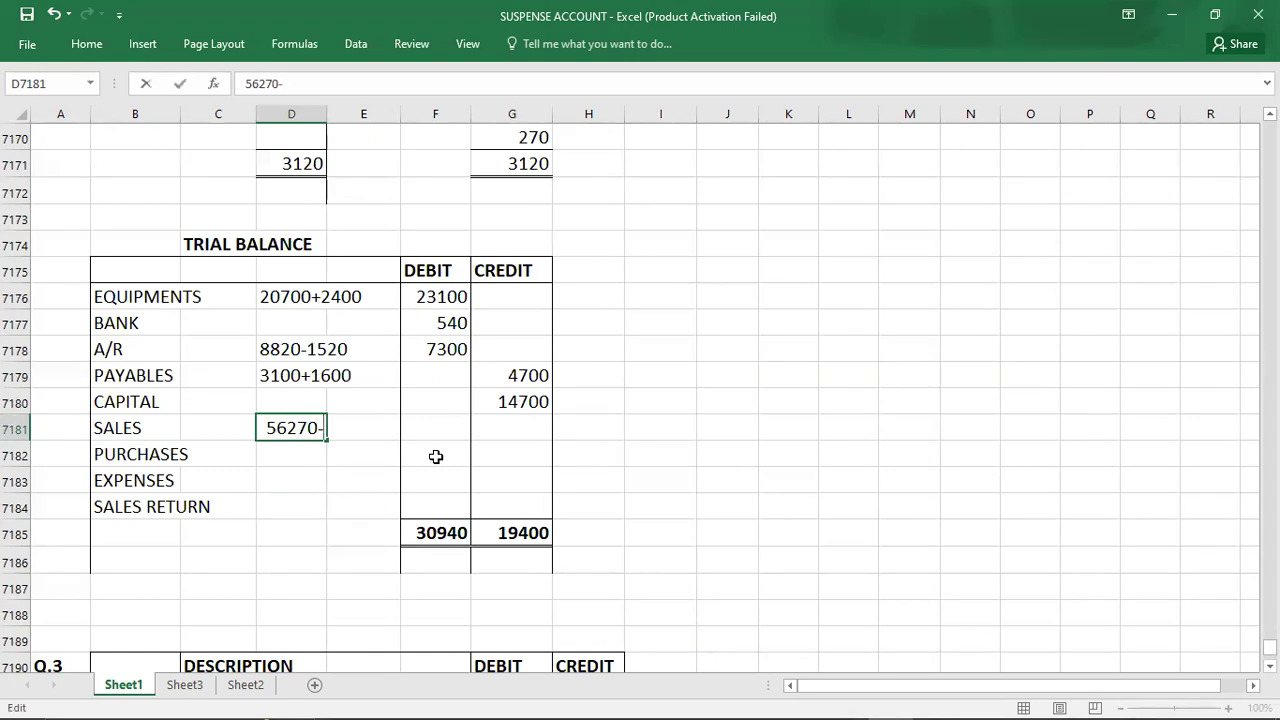
type("270")
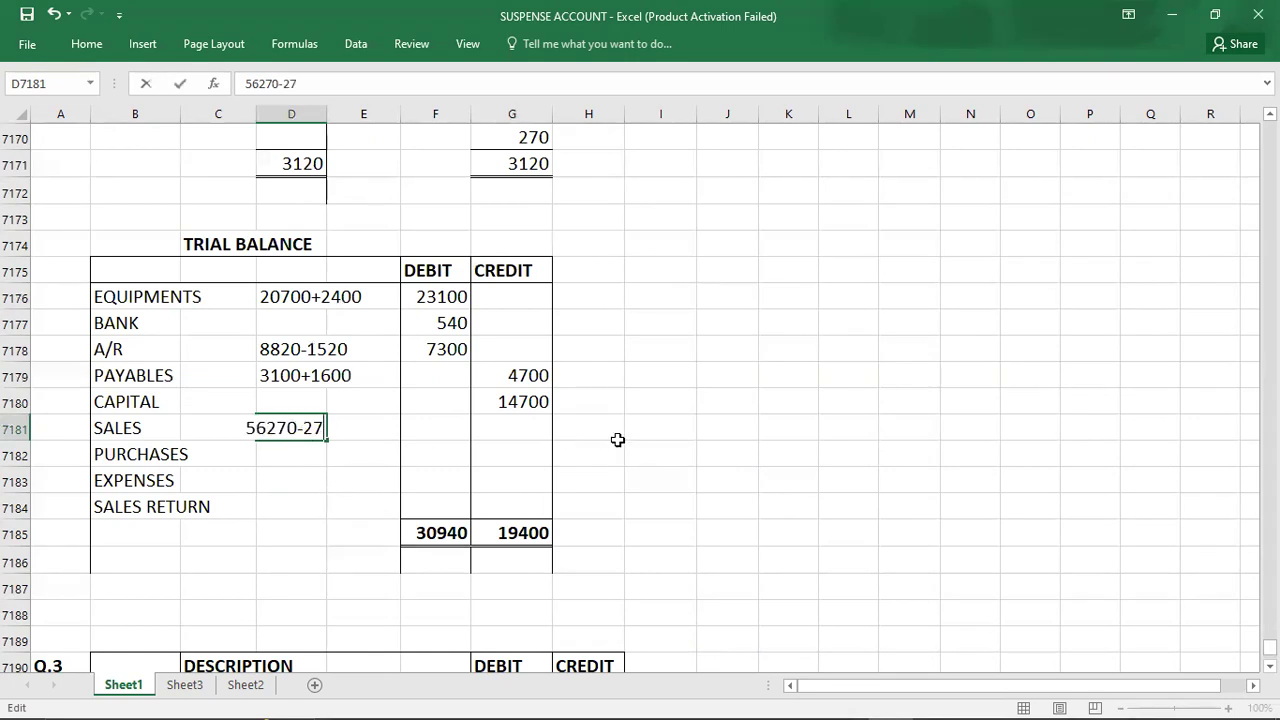
key("Tab")
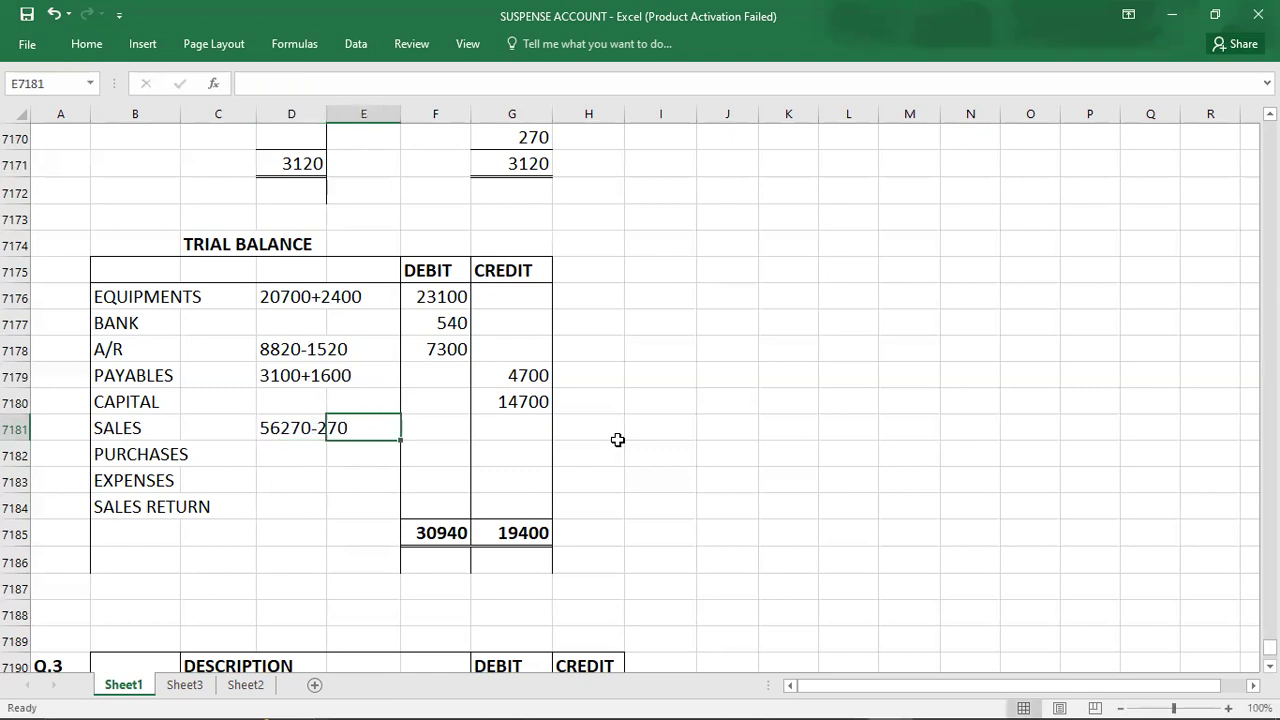
key("Right")
type("56")
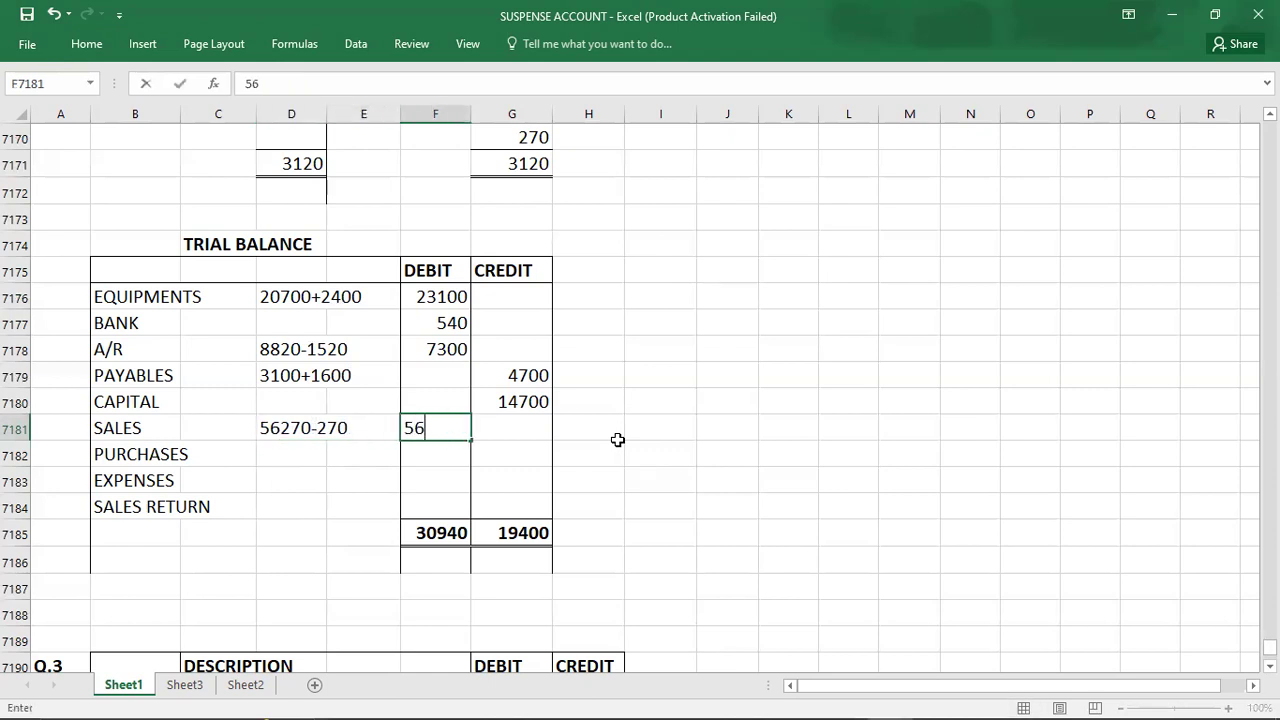
type("000")
key("BackSpace")
key("BackSpace")
key("BackSpace")
key("BackSpace")
key("BackSpace")
- Enter the corrected sales balance of 56000 in the credit column, G7181
key("Right")
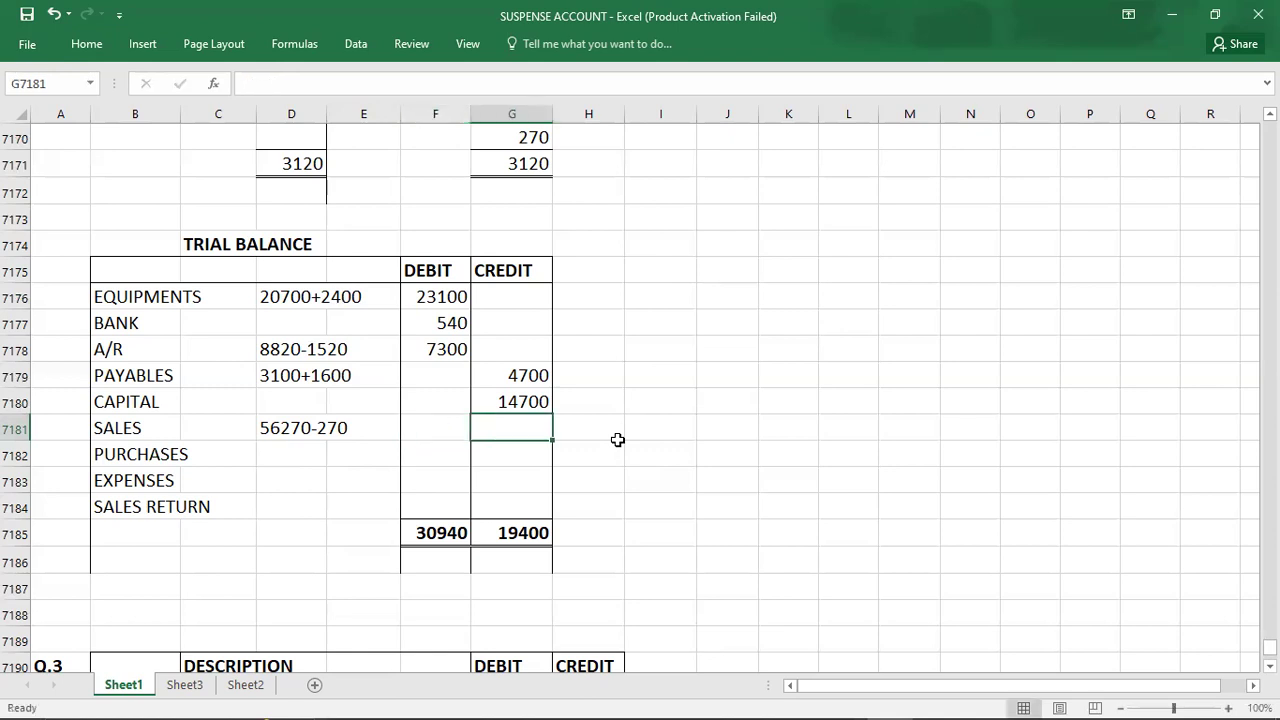
type("56000")
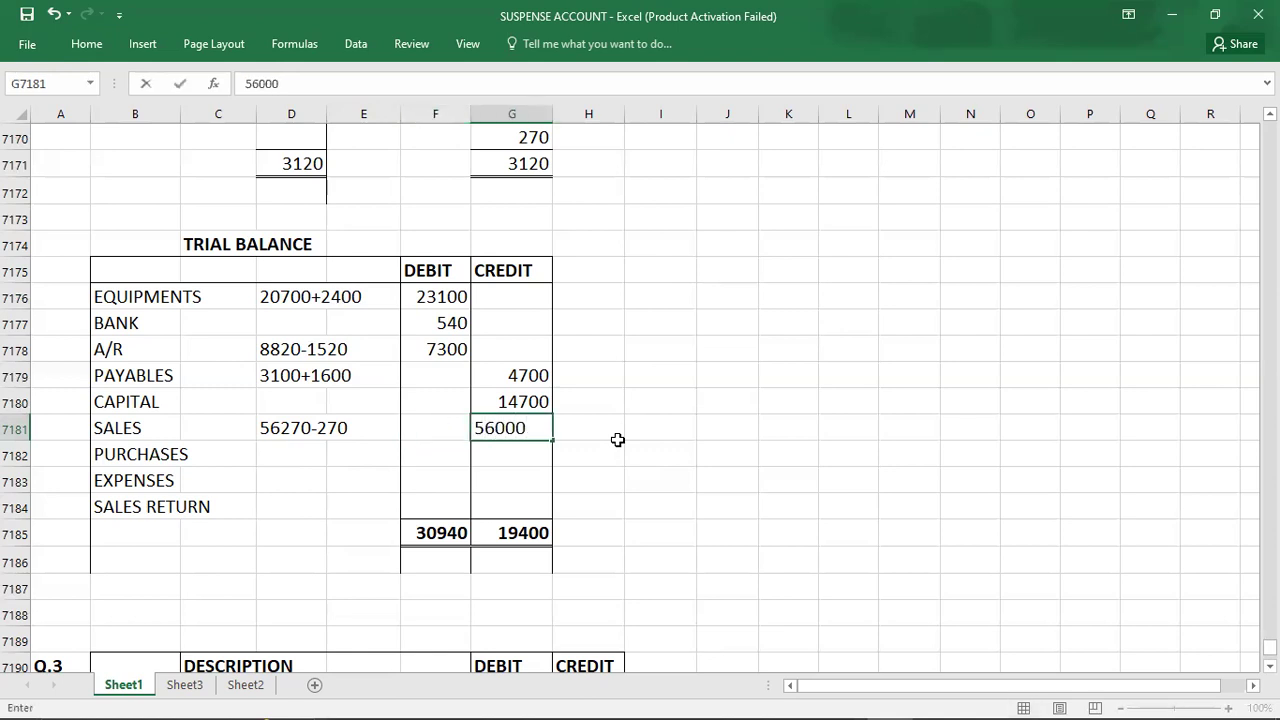
key("Return")
- Look up the purchases balance in the PDF question and enter 29200 as the PURCHASES working in D7182
key("Left")
key("Left")
key("Left")
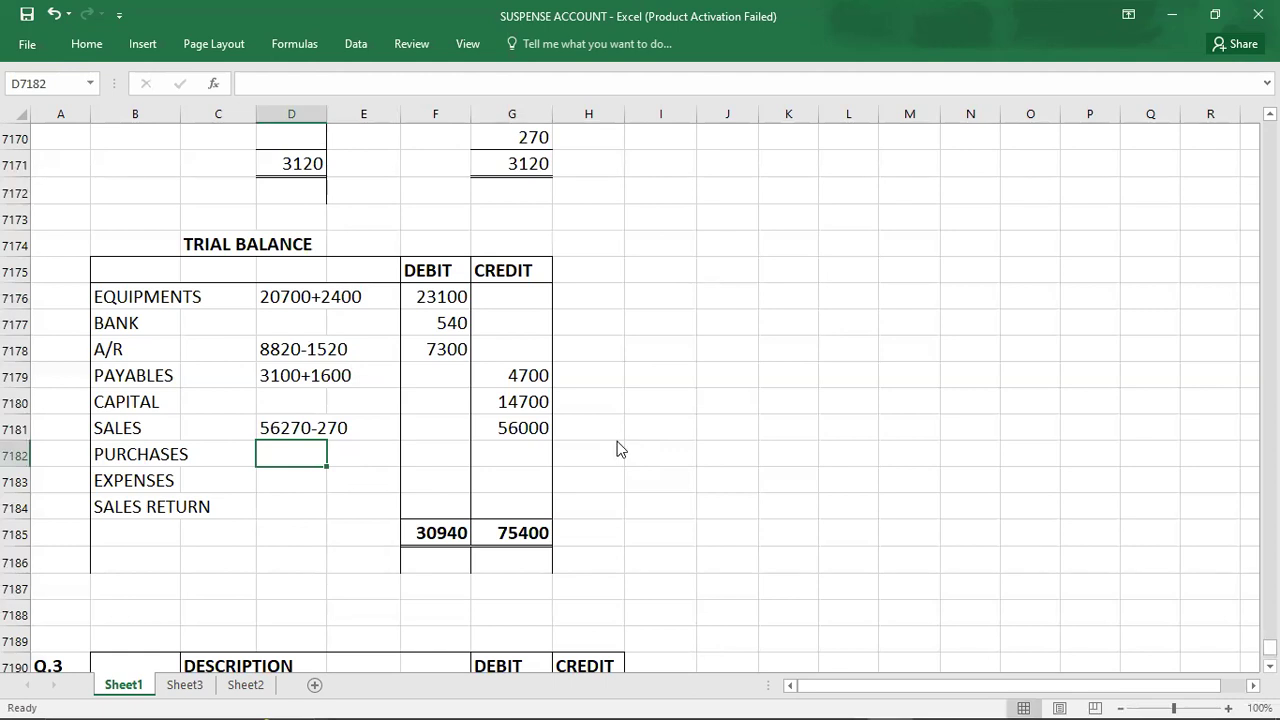
key("alt+Tab")
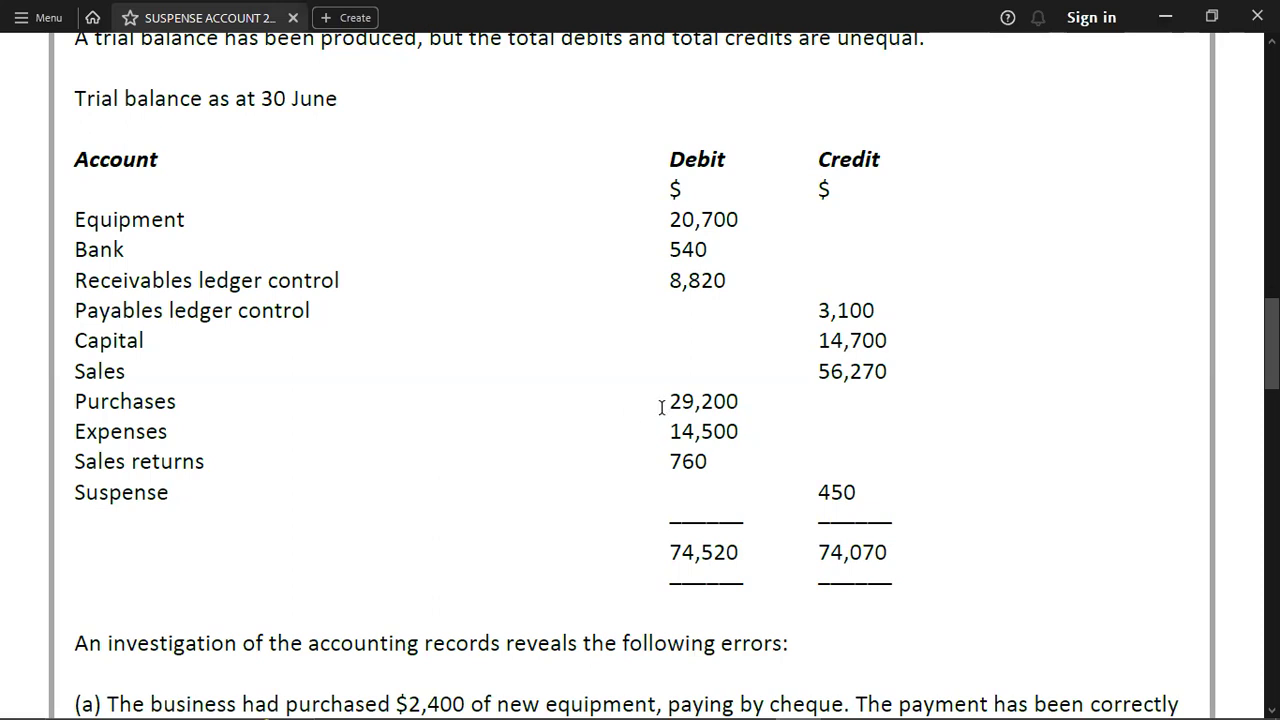
key("alt+Tab")
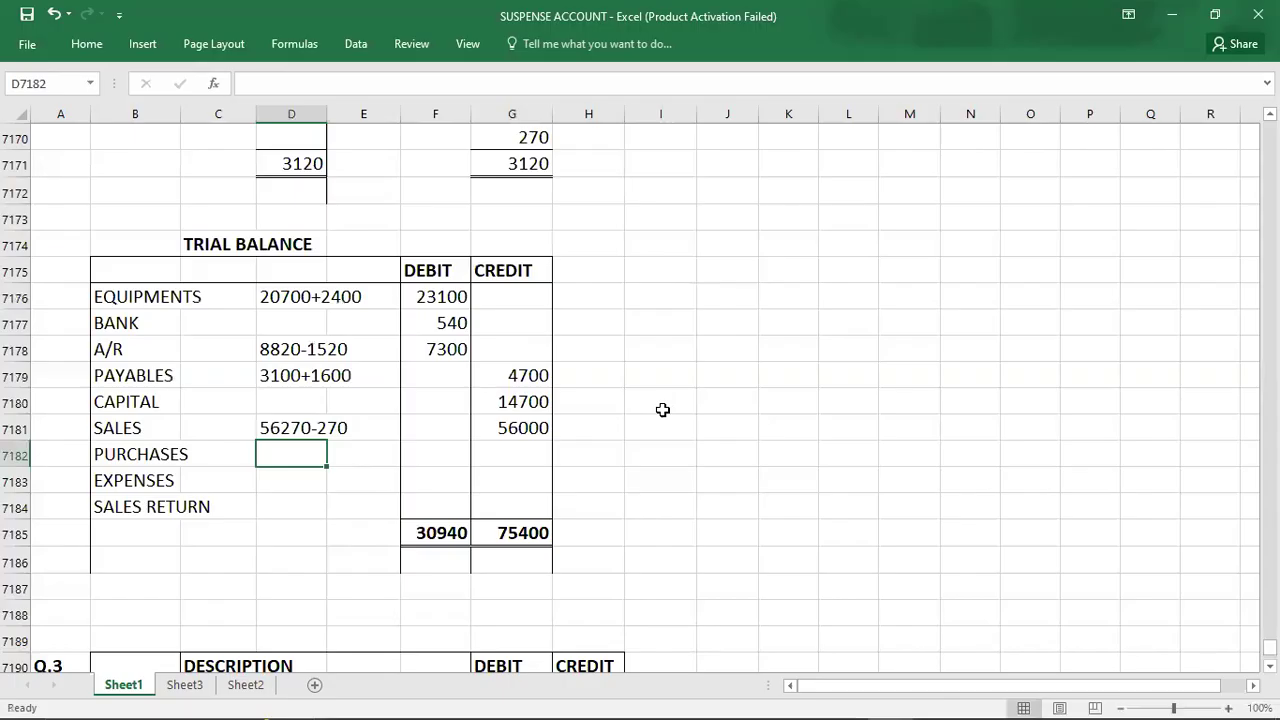
type("294")
key("BackSpace")
type("2200")
- Check the correcting journal entries A to D above the trial balance for any adjustment to purchases
key("Up")
key("Up")
key("Up")
key("Up")
key("Up")
key("Up")
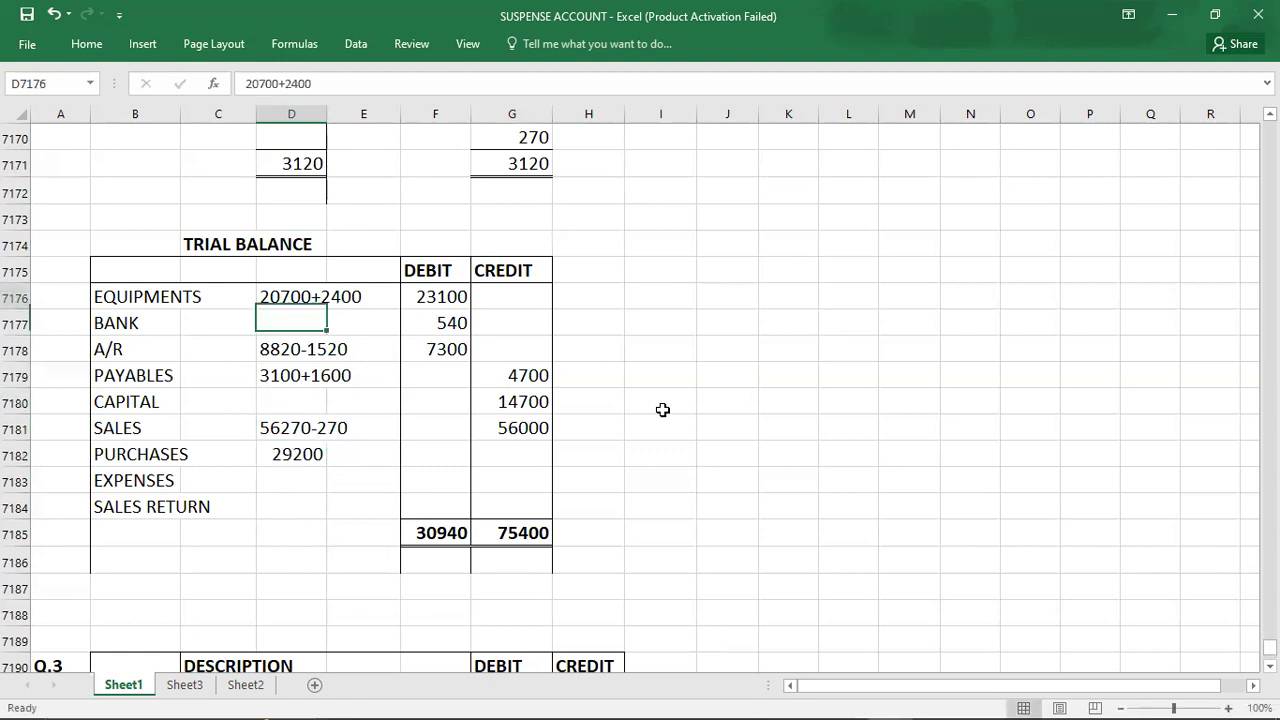
key("Up")
key("Up")
key("Up")
key("Up")
key("Up")
key("Up")
key("Up")
key("Up")
key("Up")
key("Up")
key("Up")
key("Up")
key("Up")
key("Up")
key("Up")
key("Up")
key("Up")
key("Up")
key("Up")
key("Up")
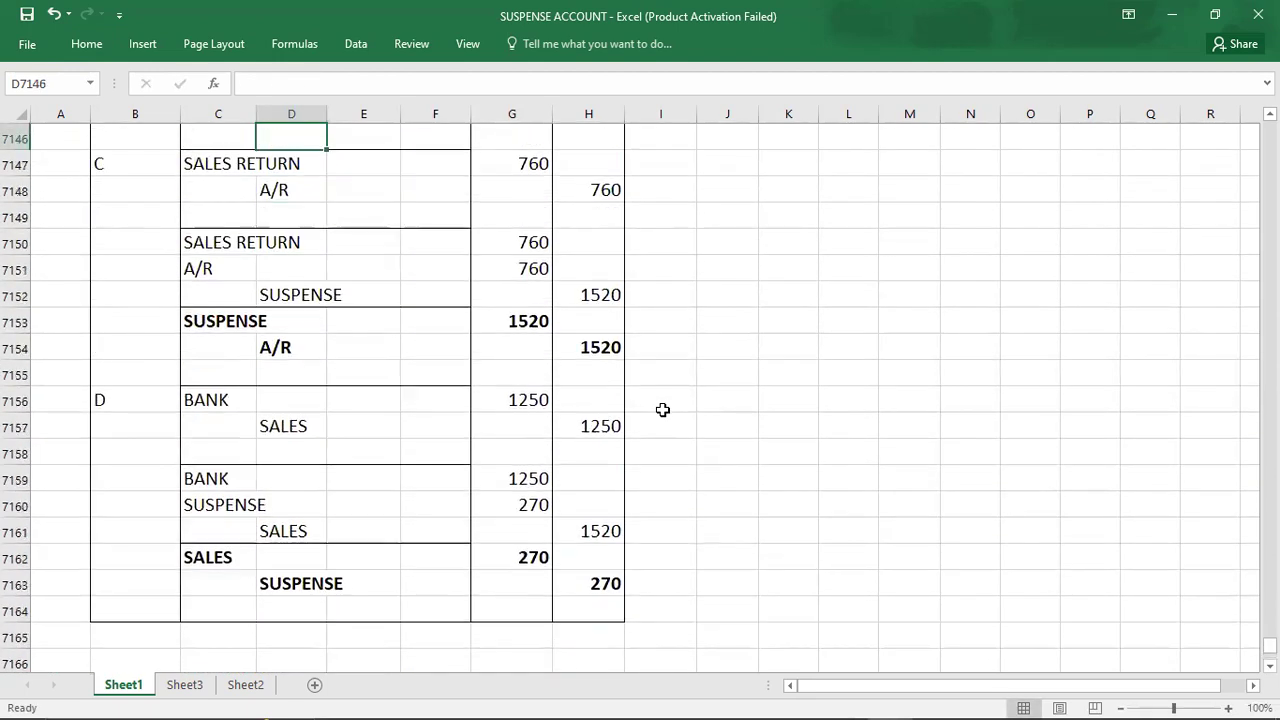
key("Up")
key("Up")
key("Up")
key("Up")
key("Up")
key("Up")
key("Up")
key("Up")
key("Up")
key("Up")
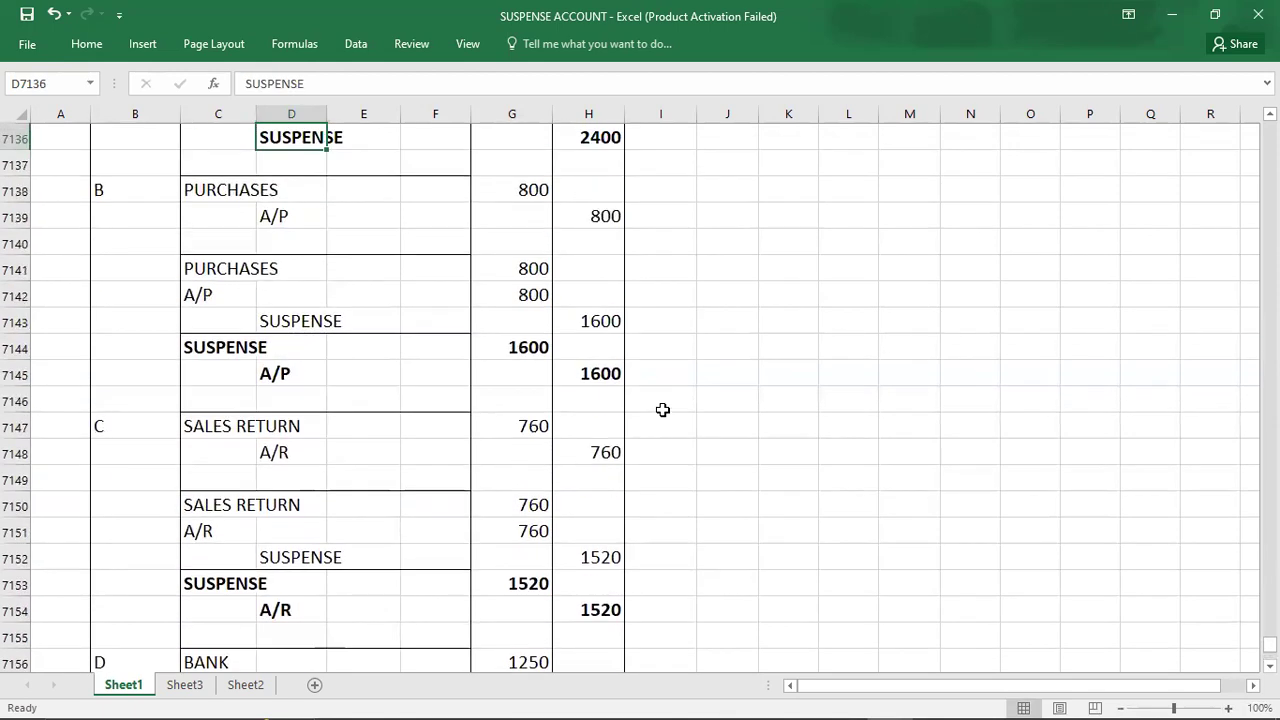
key("Up")
key("Up")
key("Up")
key("Up")
key("Up")
key("Down")
key("Down")
key("Down")
key("Down")
key("Down")
key("Down")
key("Down")
key("Down")
key("Down")
key("Down")
key("Down")
key("Down")
key("Down")
key("Down")
key("Down")
key("Down")
key("Down")
key("Down")
key("Down")
key("Down")
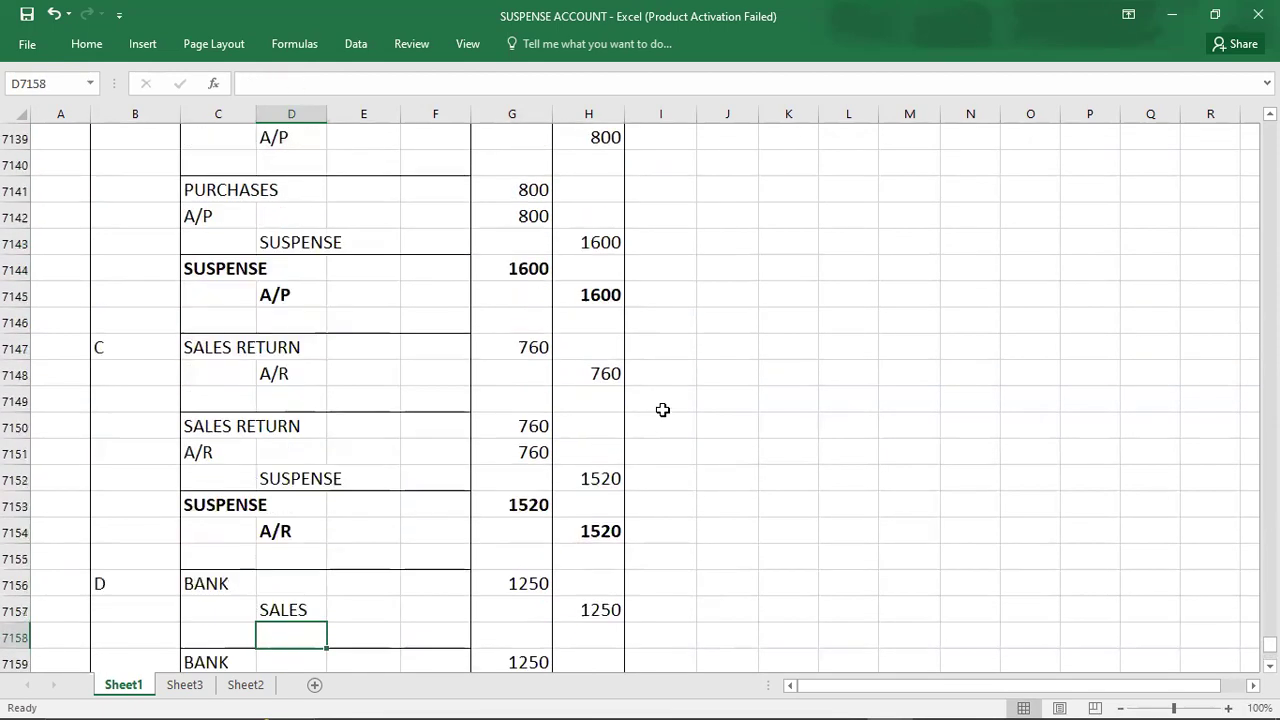
key("Down")
key("Down")
key("Down")
key("Down")
key("Down")
key("Down")
key("Down")
key("Down")
key("Down")
key("Down")
key("Down")
key("Down")
key("Down")
key("Down")
key("Down")
key("Down")
key("Down")
key("Down")
key("Down")
key("Down")
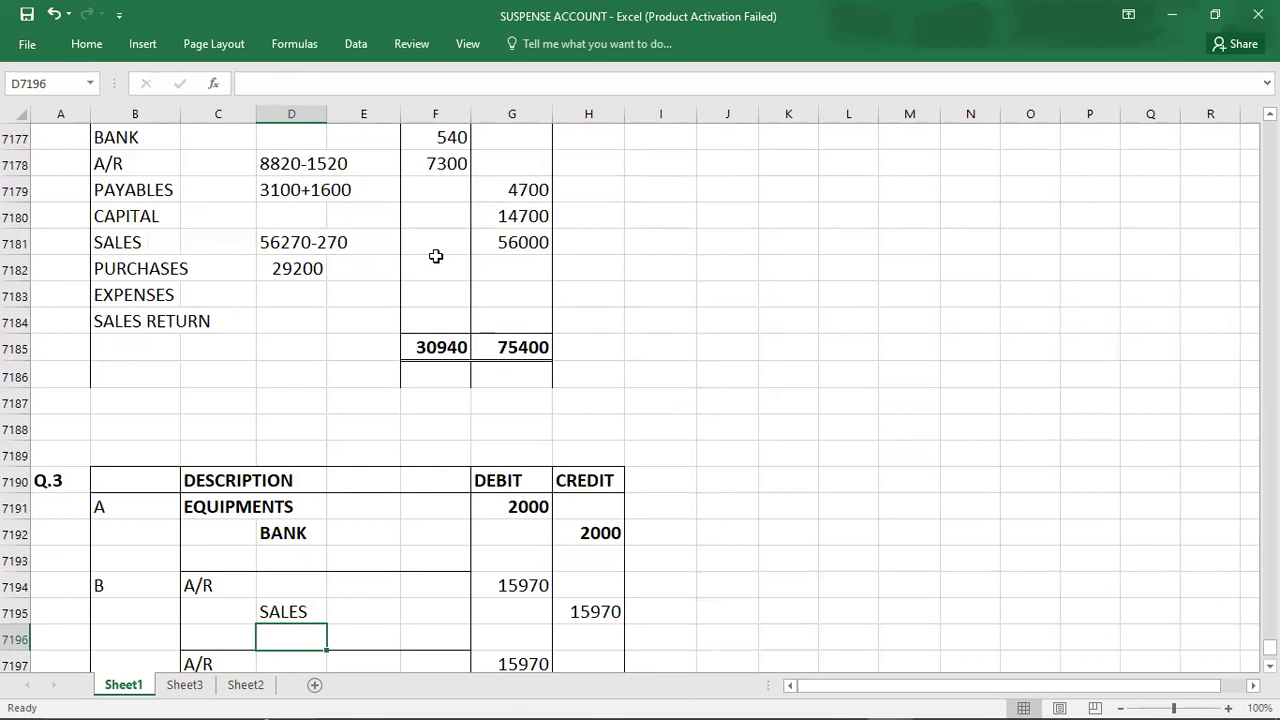
- Enter the purchases balance of 29200 in the debit column, F7182, and clear the PURCHASES working in D7182
left_click(431, 268)
type("29200")
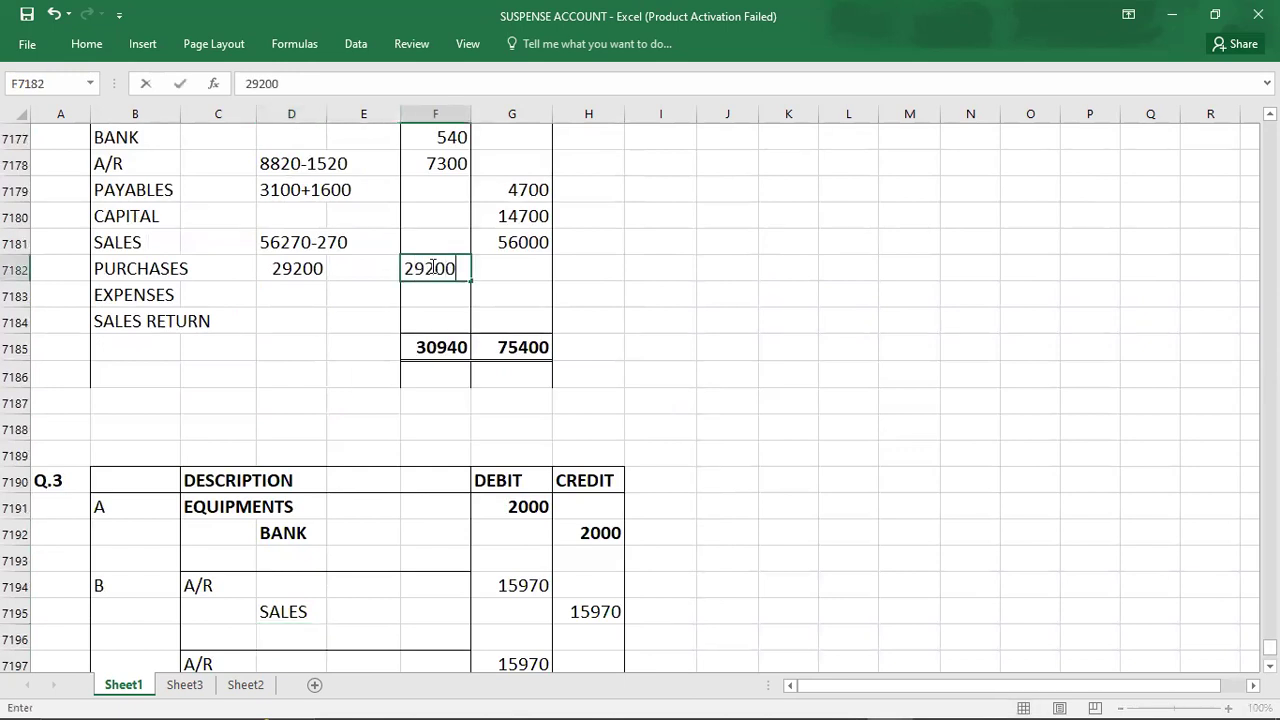
key("Left")
key("Left")
key("Delete")
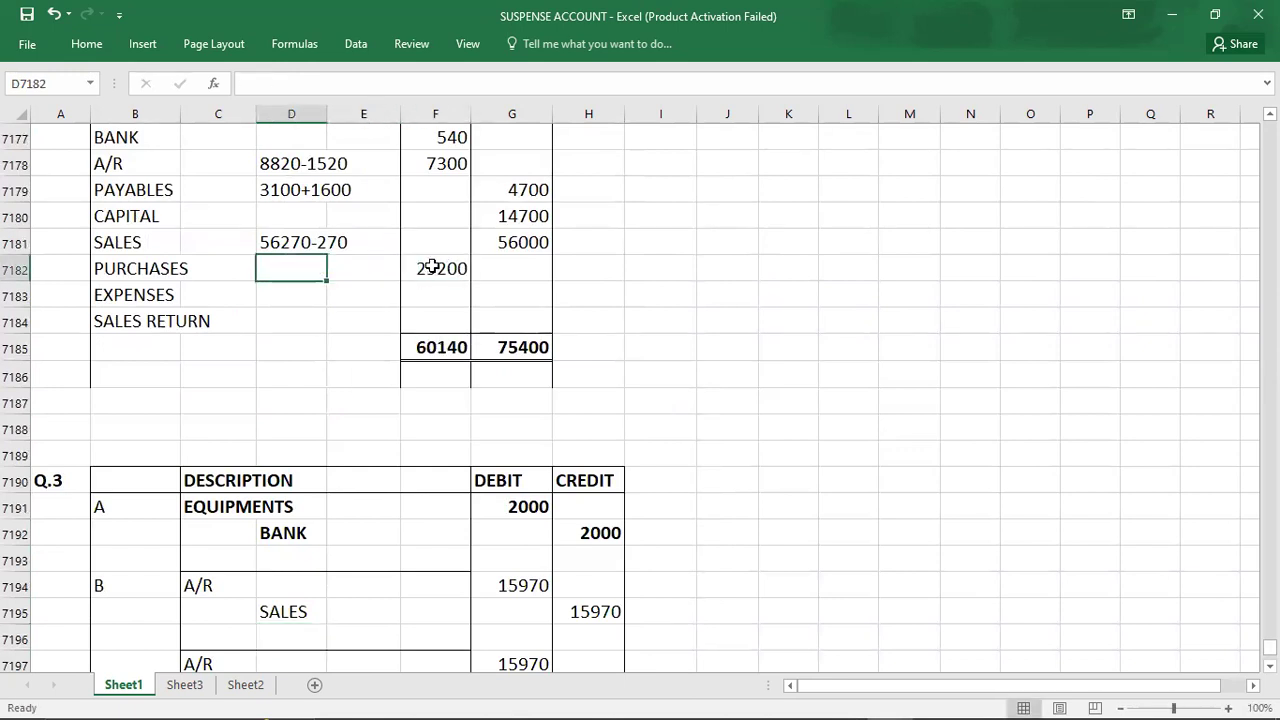
- Look up the expenses balance in the PDF question and enter 14500 in the EXPENSES debit cell, F7183
key("Right")
key("Right")
key("Down")
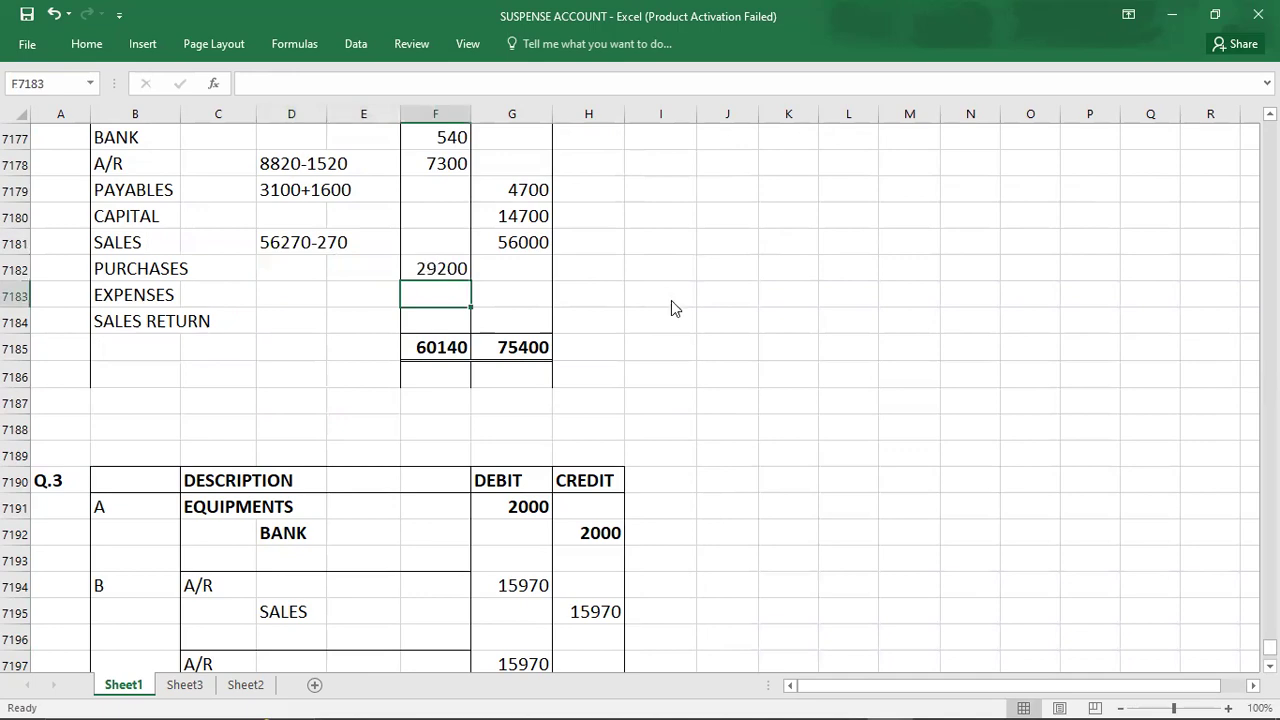
key("alt+Tab")
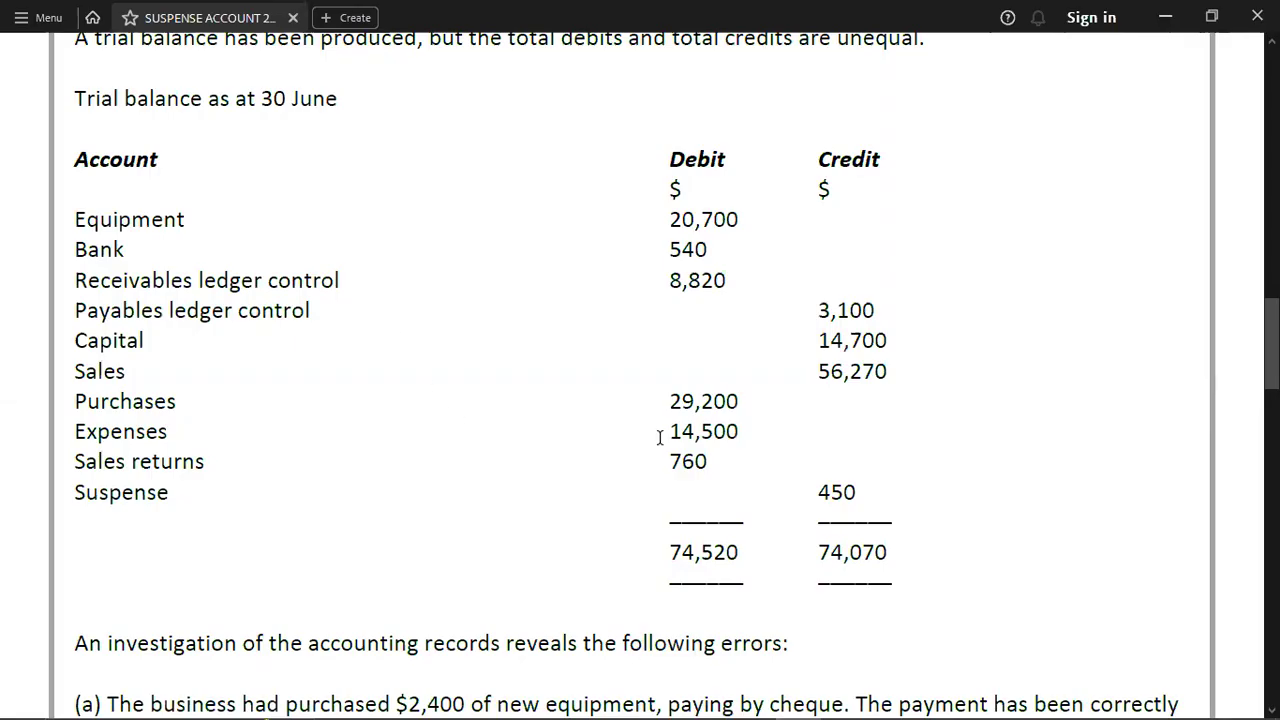
key("alt+Tab")
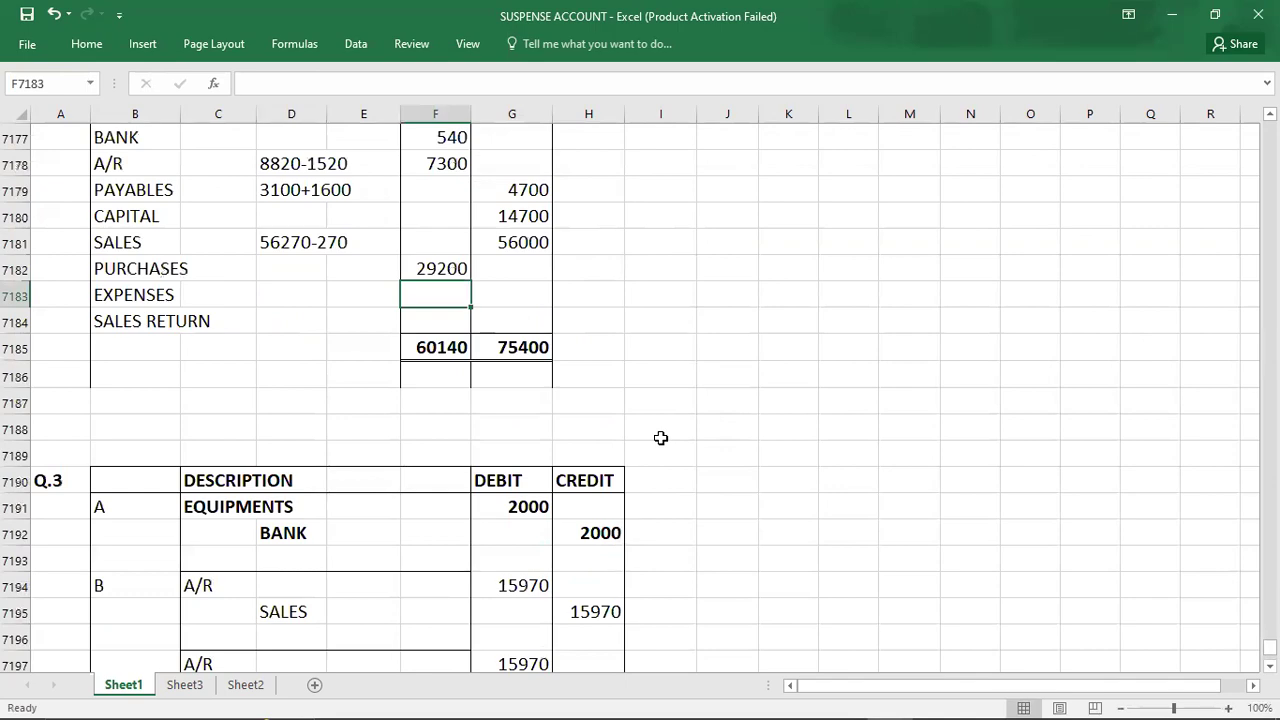
type("14")
key("alt+Tab")
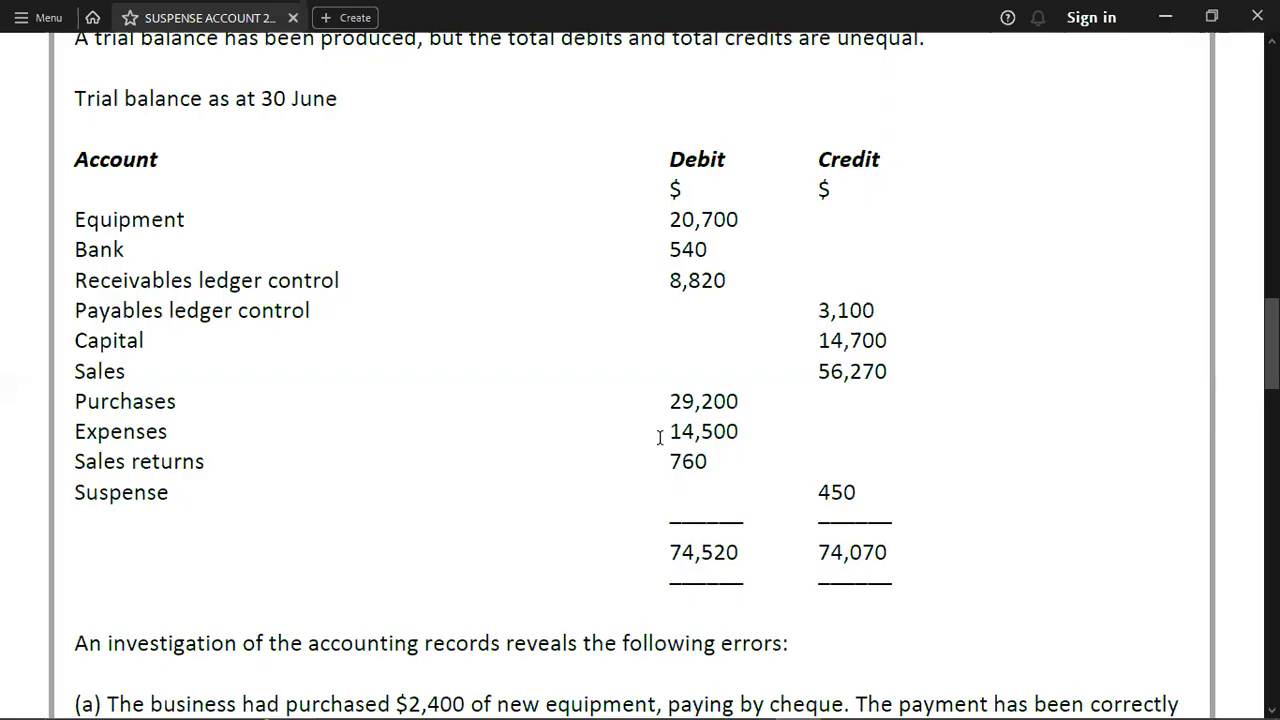
key("alt+Tab")
type("500")
key("Return")
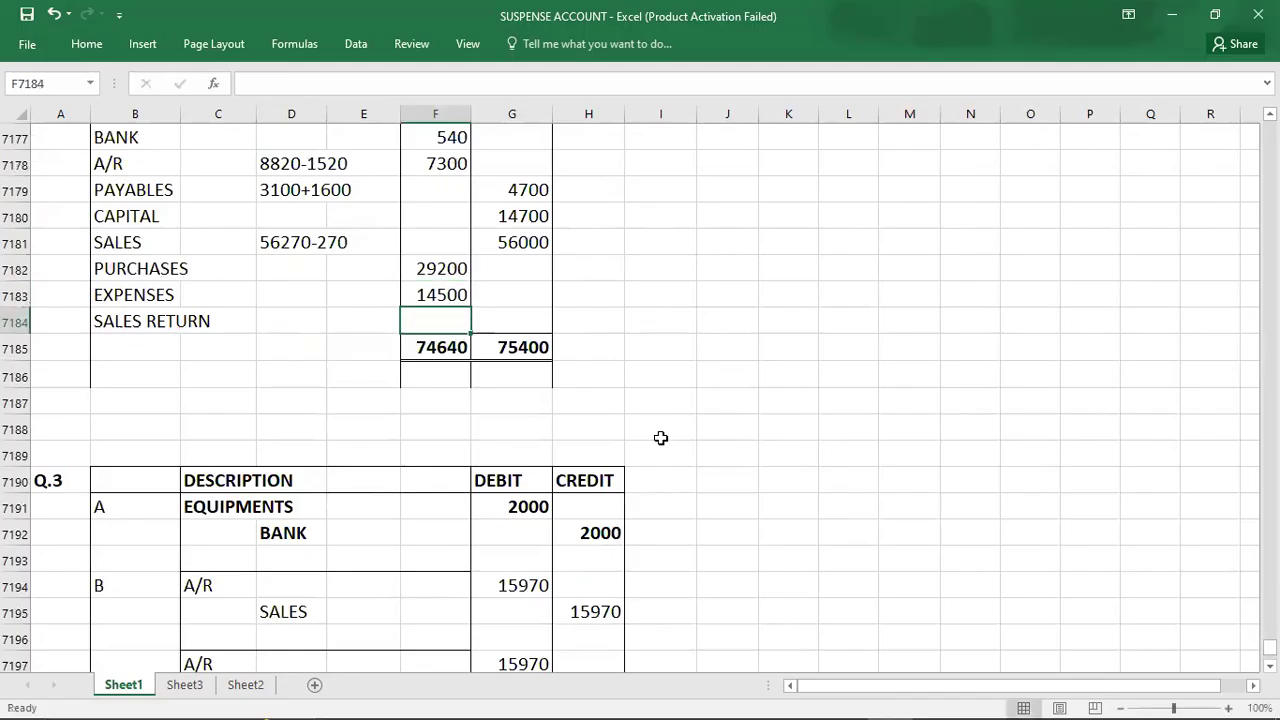
- Look up the sales returns balance in the PDF question and enter 760 in the SALES RETURN debit cell, F7184
key("alt+Tab")
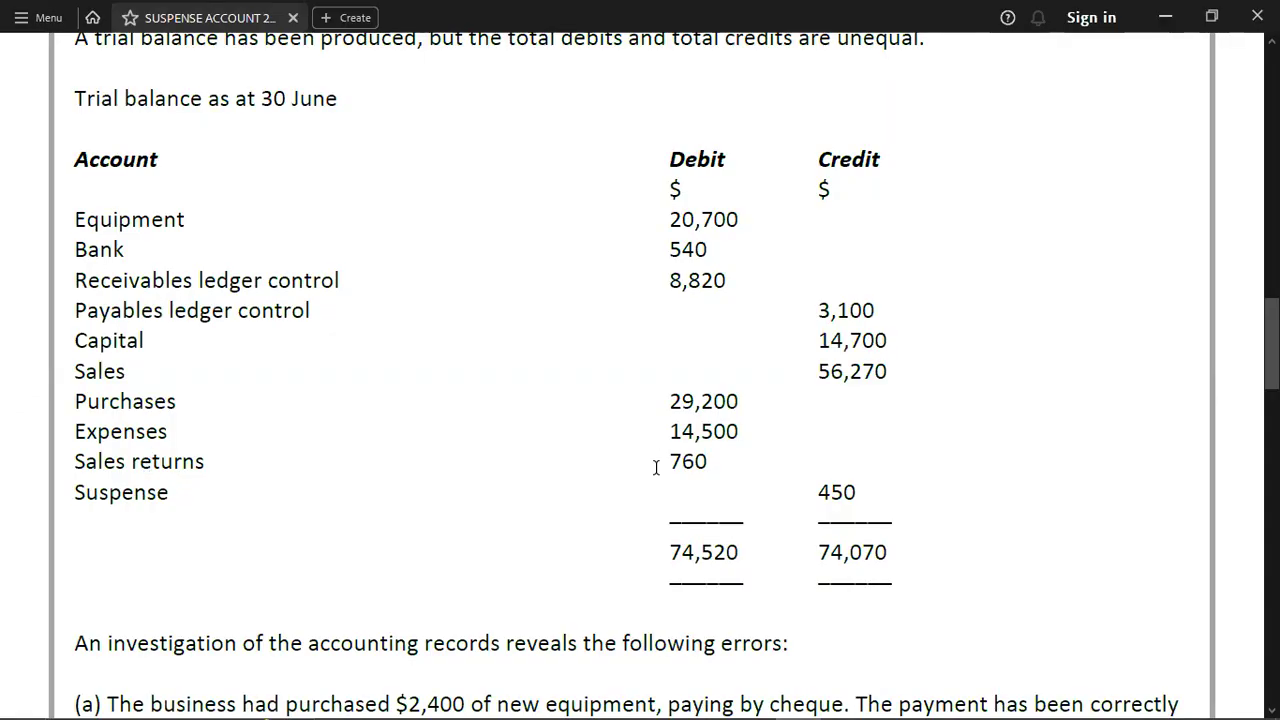
key("alt+Tab")
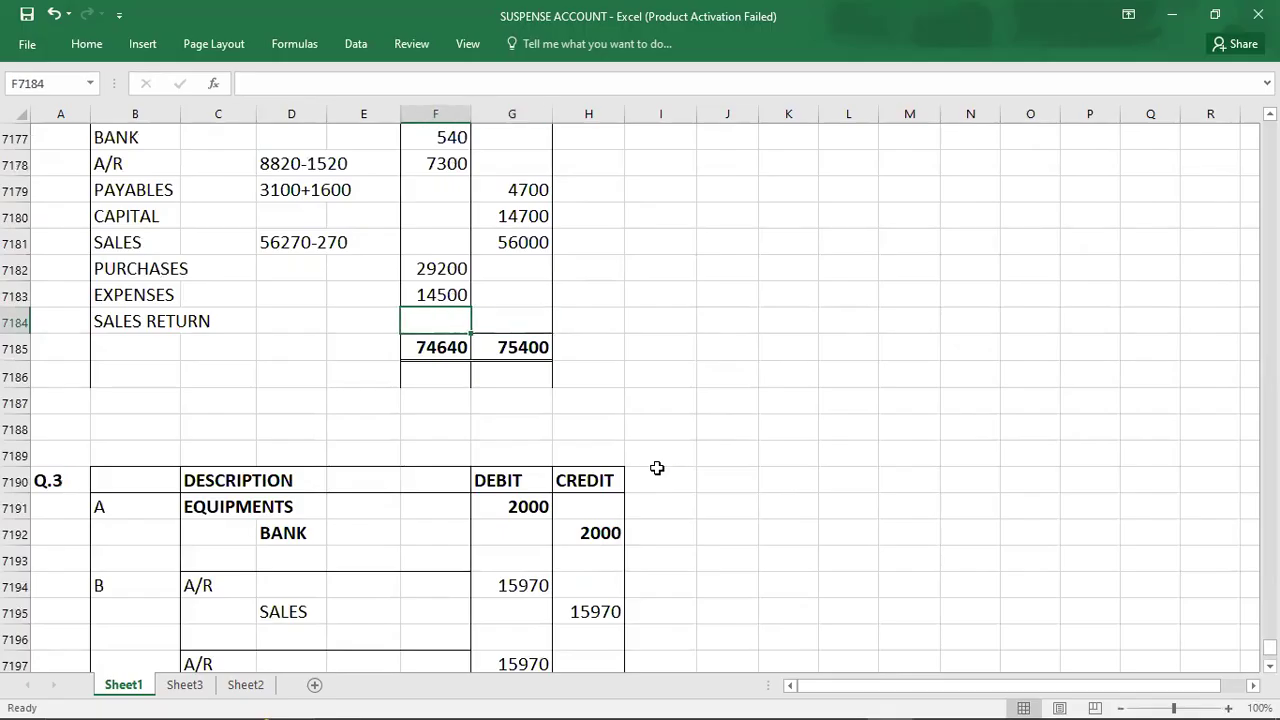
type("760")
key("Return")
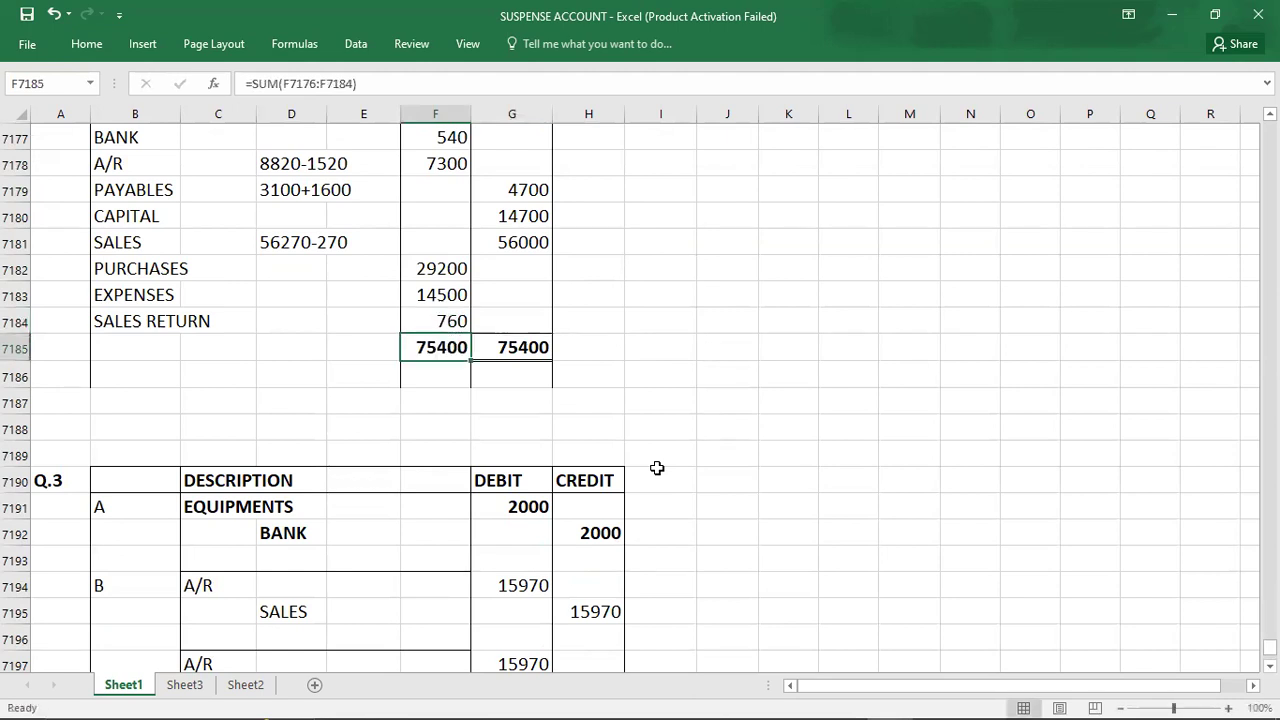
- Compare the debit and credit totals in F7185:G7185 and review the redrafted trial balance
key("Left")
key("Right")
key("shift+Right")
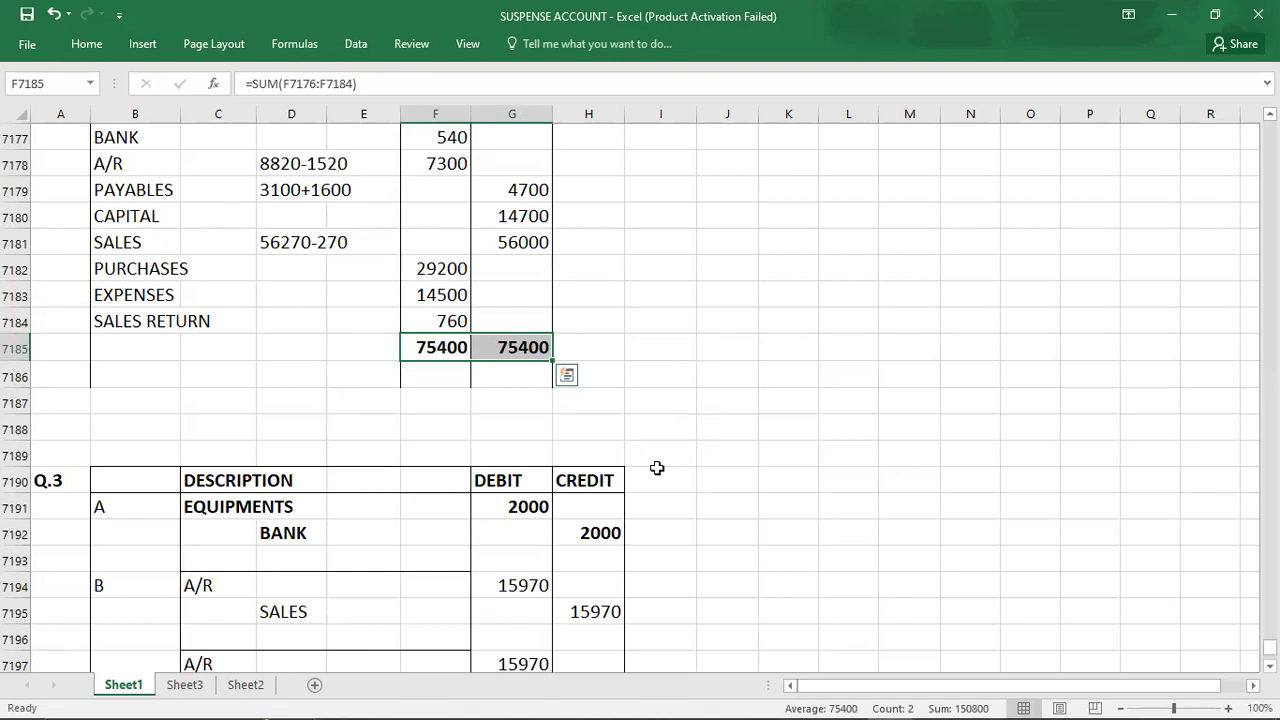
key("Left")
key("Left")
key("Left")
key("Left")
key("Left")
key("Up")
key("Up")
key("Up")
key("Up")
key("Up")
key("Up")
key("Up")
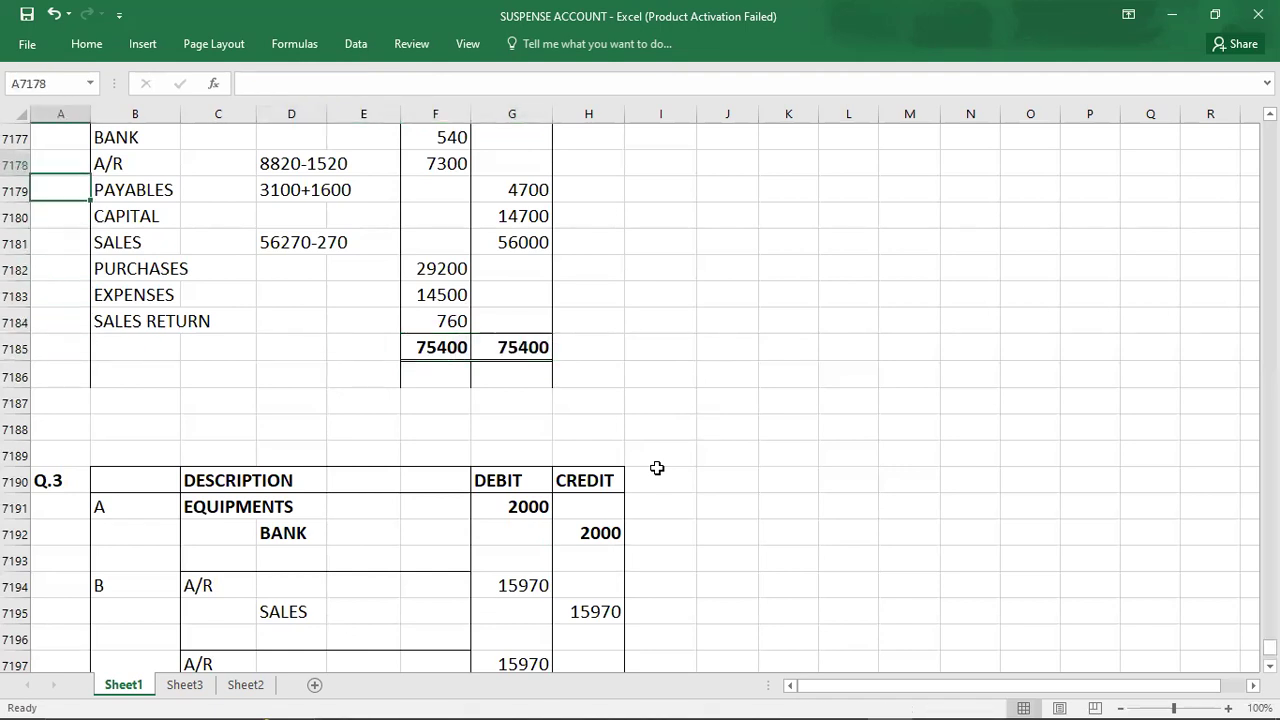
key("Up")
key("Up")
key("Up")
key("Up")
key("Up")
key("Up")
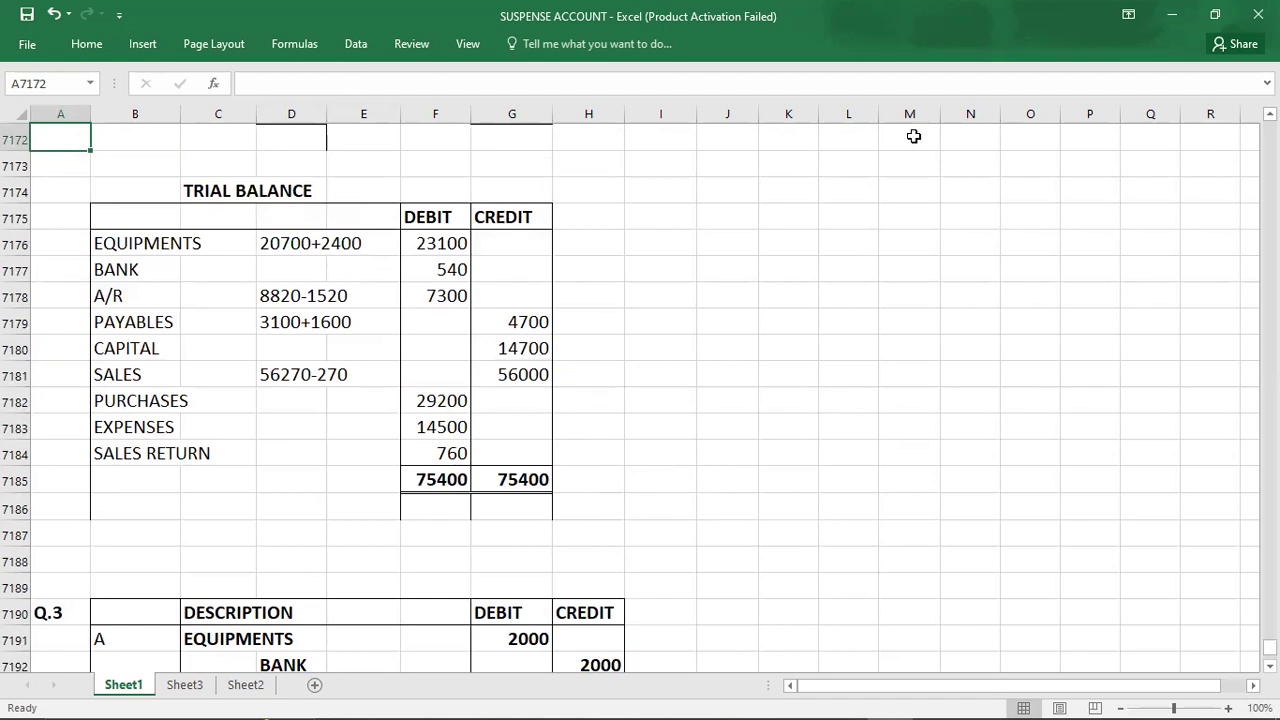
- Read the four errors of question 3 in the PDF and review the Q.3 journal entries for errors A to C in Excel
key("alt+Tab")
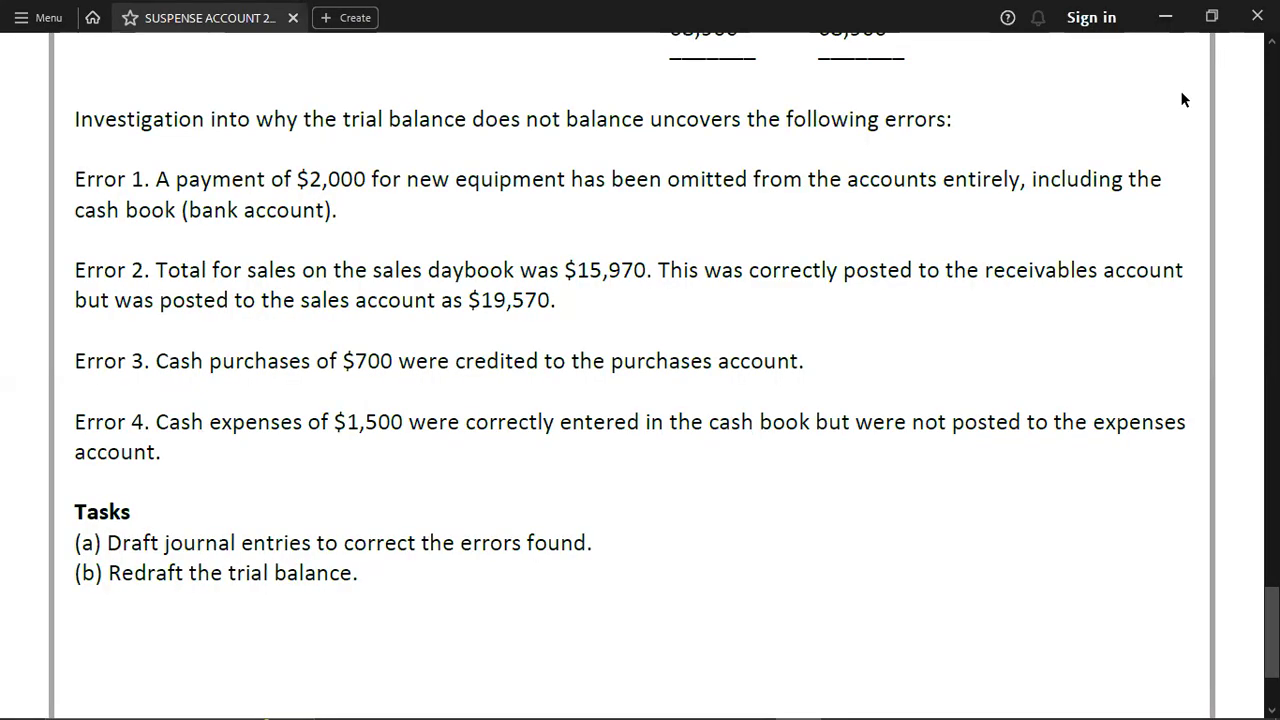
key("alt+Tab")
key("Tab")
key("Down")
key("Down")
key("Down")
key("Down")
key("Down")
key("Down")
key("Down")
key("Down")
key("Down")
key("Down")
key("Down")
key("Down")
key("Down")
key("Down")
key("Down")
key("Down")
key("Down")
key("Down")
key("Down")
key("Down")
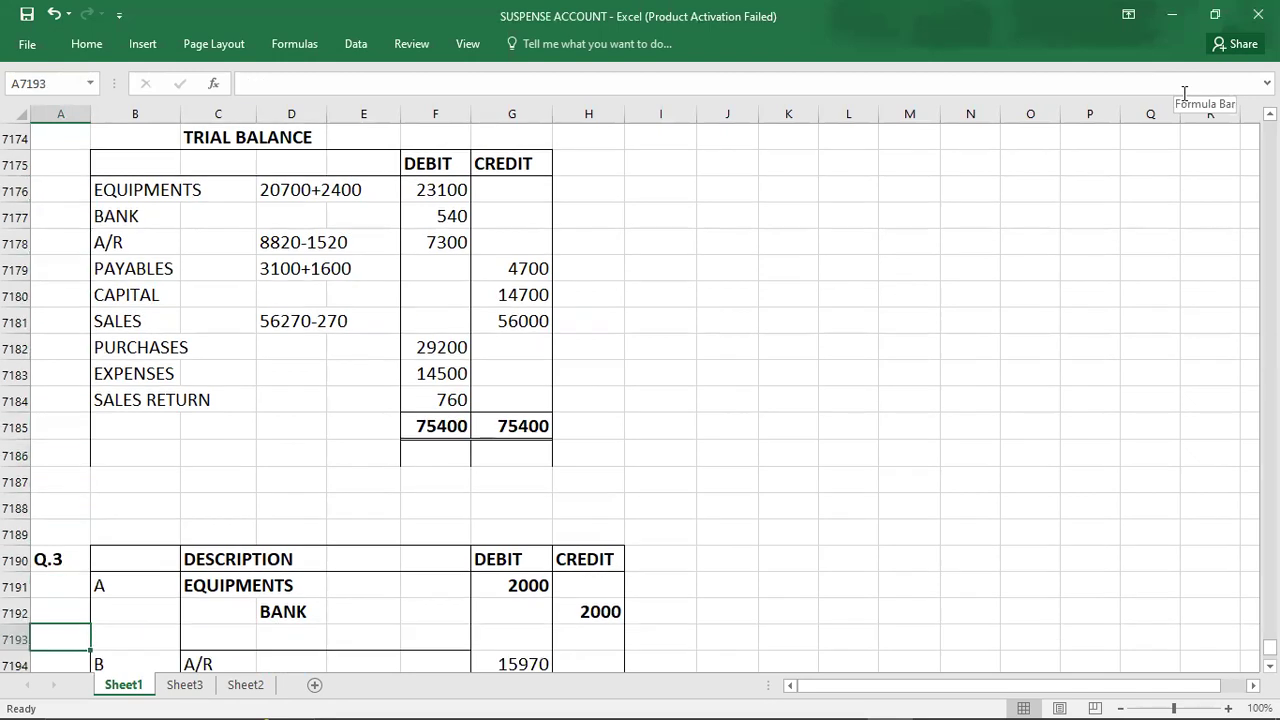
key("Down")
key("Down")
key("Down")
key("Down")
key("Down")
key("Down")
key("Down")
key("Down")
key("Down")
key("Down")
key("Down")
key("Down")
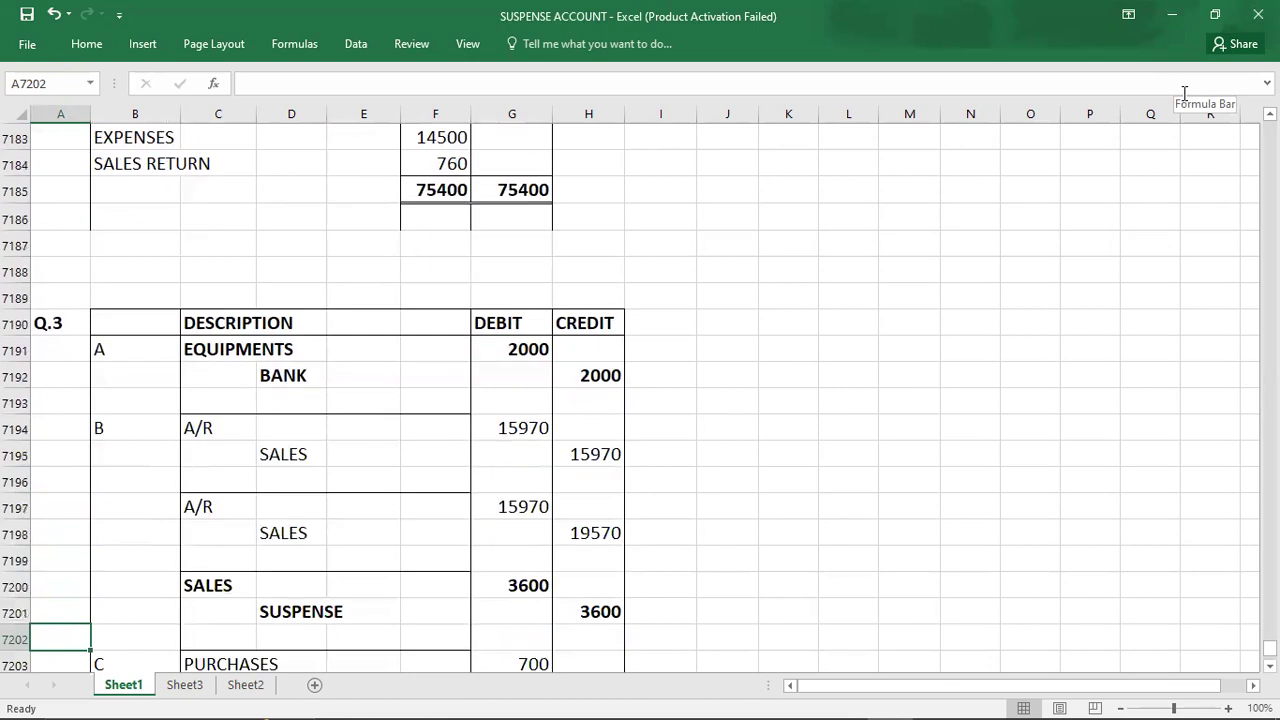
key("Down")
key("Down")
key("Down")
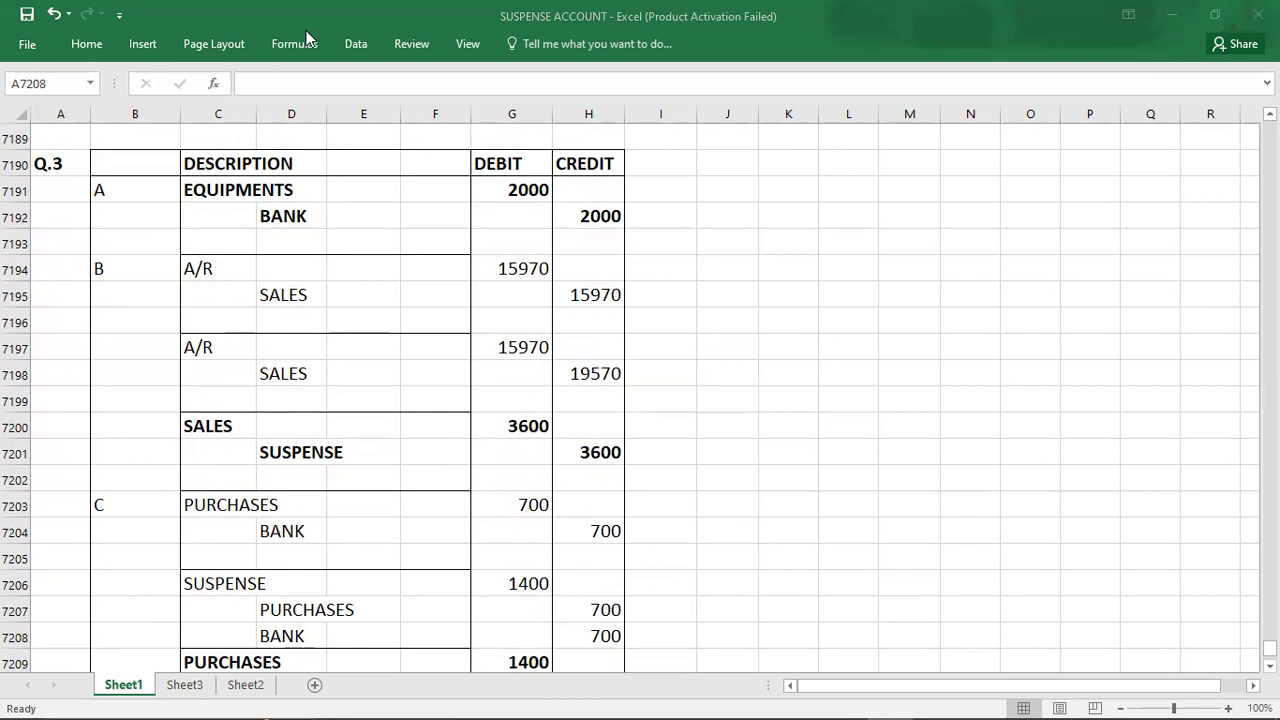
left_click(57, 165)
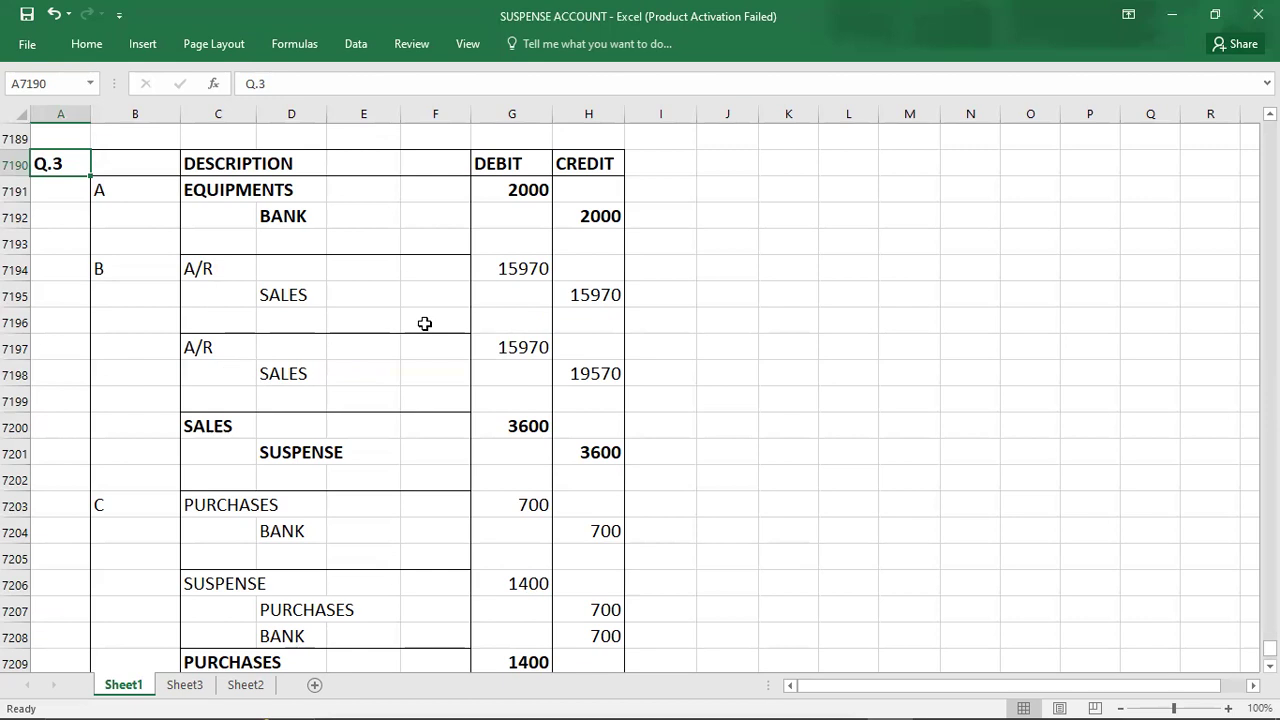
- Enter SALES in D7199 with 19570 in the credit column, H7199, for the wrongly posted sales entry of error B
left_click(299, 399)
type("SALES")
key("Right")
key("Right")
key("Right")
key("Right")
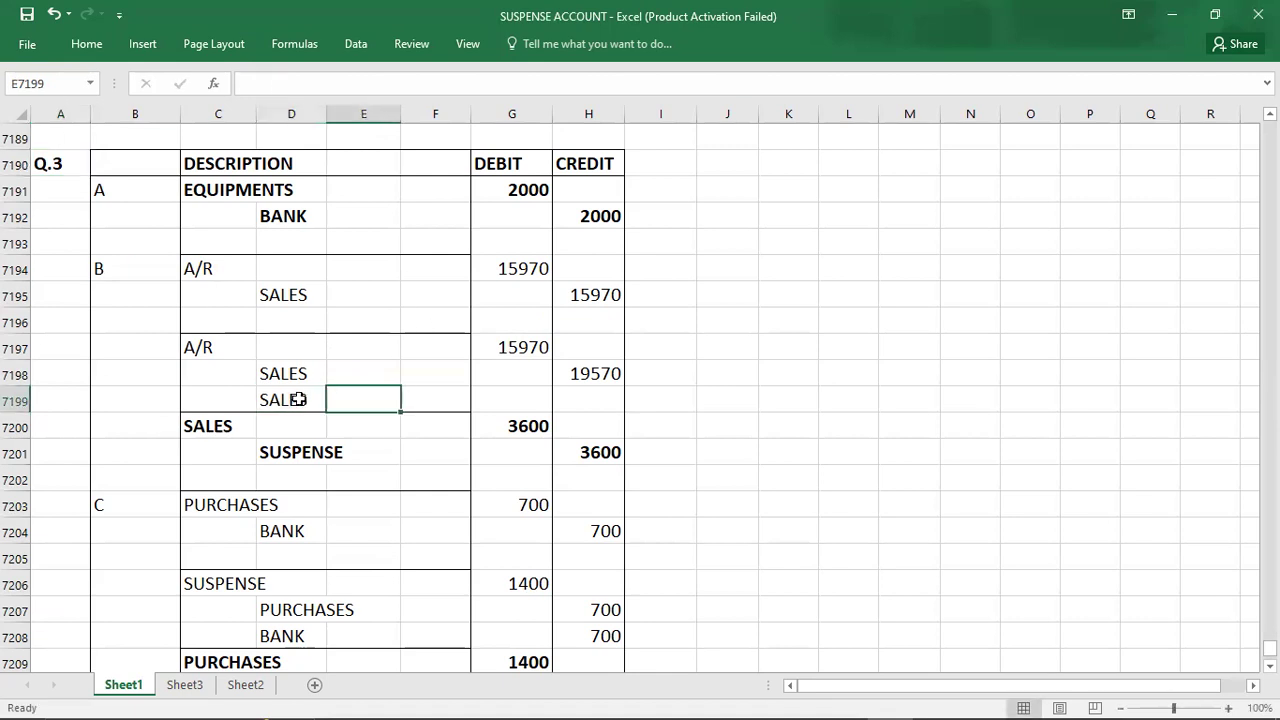
type("19")
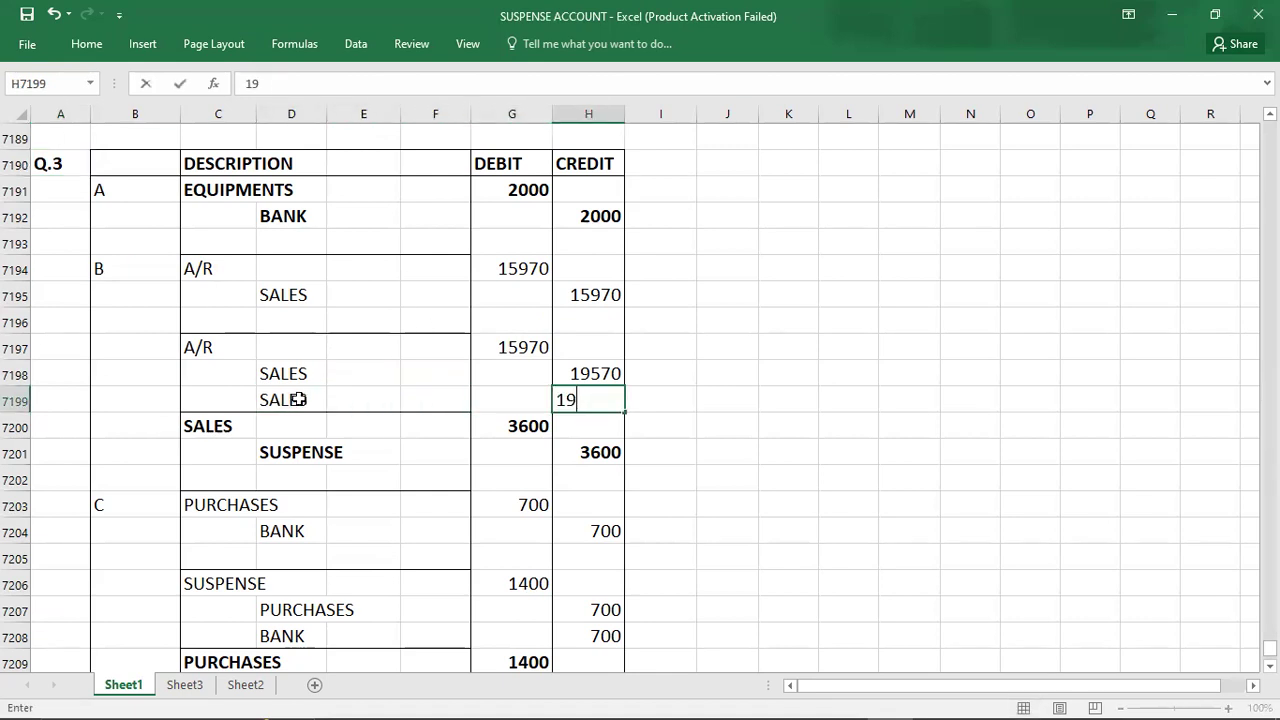
type("570")
- Clear the duplicate SALES line with its credit amount from D7198:H7198
key("Up")
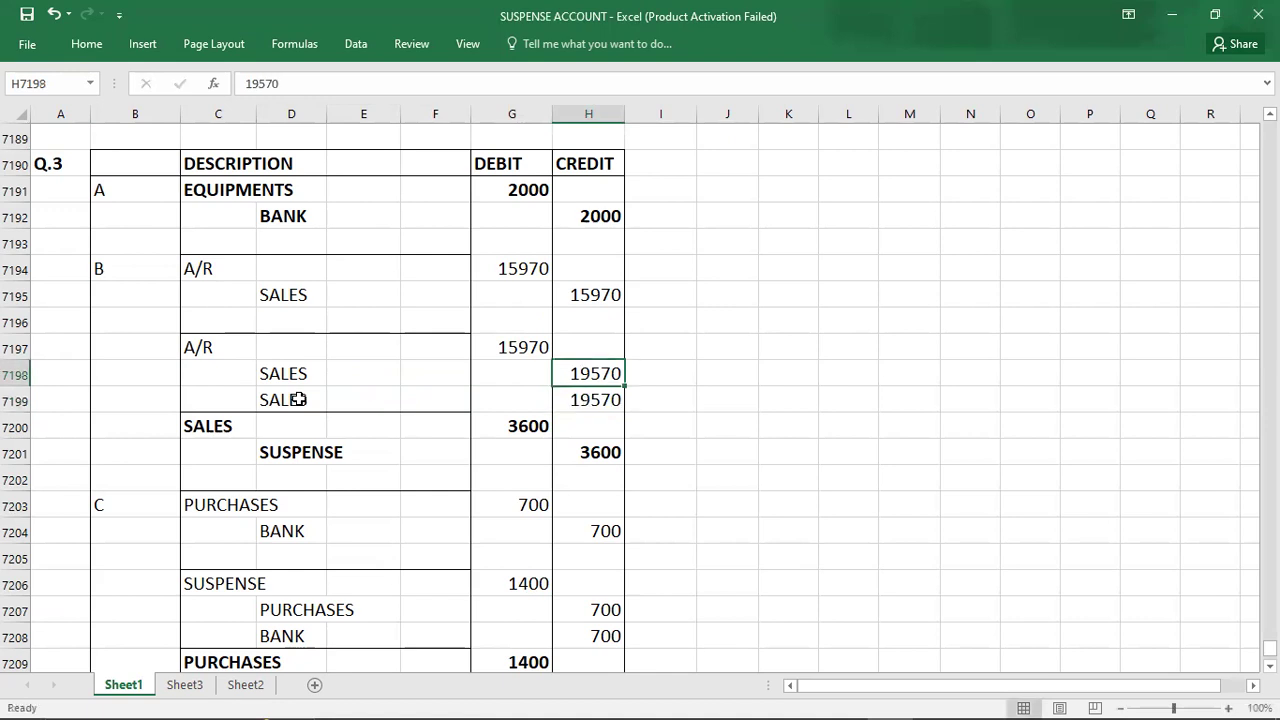
key("shift+Left")
key("shift+Left")
key("shift+Left")
key("shift+Left")
key("Delete")
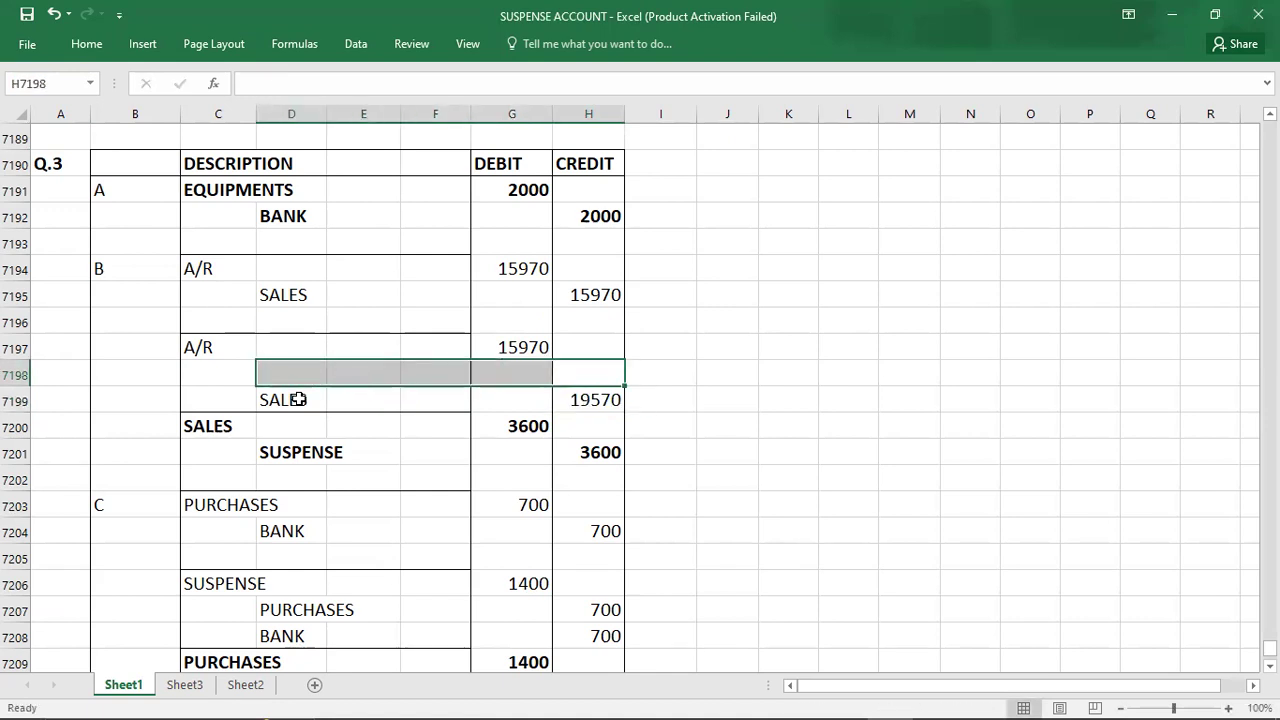
- Enter SUSPENSE in C7198 with 3600 in the debit column, G7198, between the A/R and SALES lines
left_click(222, 367)
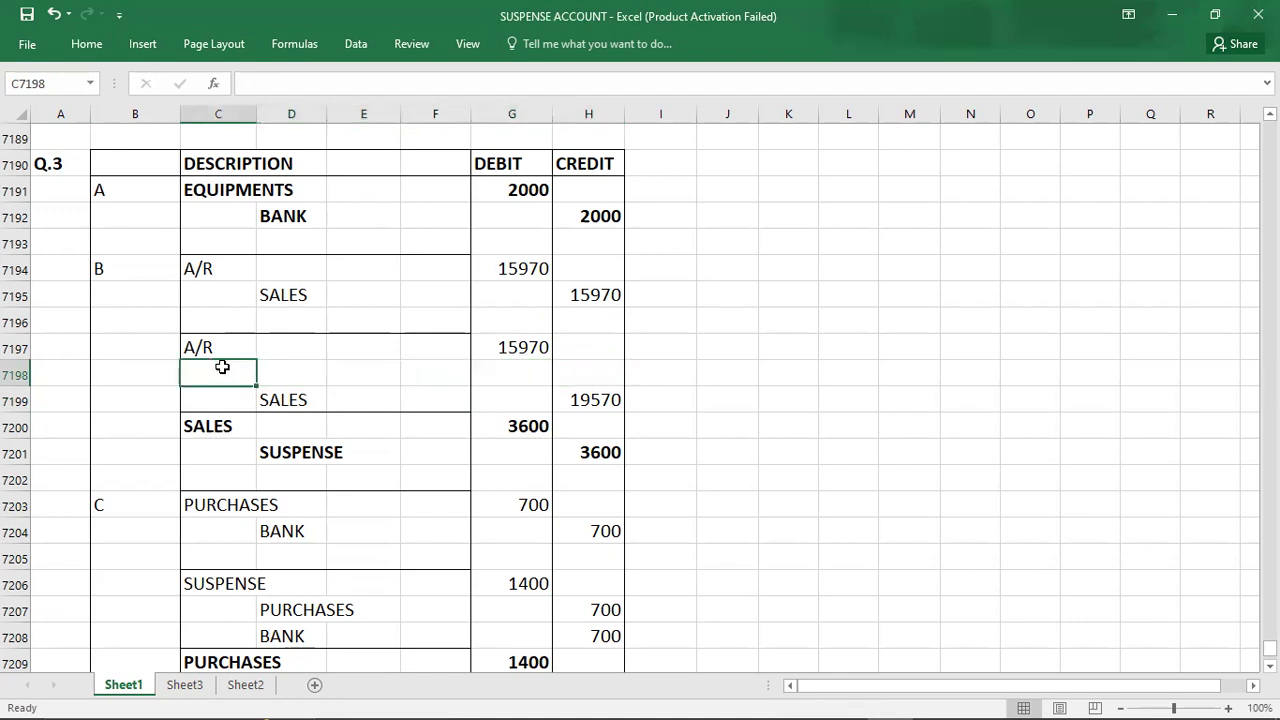
type("SUSPENSE")
key("Right")
key("Right")
key("Right")
key("Right")
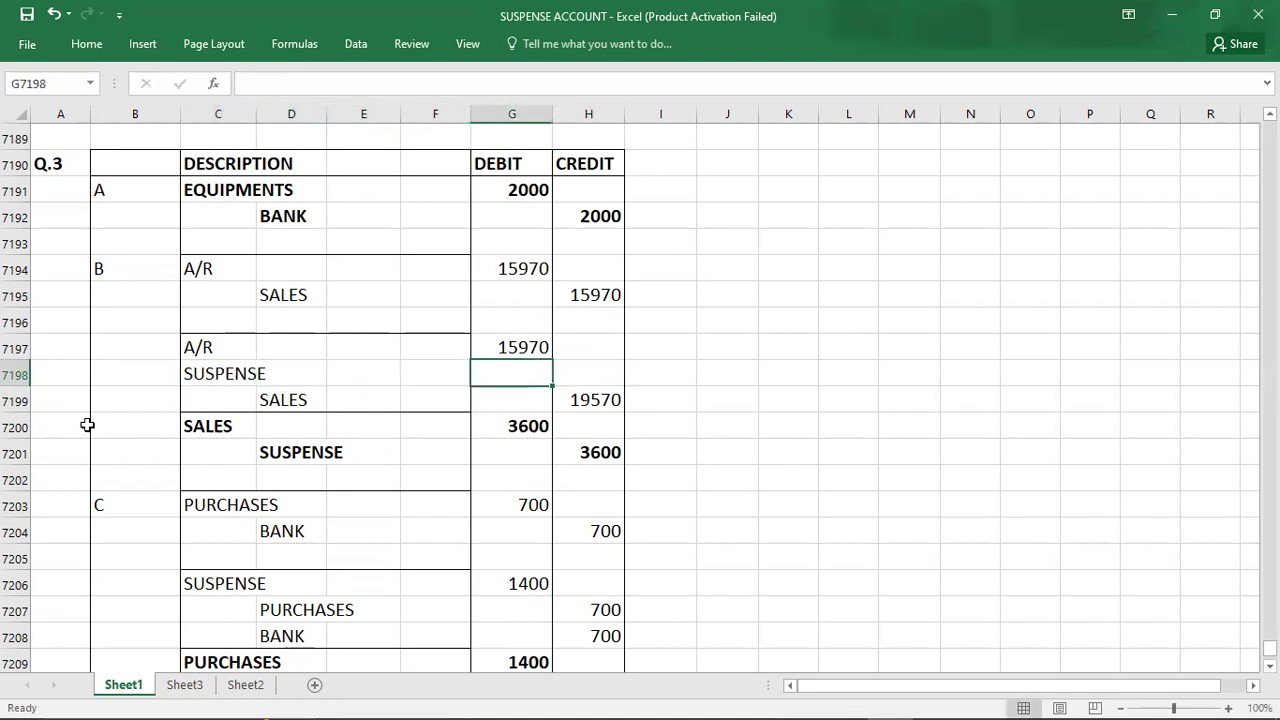
type("3600")
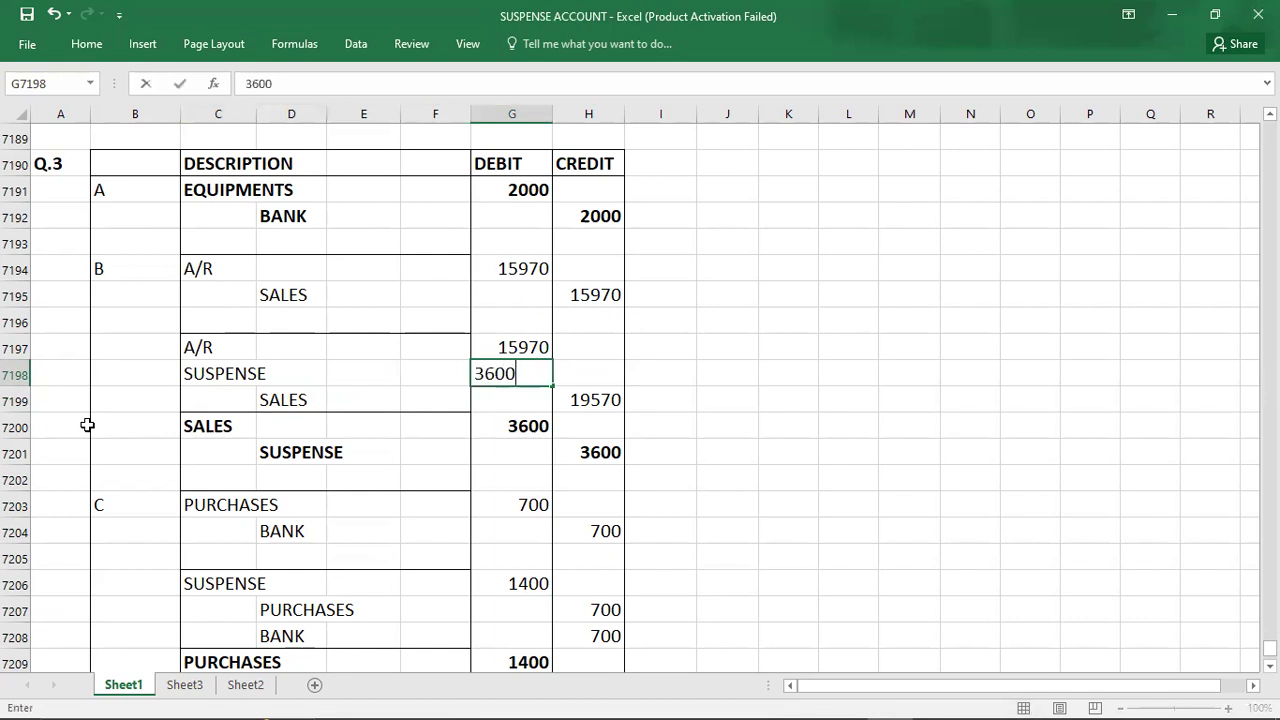
key("Return")
key("Left")
key("Left")
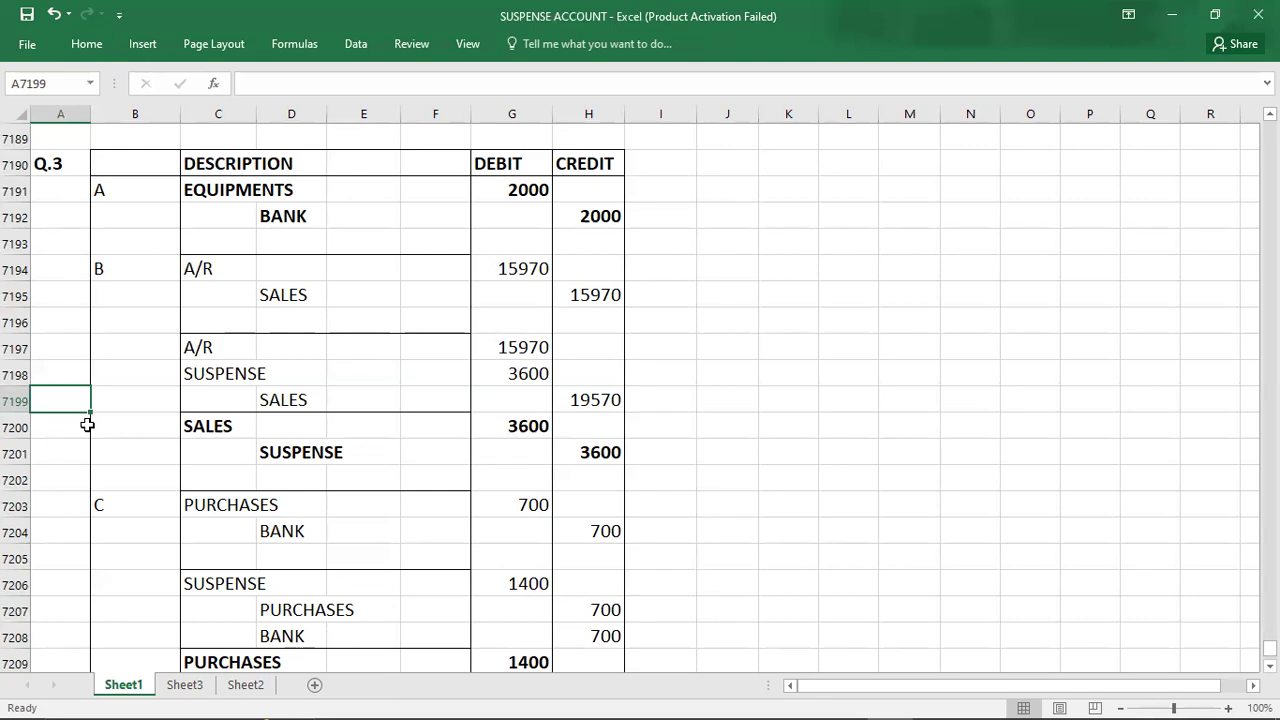
- Check the debits in G7197:G7198 against the sales credit in H7199
left_click(484, 346)
left_click(572, 401)
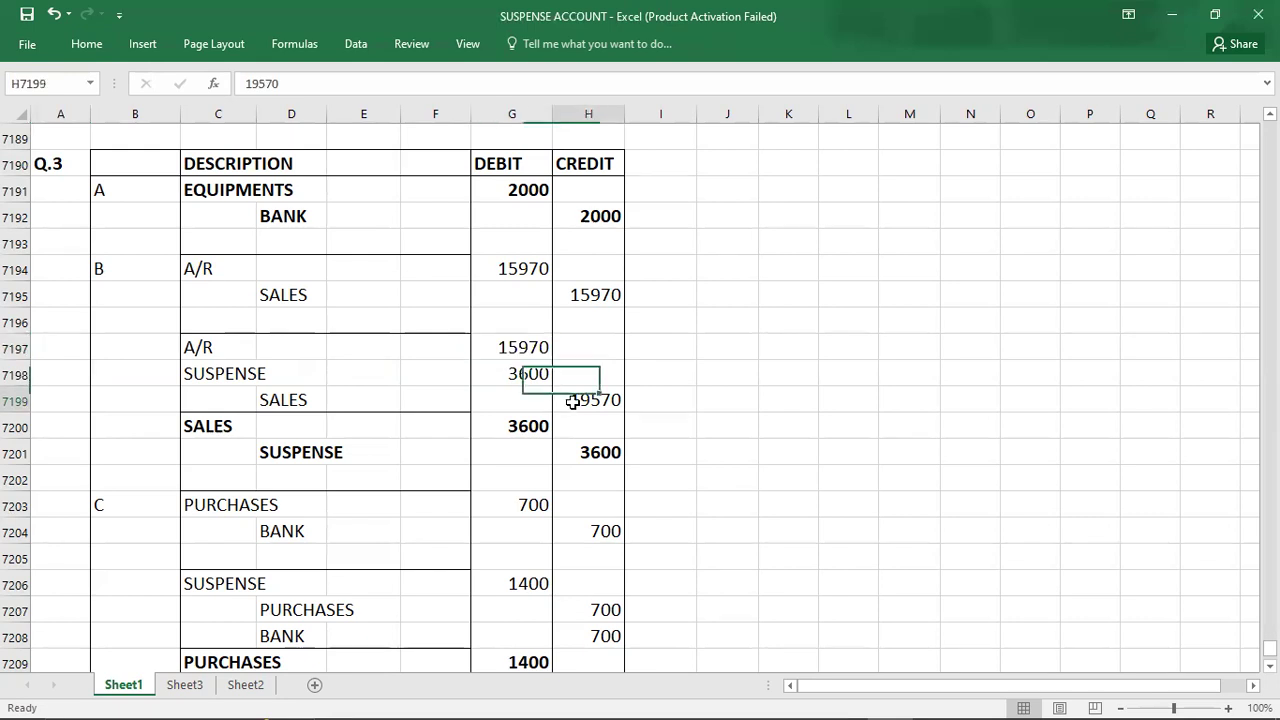
left_click(60, 170)
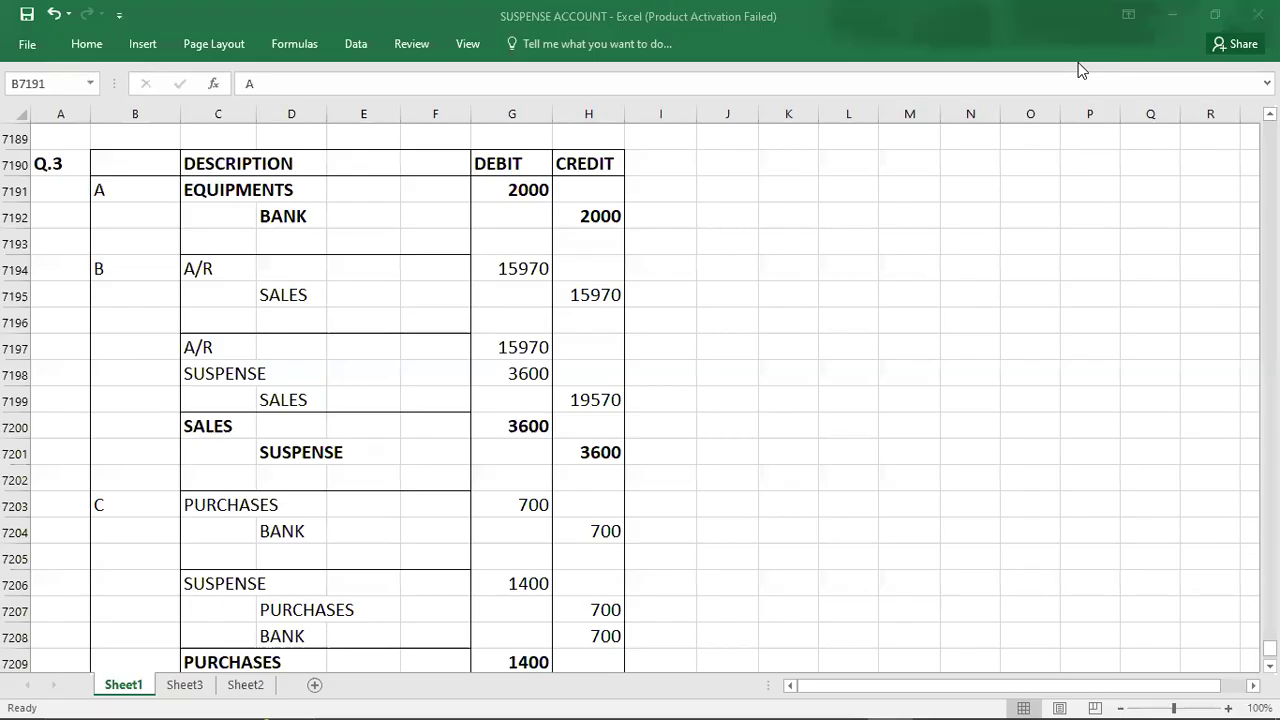
- Review the Q.3 journal entries from error A through error D and return to the start of error C
key("Down")
key("Right")
key("Down")
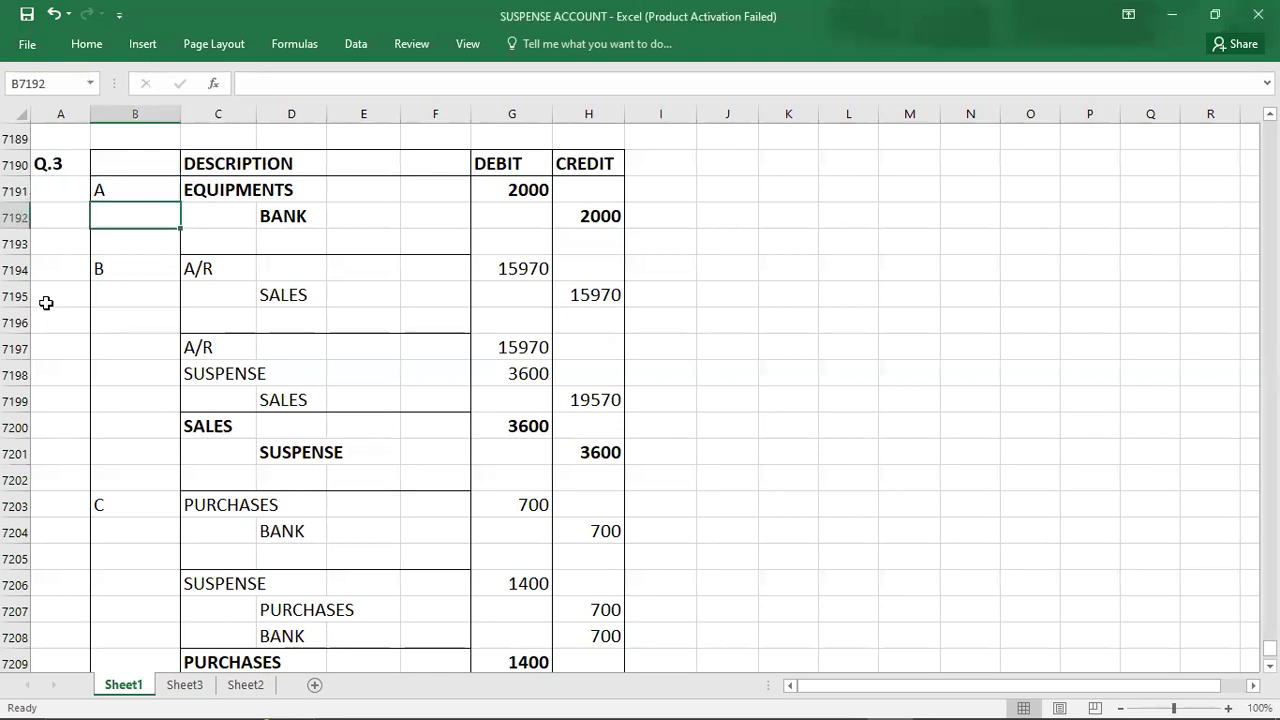
key("Down")
key("Down")
key("Down")
key("Down")
key("Down")
key("Down")
key("Down")
key("Down")
key("Down")
key("Down")
key("Down")
key("Down")
key("Down")
key("Down")
key("Down")
key("Down")
key("Down")
key("Down")
key("Down")
key("Down")
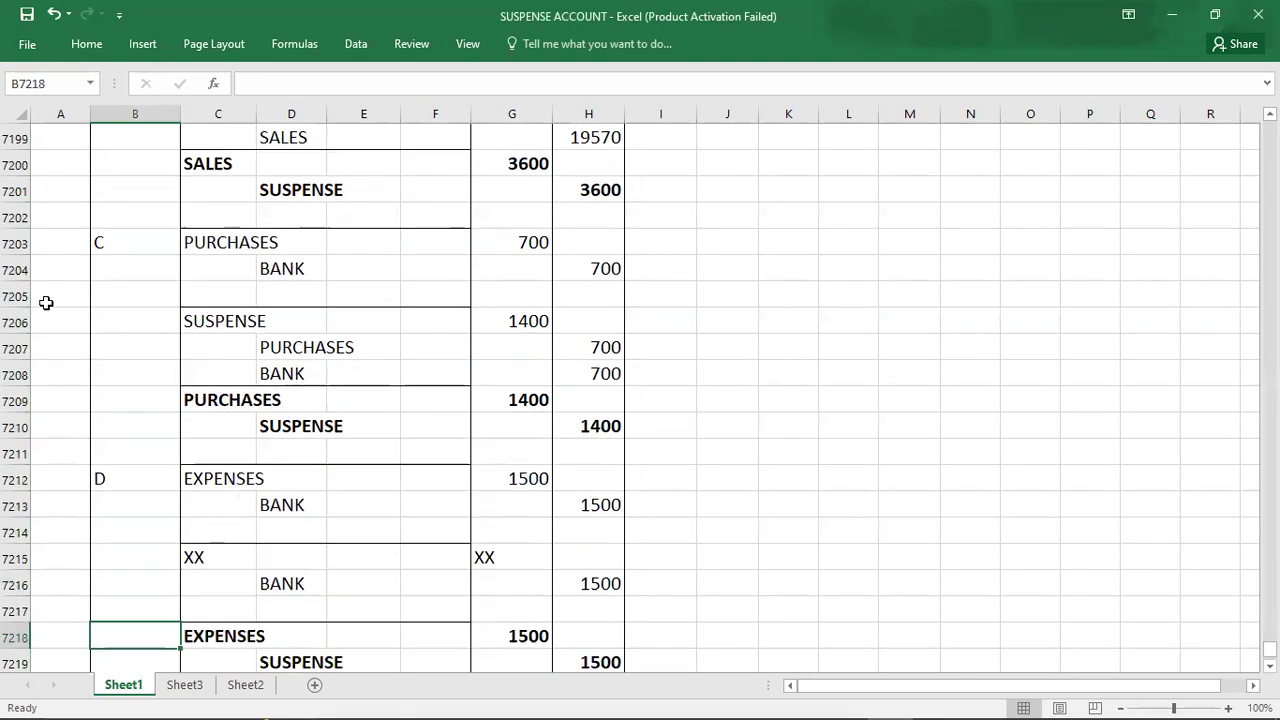
key("Down")
key("Down")
key("Up")
key("Up")
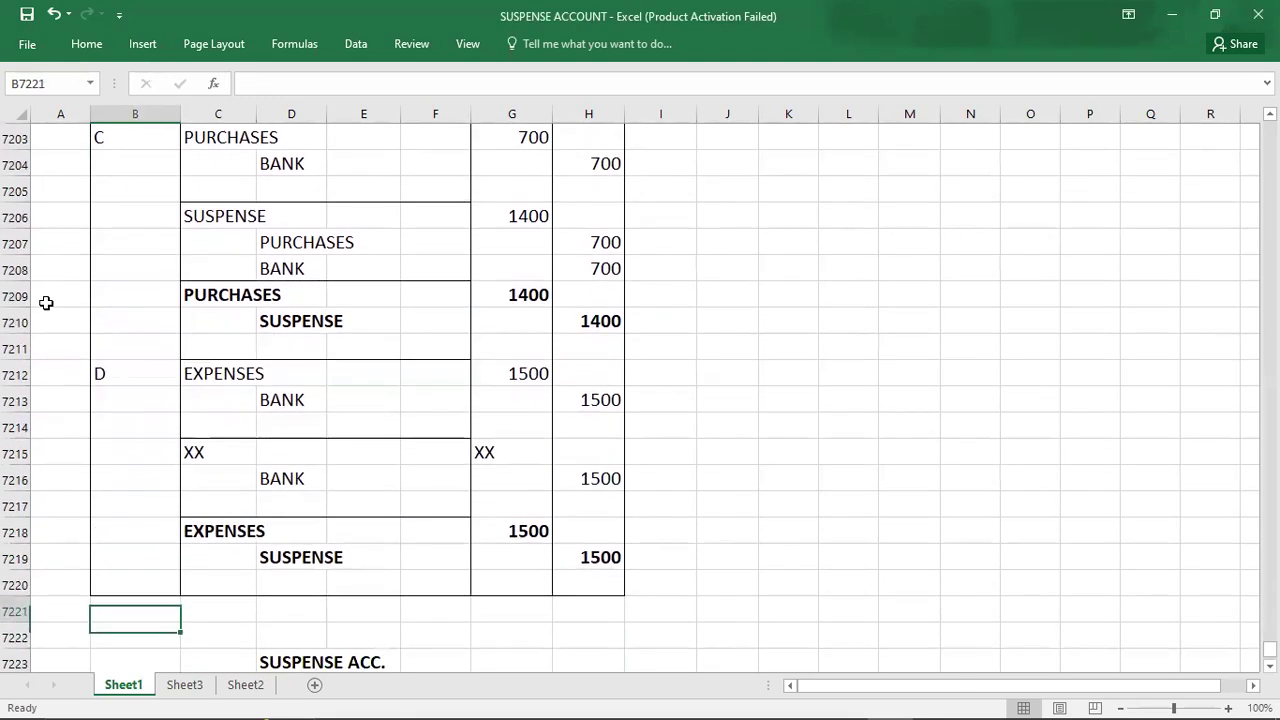
key("Up")
key("Up")
key("Up")
key("Up")
key("Up")
key("Up")
key("Up")
key("Up")
key("Up")
key("Up")
key("Up")
key("Up")
key("Up")
key("Up")
key("Up")
key("Up")
key("Up")
key("Up")
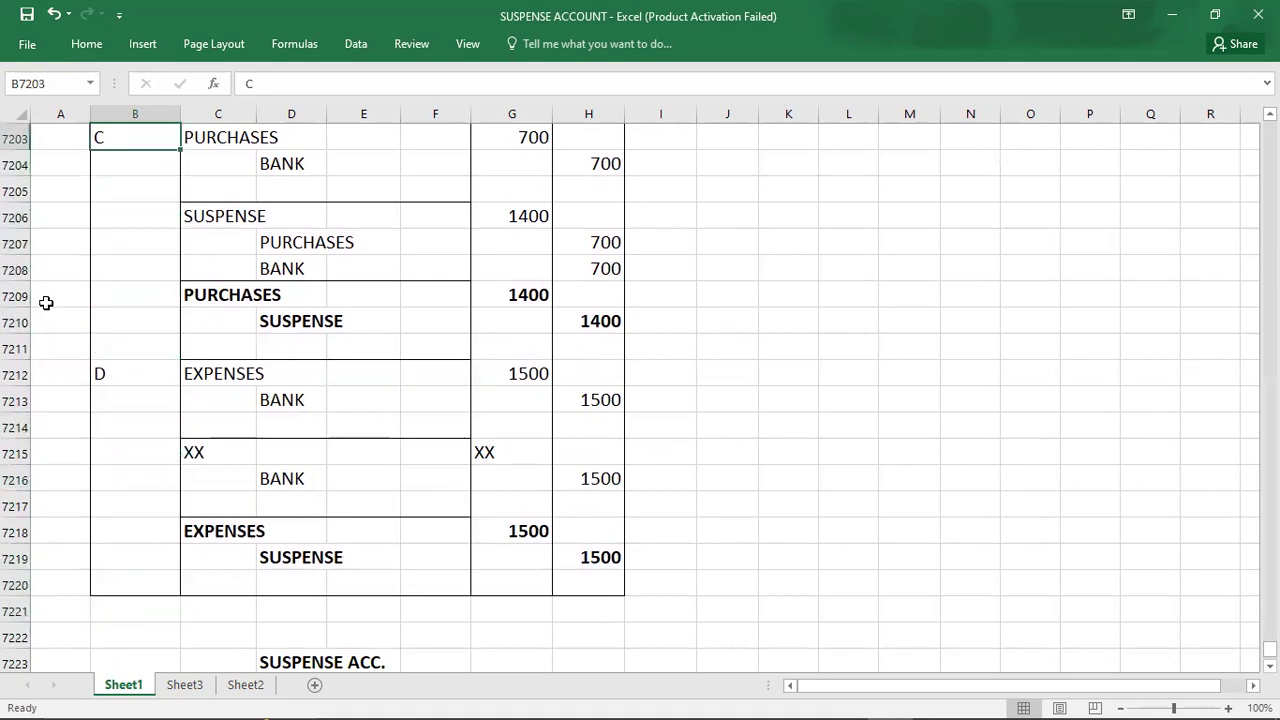
key("Left")
key("Down")
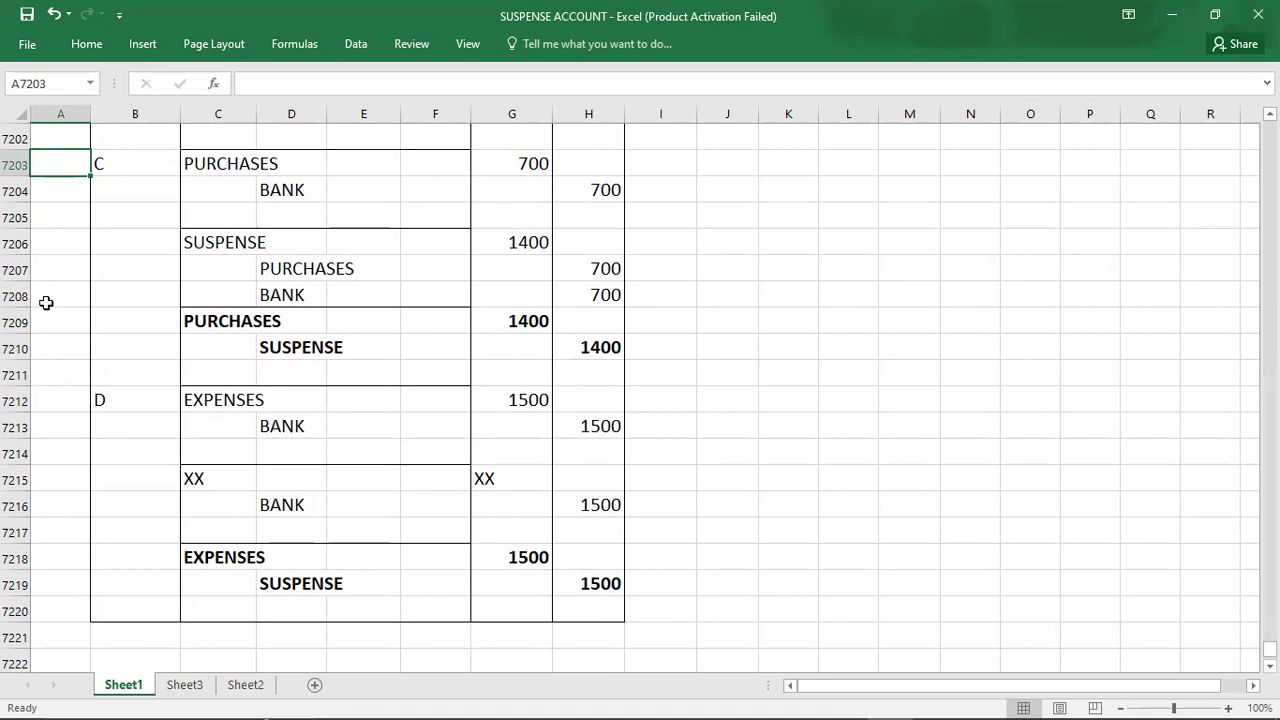
- Compare the suspense lines in the error B and C journals, and examine the unfinished error D journal
key("Up")
key("Up")
key("Up")
key("Up")
key("Up")
key("Up")
key("Up")
key("Up")
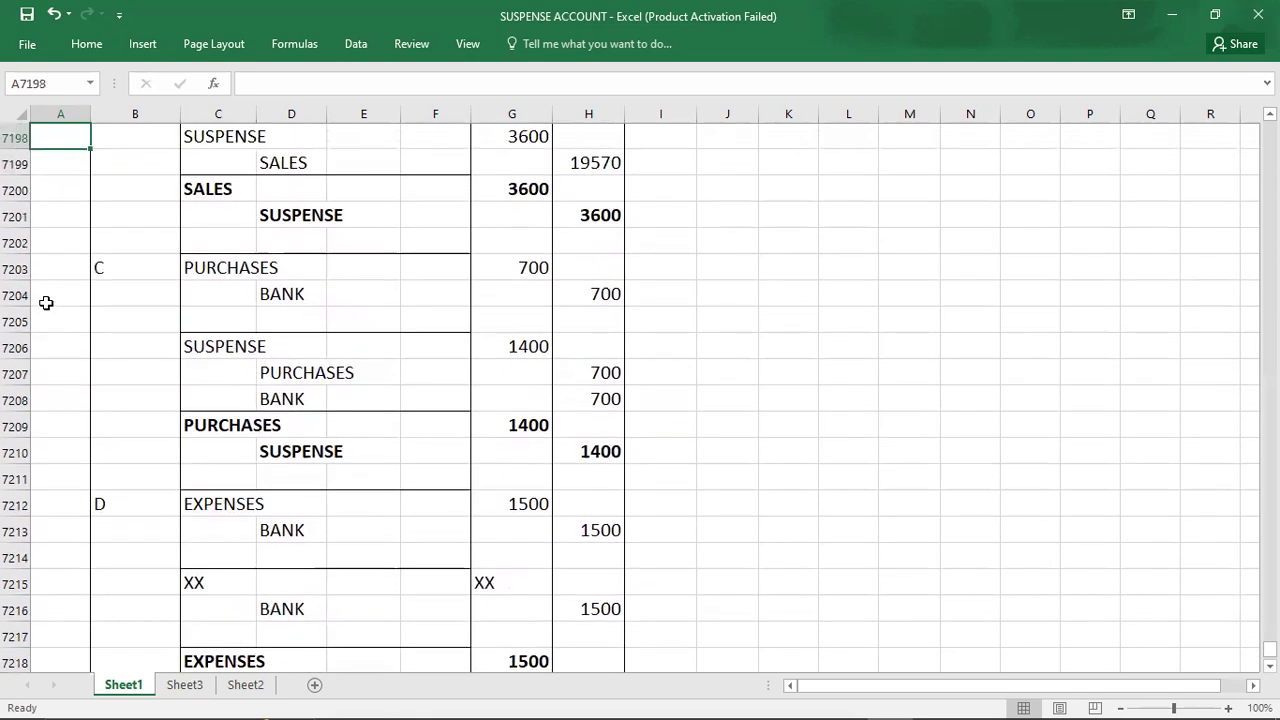
key("Up")
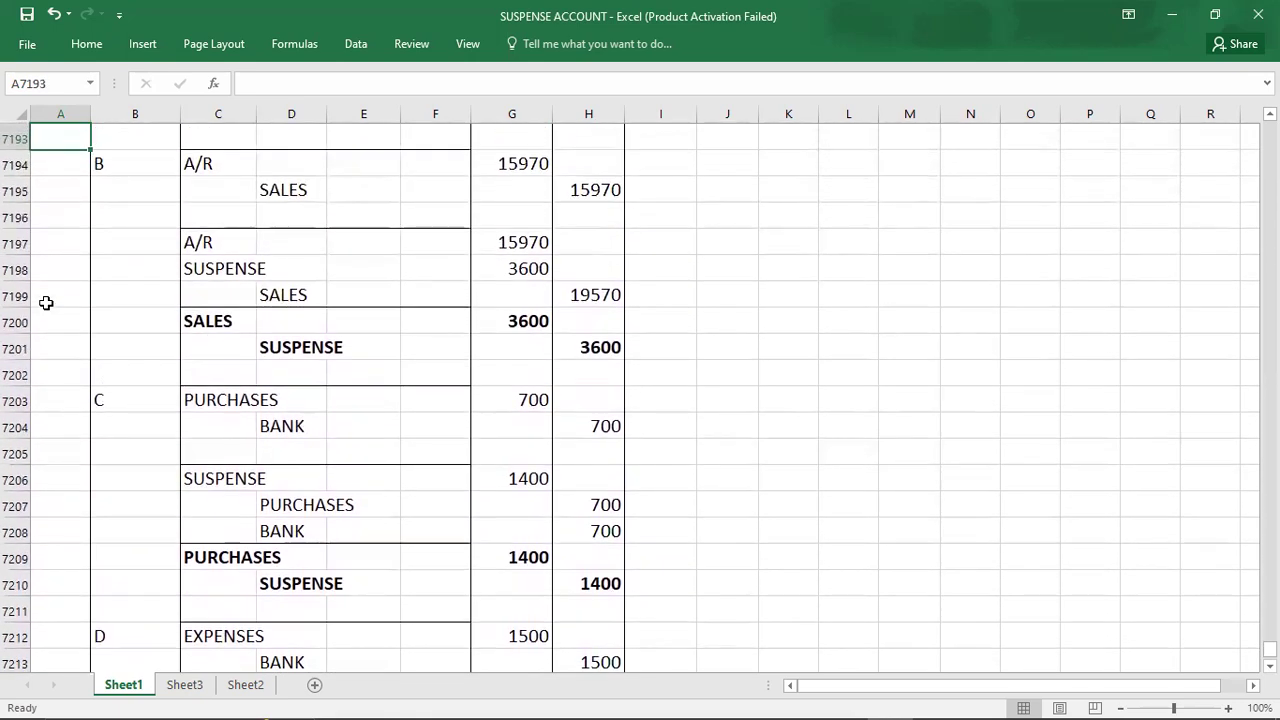
key("Down")
key("Down")
key("Down")
key("Down")
key("Down")
key("Down")
key("Down")
key("Down")
key("Down")
key("Down")
key("Down")
key("Down")
key("Down")
key("Down")
key("Down")
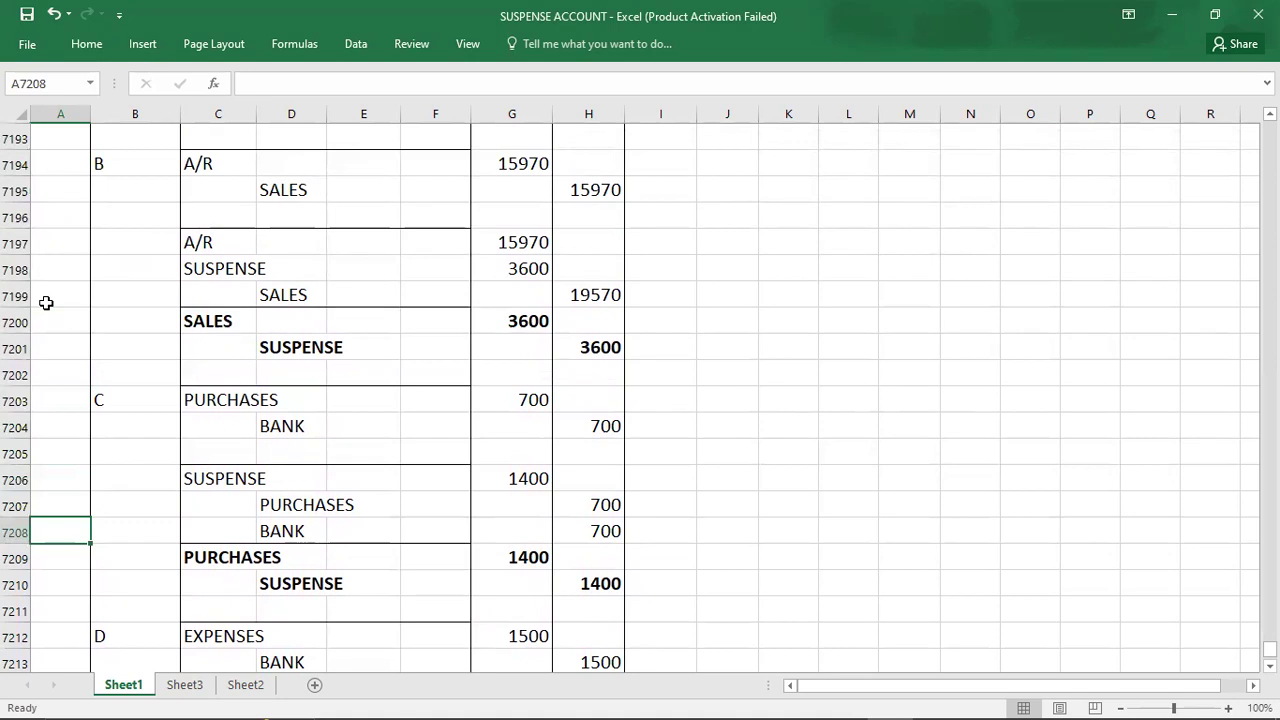
key("Down")
key("Down")
key("Down")
key("Down")
key("Down")
key("Down")
key("Down")
key("Down")
key("Down")
key("Down")
key("Down")
key("Down")
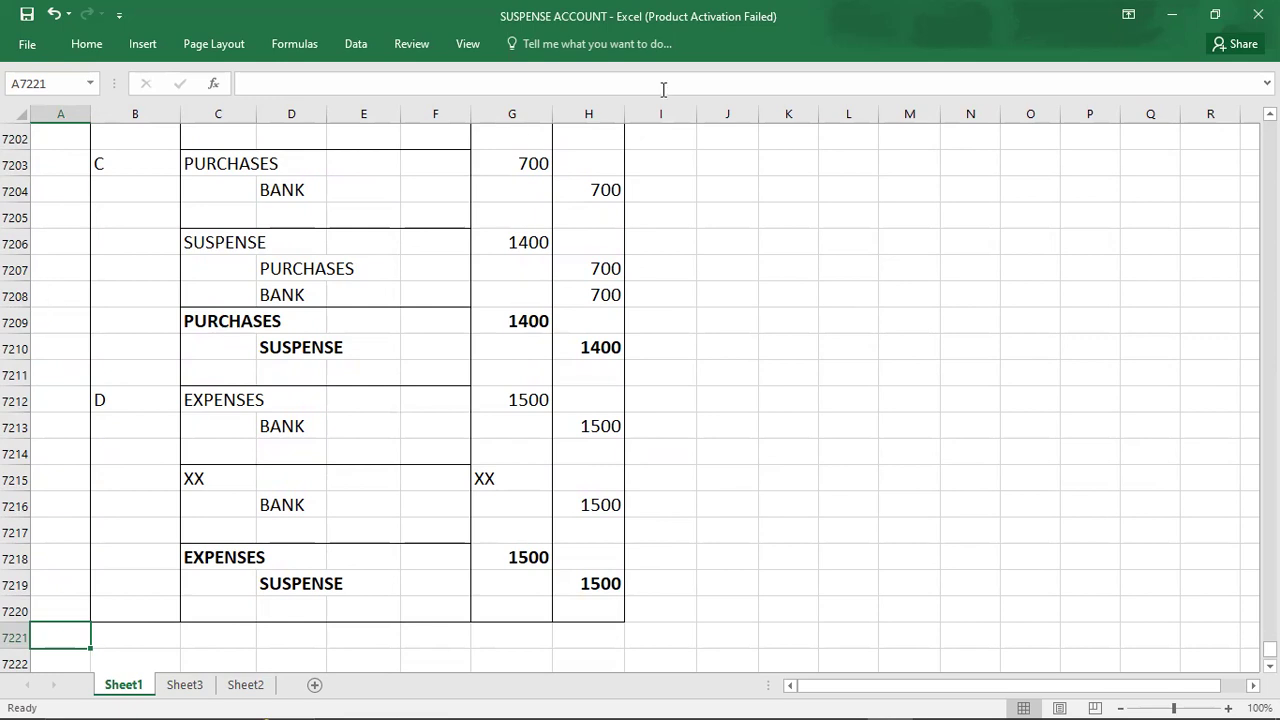
- Replace the XX placeholders of the error D entry with SUSPENSE in C7215 and a debit of 1500 in G7215
left_click(226, 479)
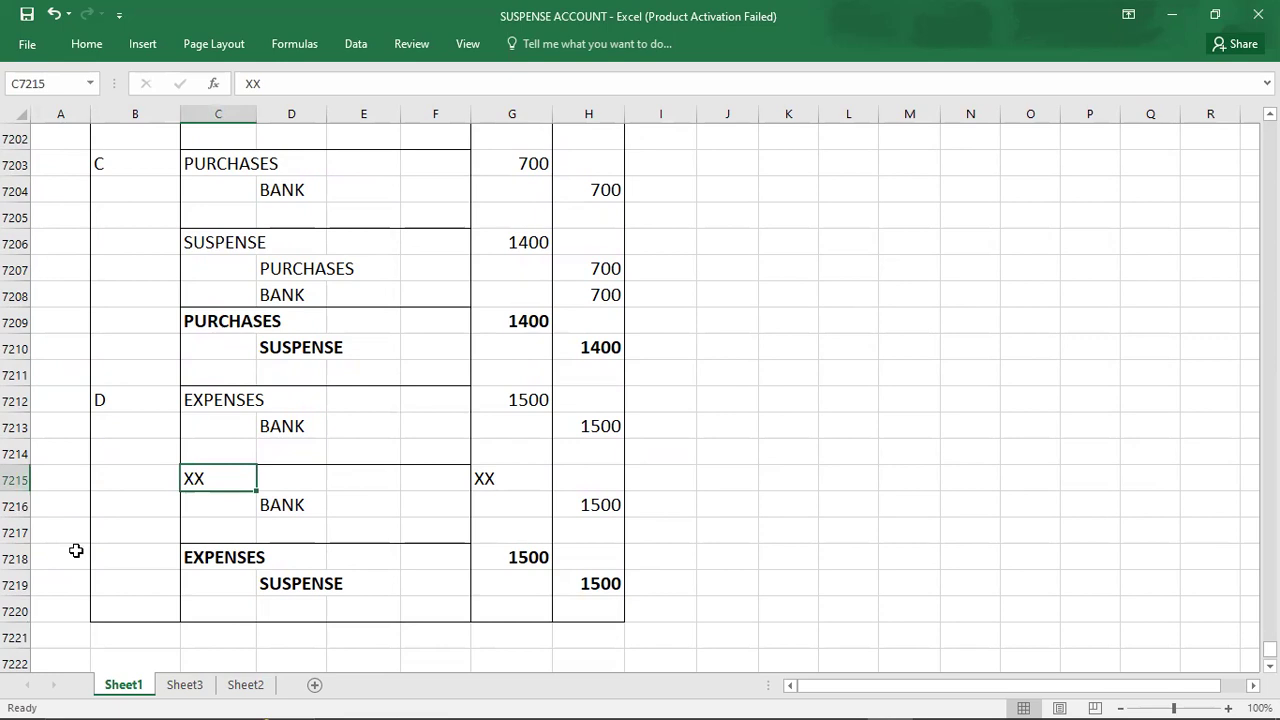
type("SUSPENSE")
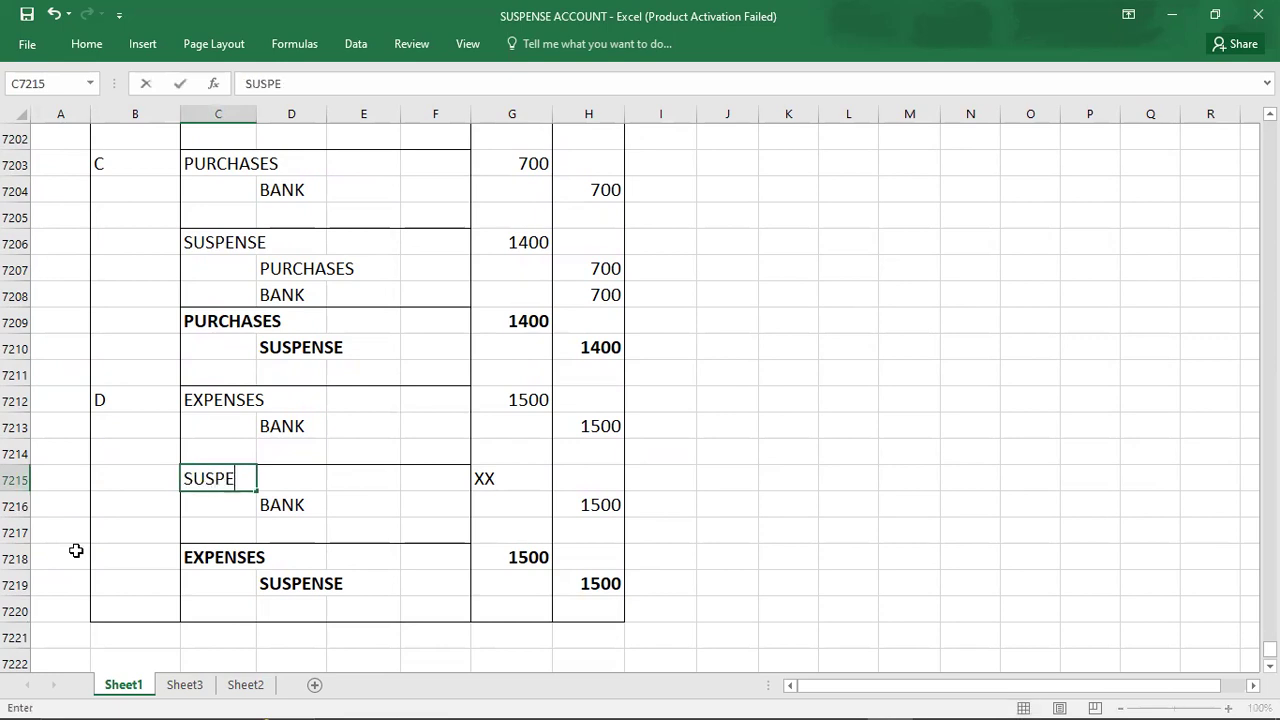
key("Tab")
key("Tab")
key("Tab")
key("Tab")
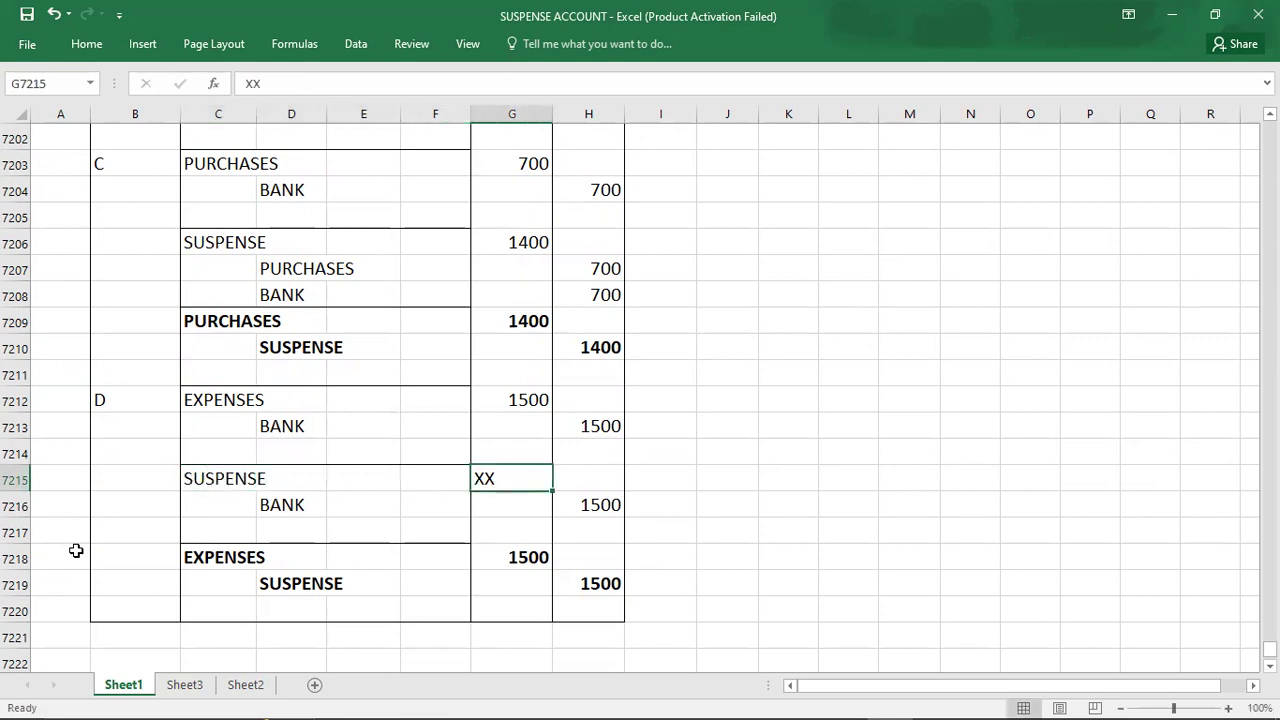
type("1500")
key("ctrl+Return")
key("Return")
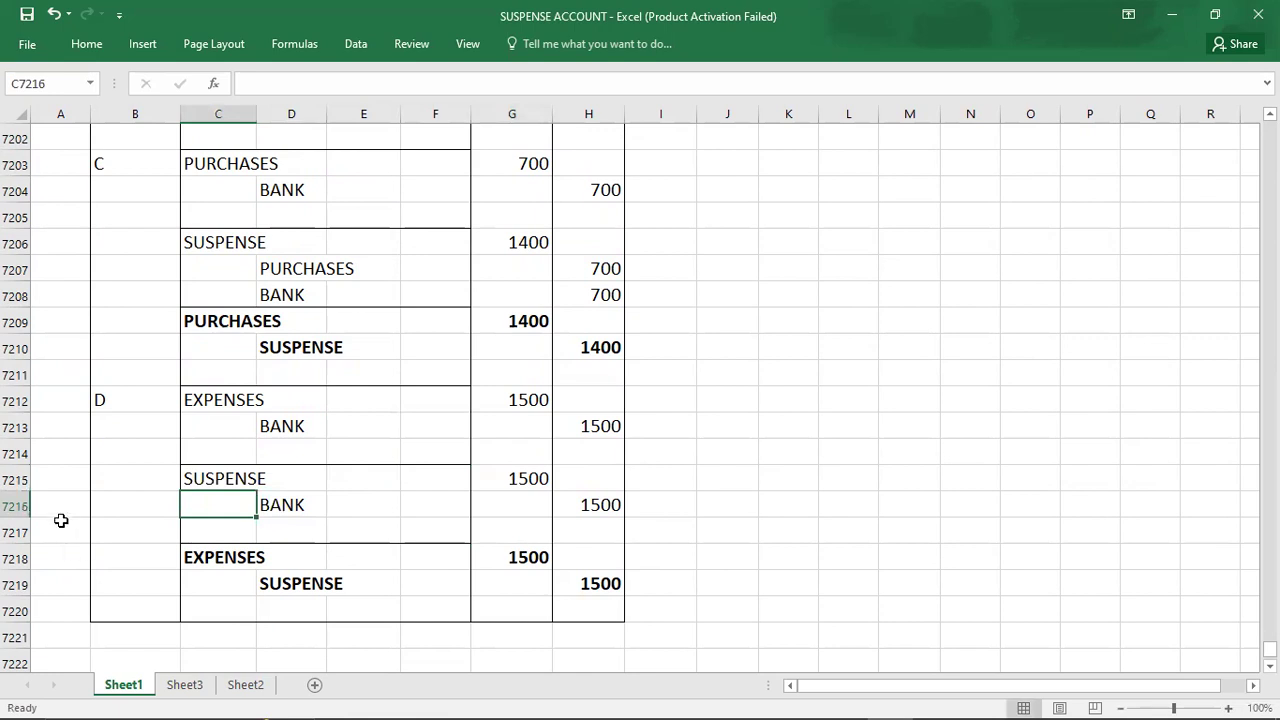
left_click(47, 406)
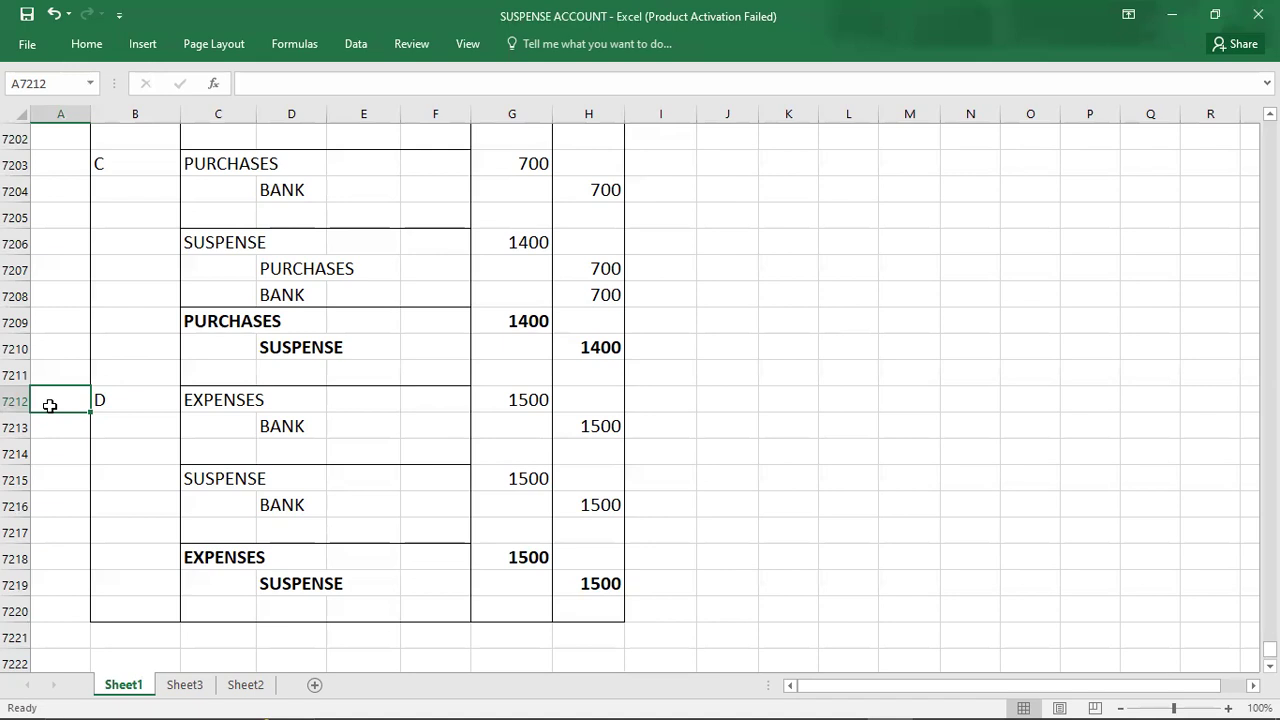
- Review the error D journal entries and the suspense account below them
key("Down")
key("Down")
key("Down")
key("Down")
key("Down")
key("Down")
key("Down")
key("Down")
key("Down")
key("Down")
key("Down")
key("Down")
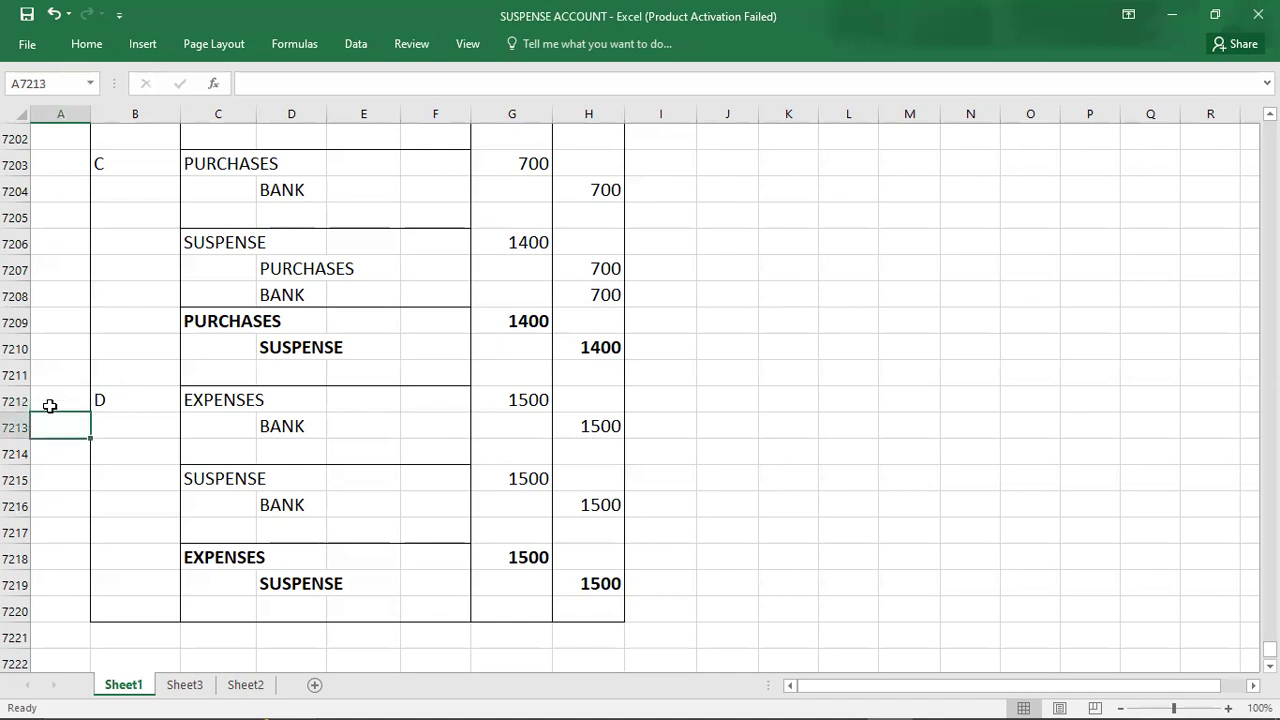
key("Down")
key("Down")
key("Down")
key("Down")
key("Down")
key("Down")
key("Down")
key("Down")
key("Down")
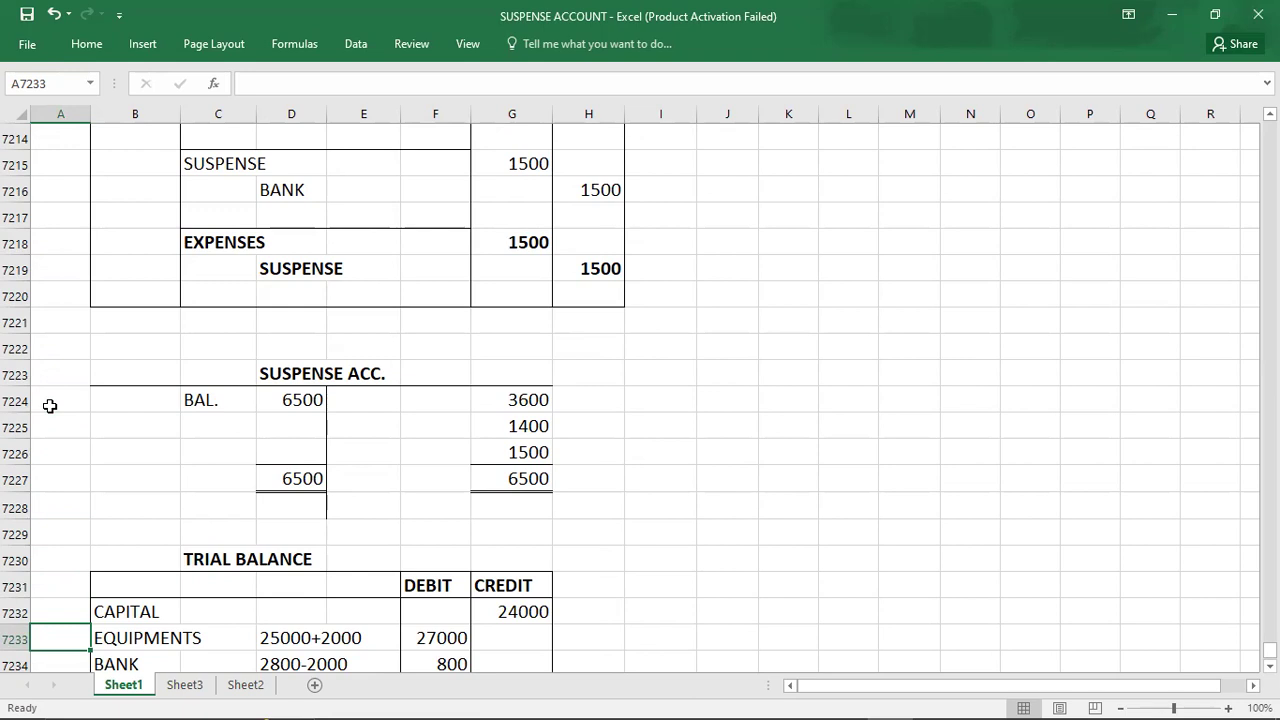
- Examine the corrected trial balance from CAPITAL down to its debit and credit totals
key("Down")
key("Down")
key("Down")
key("Down")
key("Down")
key("Down")
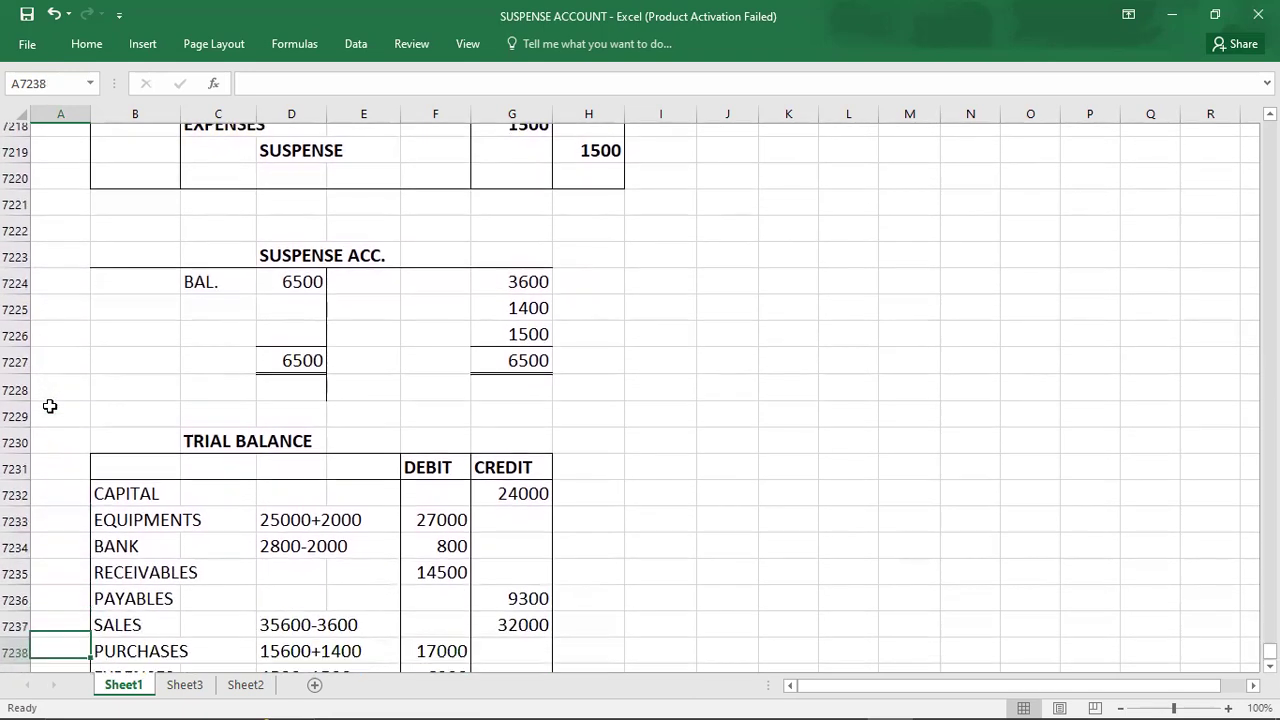
key("Down")
key("Down")
key("Down")
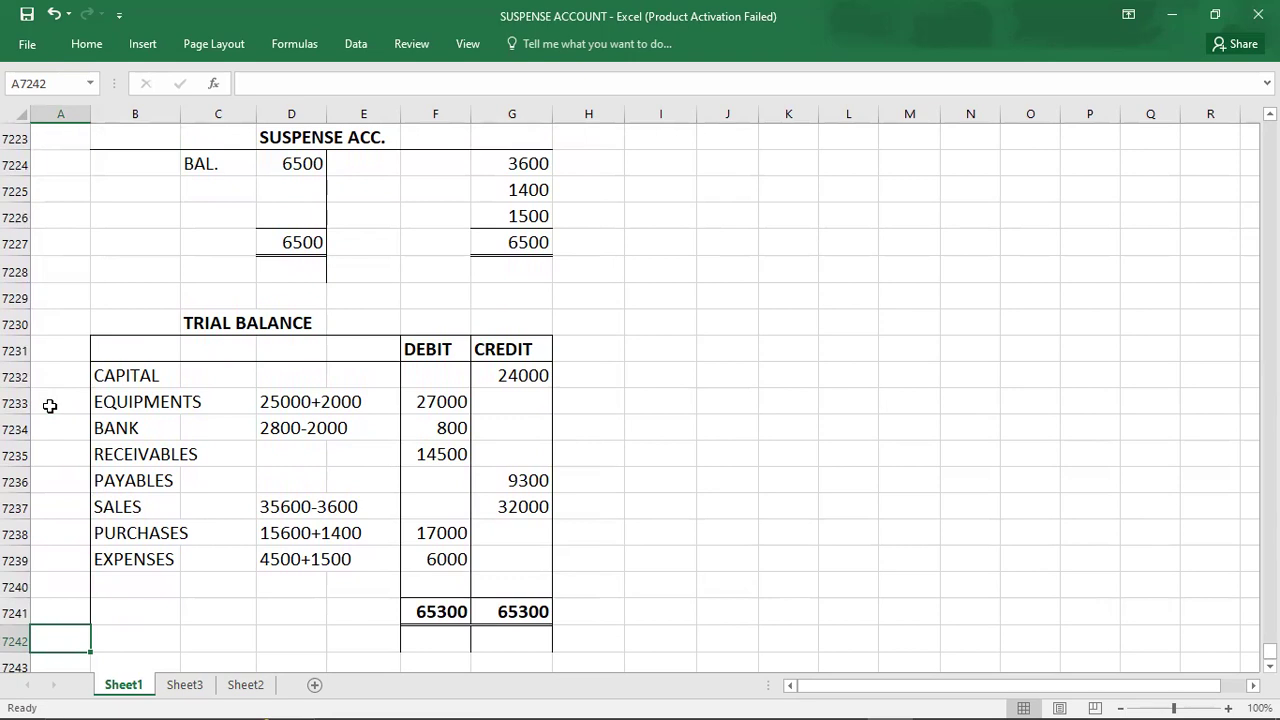
- Format the trial balance totals in F7241:G7241 with comma thousands separators and no decimal places
left_click(425, 612)
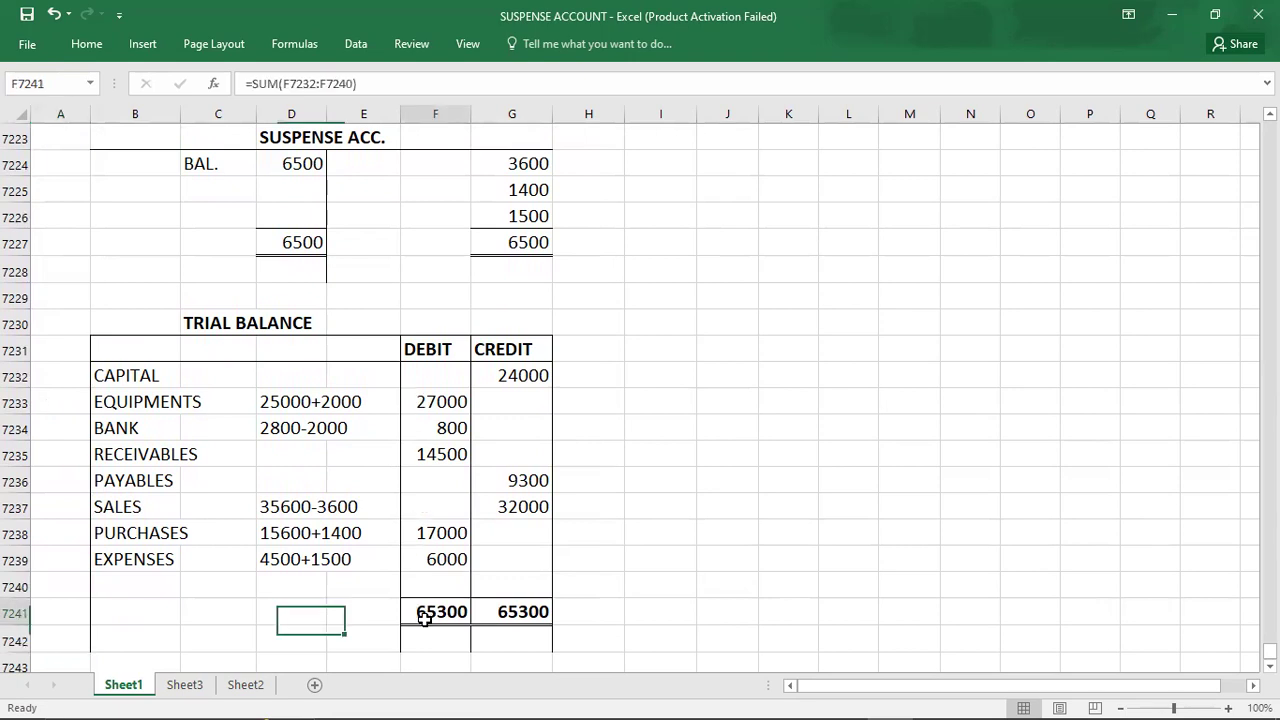
key("shift+Right")
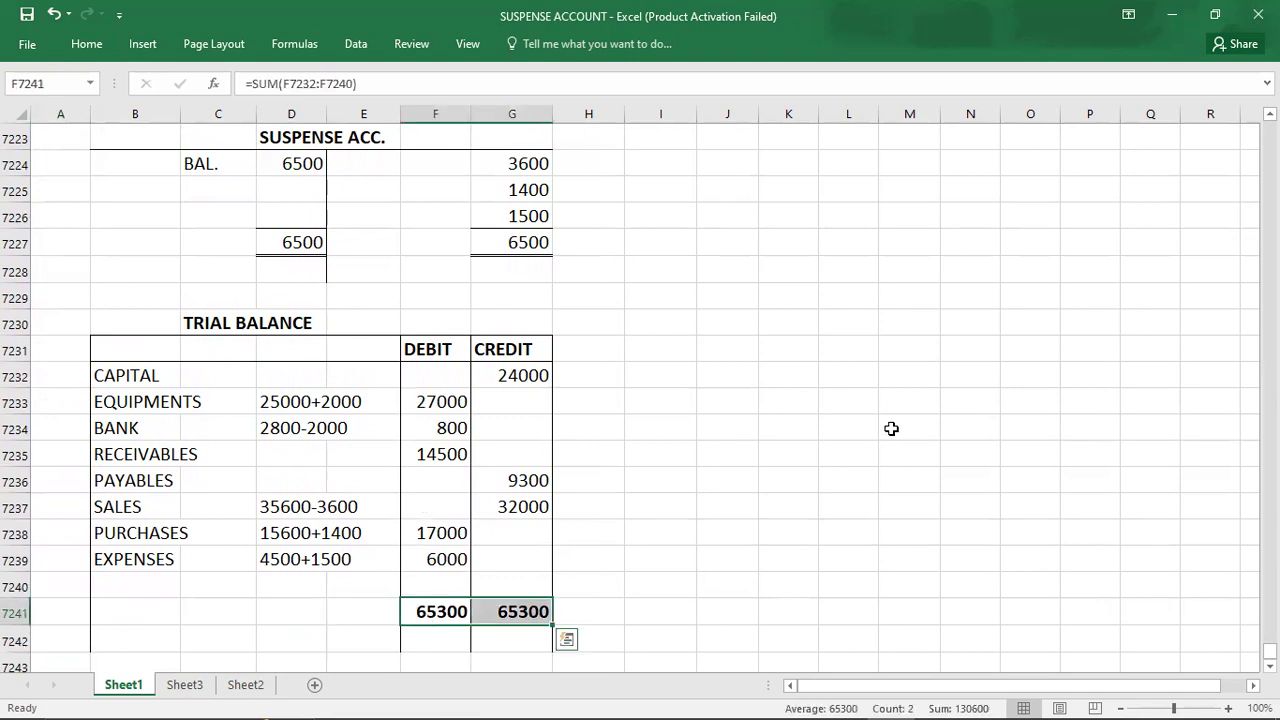
left_click(105, 43)
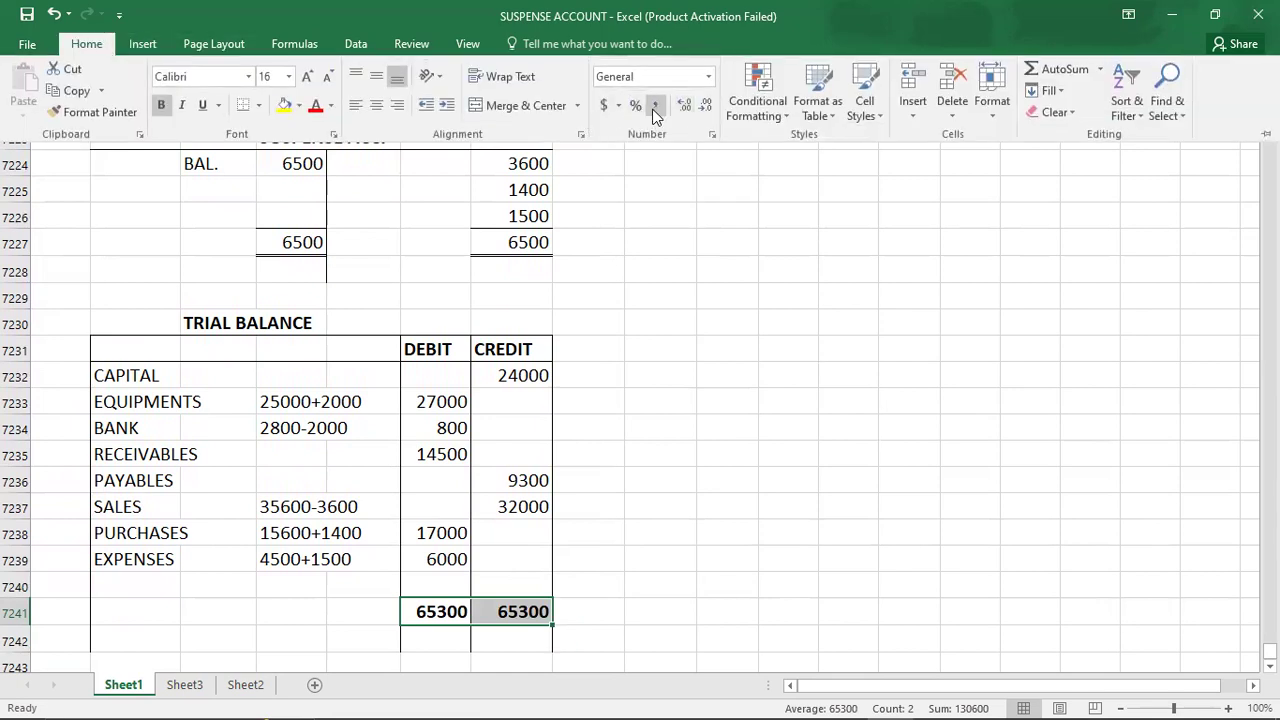
left_click(654, 109)
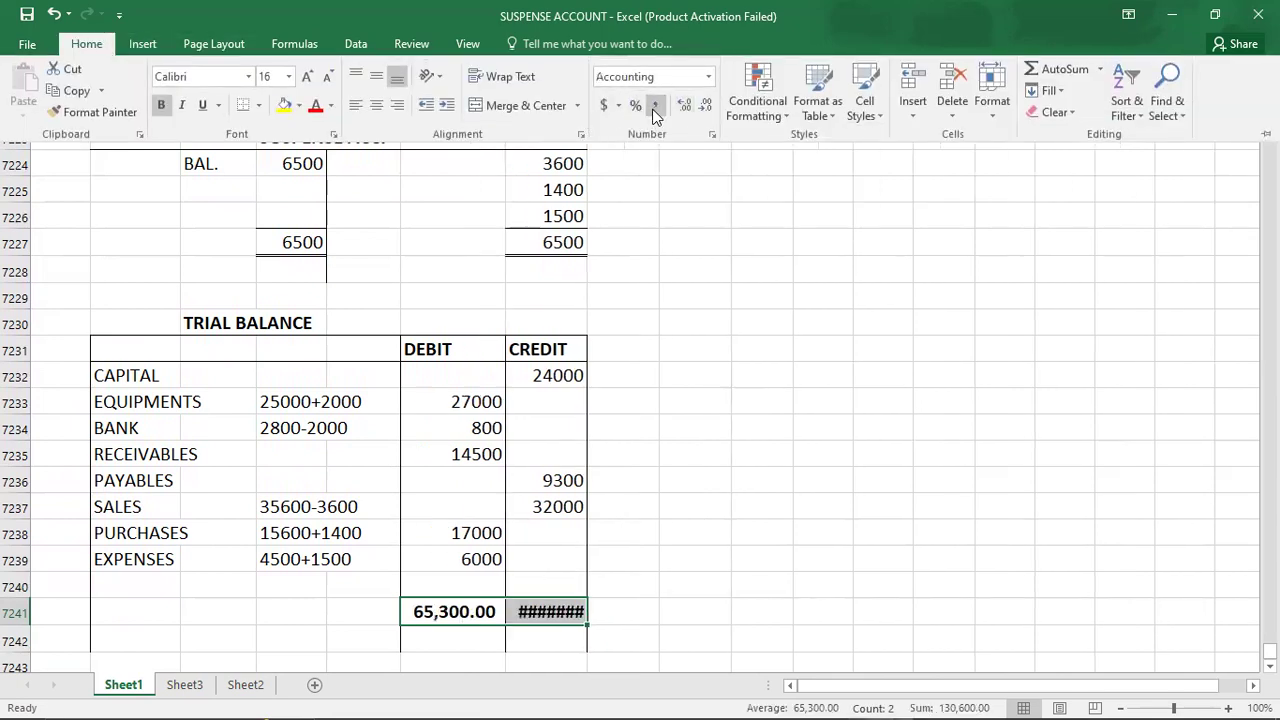
left_click(704, 106)
left_click(704, 106)
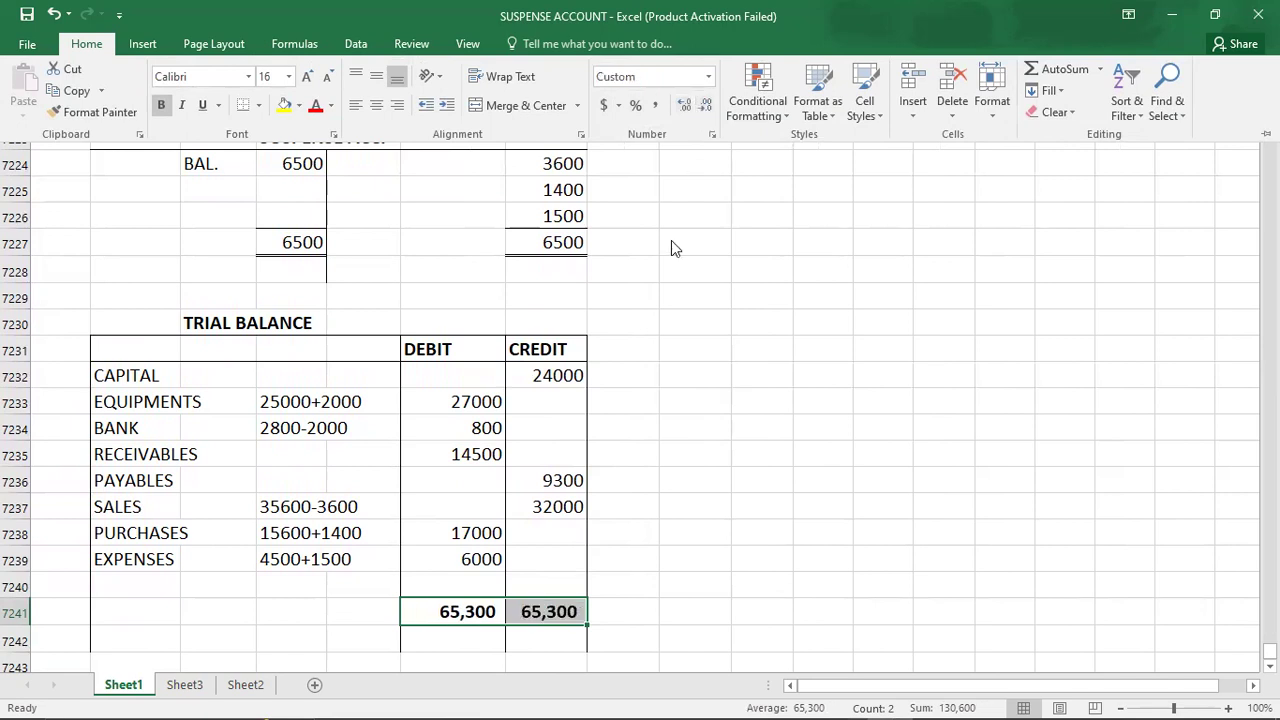
key("Escape")
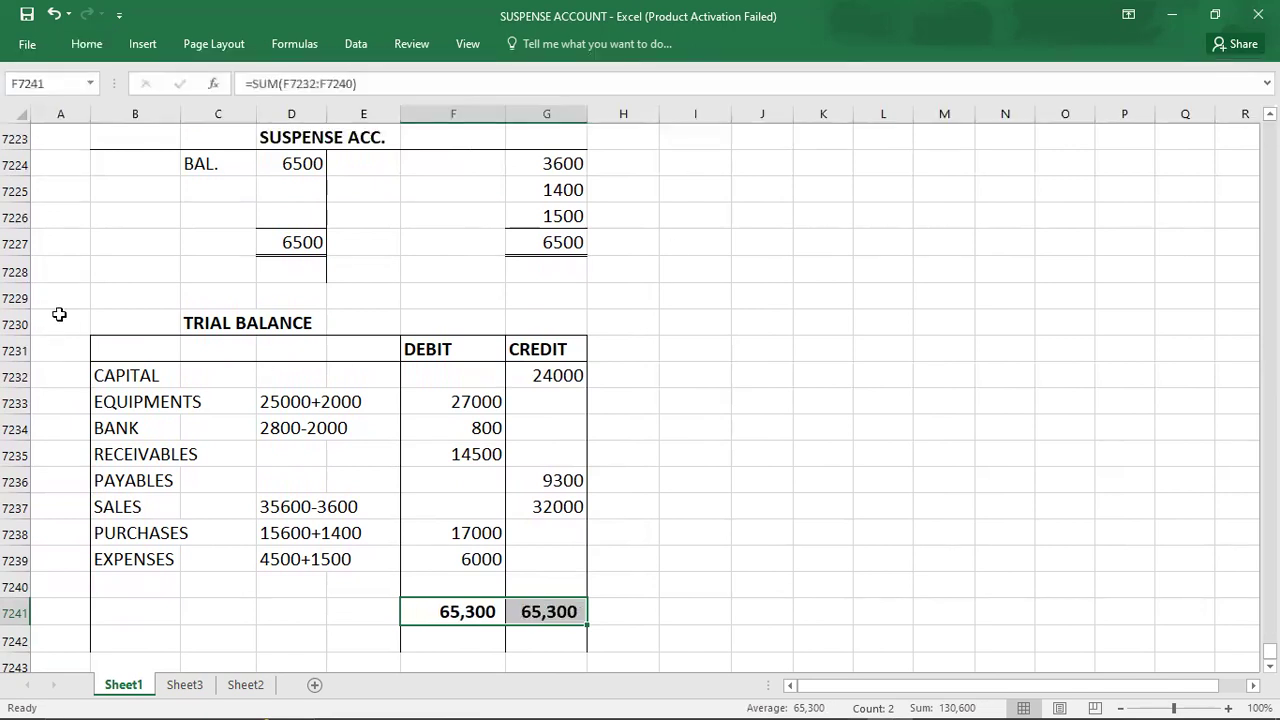
- Deselect the trial balance totals and save the workbook
left_click(417, 381)
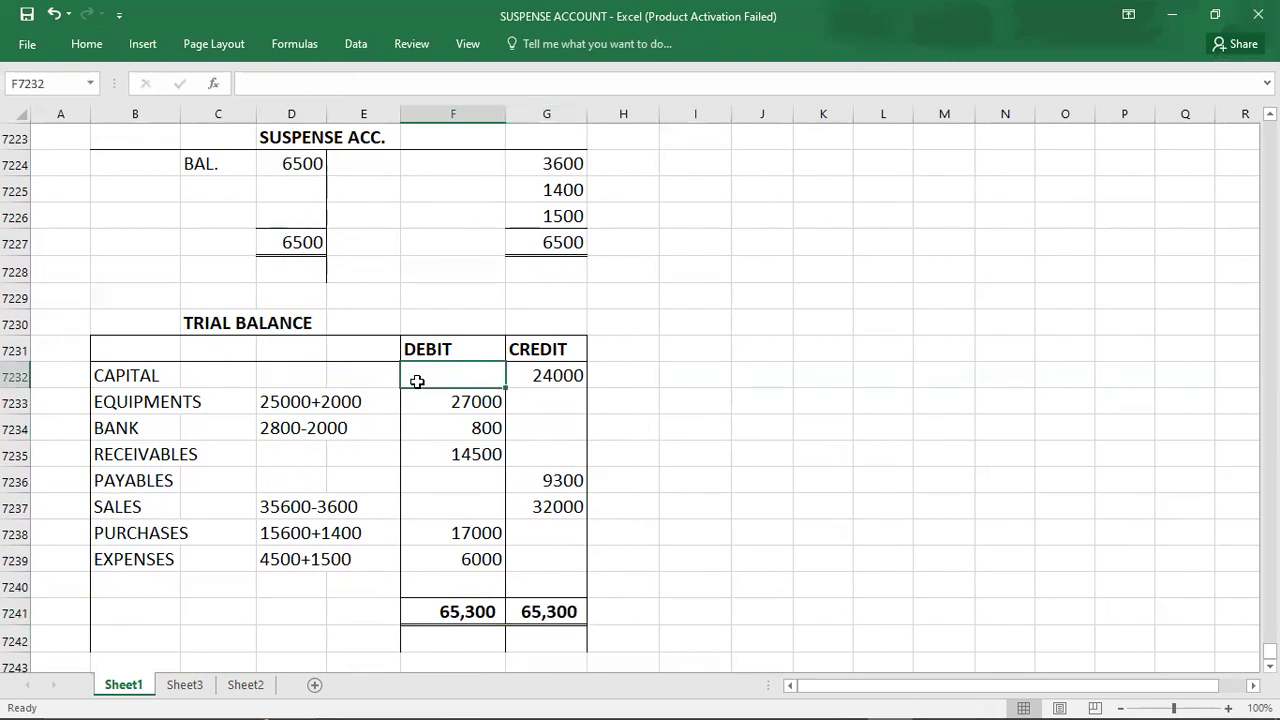
key("ctrl+s")
left_click(72, 346)
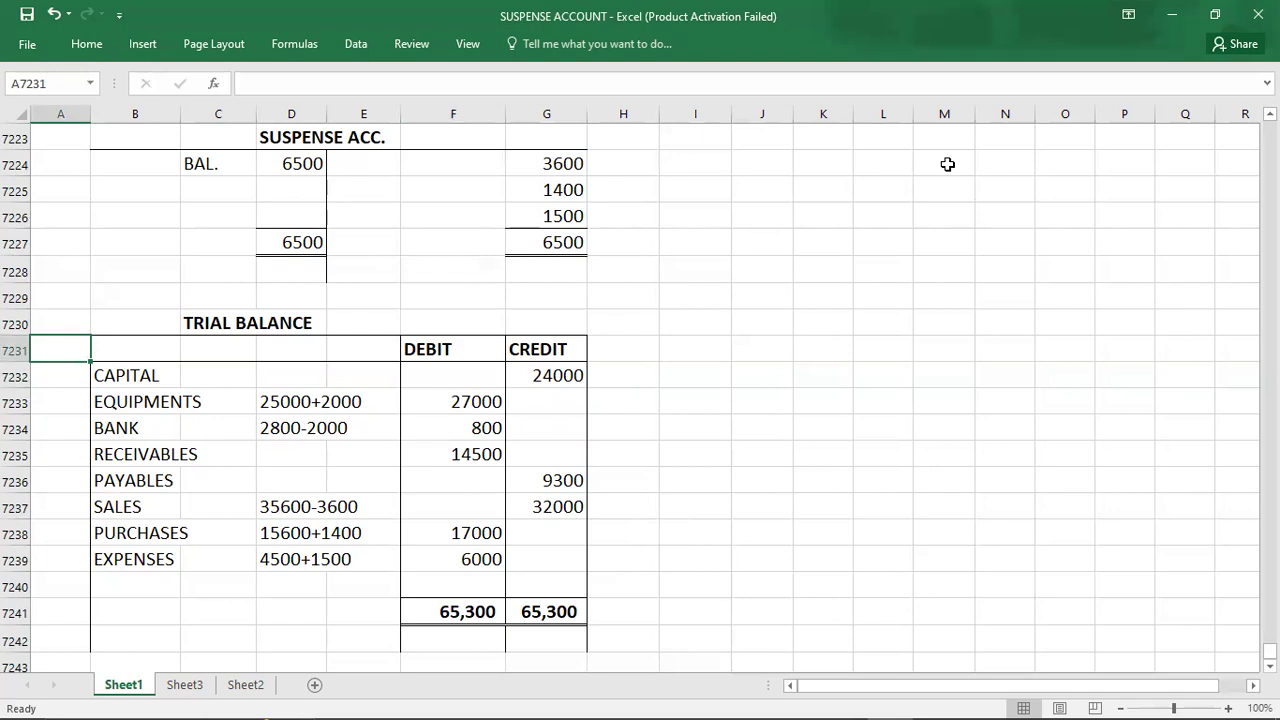